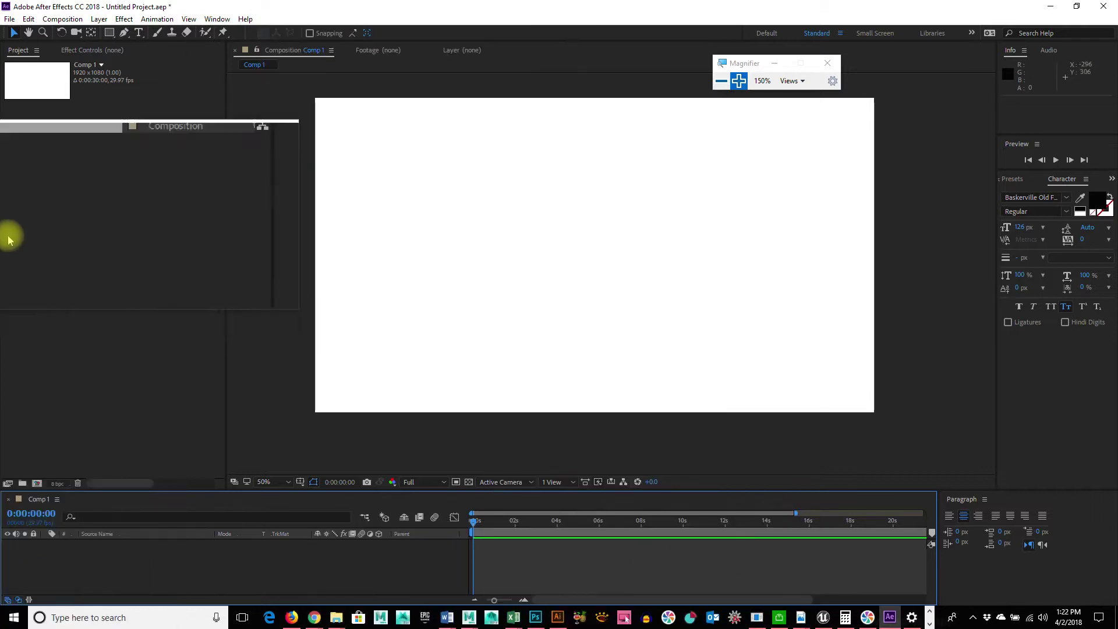
right_click(53, 197)
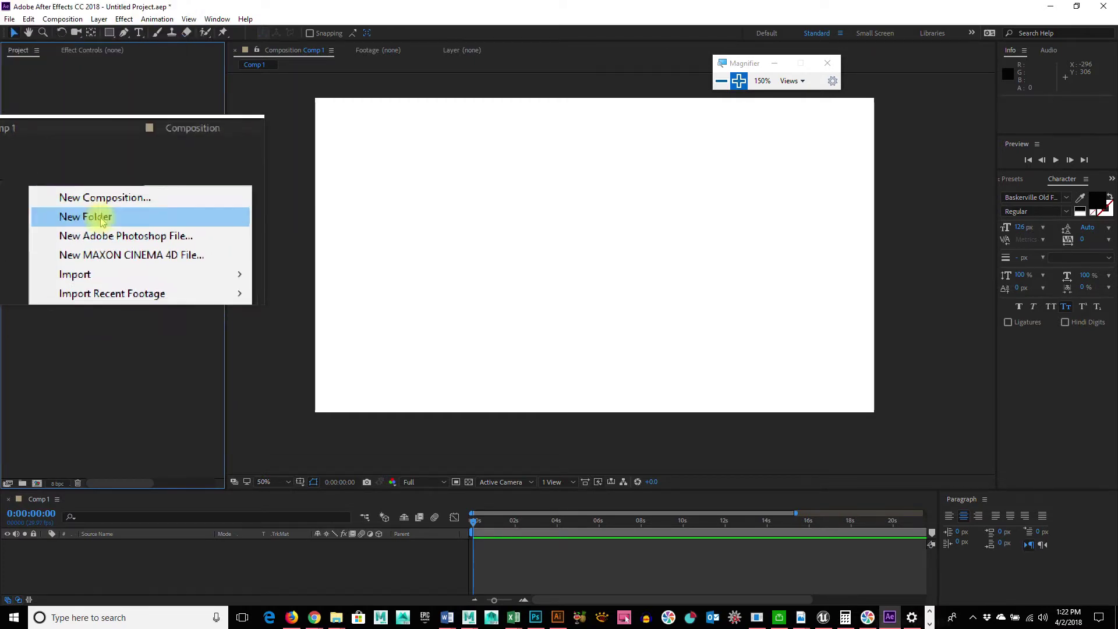
mouse_move(146, 252)
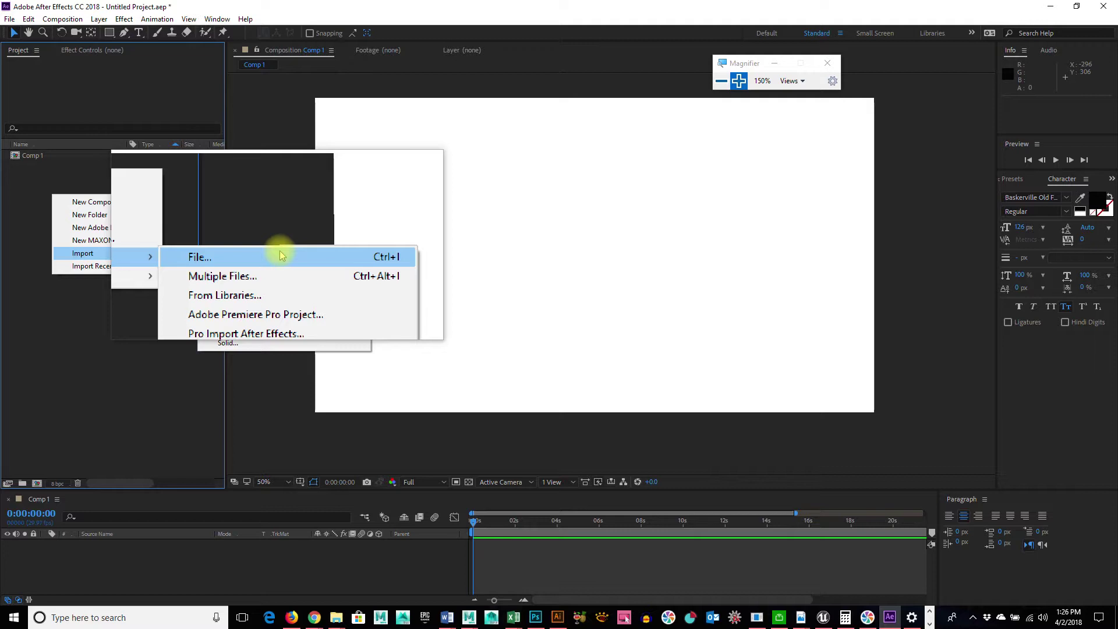
left_click(280, 257)
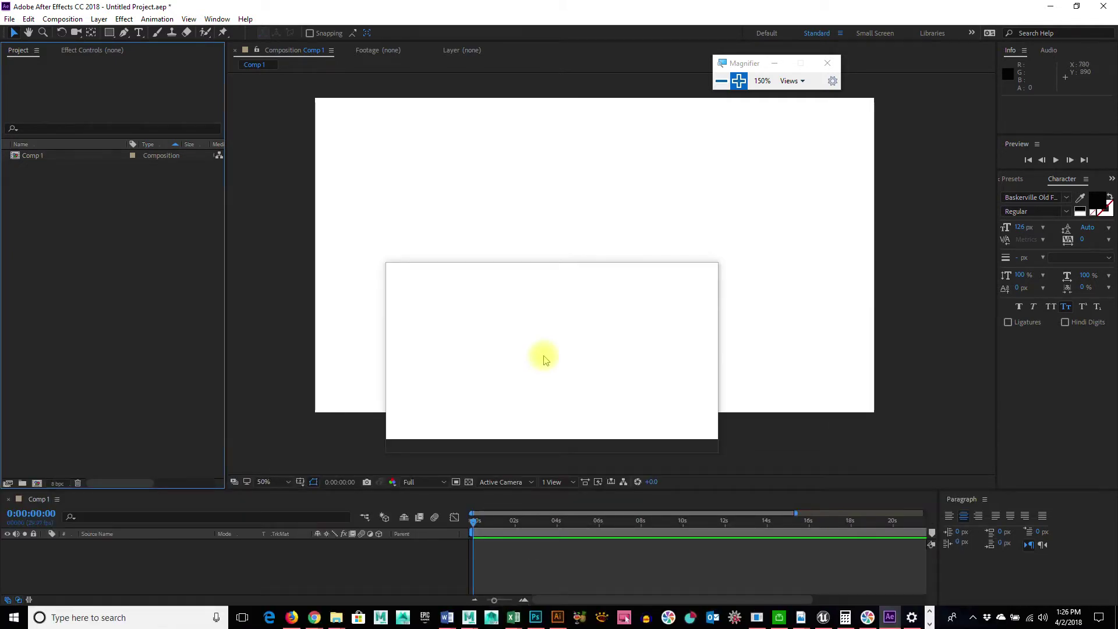
- Add a centre-aligned text layer reading "Hello" near the middle of the composition
left_click(143, 37)
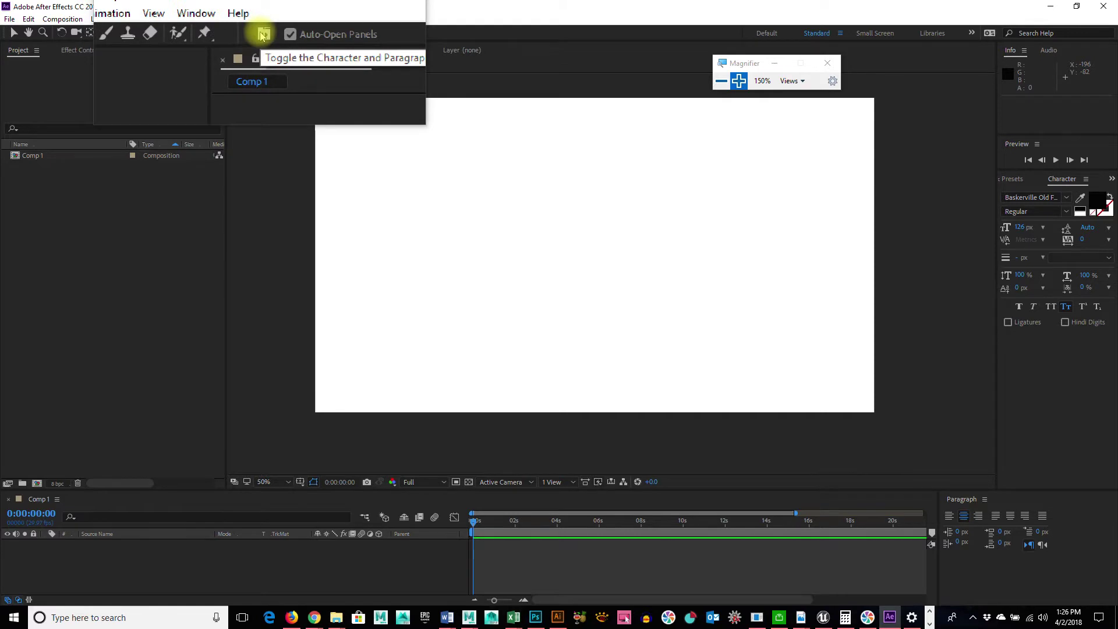
left_click(264, 36)
left_click(263, 36)
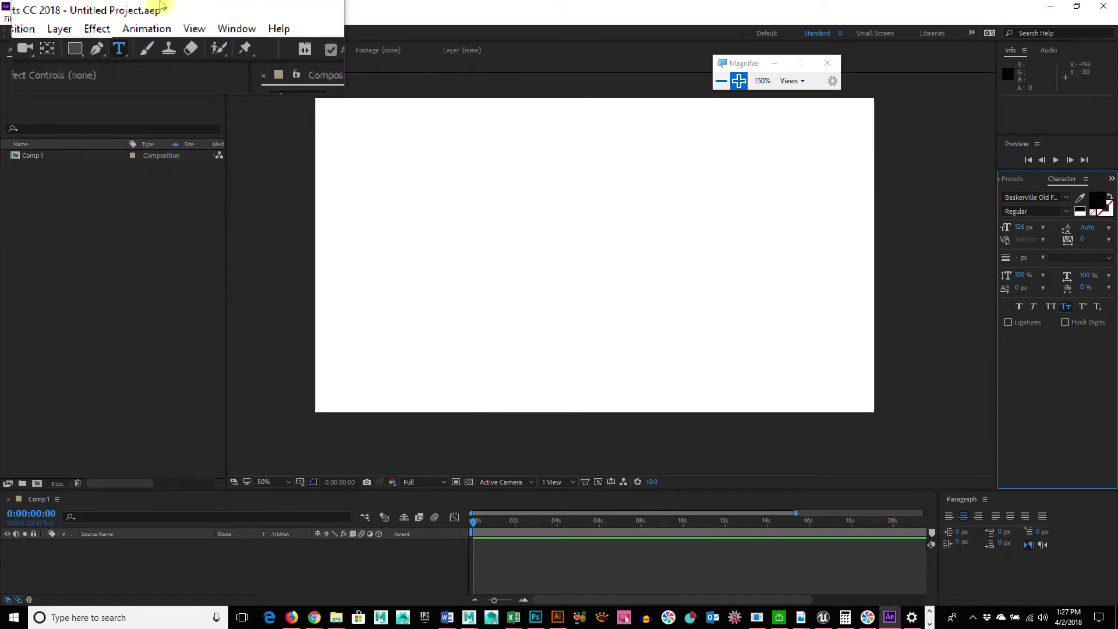
left_click(217, 19)
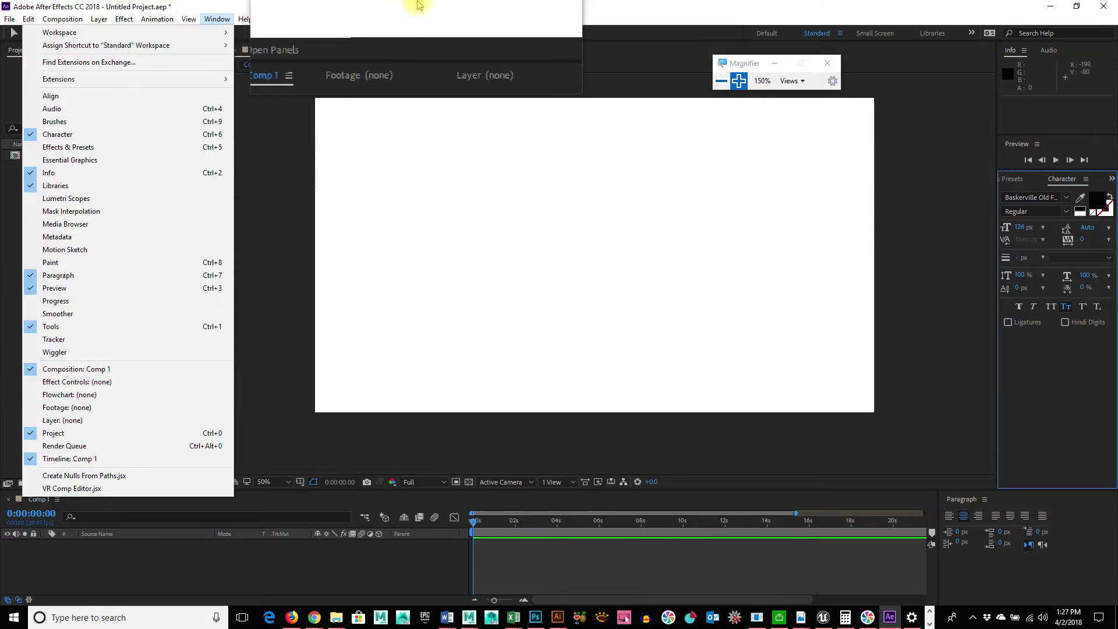
left_click(964, 519)
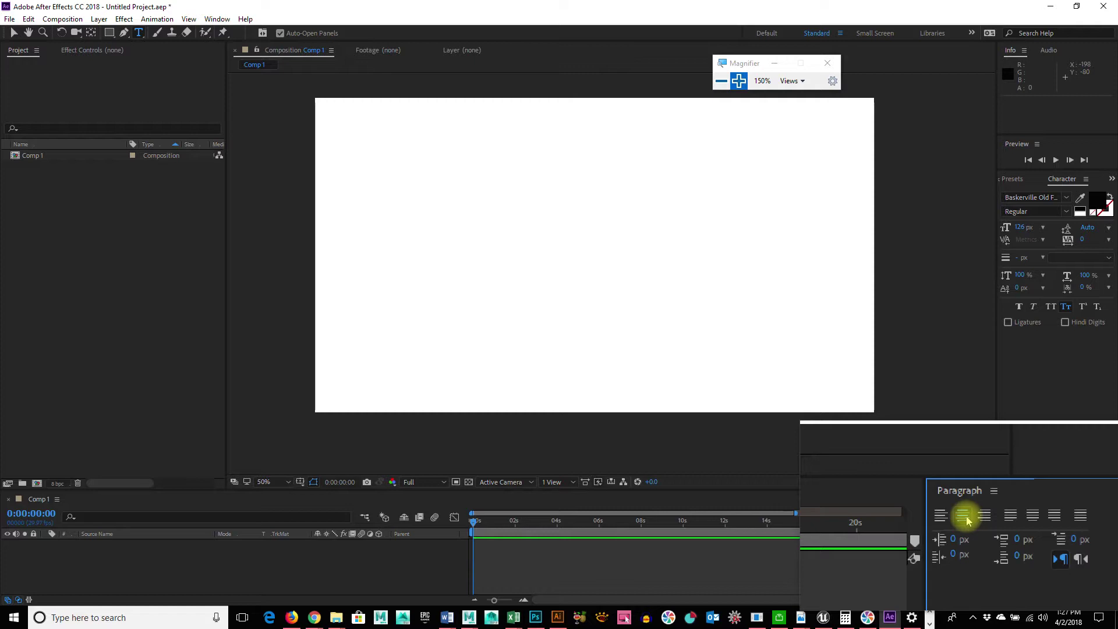
left_click(591, 255)
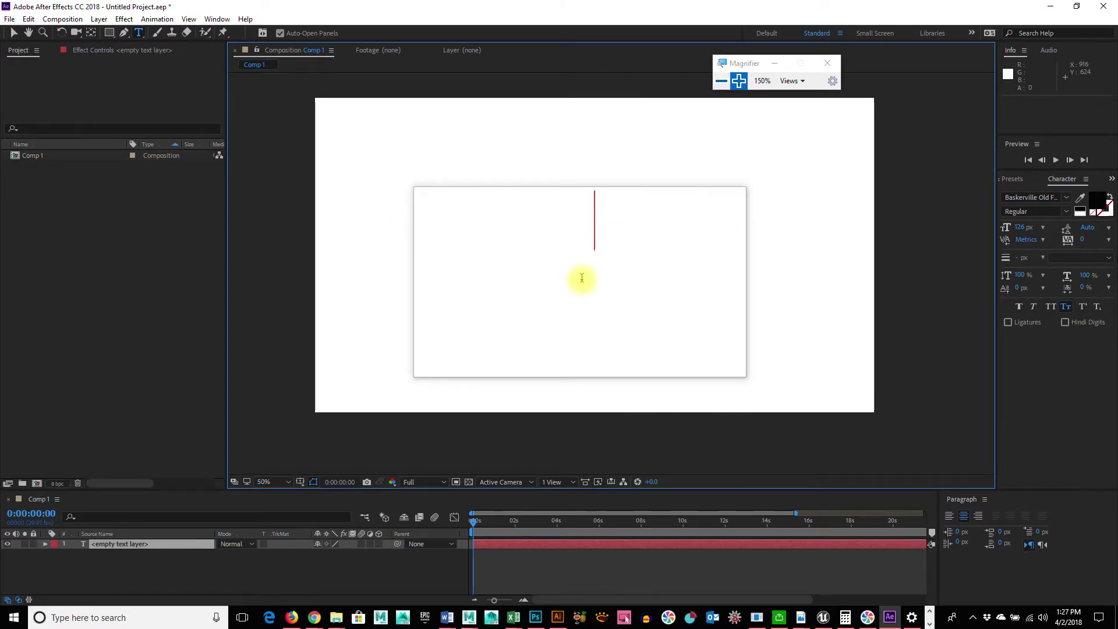
type("Hello")
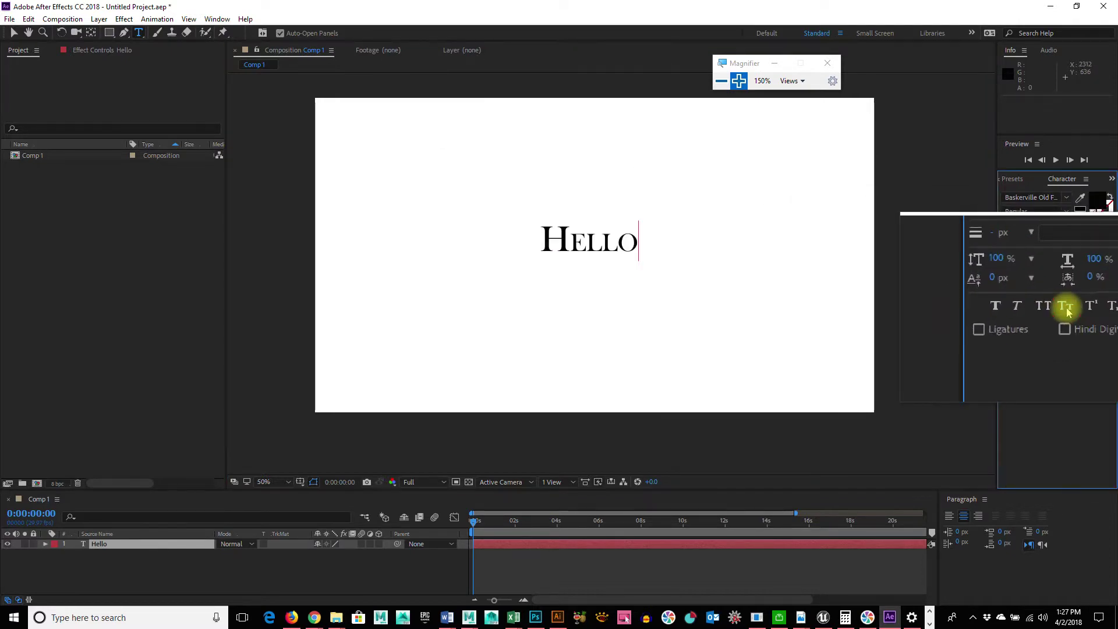
- Switch Small Caps off and back on for the word "Hello" to compare both looks
double_click(609, 239)
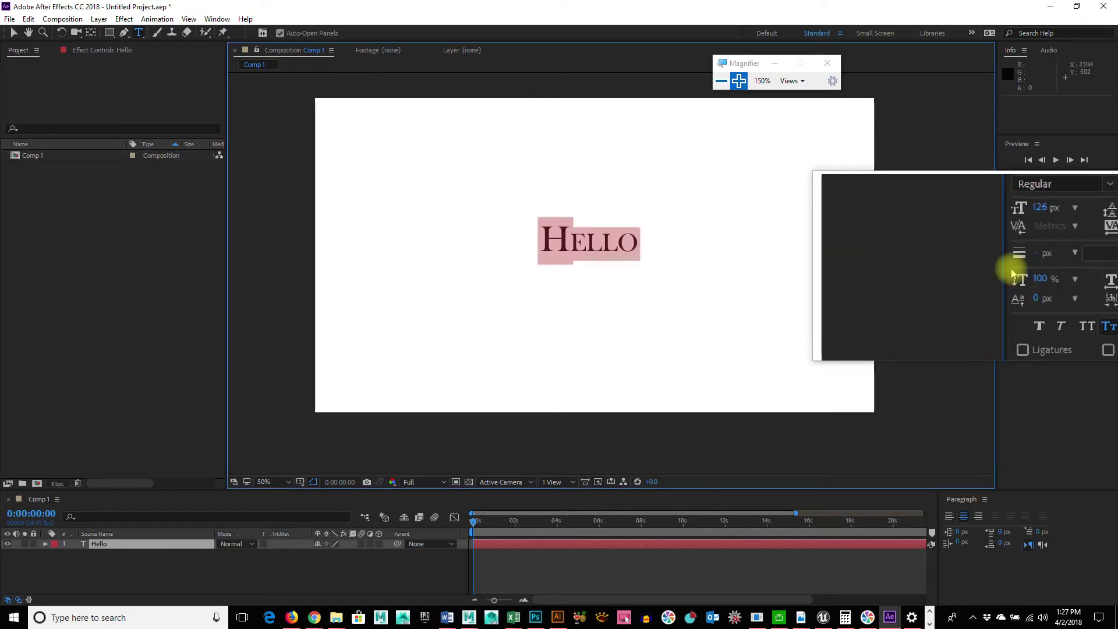
left_click(1071, 310)
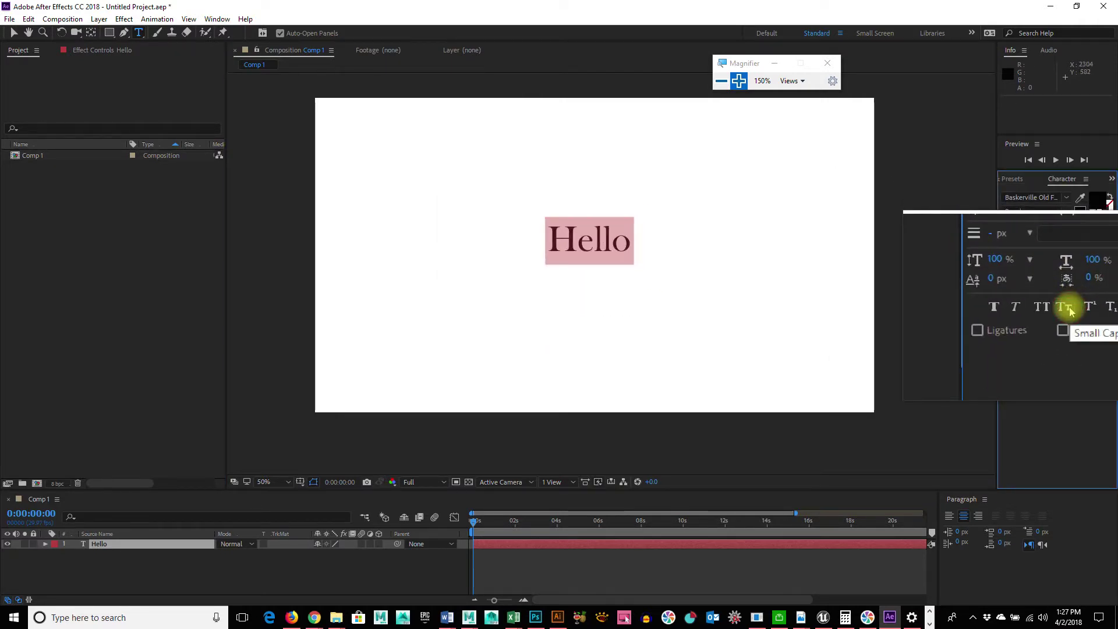
left_click(1071, 310)
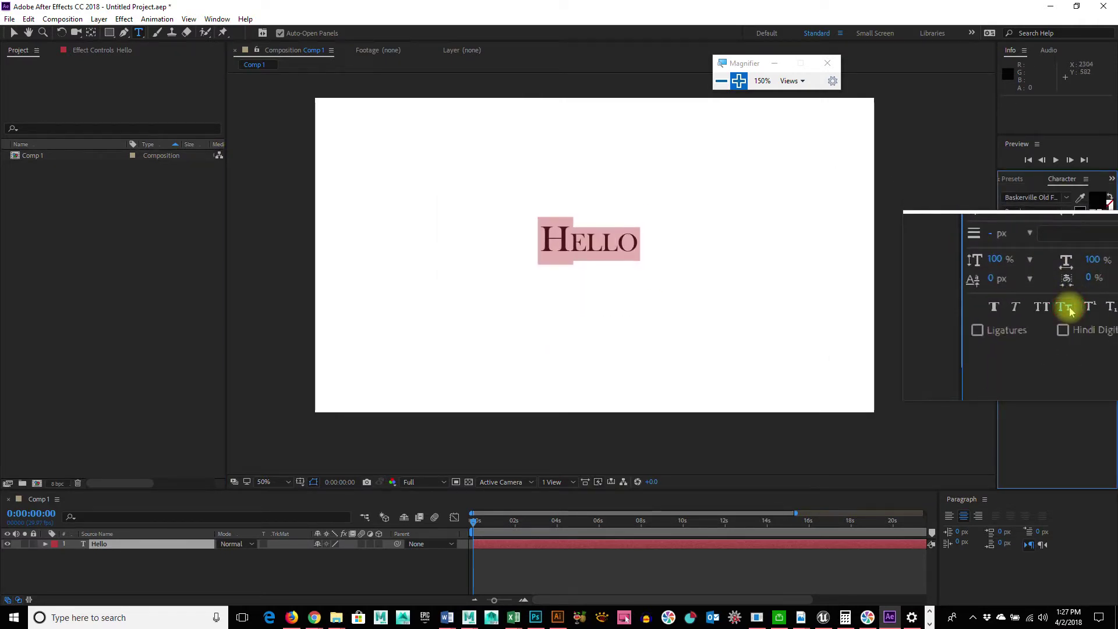
left_click(1070, 311)
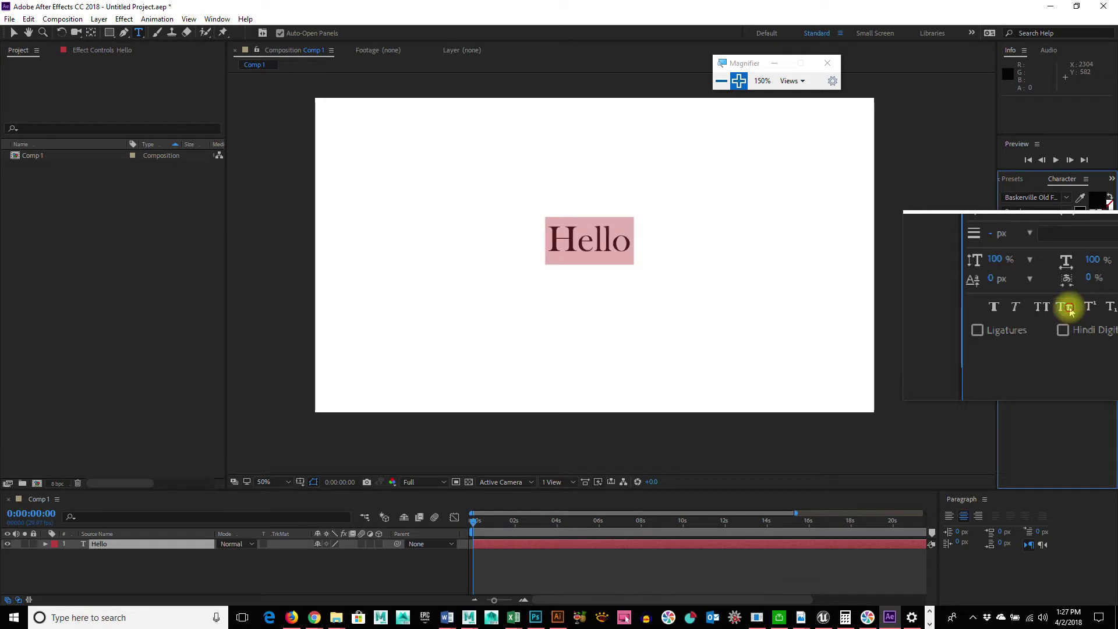
left_click(1071, 310)
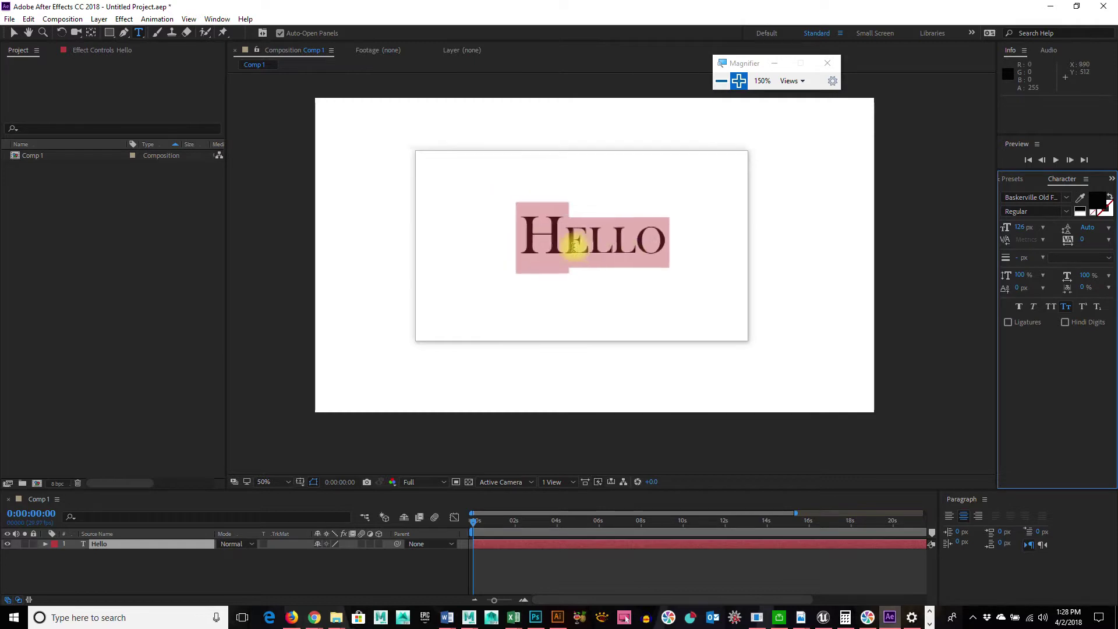
- Move the Hello text slightly in the composition, to about position 952, 528, and deselect it
left_click(14, 32)
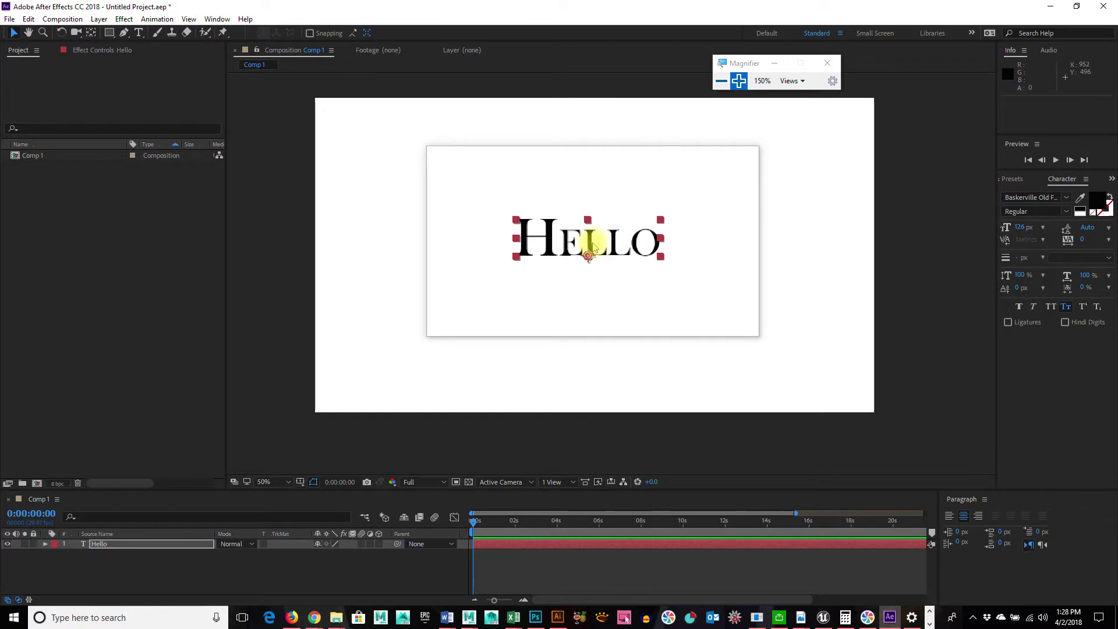
mouse_move(592, 247)
left_mouse_down()
mouse_move(579, 242)
mouse_move(646, 224)
mouse_move(594, 239)
mouse_move(601, 254)
mouse_move(592, 243)
left_mouse_up()
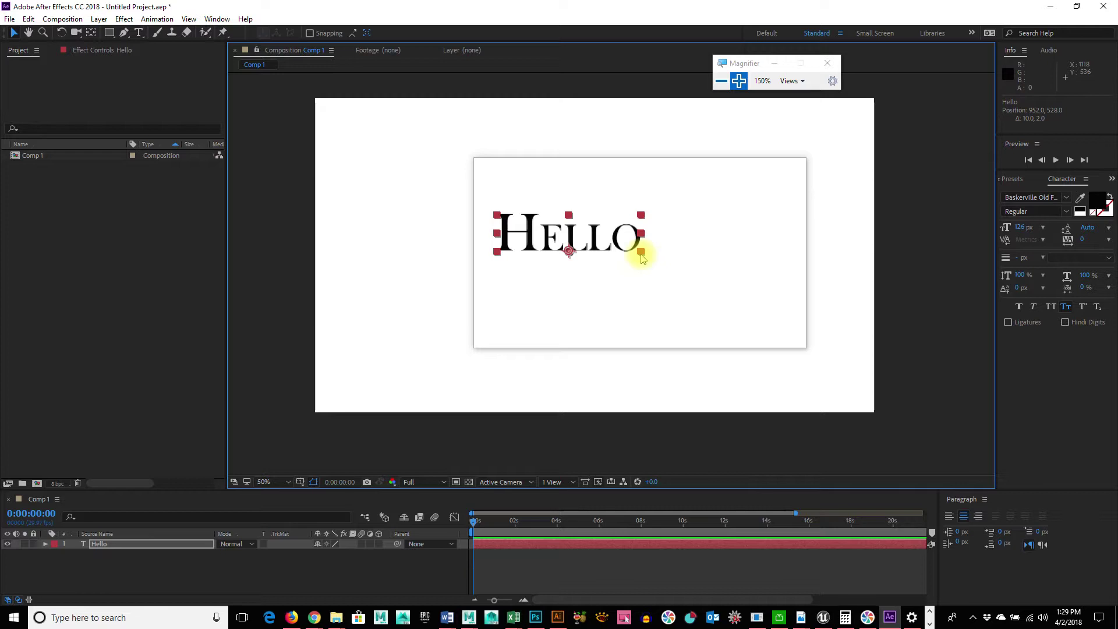
left_click(653, 245)
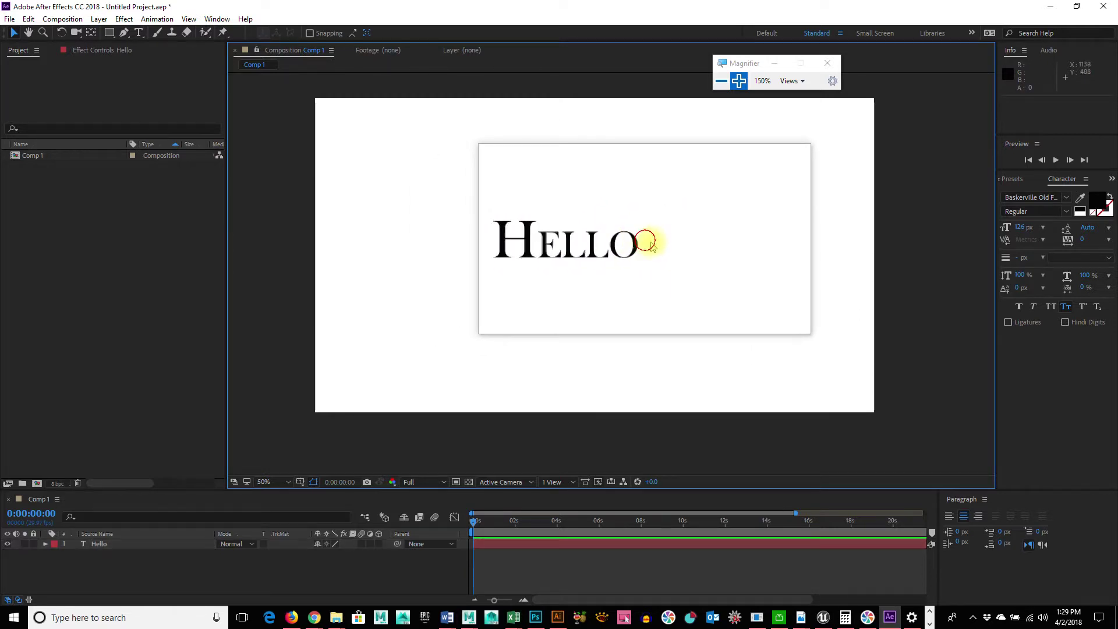
- Try stretching the Hello text horizontally to about 205%, and undo the scaling
left_click(605, 242)
left_click_drag(641, 244, 590, 245)
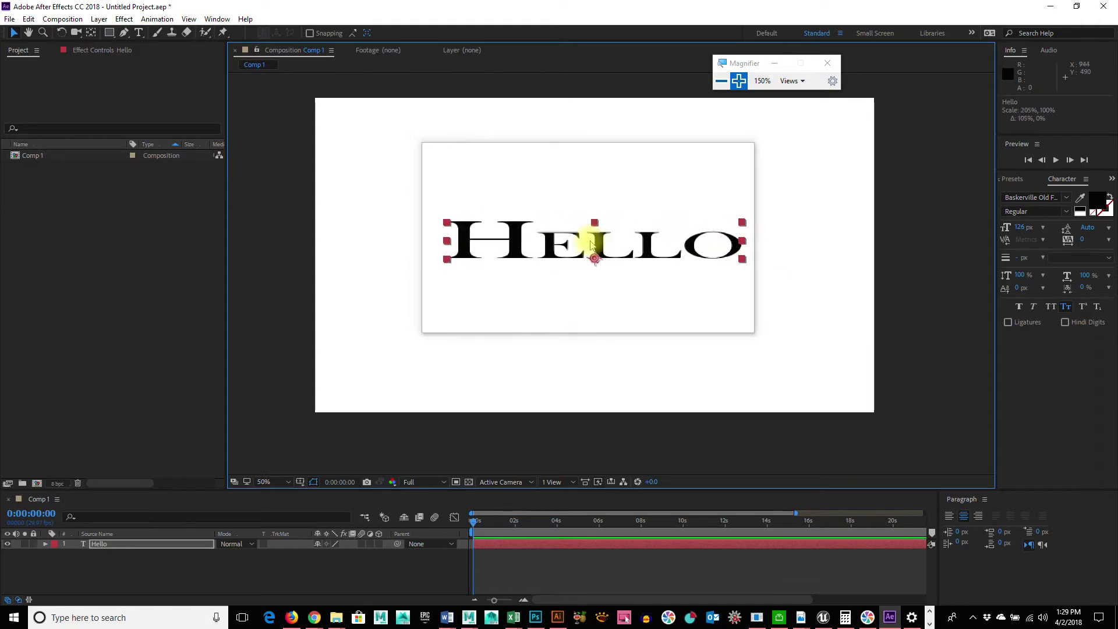
key("ctrl+z")
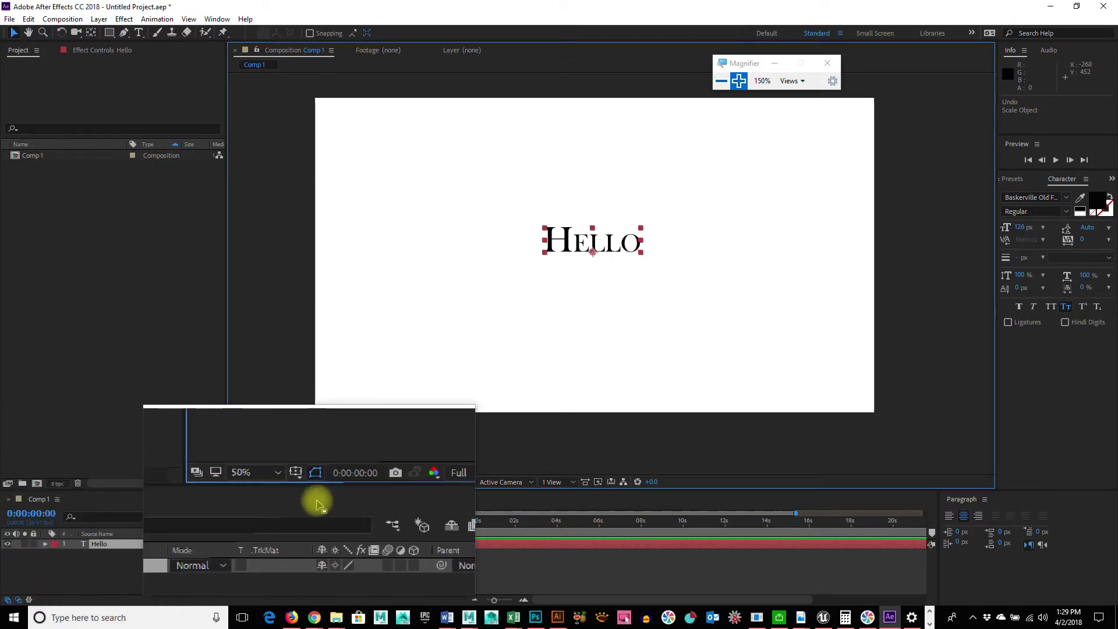
- Make the timeline area taller and raise the screen magnifier's zoom to 175%
left_click_drag(344, 491, 337, 395)
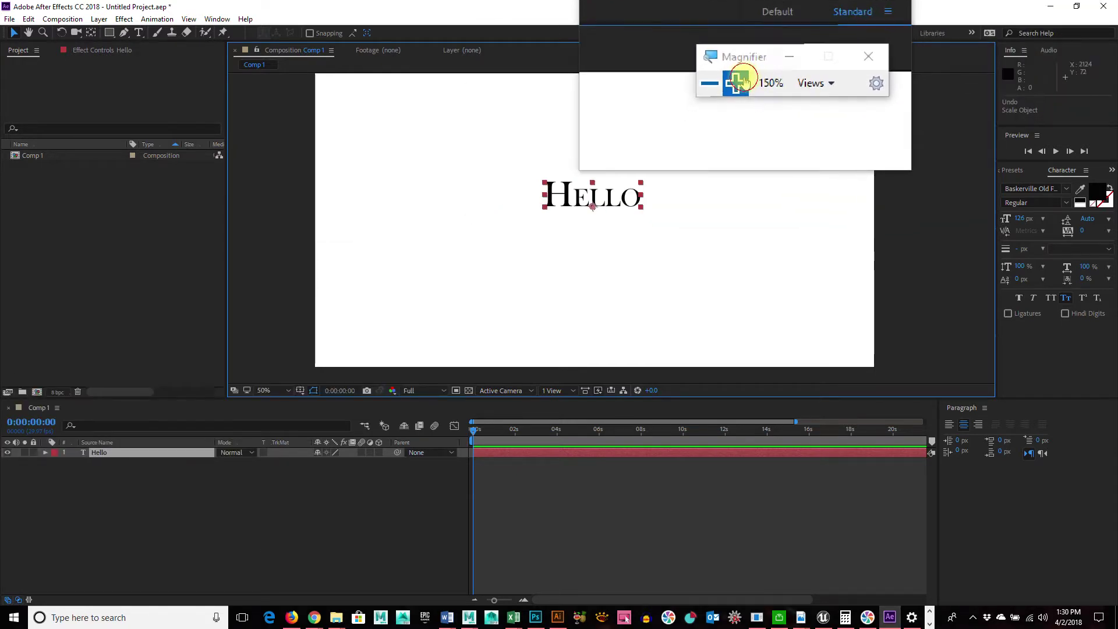
left_click(738, 81)
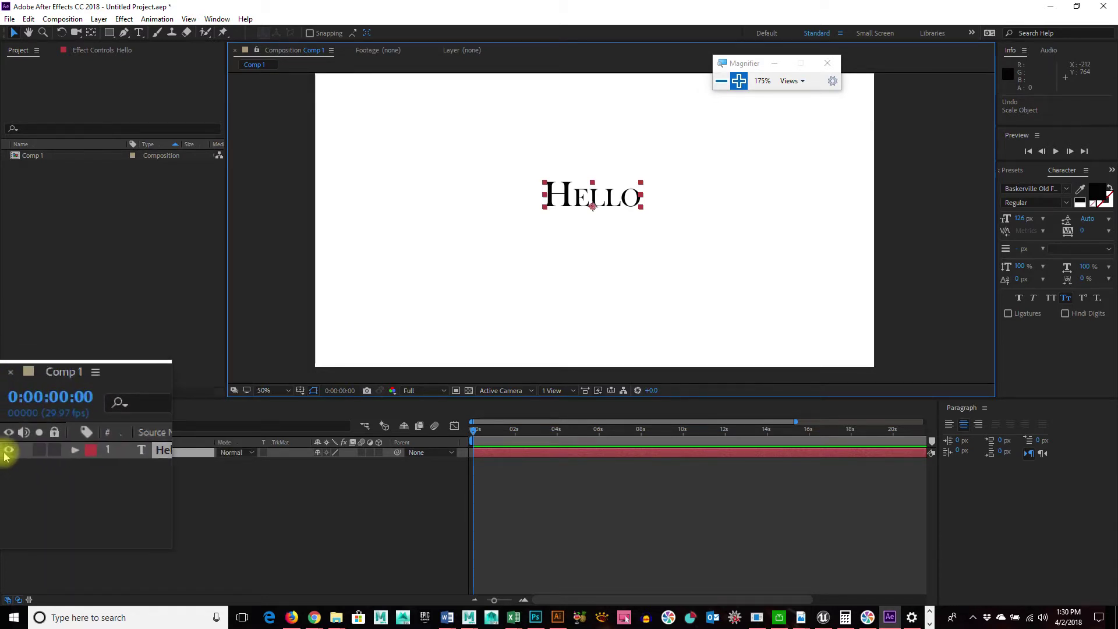
- Hide the Hello layer in the composition and show it again
left_click(5, 453)
left_click(8, 453)
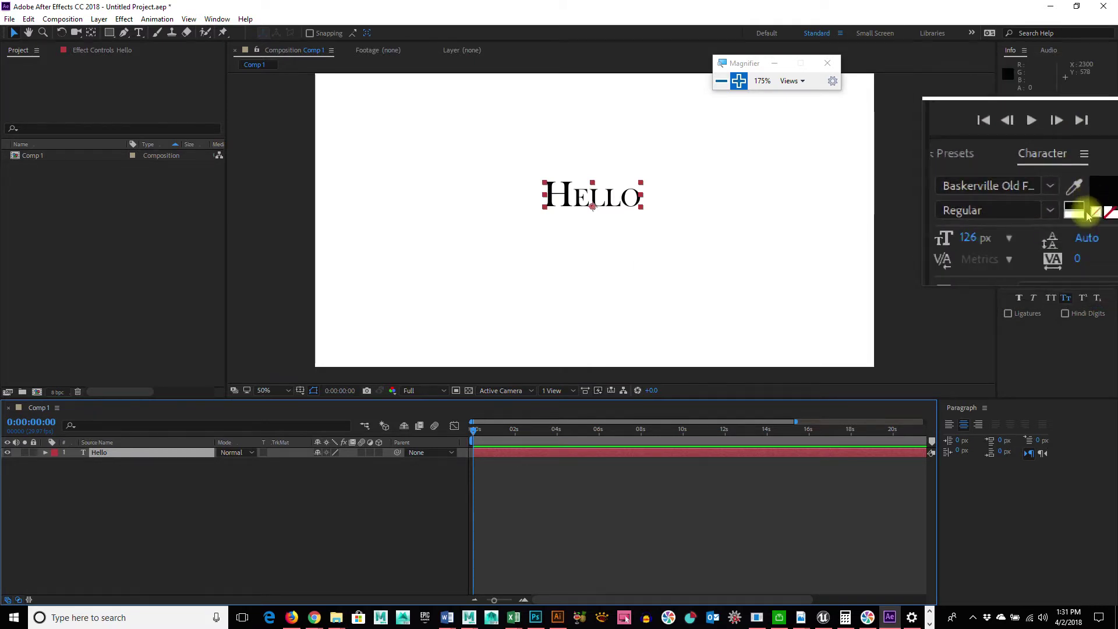
left_click(225, 27)
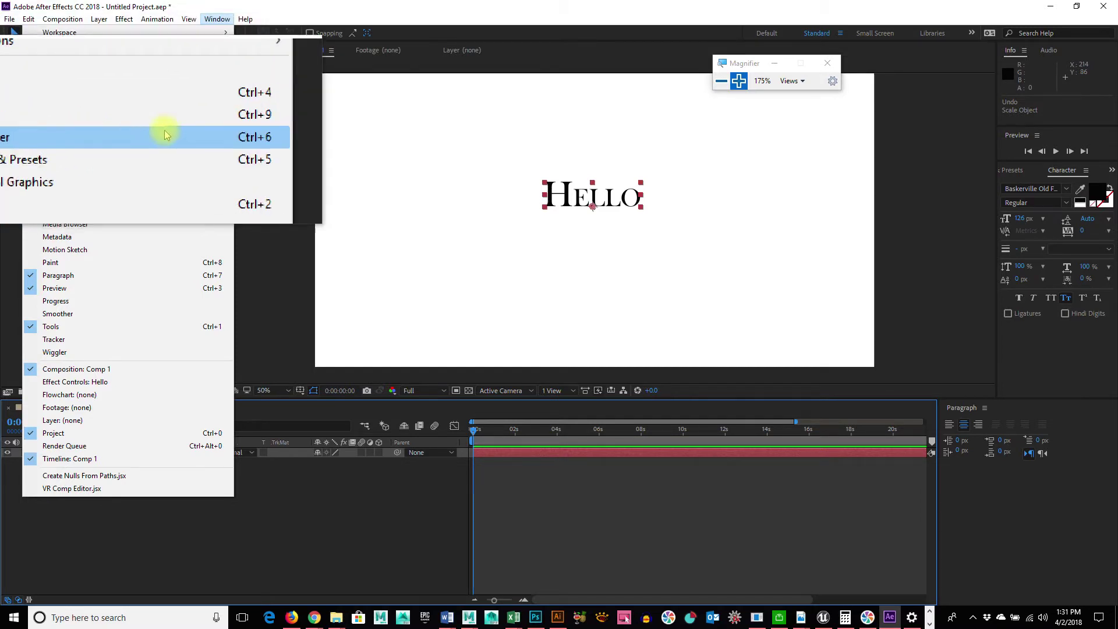
left_click(554, 8)
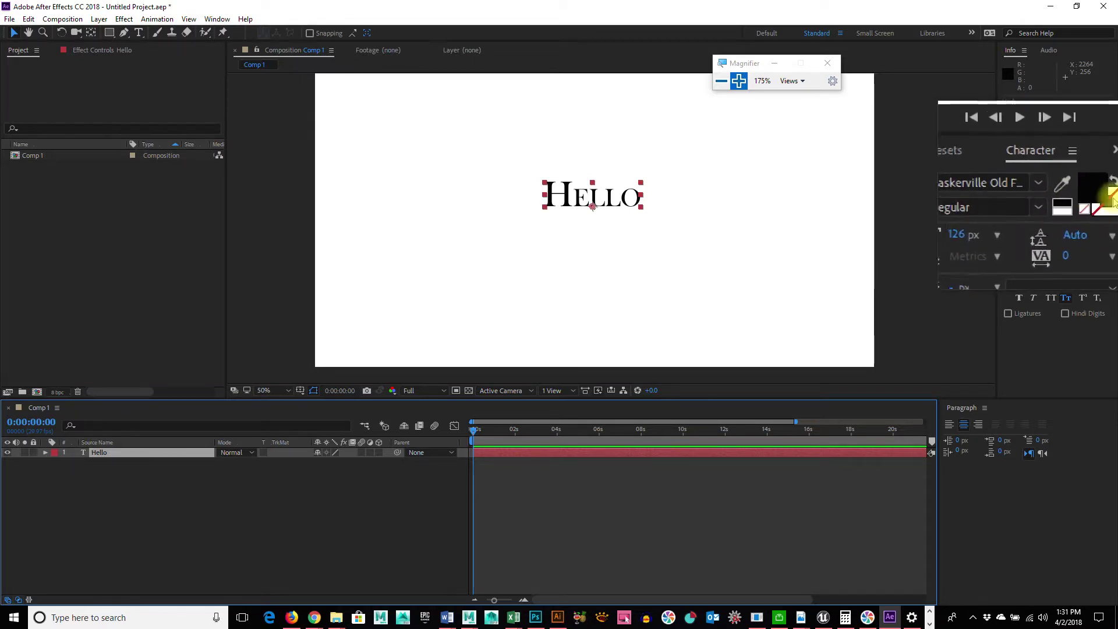
left_click(1102, 198)
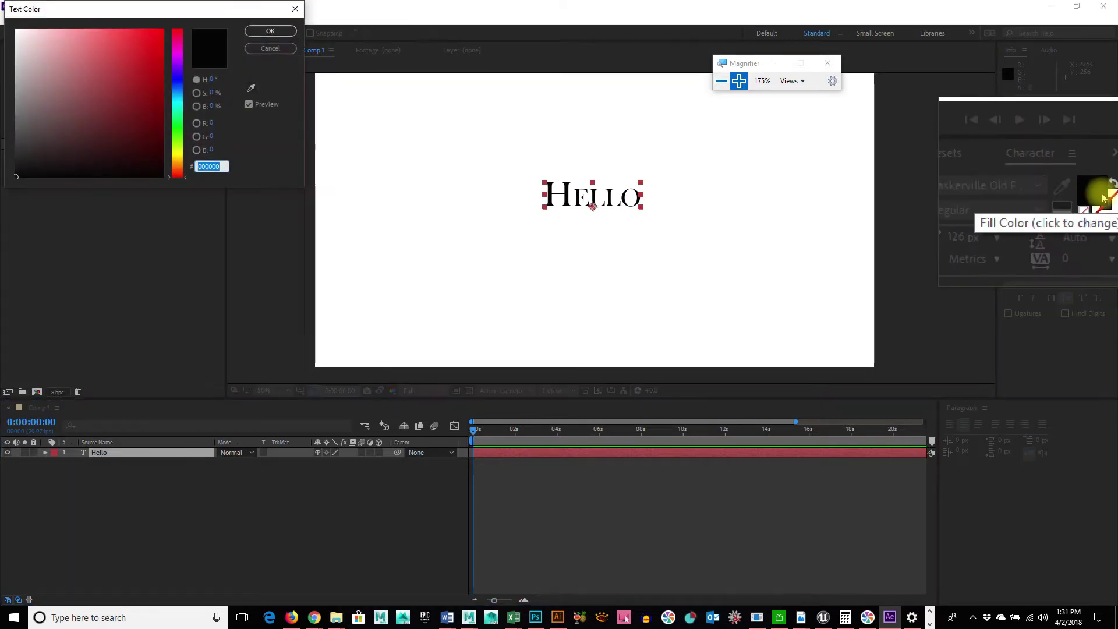
left_click_drag(173, 9, 578, 85)
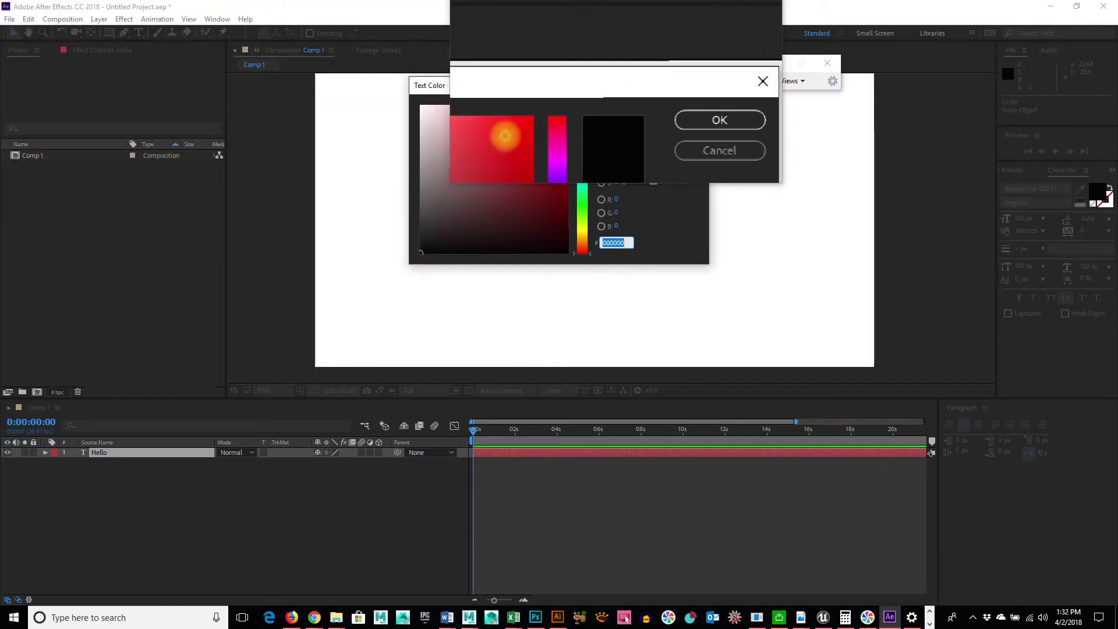
left_click(675, 112)
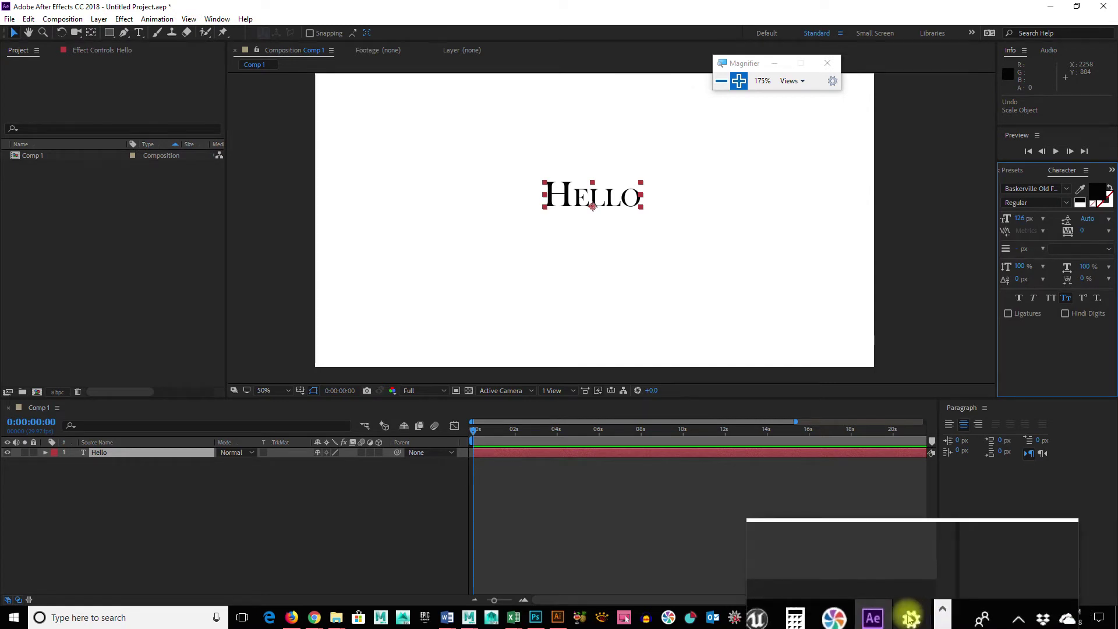
- Close the Calculator window that is running in the background
right_click(851, 610)
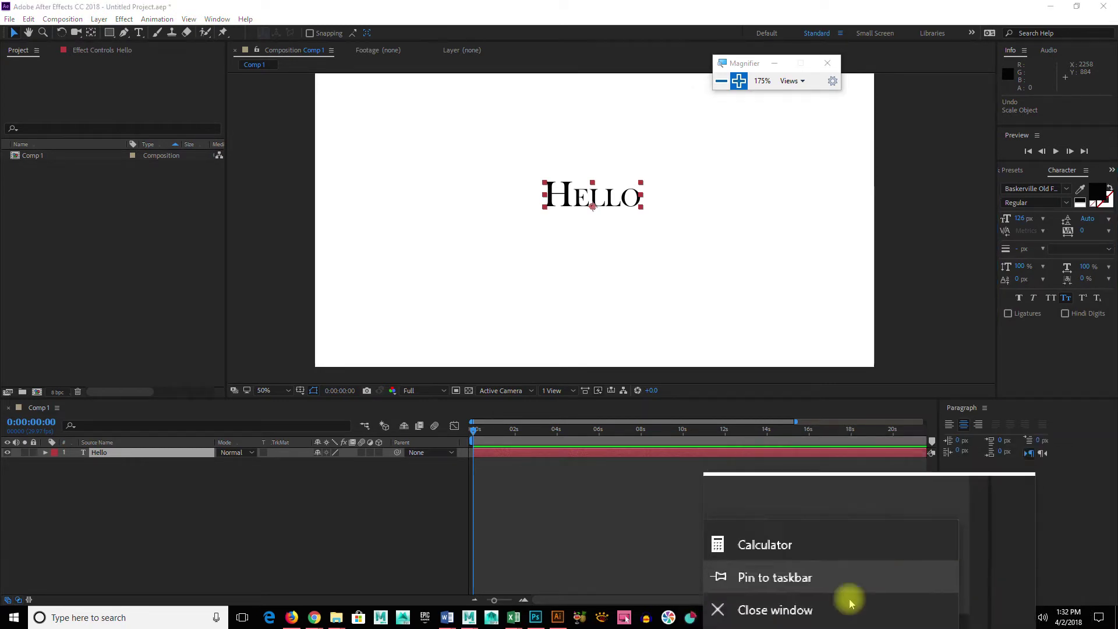
left_click(844, 596)
mouse_move(834, 612)
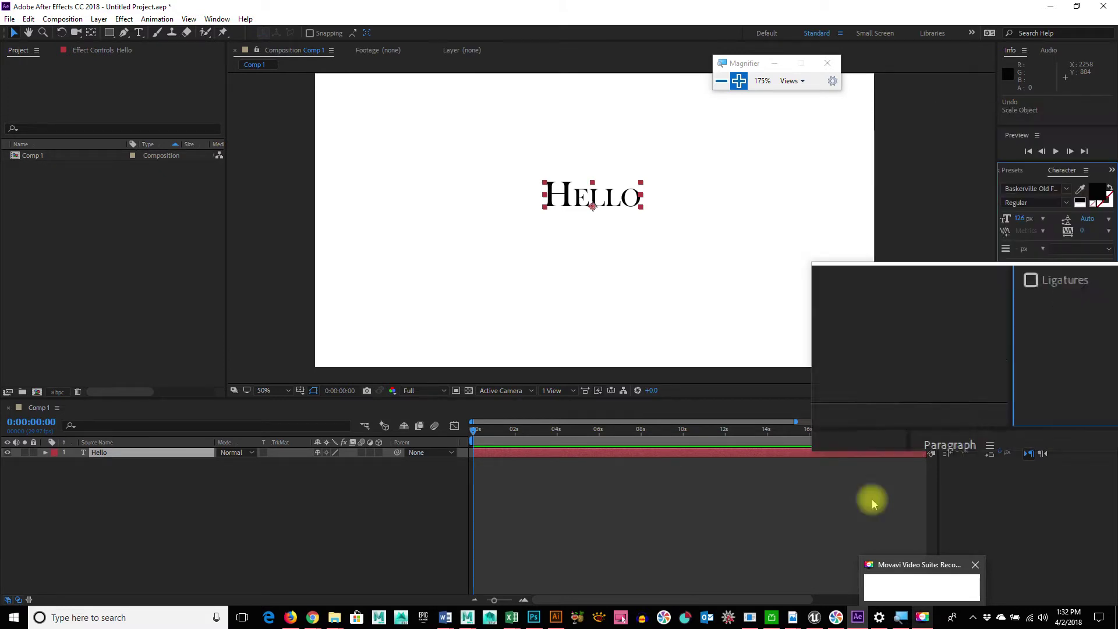
left_click(217, 19)
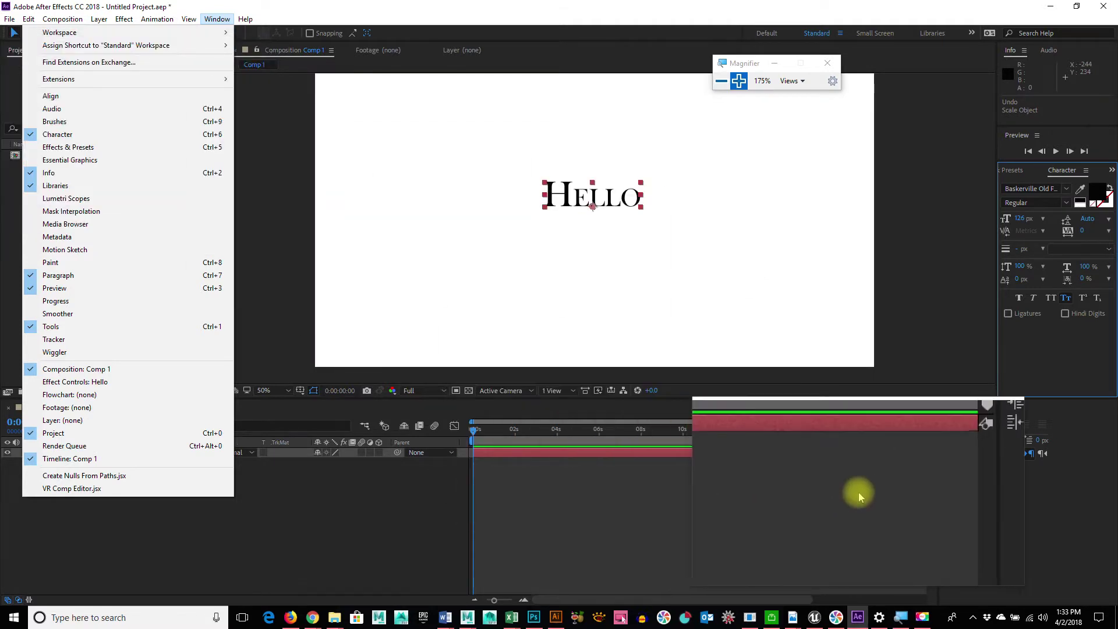
left_click(994, 521)
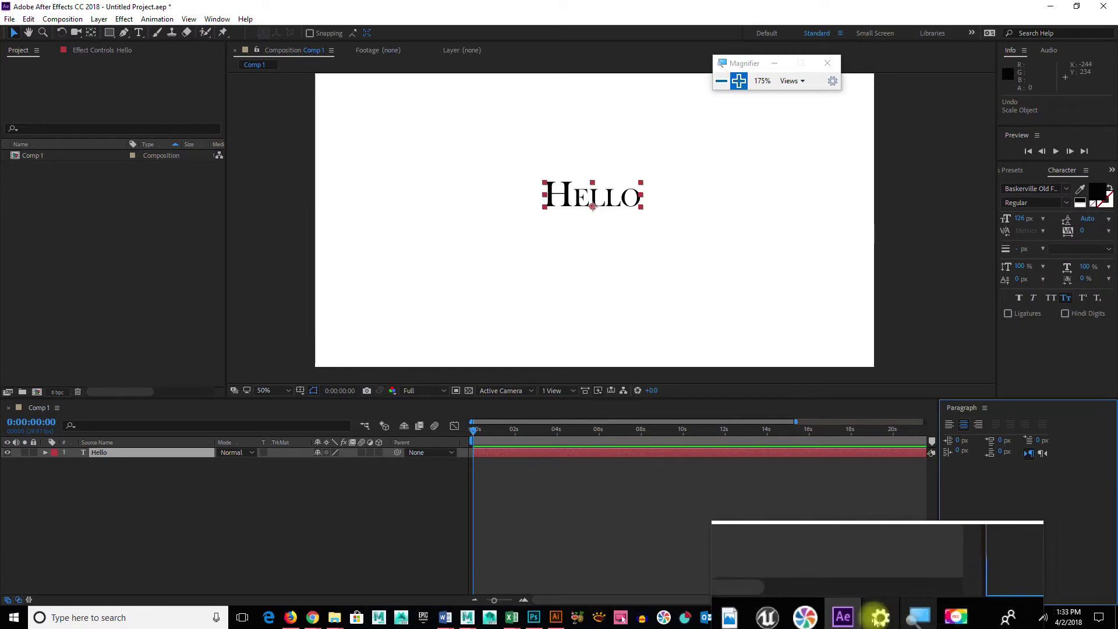
left_click(925, 623)
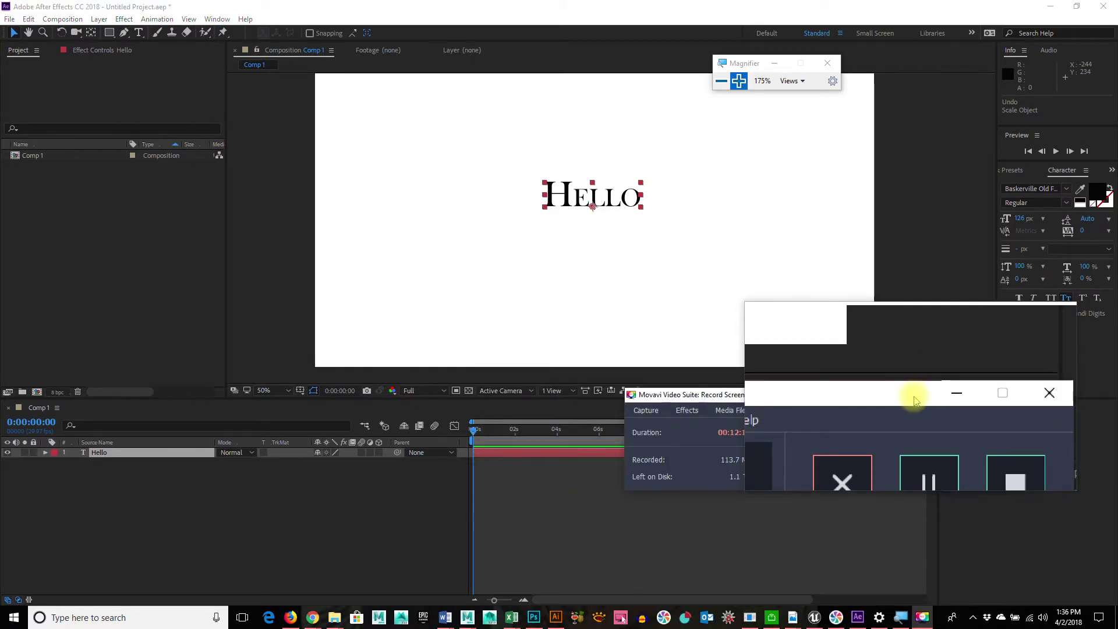
left_click(937, 396)
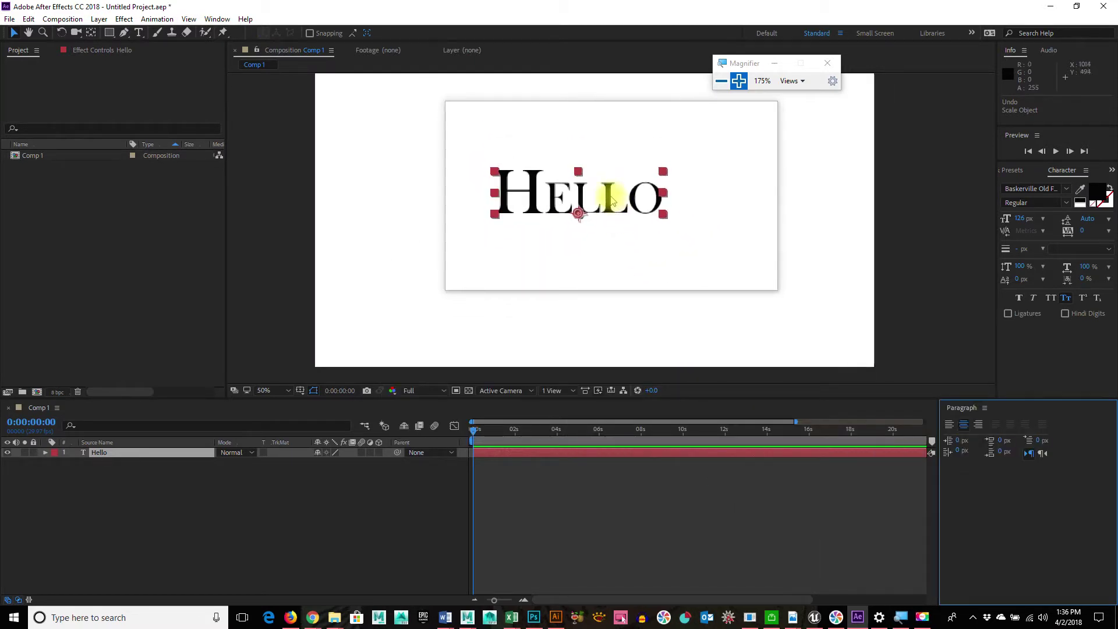
- Move the Hello text down to about position 954, 574 and expand its layer's property groups
left_click_drag(611, 201, 611, 215)
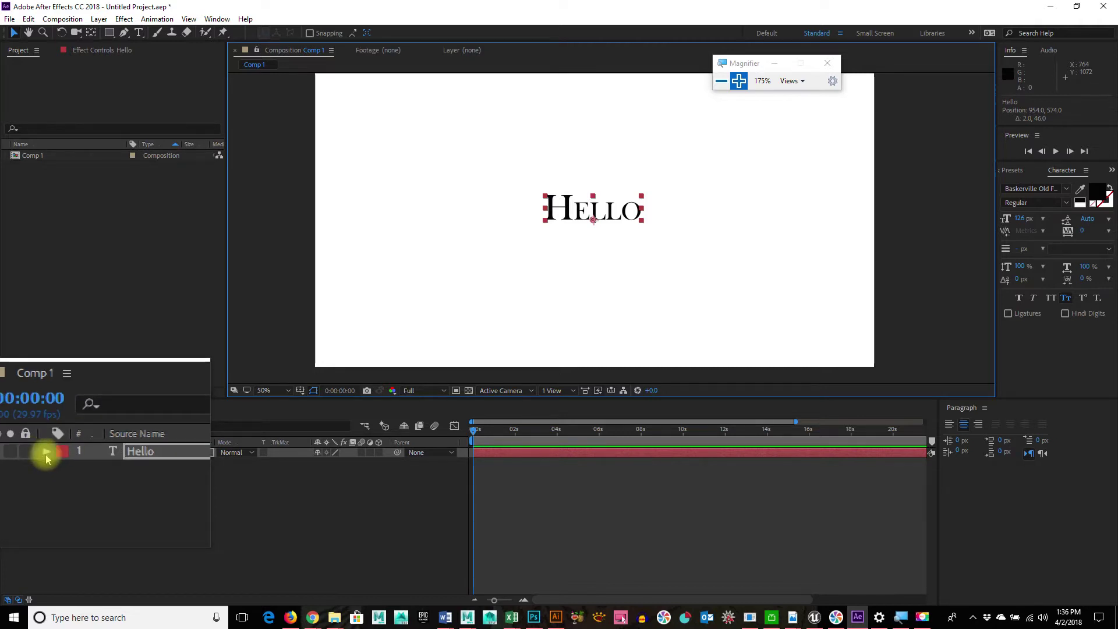
left_click(46, 455)
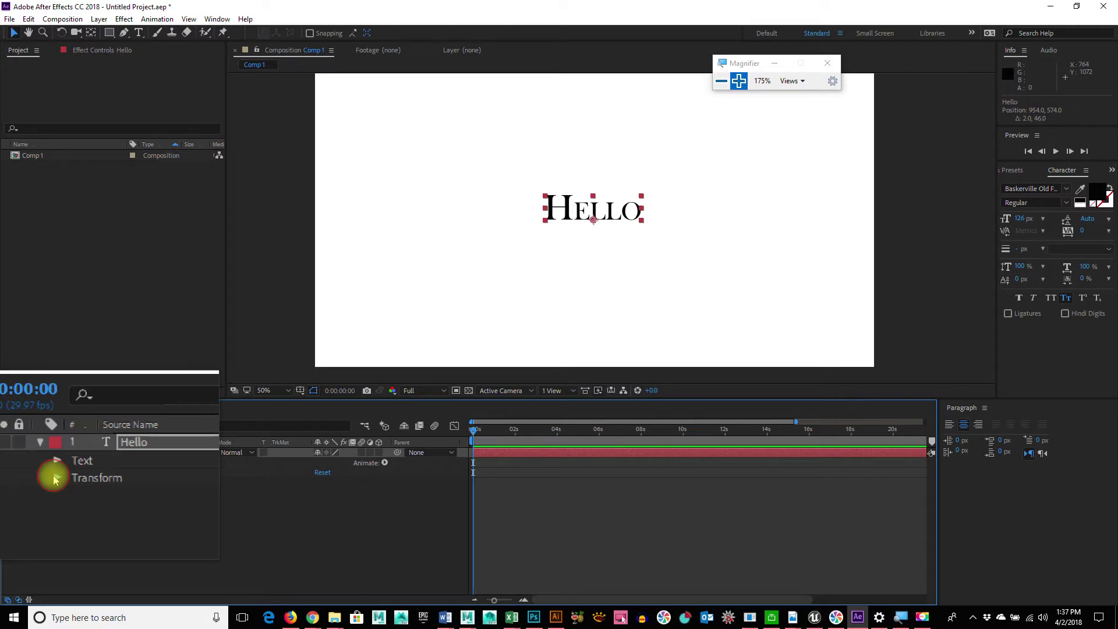
- Expand the Hello layer's Text and Transform properties, scale the text to 110% and move it to about position 949, 626
left_click(53, 479)
left_click(55, 462)
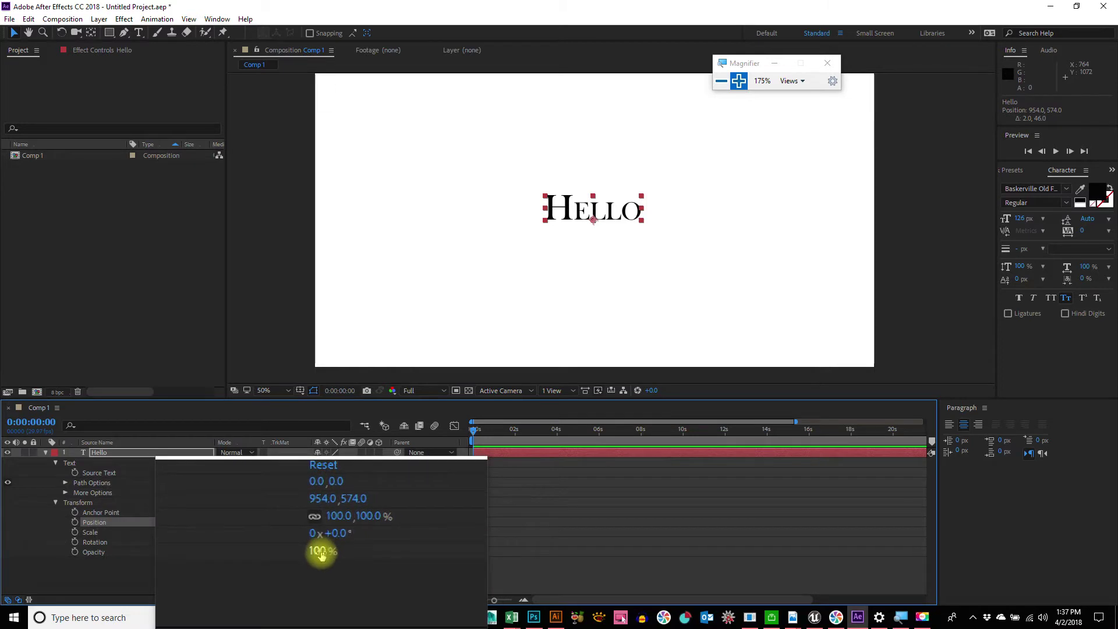
left_click_drag(319, 551, 402, 539)
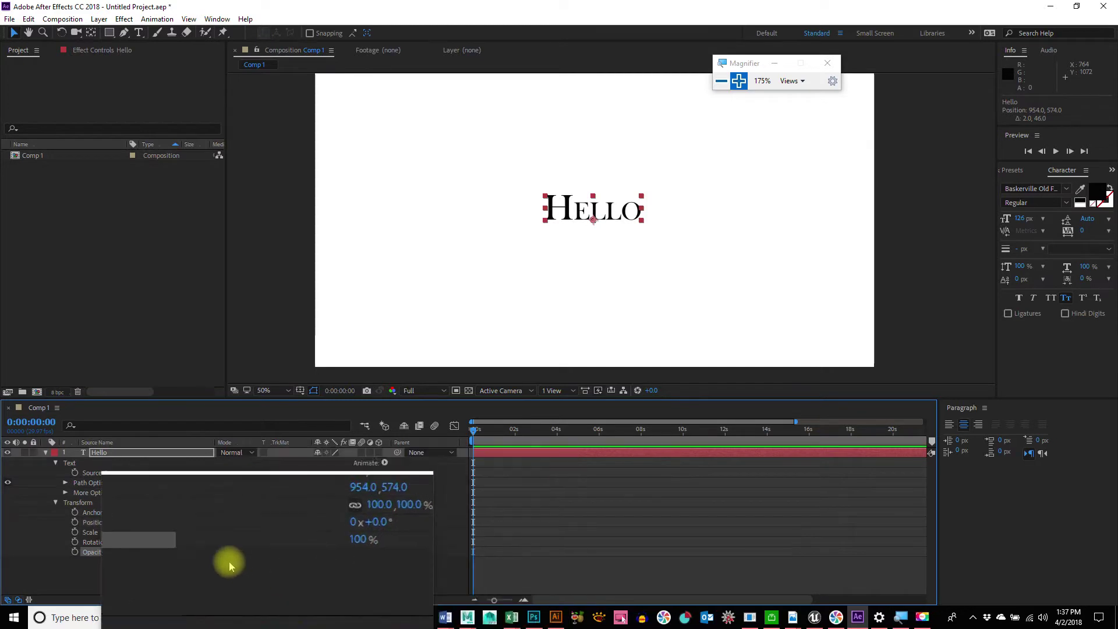
mouse_move(327, 529)
left_mouse_down()
mouse_move(357, 534)
mouse_move(330, 531)
left_mouse_up()
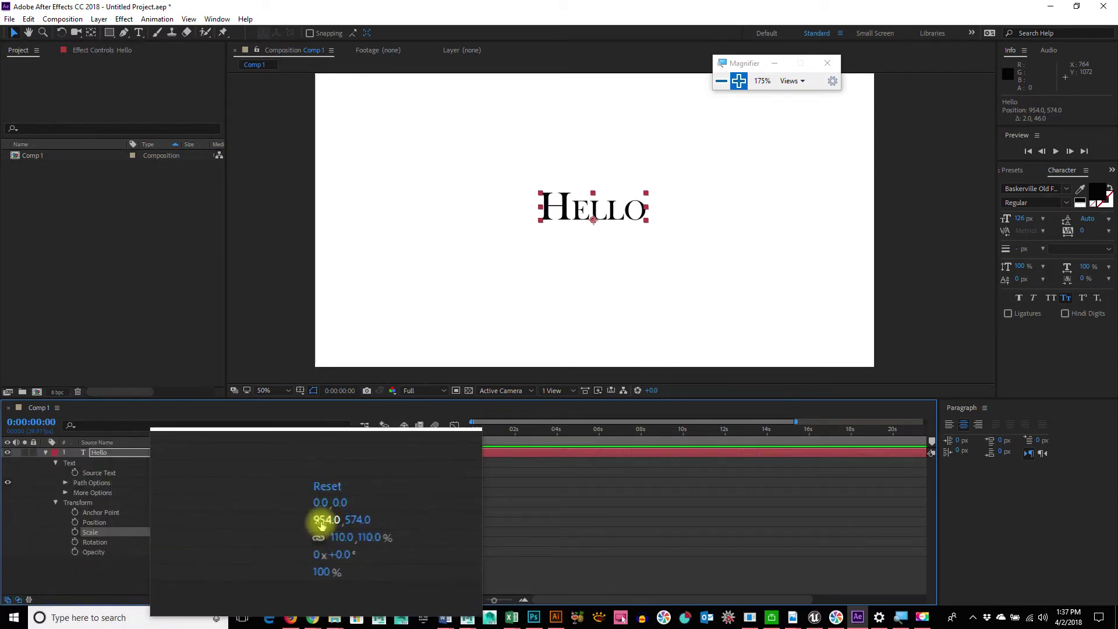
left_click_drag(324, 524, 375, 522)
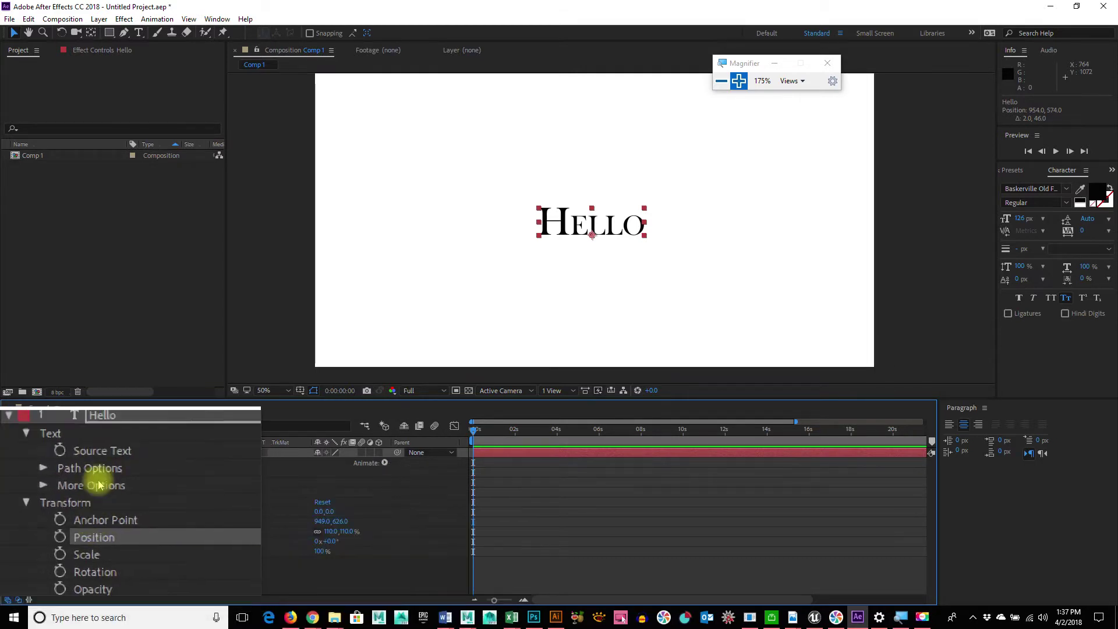
- Look through the Hello layer's More Options and Path Options, and collapse its Text and Transform groups
left_click(65, 493)
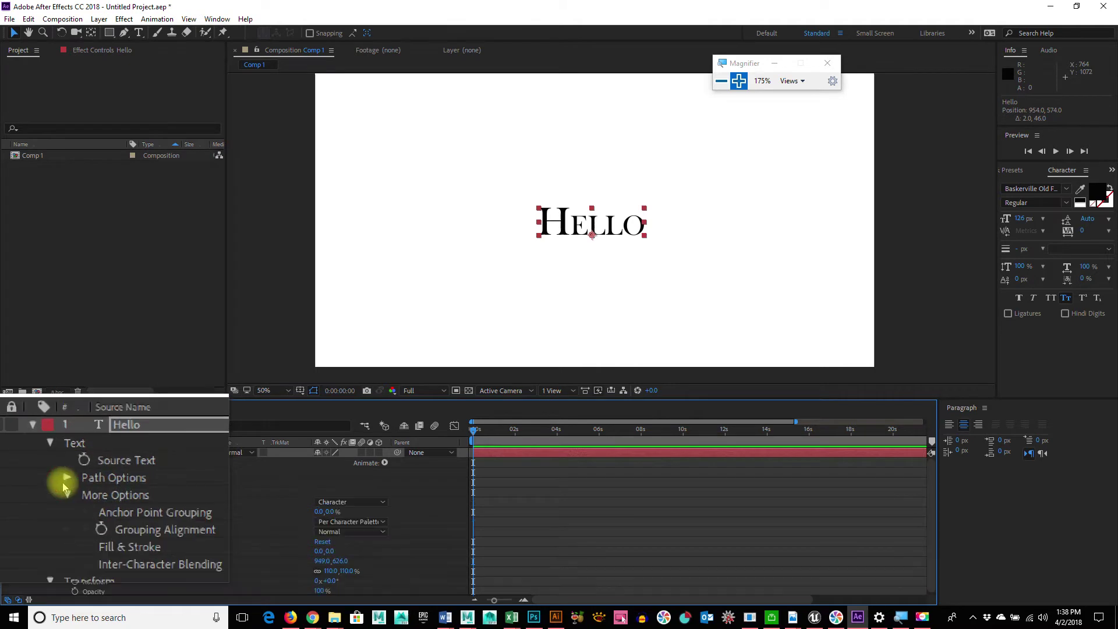
left_click(64, 484)
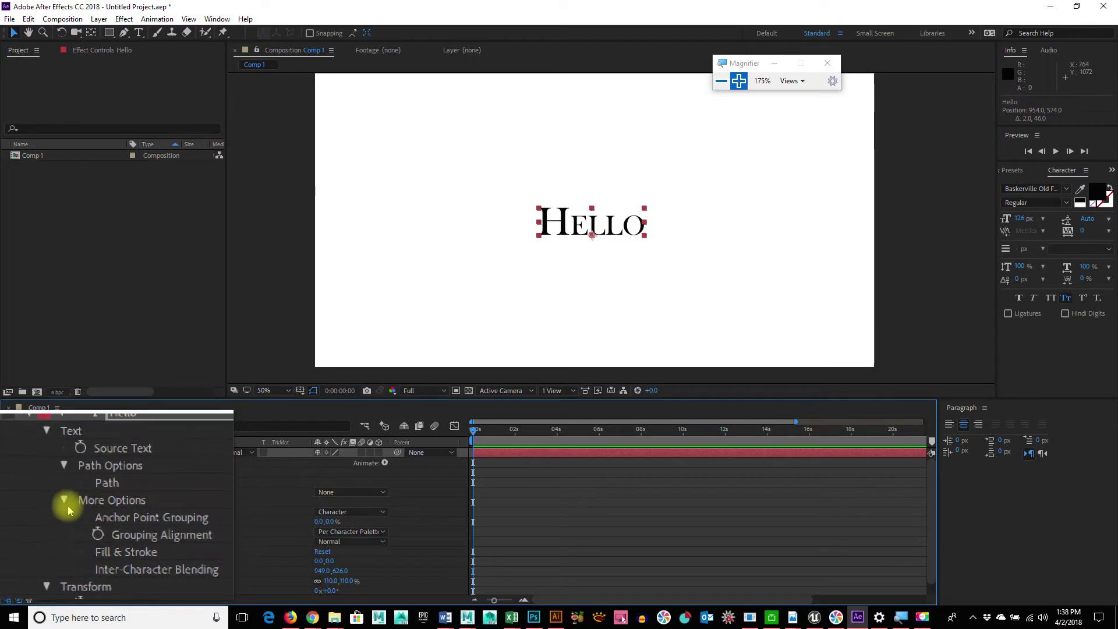
left_click(65, 505)
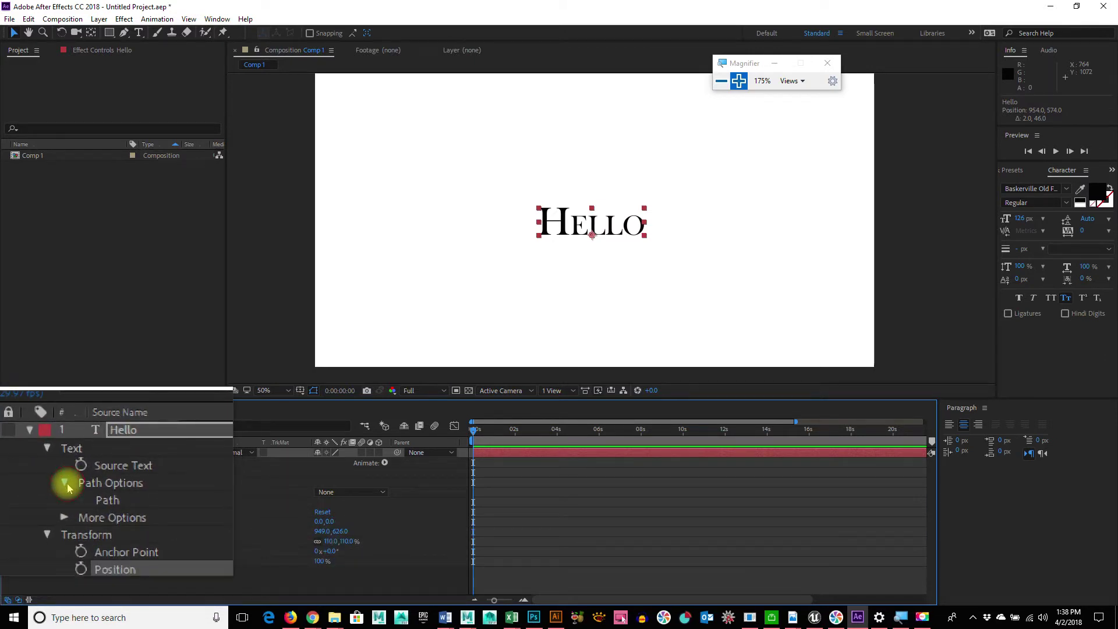
left_click(65, 483)
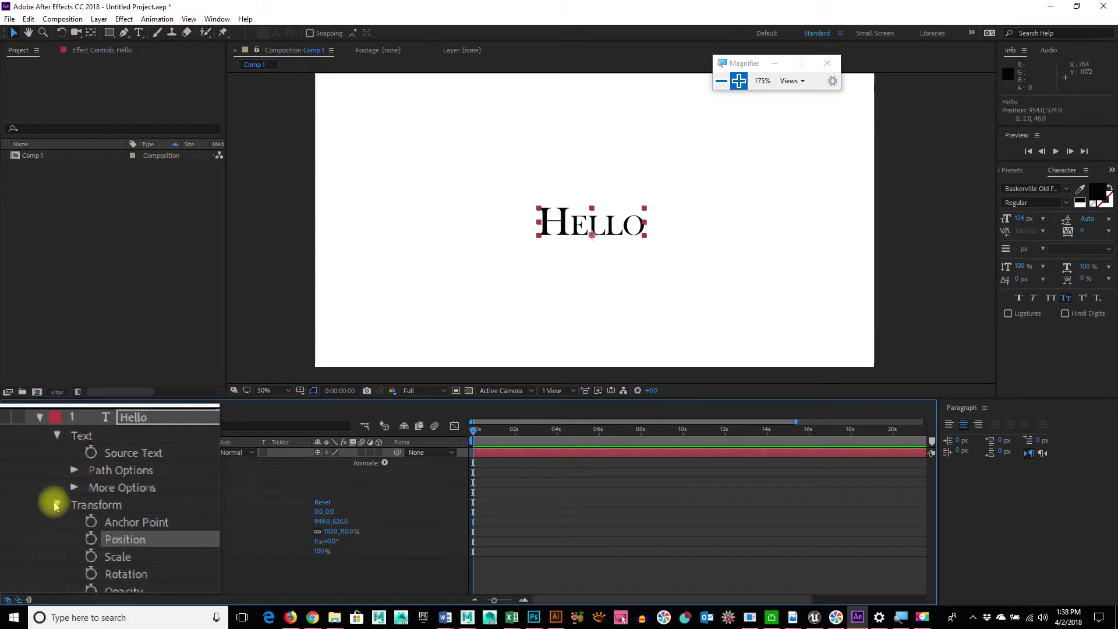
left_click(55, 505)
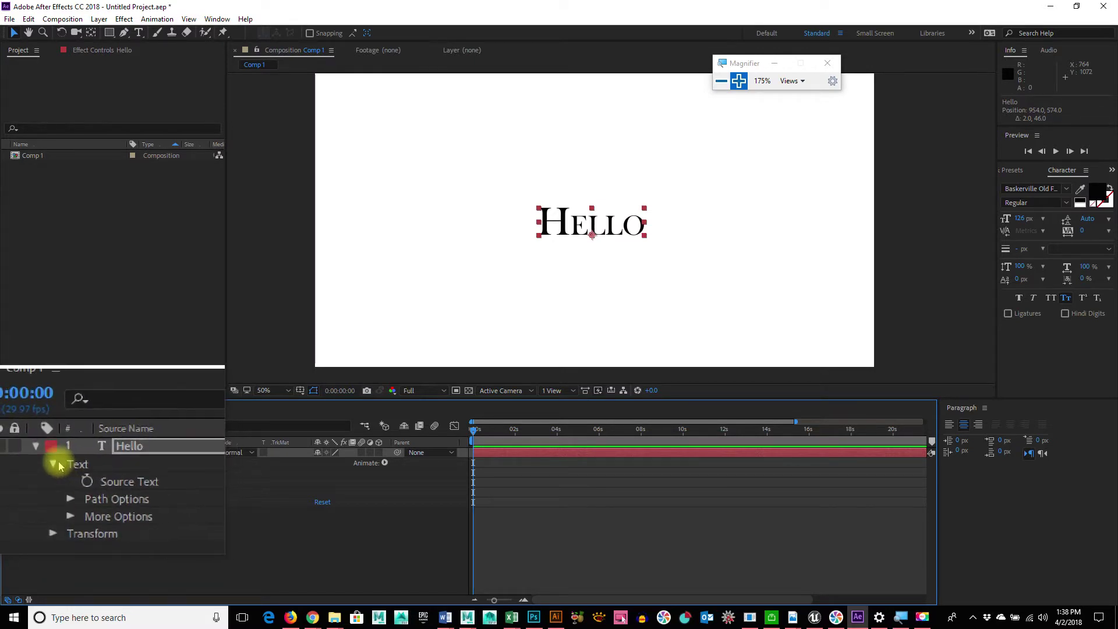
left_click(56, 464)
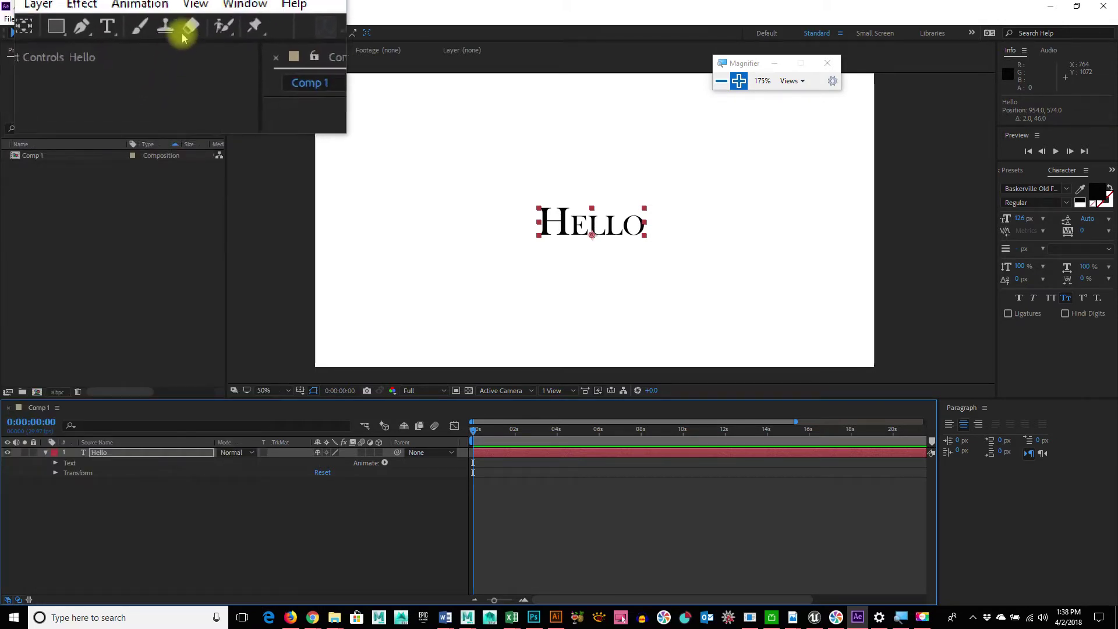
- Show the Effects & Presets panel
left_click(217, 19)
mouse_move(189, 19)
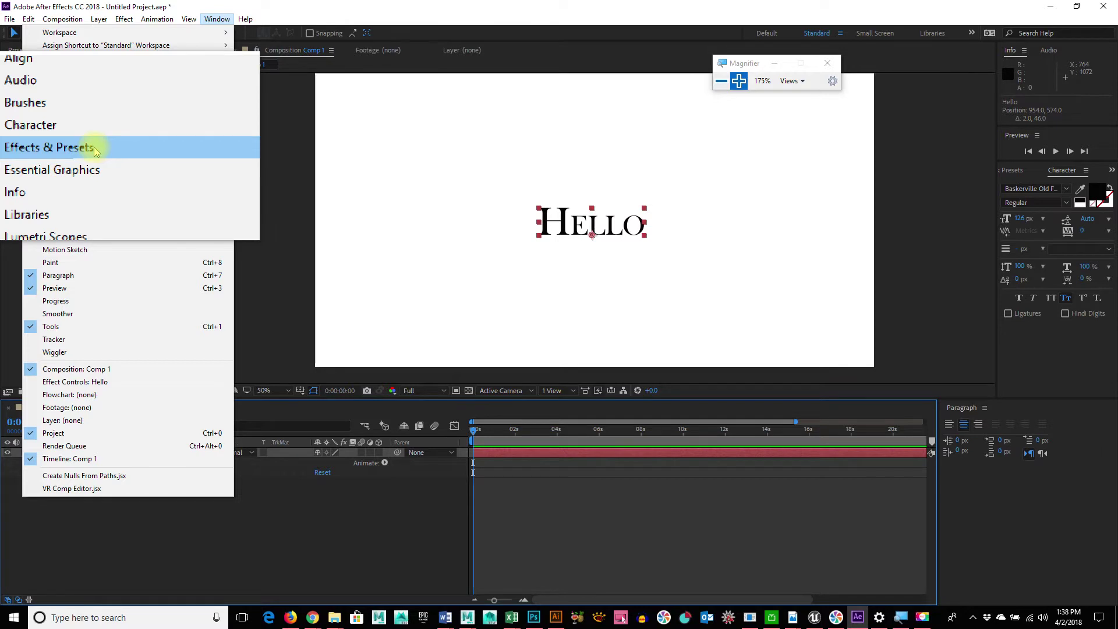
left_click(95, 149)
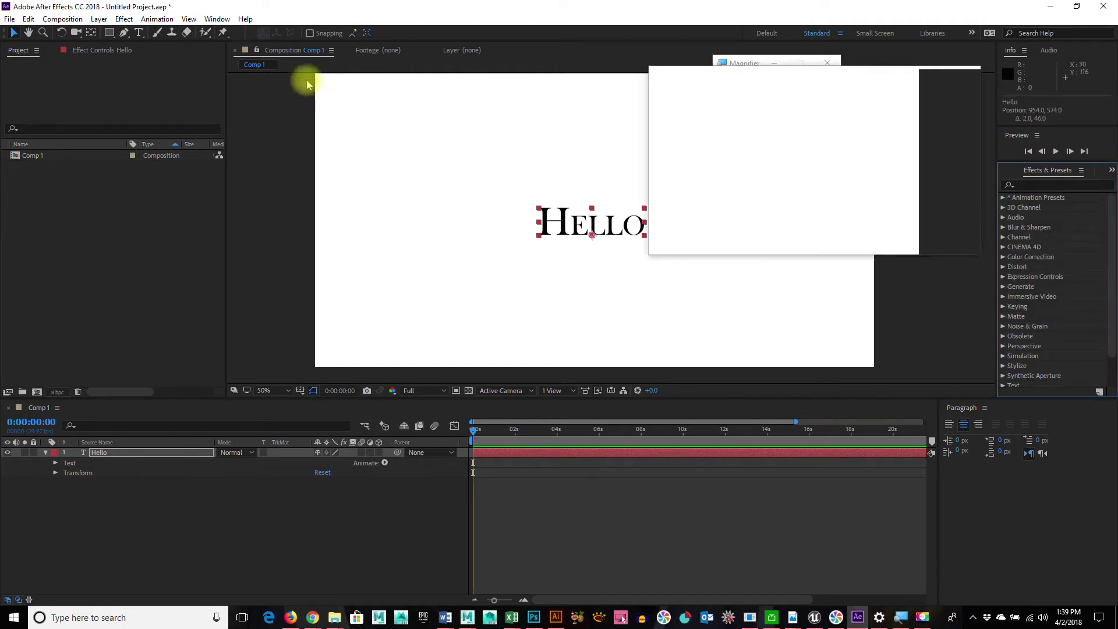
left_click(156, 17)
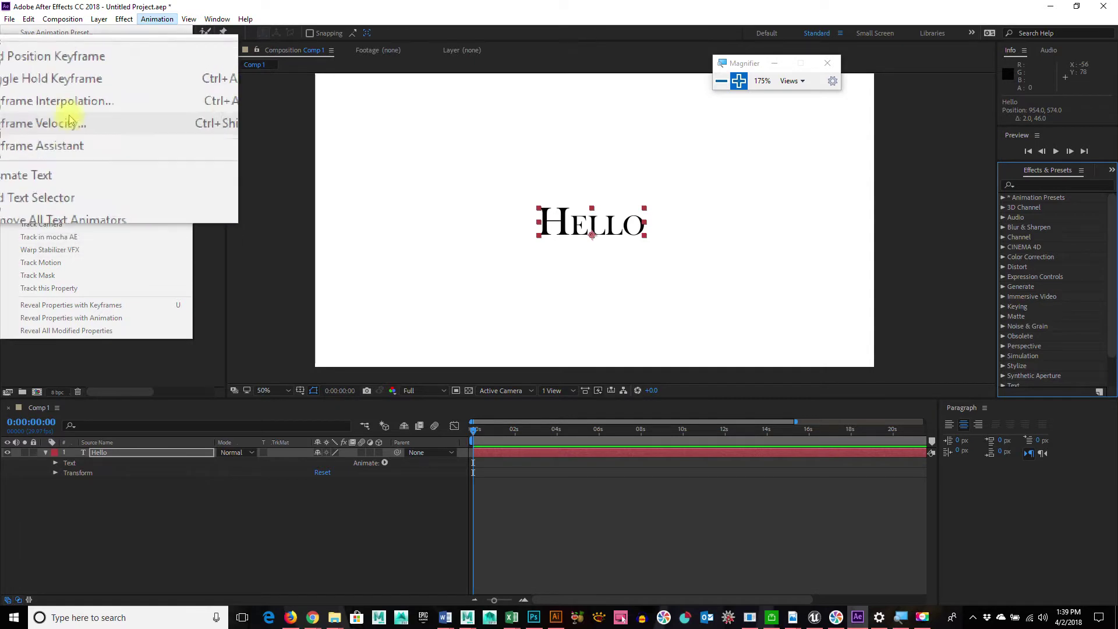
left_click(437, 9)
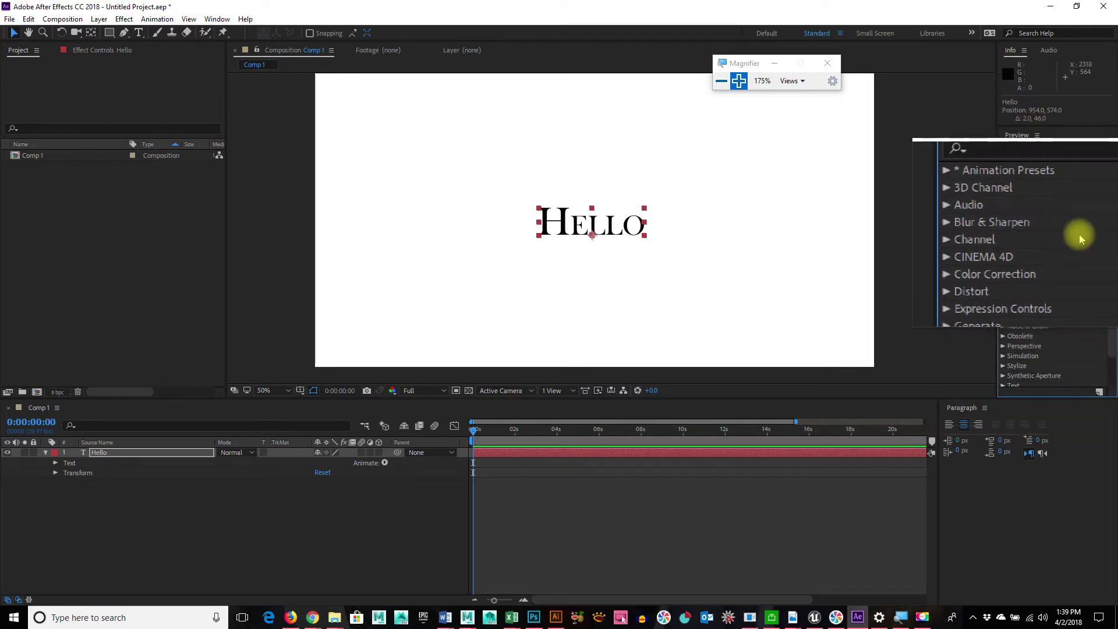
- Browse the effect categories and expand the Text folder within Animation Presets
scroll(1078, 235, "down", 1)
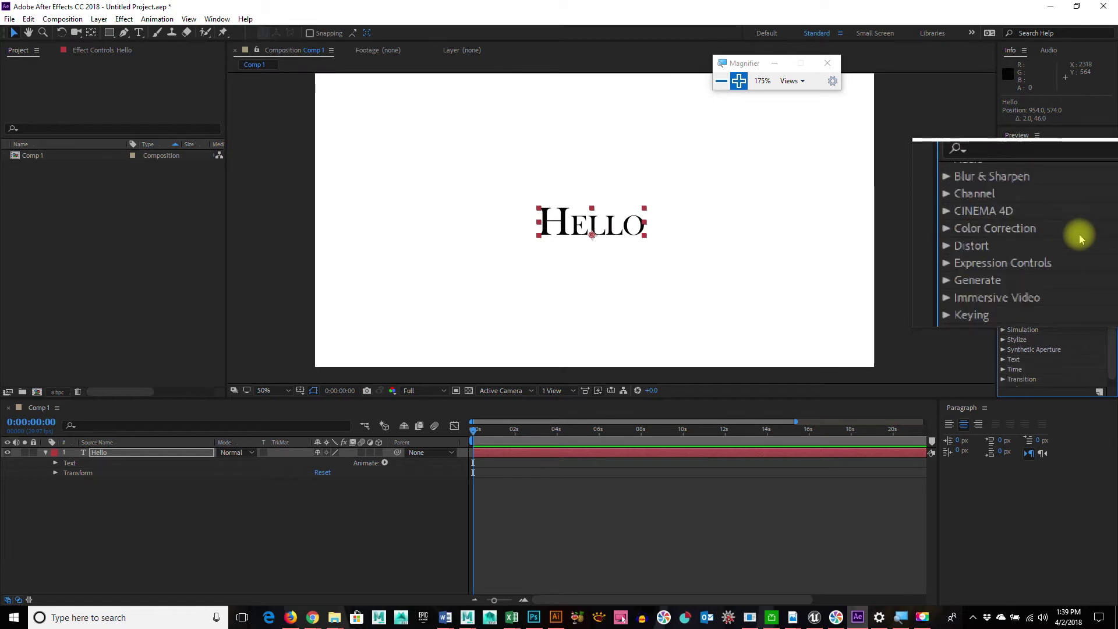
scroll(1078, 234, "down", 1)
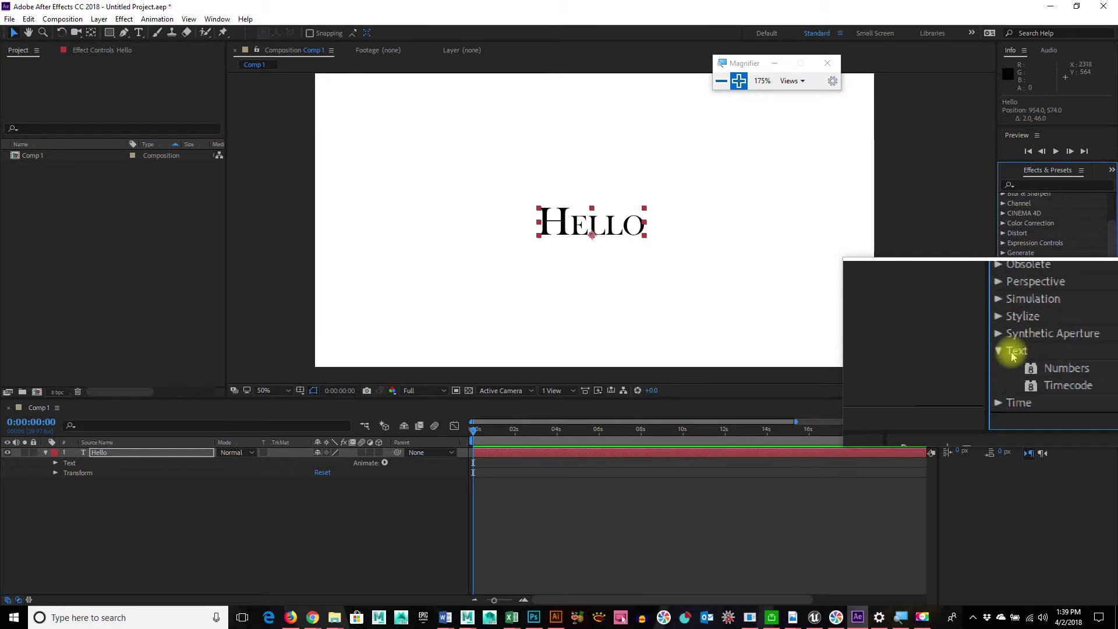
scroll(1011, 288, "up", 2)
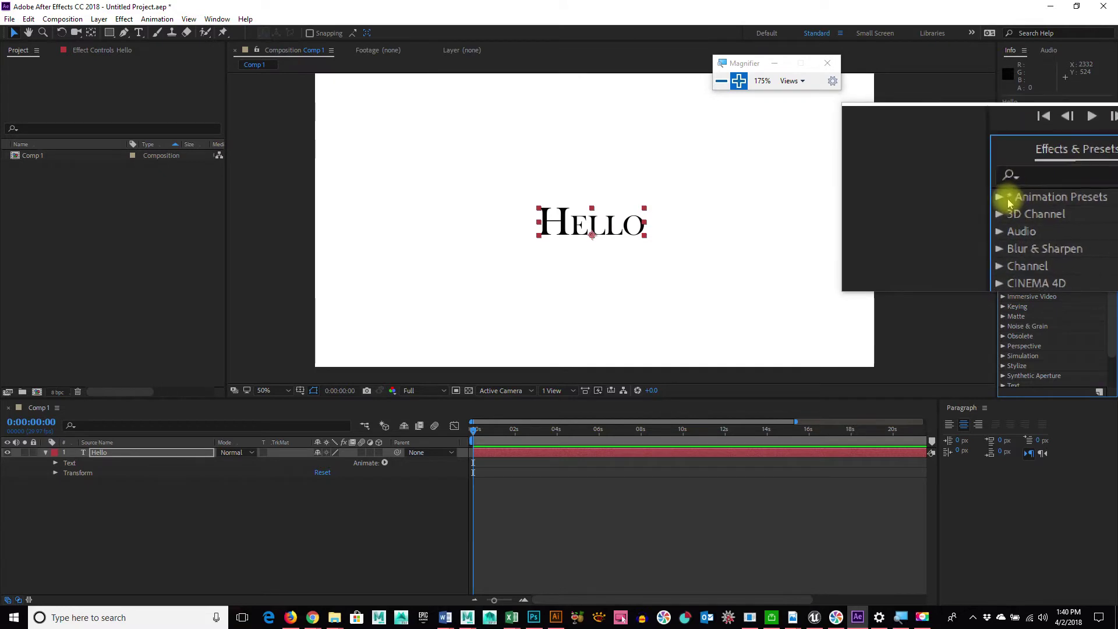
left_click(1005, 199)
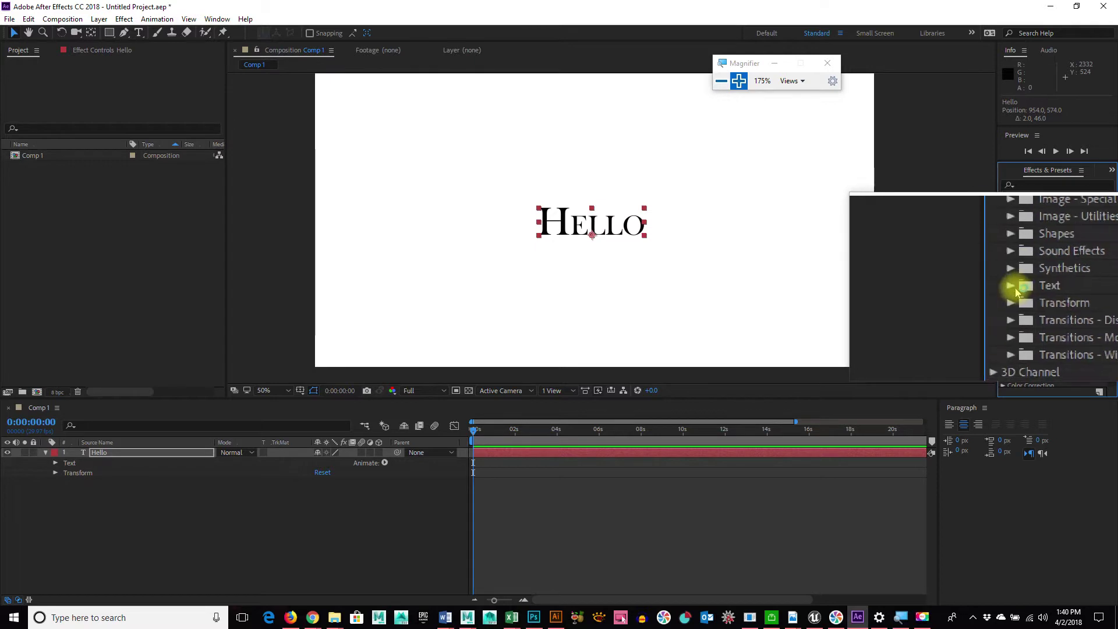
left_click(1015, 289)
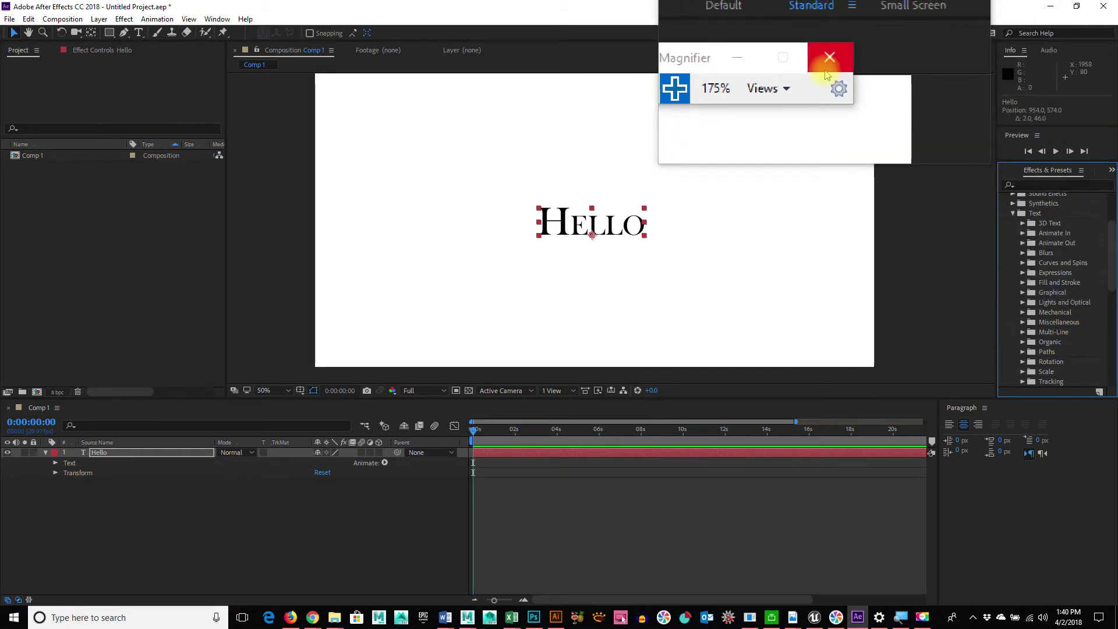
- Lower the screen magnifier's zoom to 100% and close the Magnifier
left_click(728, 85)
left_click(728, 85)
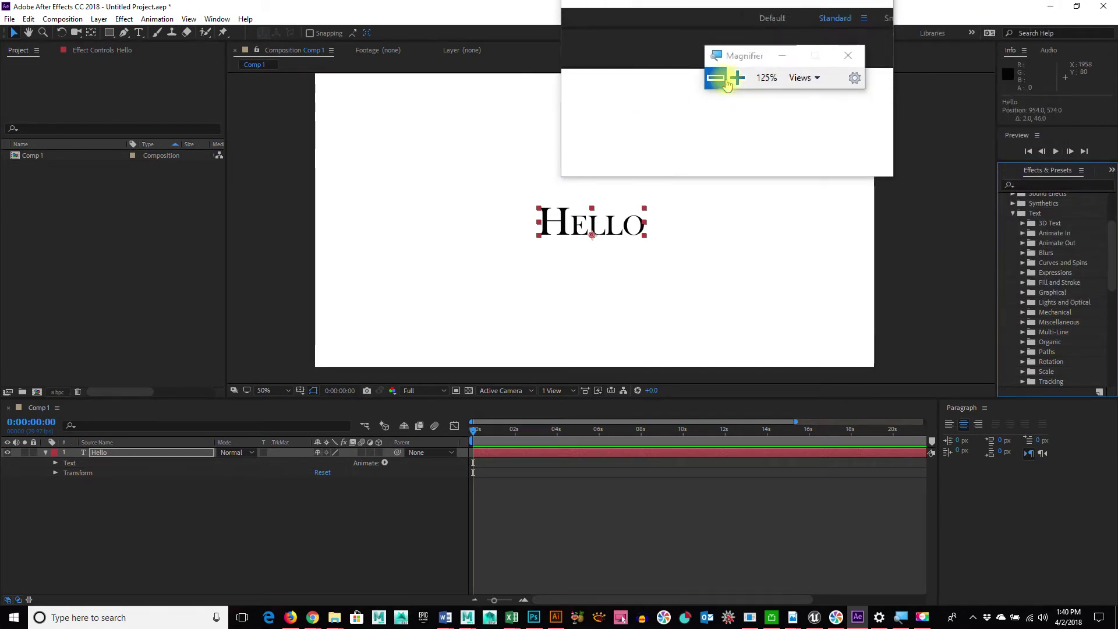
left_click(728, 85)
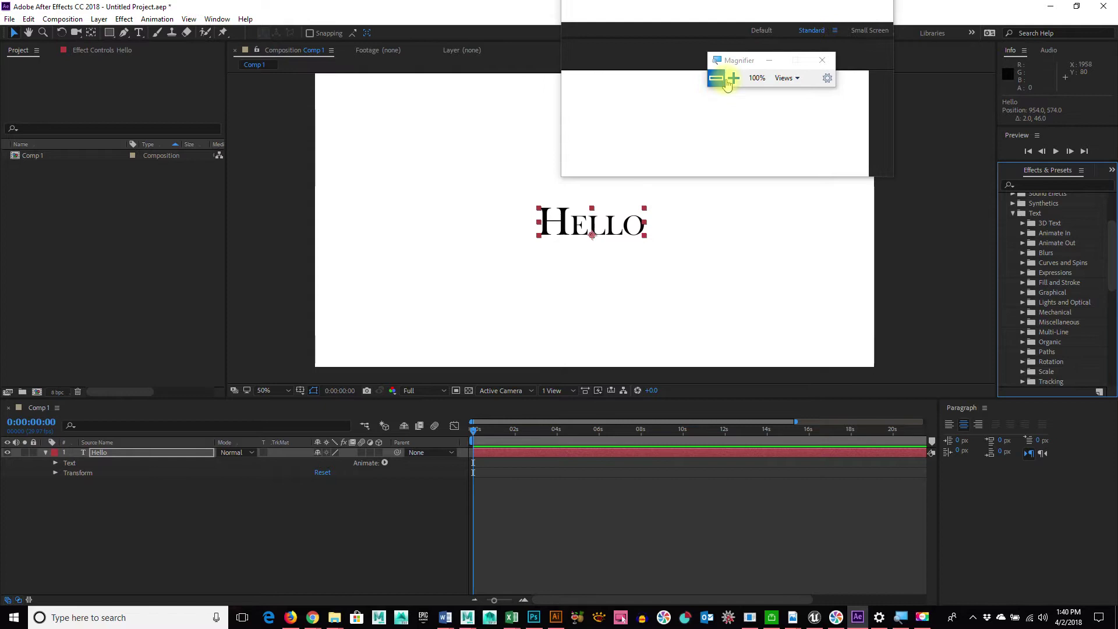
left_click(821, 60)
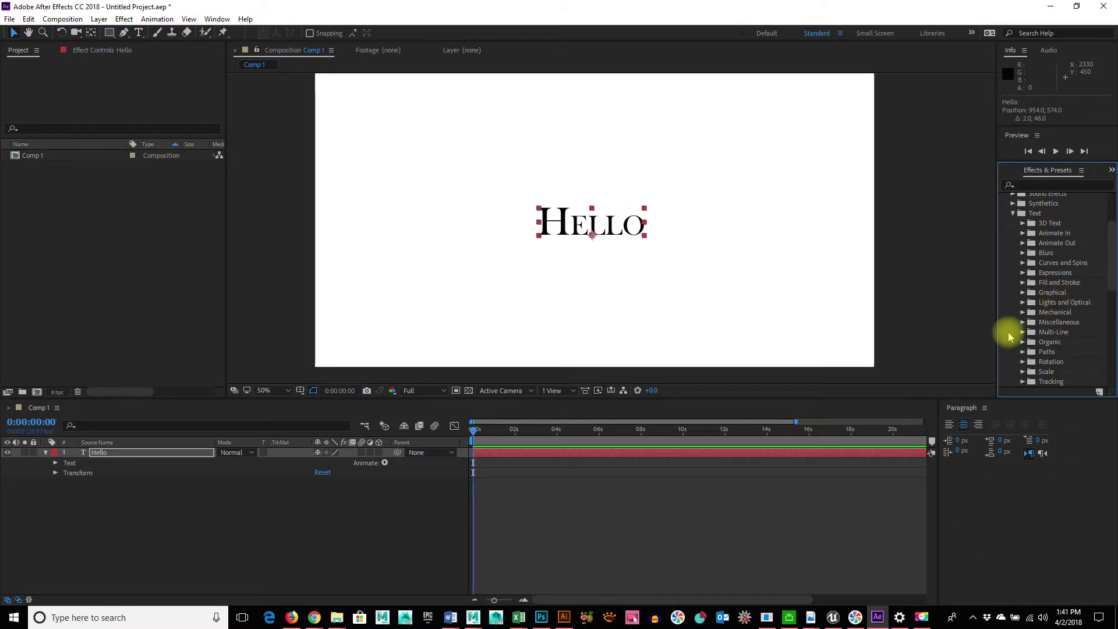
- Expand the Animate In text presets and make the Effects & Presets area taller to show more of them
left_click(1023, 233)
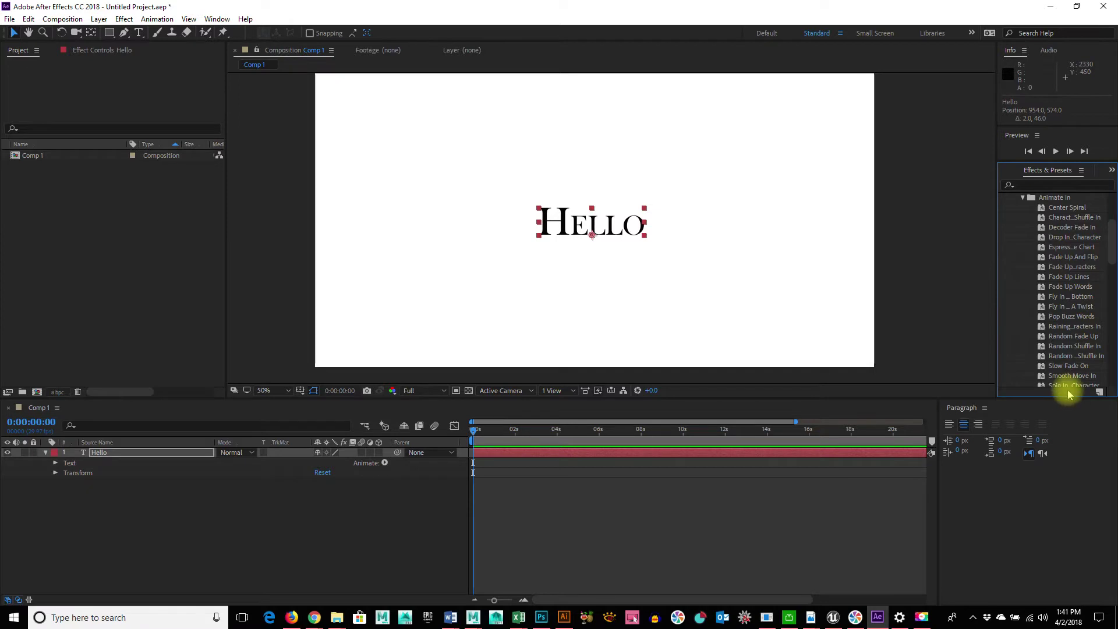
left_click_drag(1068, 398, 1068, 479)
scroll(1061, 438, "up", 4)
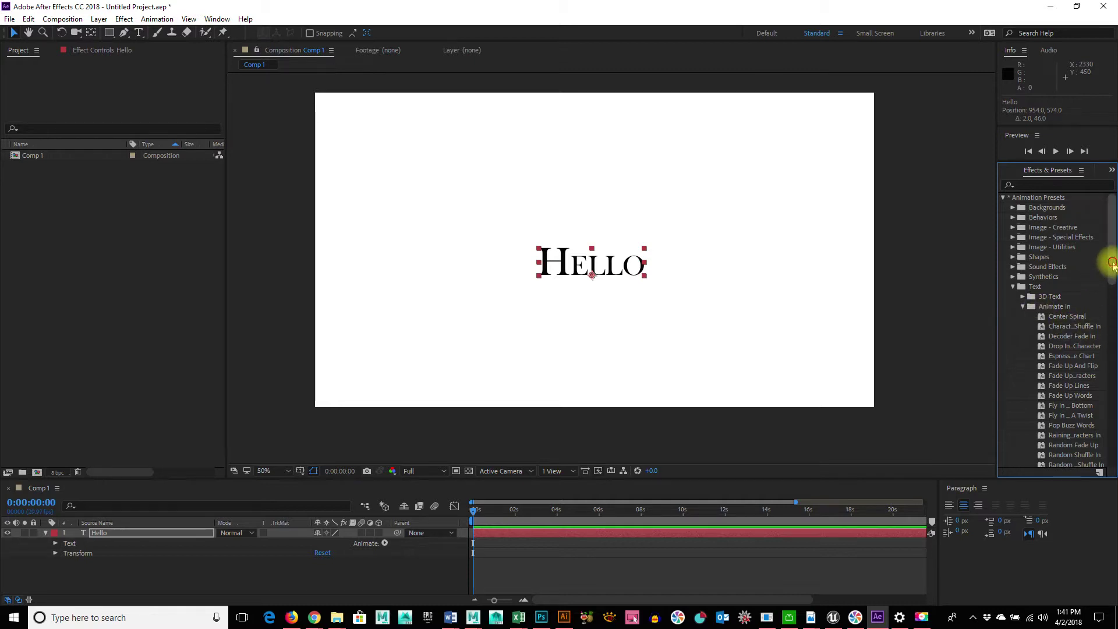
left_click_drag(1113, 266, 1113, 284)
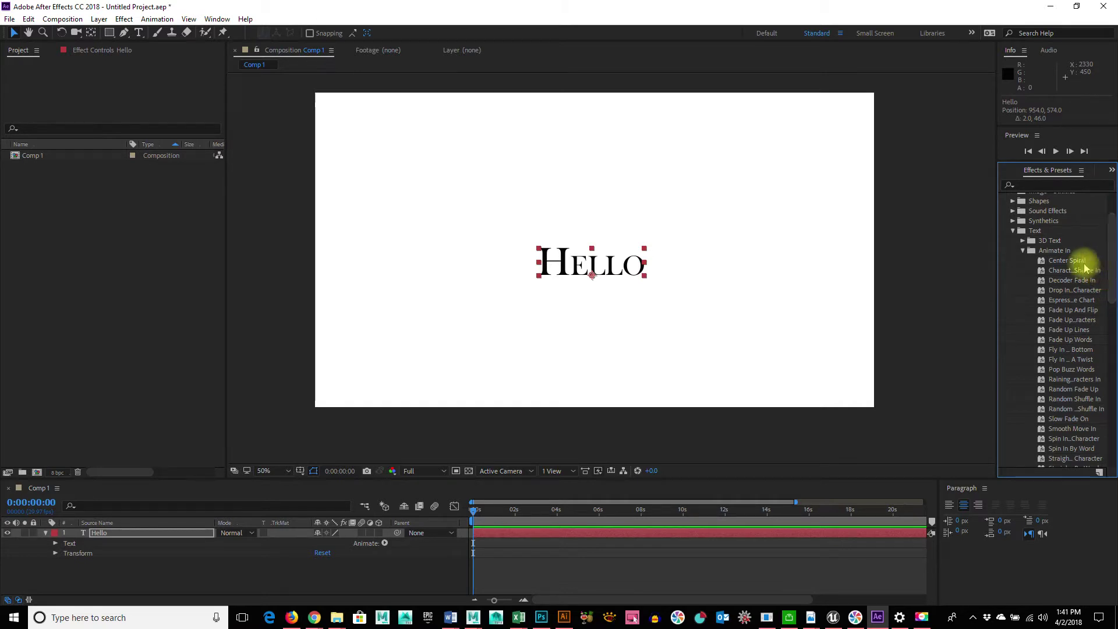
- Apply the Center Spiral preset to the Hello layer and expand the layer's Text group
left_click(1068, 261)
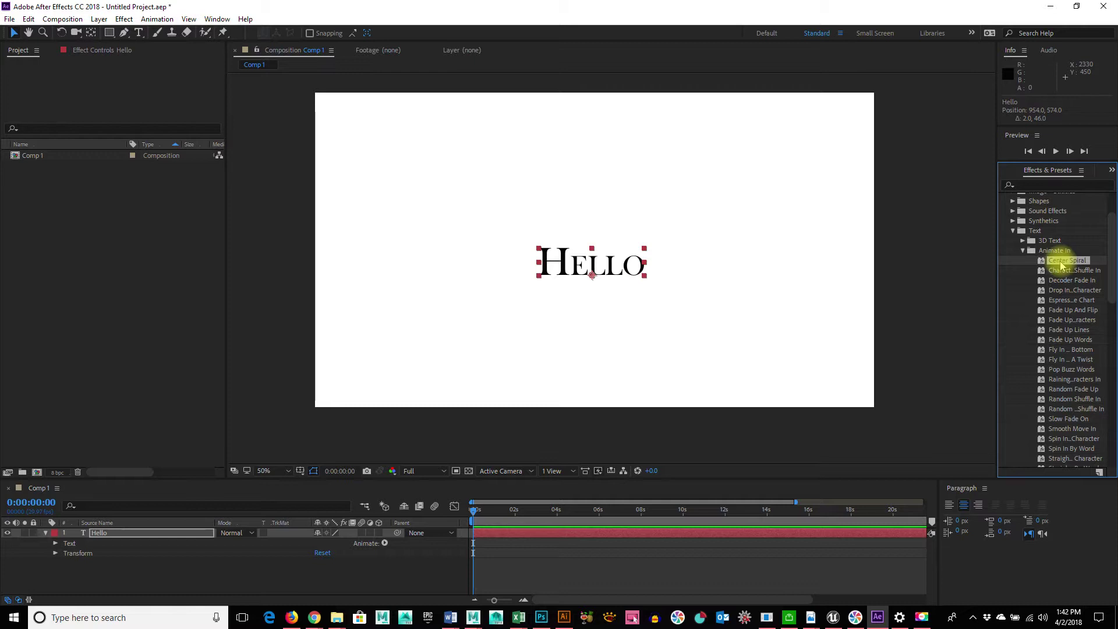
left_click_drag(1061, 266, 128, 535)
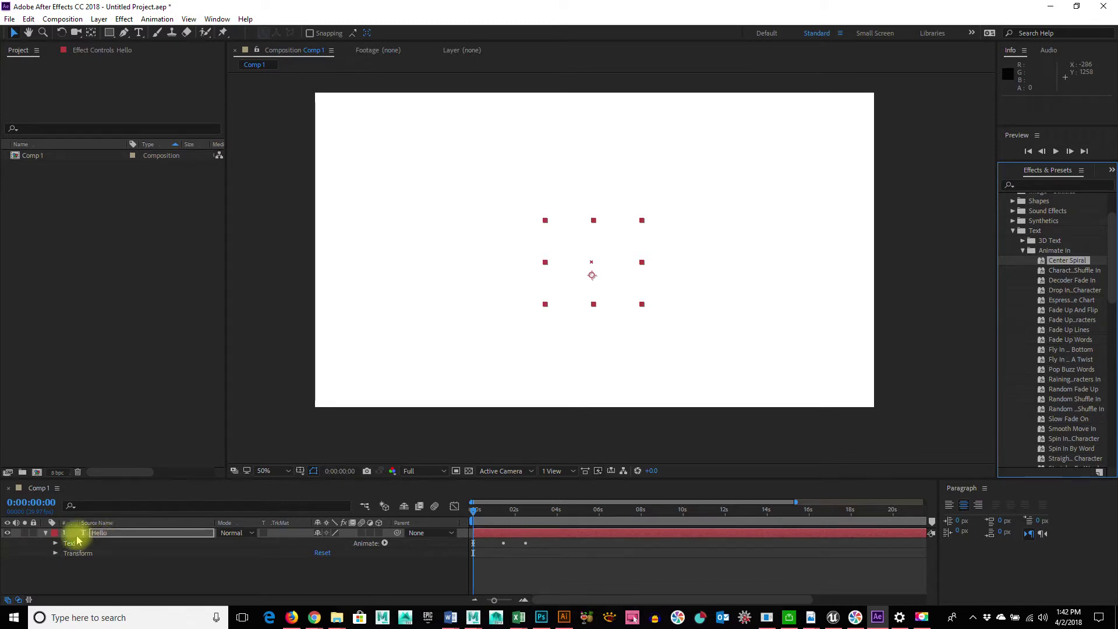
left_click(46, 533)
left_click(46, 533)
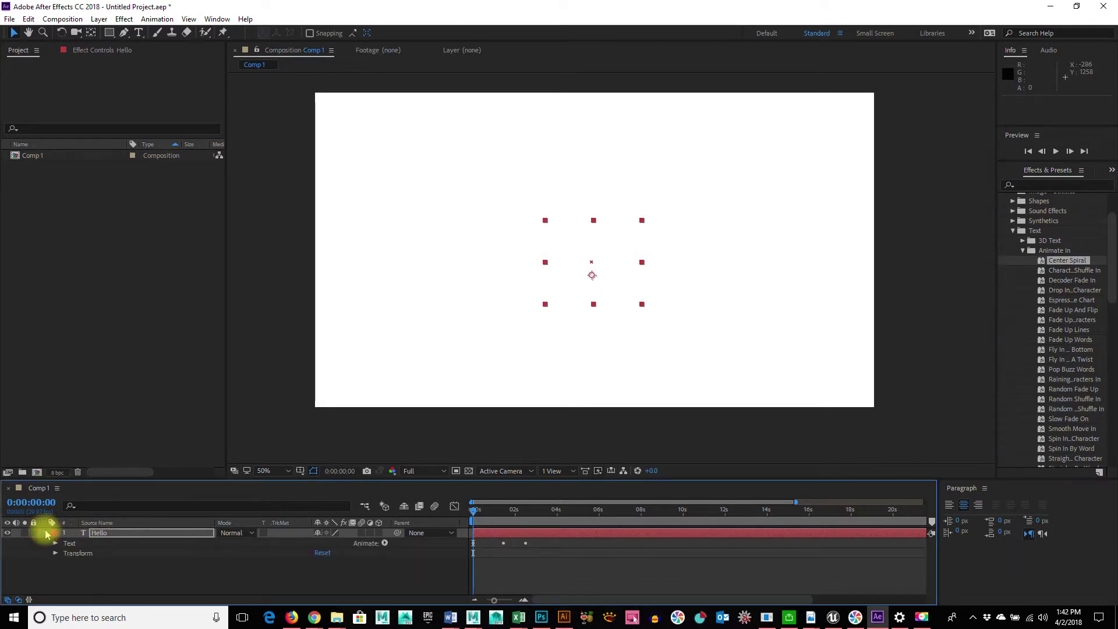
left_click(55, 540)
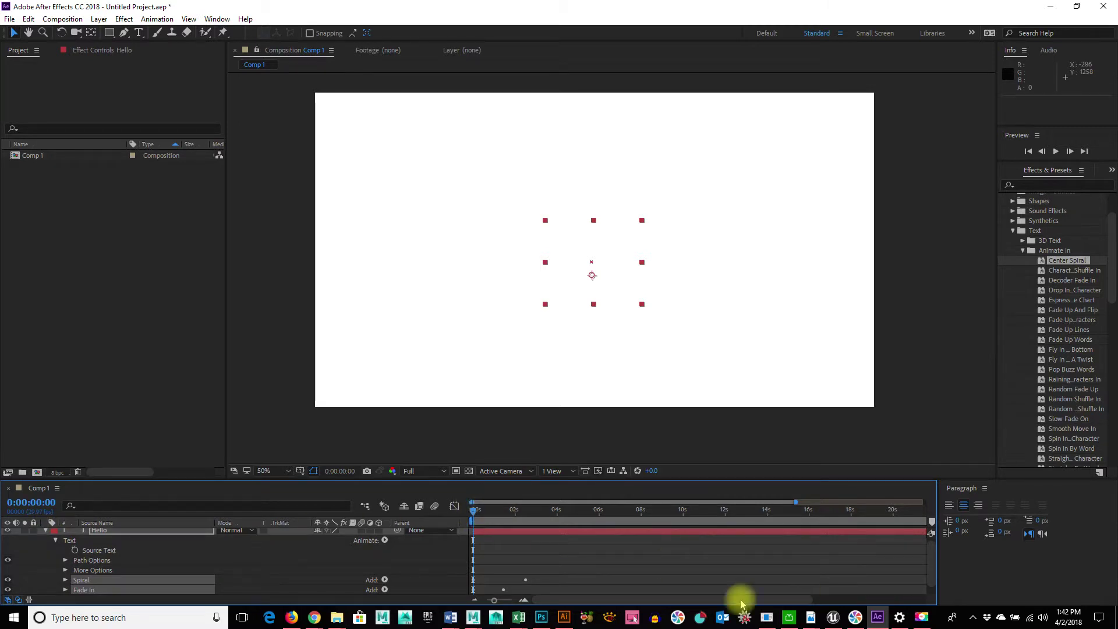
- Turn the Windows Magnifier back on, minimize its settings and raise the zoom to 175%
left_click(900, 617)
left_click(465, 108)
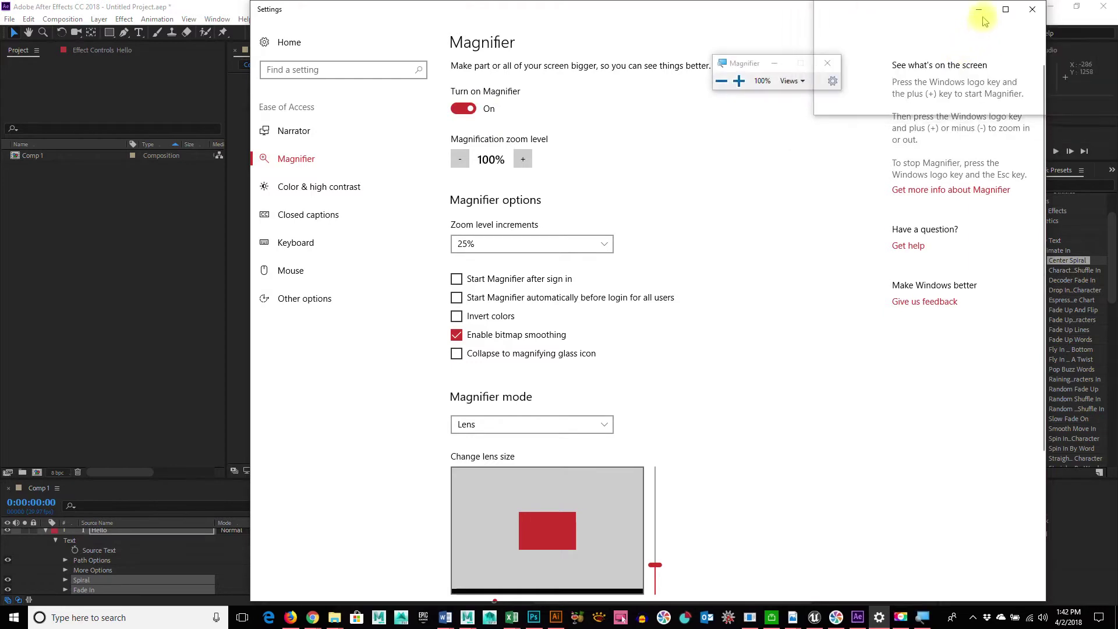
left_click(979, 9)
left_click(739, 80)
left_click(740, 81)
left_click(739, 81)
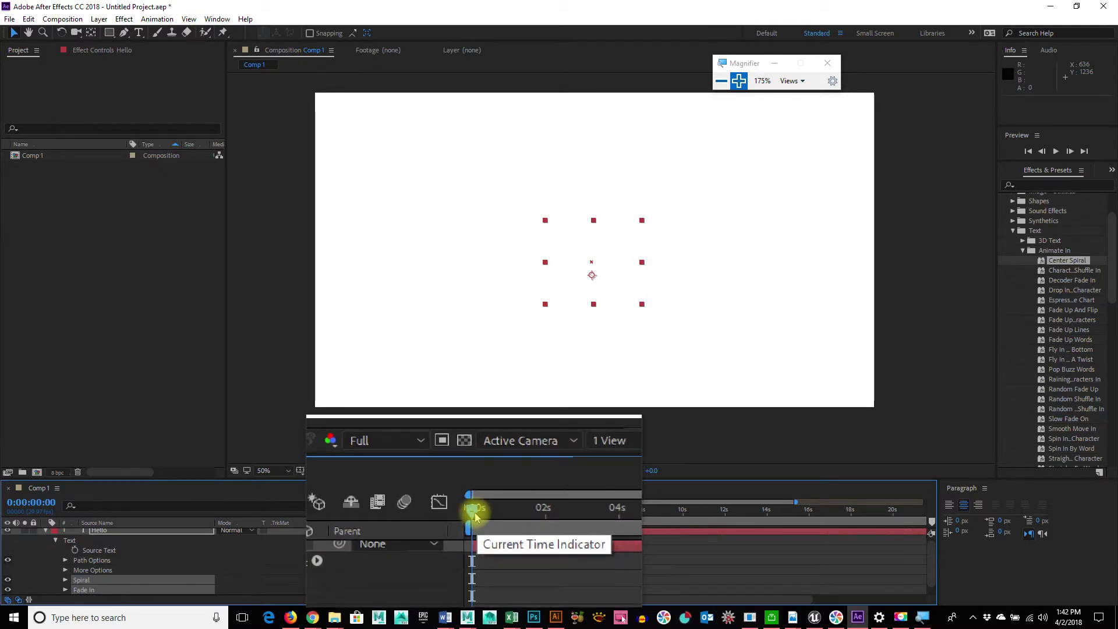
- Preview the Hello text animation from the start of the composition, stop playback and return to time 0
mouse_move(475, 516)
left_mouse_down()
mouse_move(543, 525)
mouse_move(466, 512)
mouse_move(534, 522)
mouse_move(466, 499)
mouse_move(529, 512)
mouse_move(468, 489)
mouse_move(479, 487)
mouse_move(529, 507)
mouse_move(464, 492)
mouse_move(532, 517)
mouse_move(461, 505)
left_mouse_up()
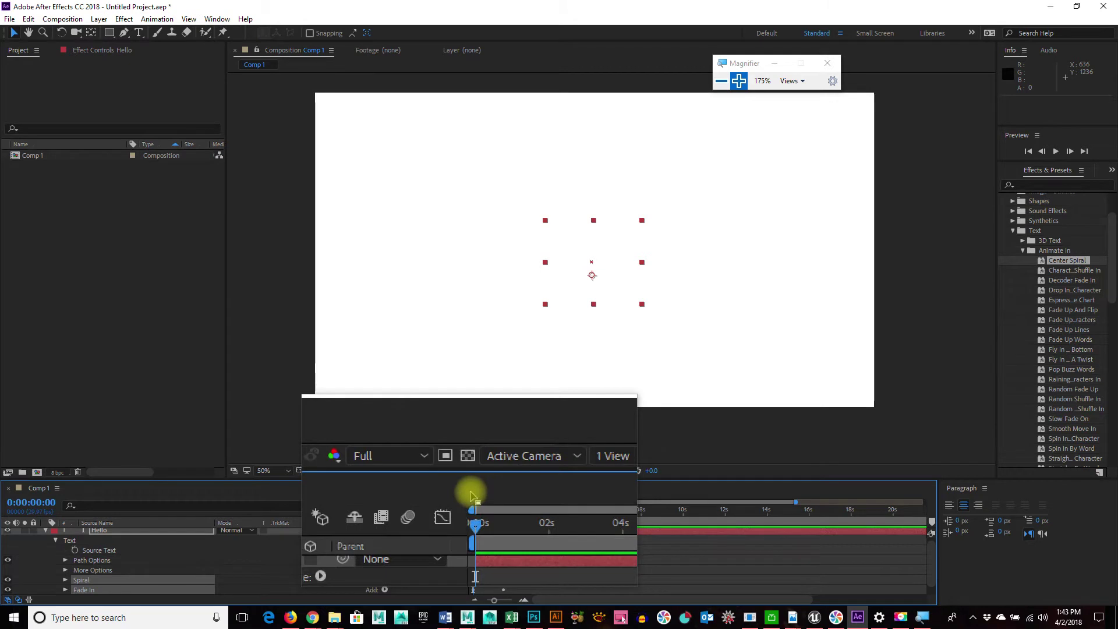
key("space")
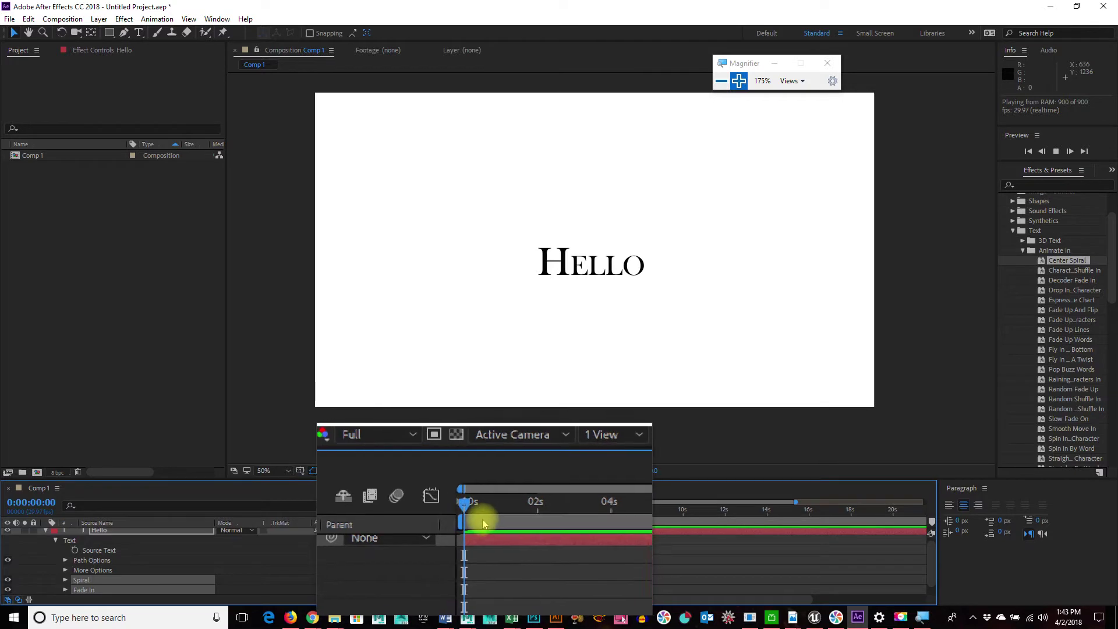
key("space")
left_click_drag(487, 521, 450, 518)
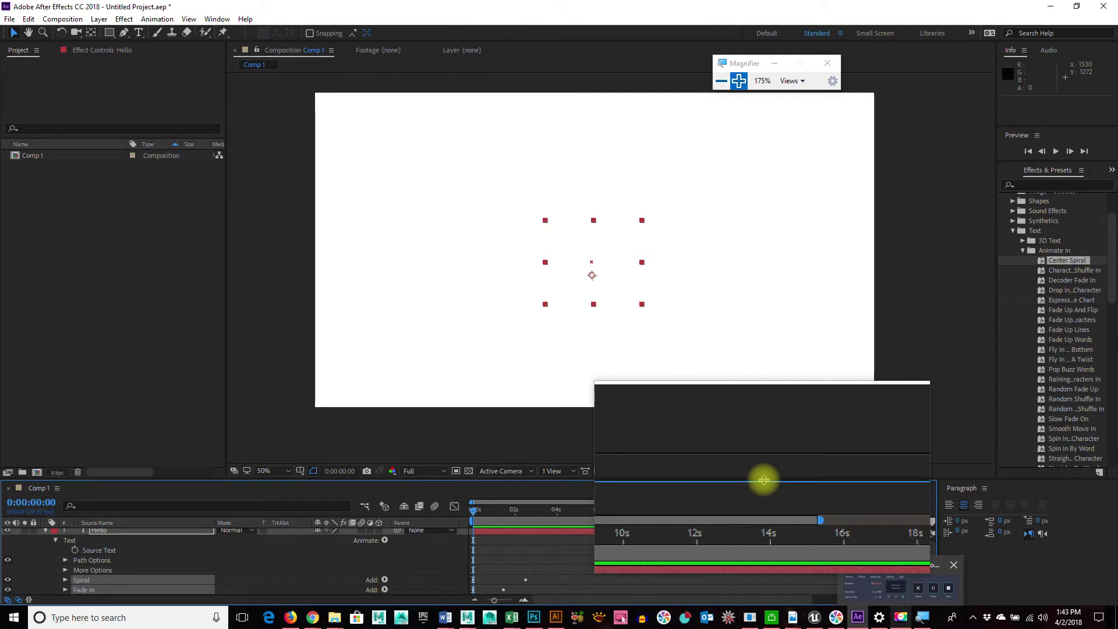
- Make the timeline area taller and put the current time indicator at the start of the composition
left_click_drag(764, 479, 759, 419)
left_click_drag(477, 460, 419, 409)
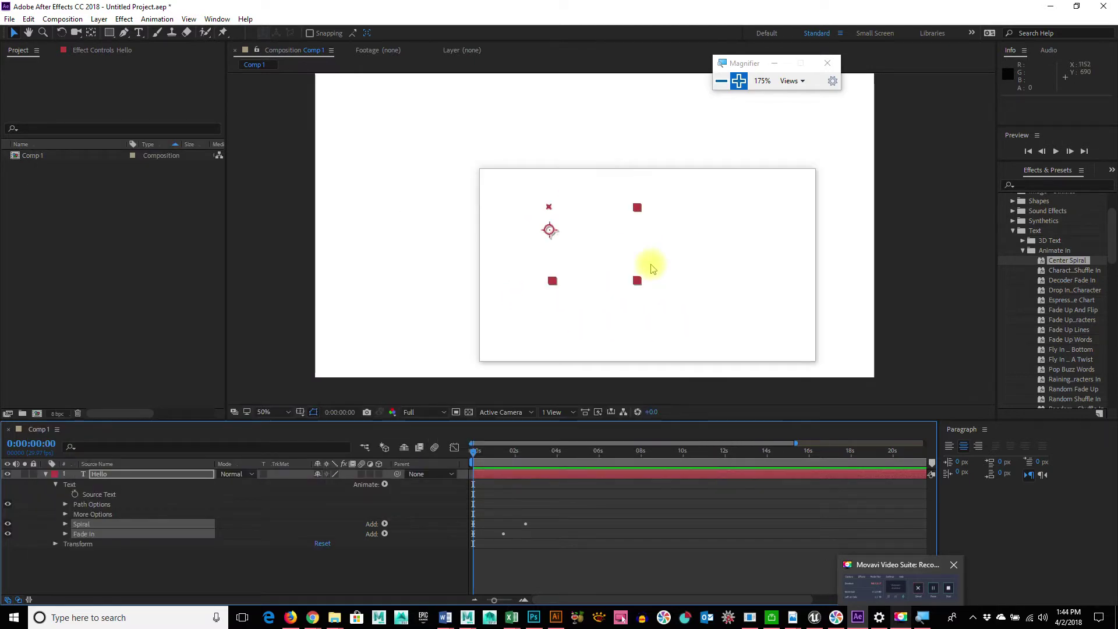
- Undo the Center Spiral preset on the Hello layer and return the current time indicator to the start of the composition
key("ctrl+z")
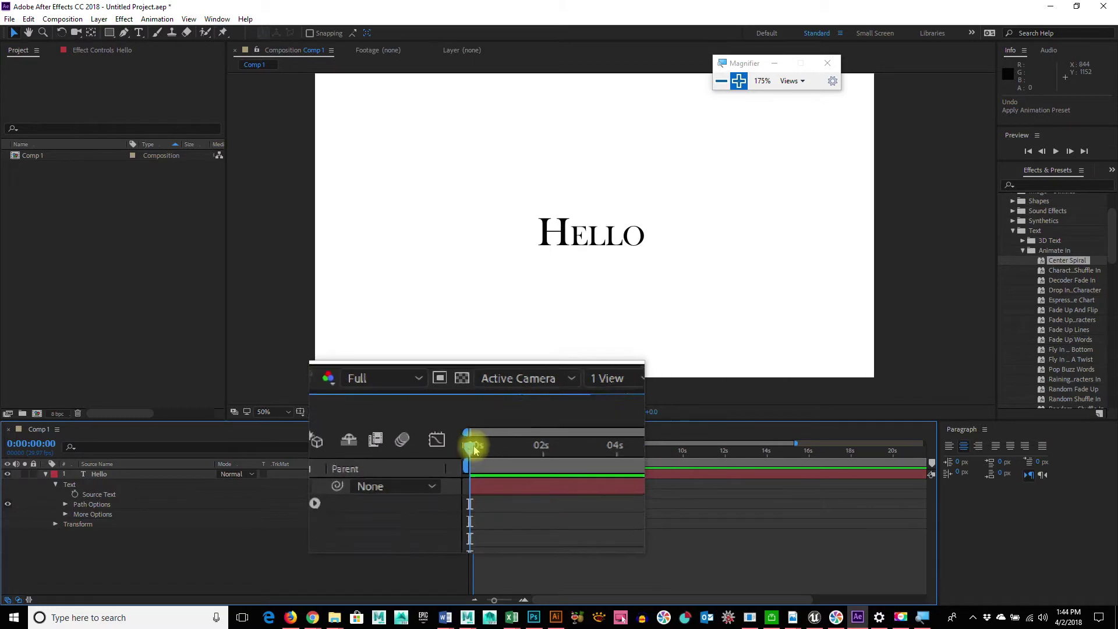
left_click(515, 450)
left_click_drag(529, 452, 424, 478)
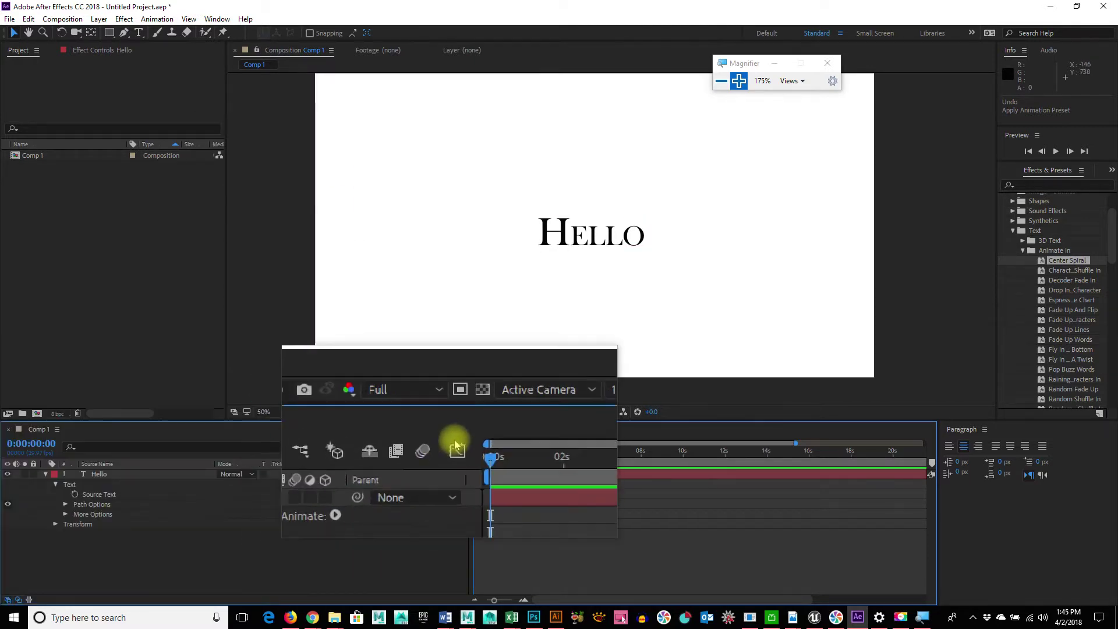
left_click_drag(474, 453, 374, 464)
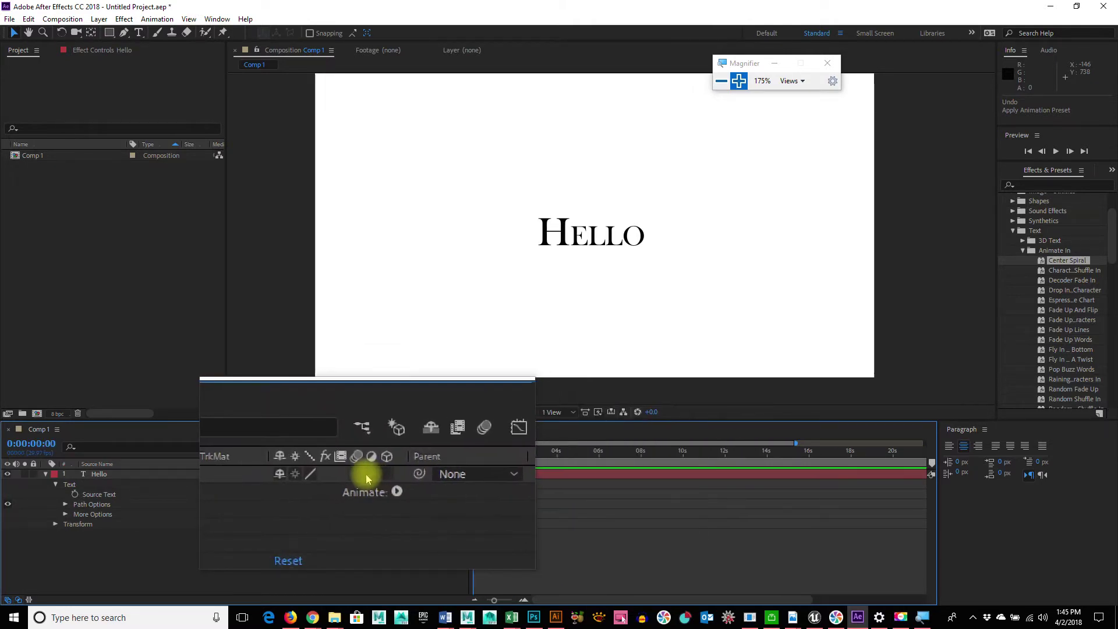
- Collapse the Hello layer, duplicate it and replace the copy's text with "my"
left_click(46, 475)
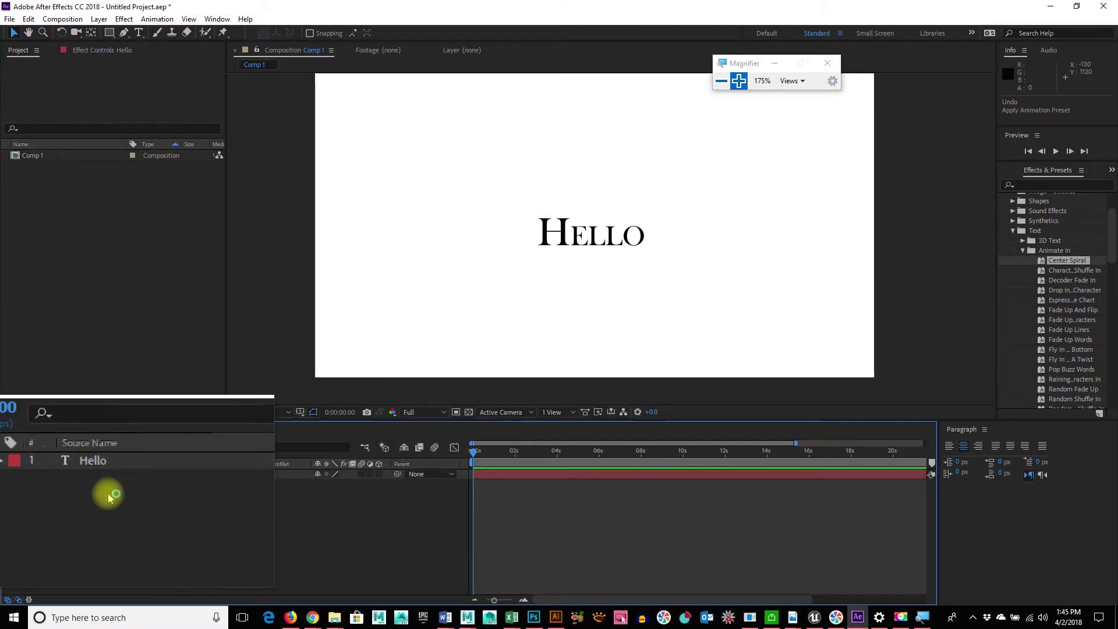
left_click(103, 474)
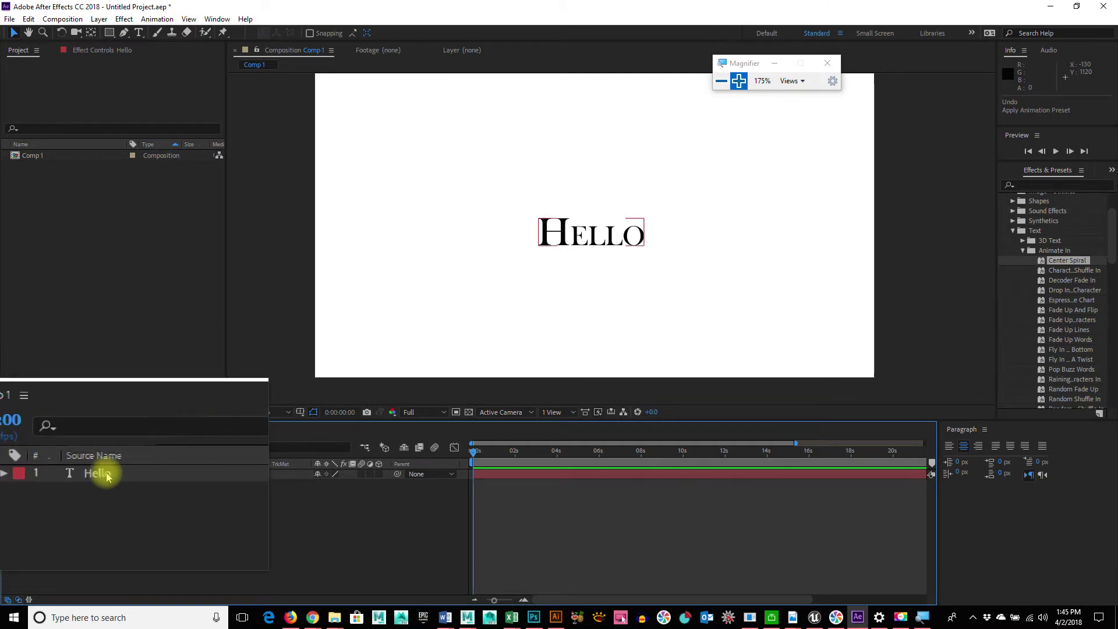
left_click(104, 474)
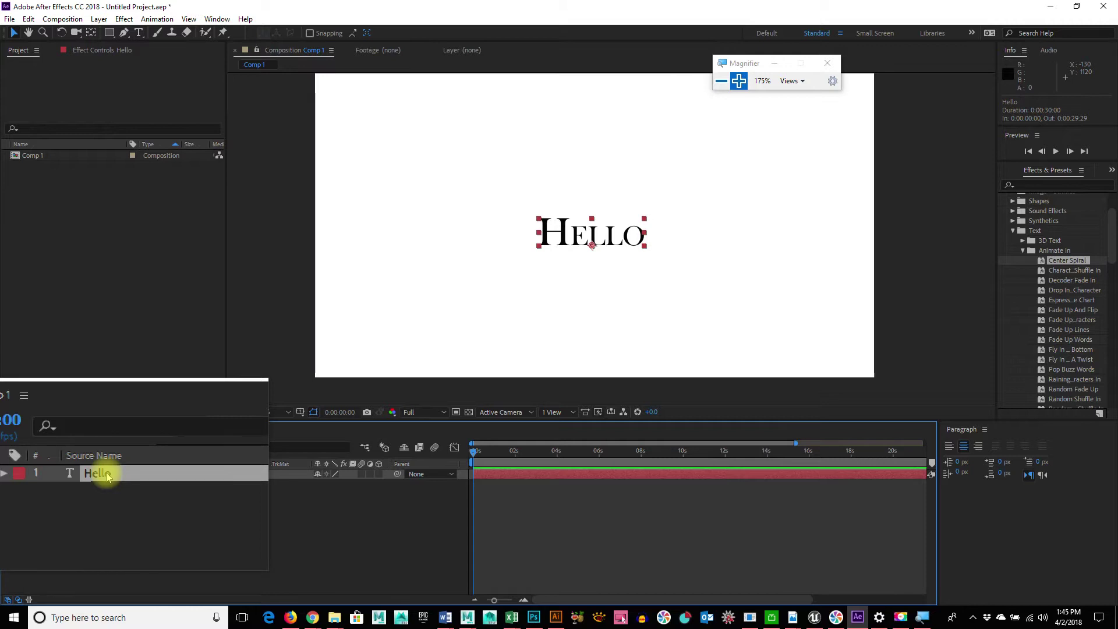
key("ctrl+d")
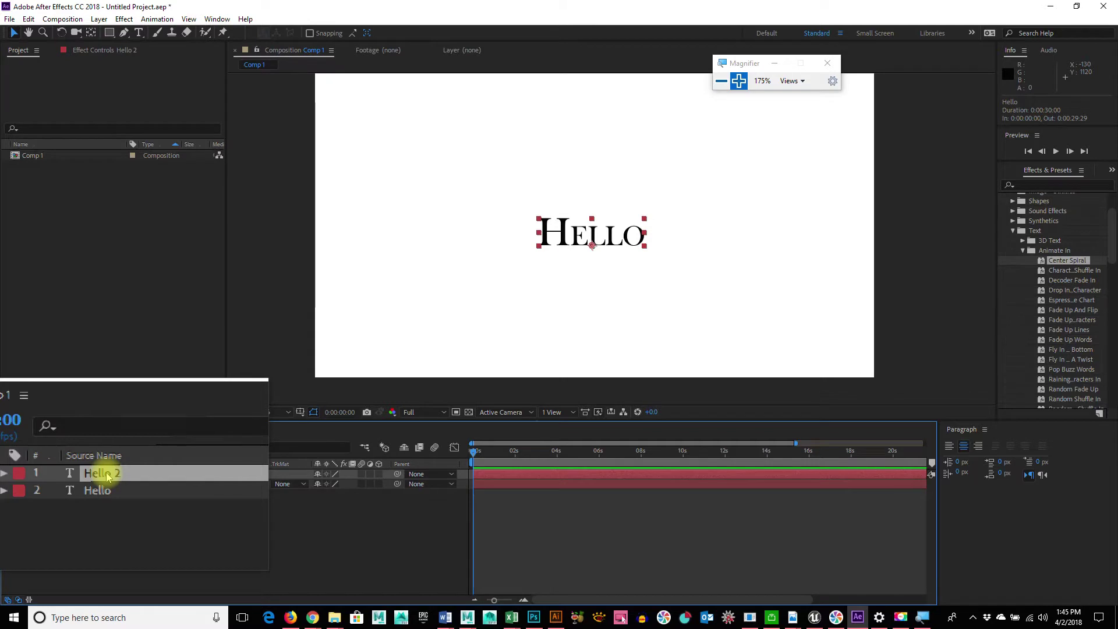
key("Return")
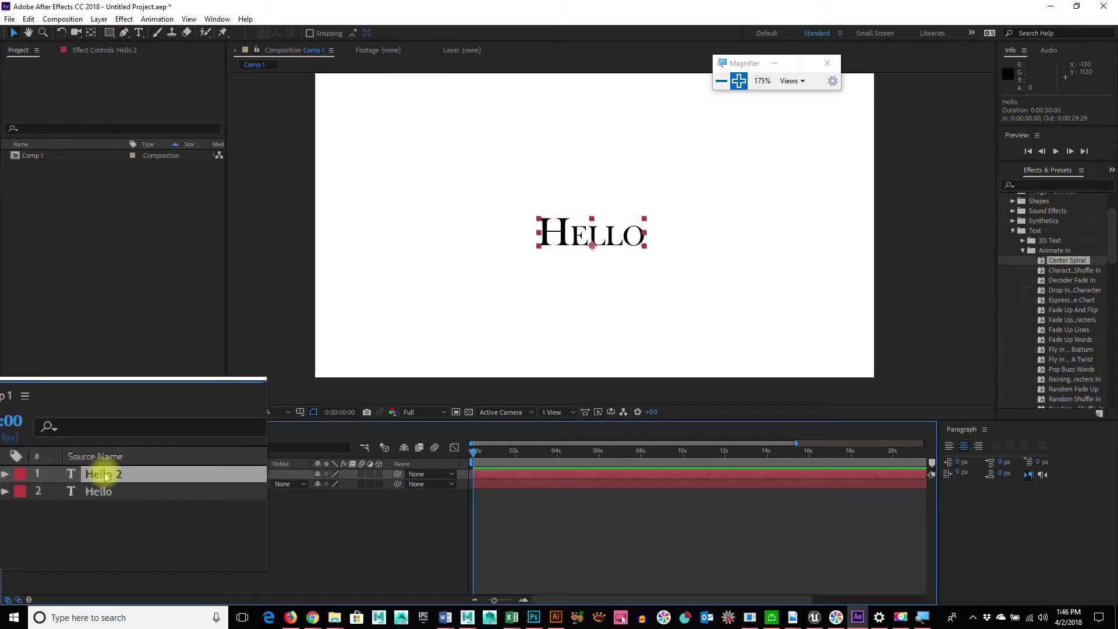
double_click(106, 477)
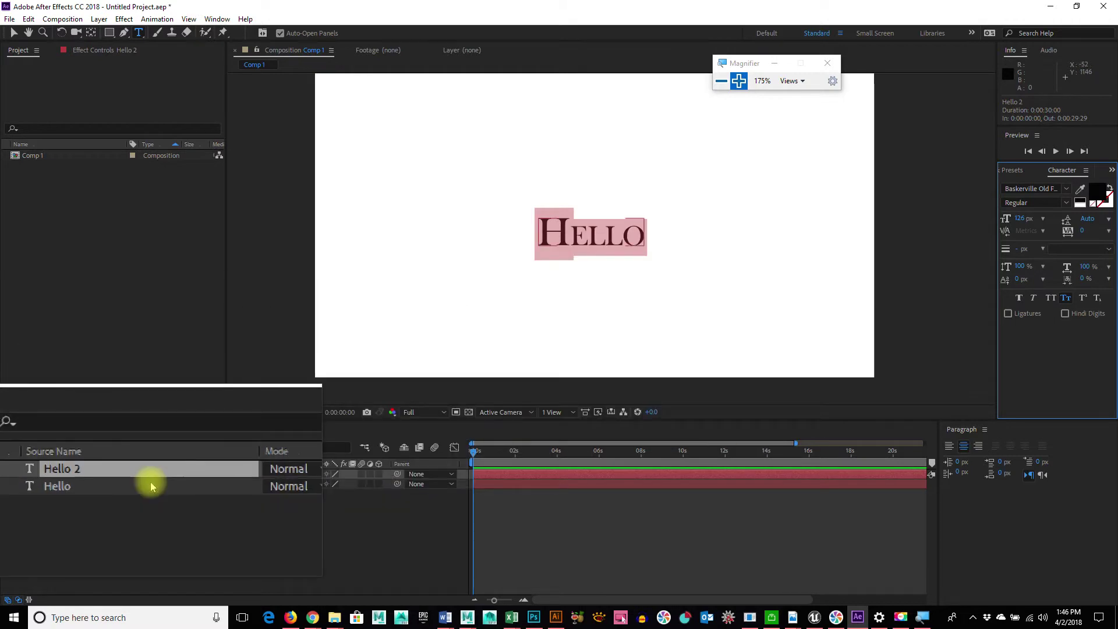
type("my")
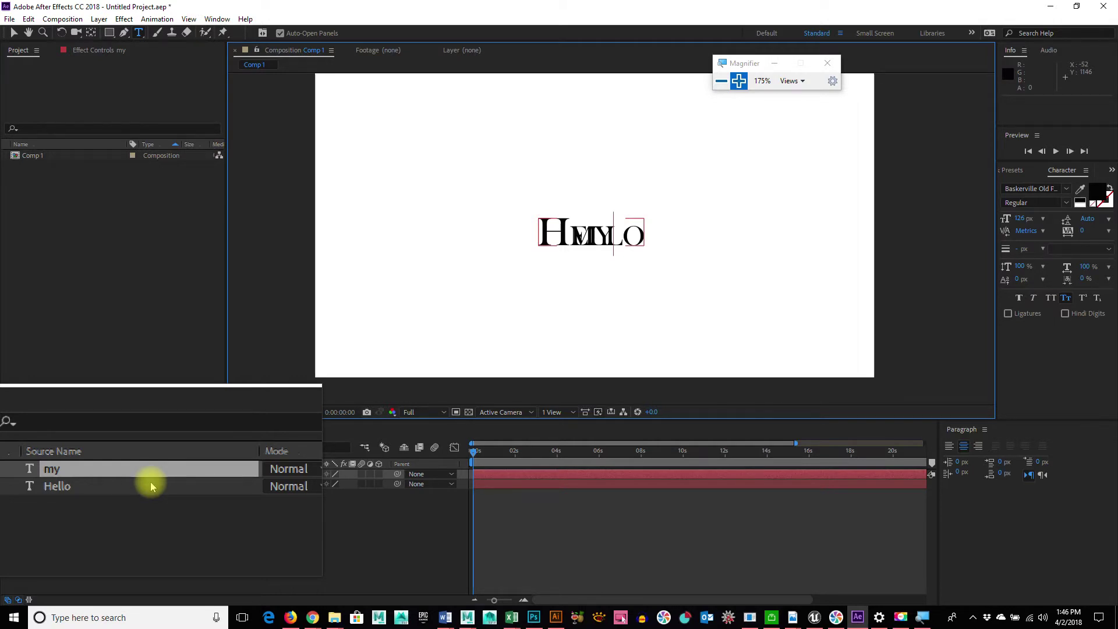
left_click(151, 486)
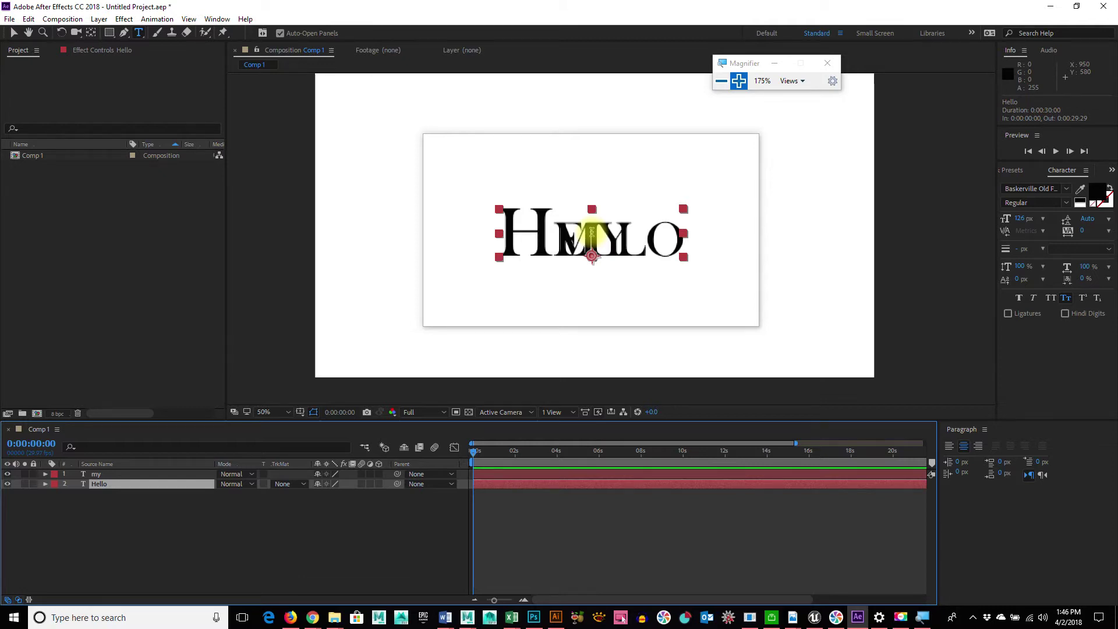
- Duplicate the "my" layer and replace the copy's text with "Name", starting with a capital N
left_click(121, 476)
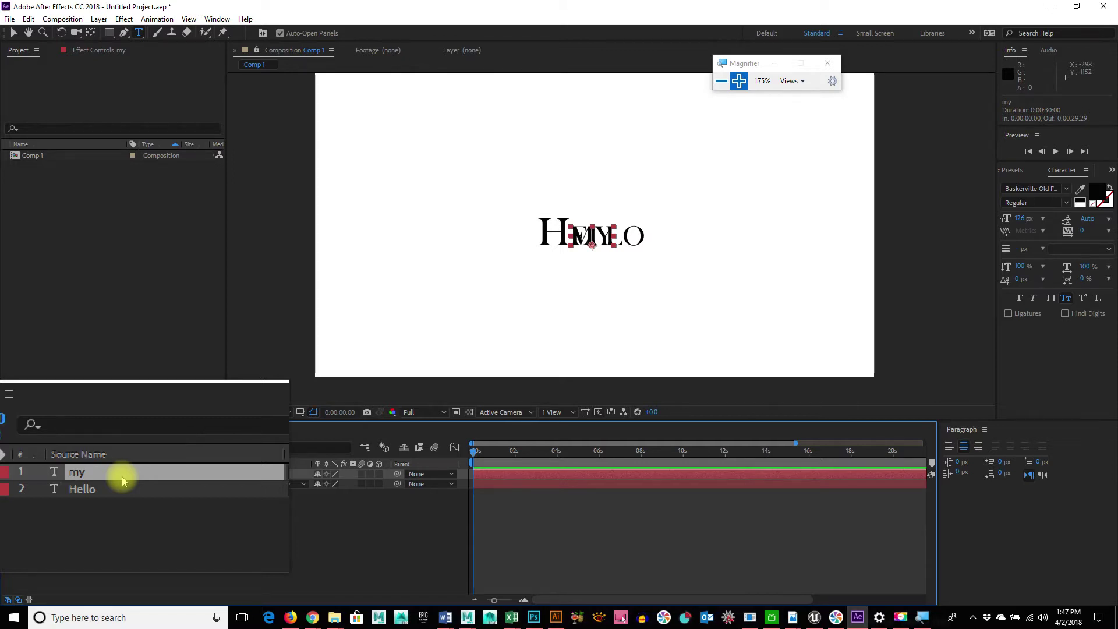
key("ctrl+d")
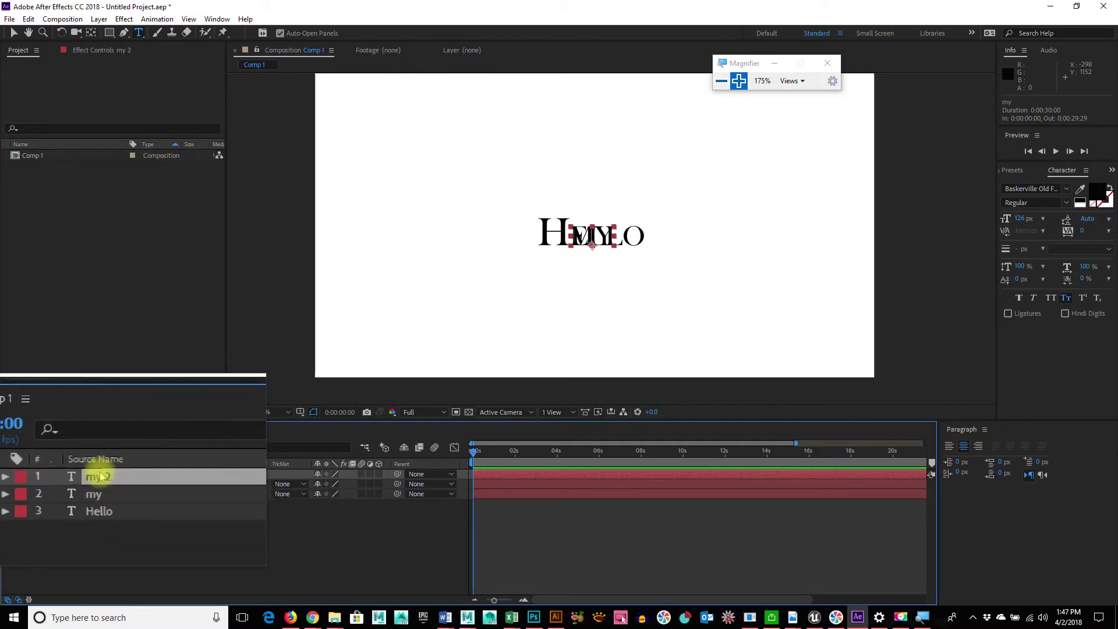
left_click(100, 475)
double_click(100, 476)
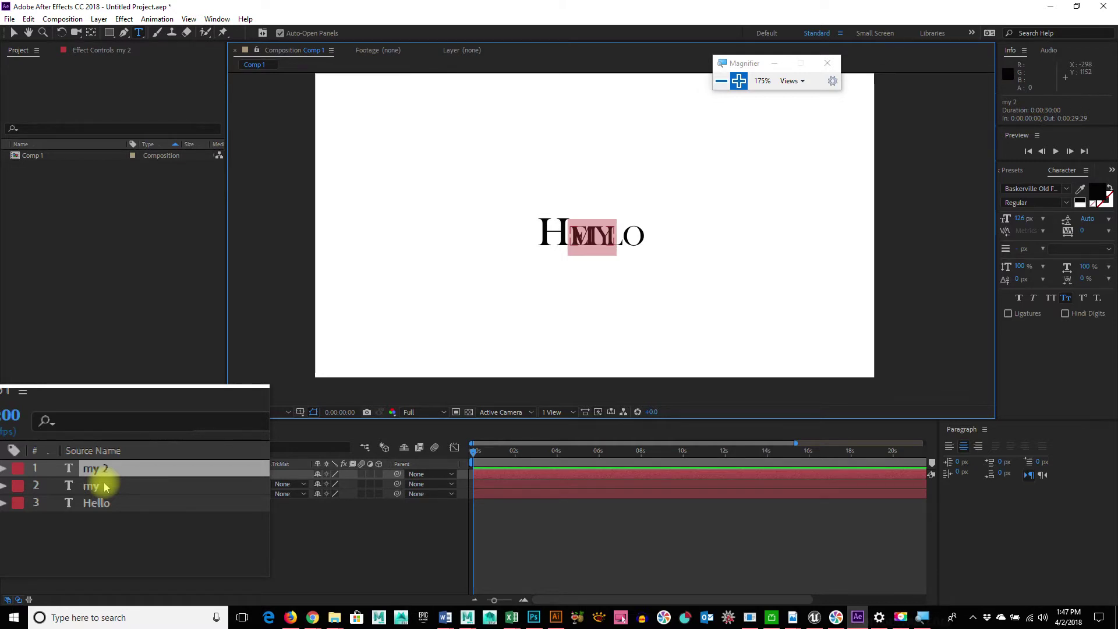
type("name")
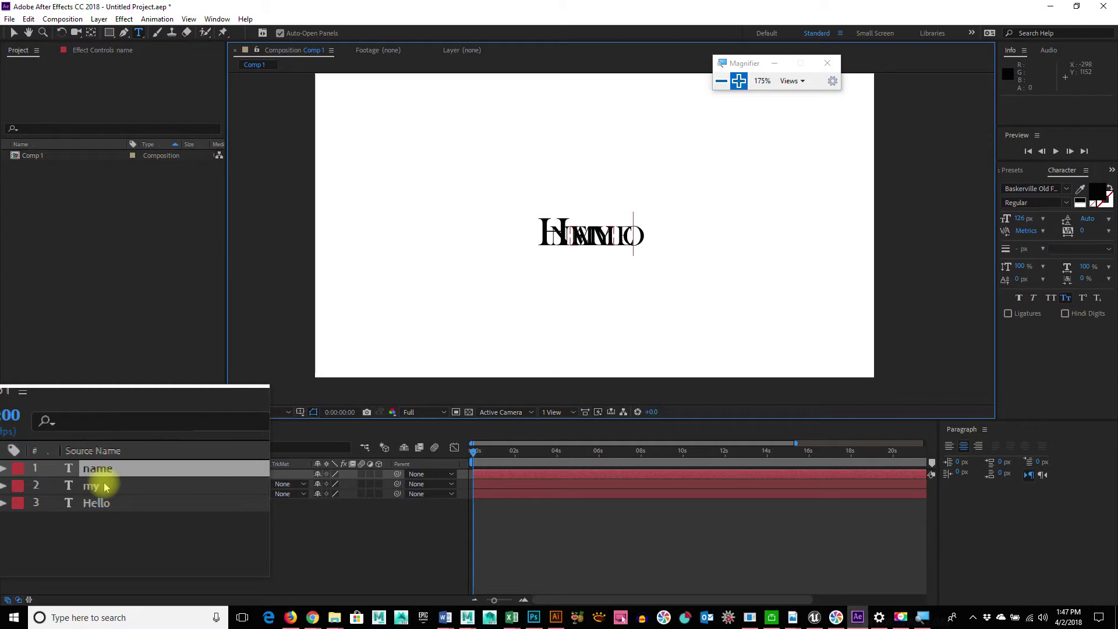
key("BackSpace")
key("BackSpace")
key("BackSpace")
key("BackSpace")
type("Name")
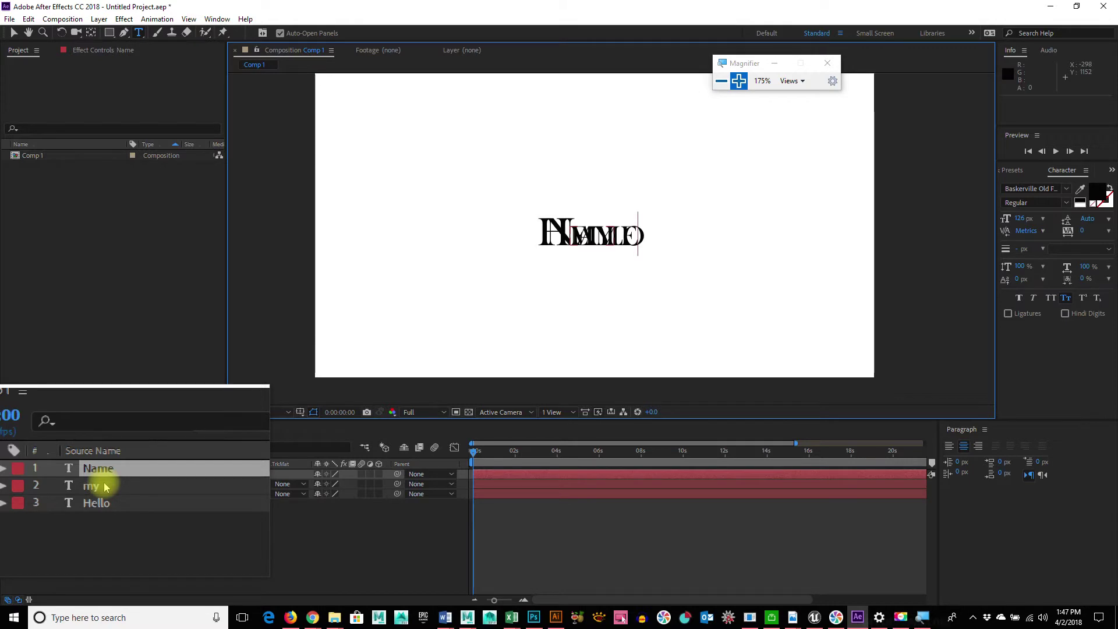
left_click(108, 516)
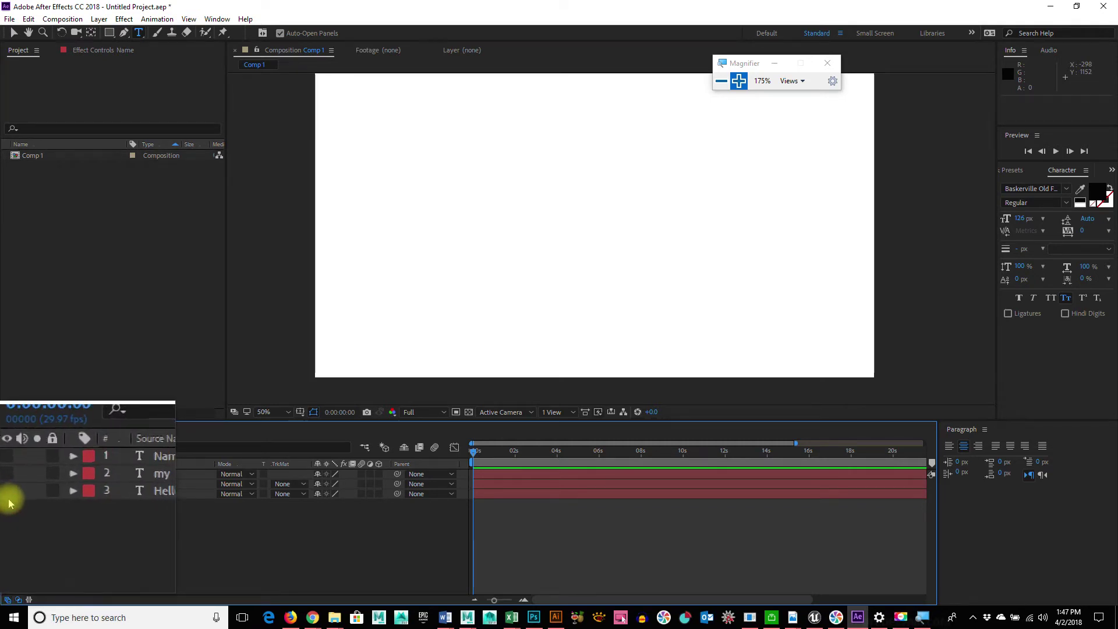
- Toggle the visibility of the three text layers so that Name and my are hidden and only Hello is shown
left_click(9, 494)
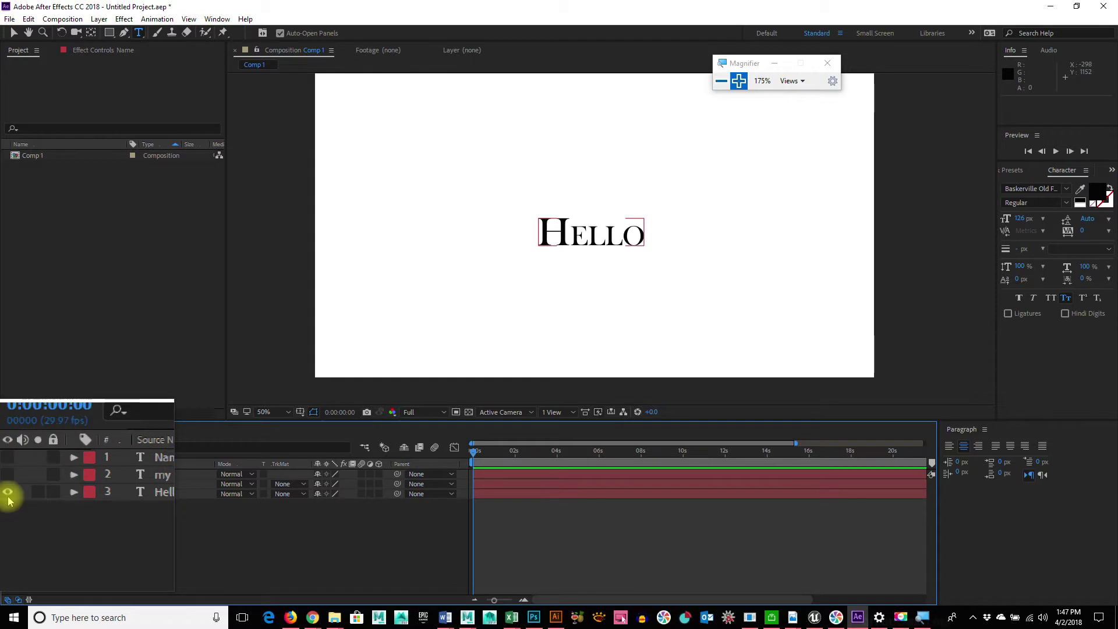
left_click(8, 494)
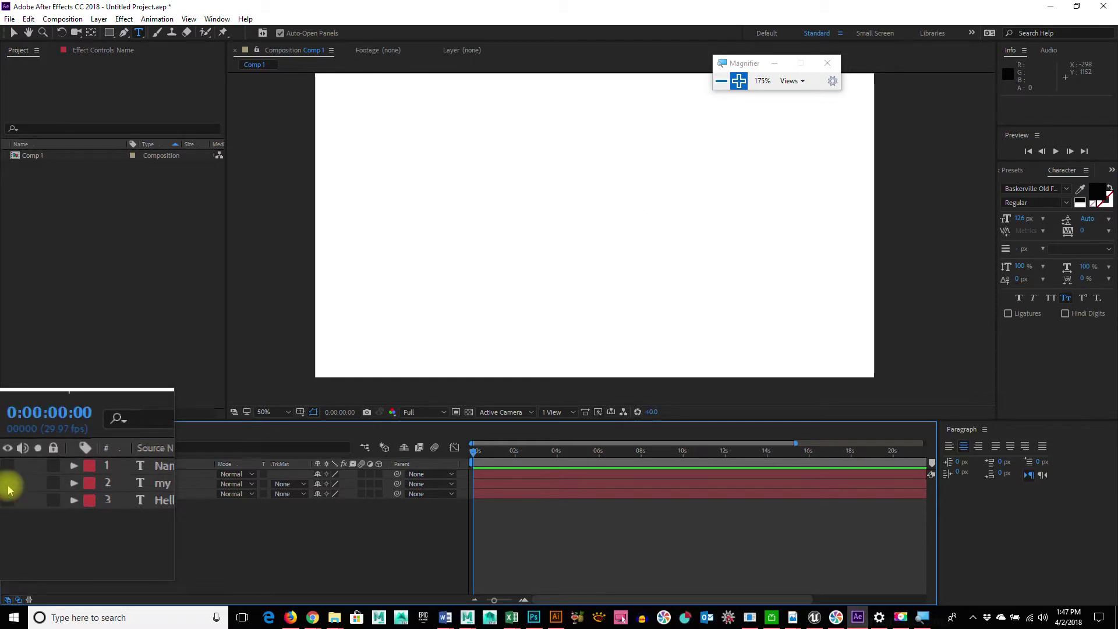
left_click(8, 488)
left_click(9, 487)
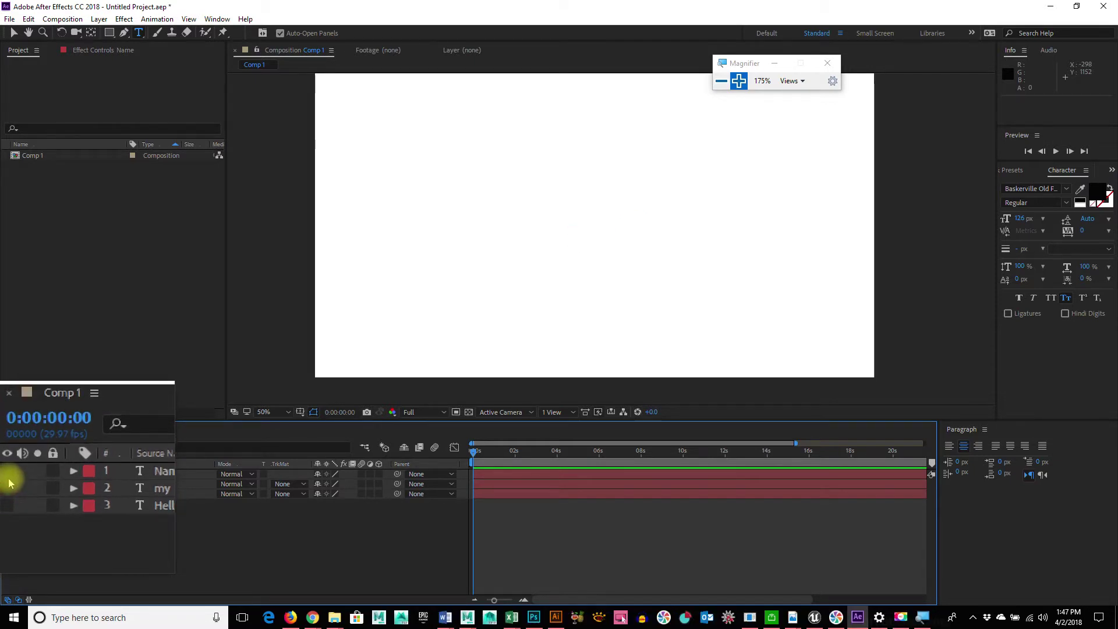
left_click(9, 478)
left_click(8, 477)
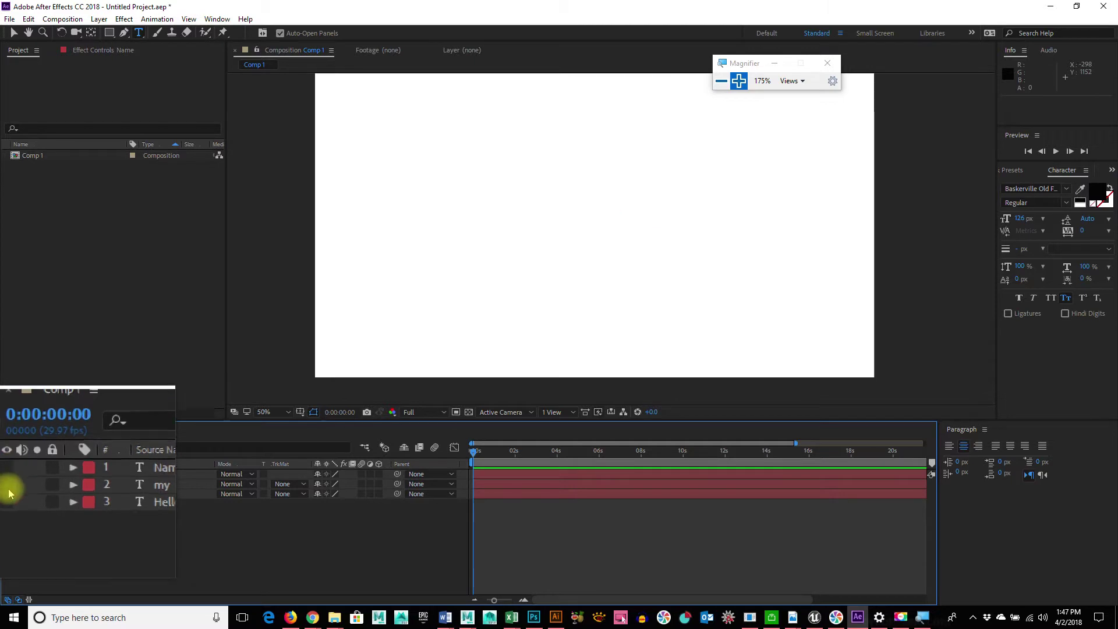
left_click_drag(8, 500, 8, 475)
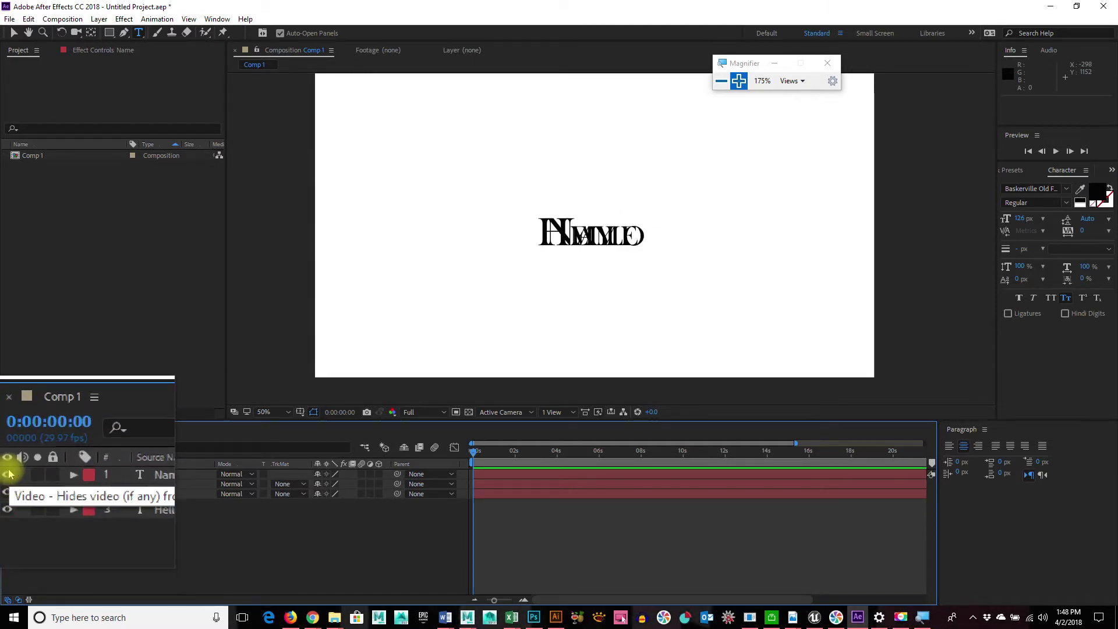
left_click_drag(8, 484, 8, 473)
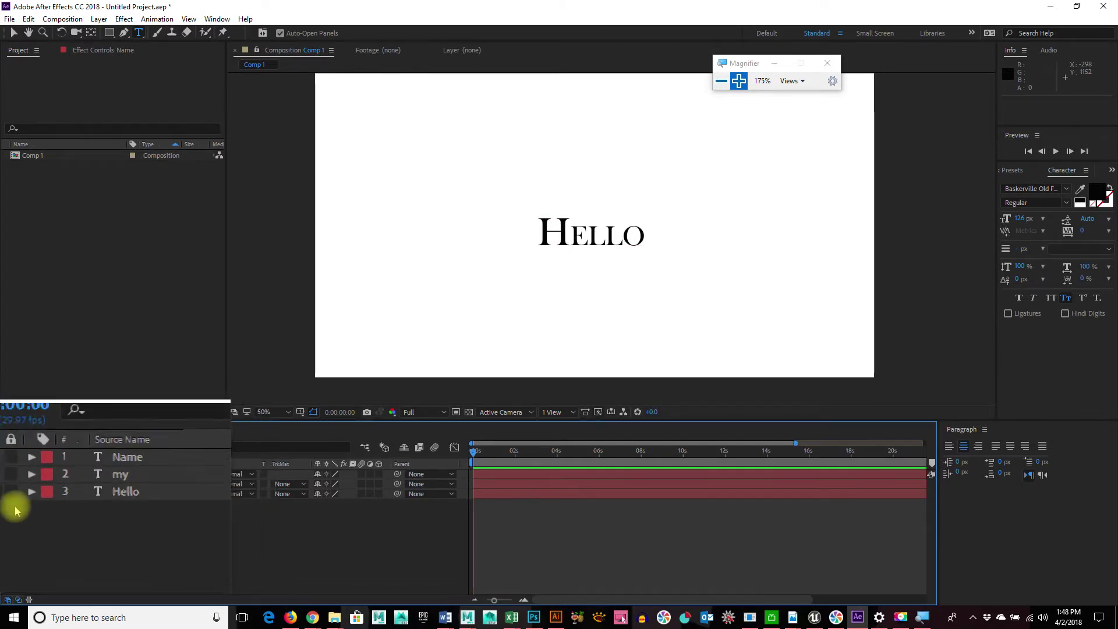
- Apply the Center Spiral animation preset to the Hello layer, scrub through about the first 3 seconds and return to time 0
left_click(105, 495)
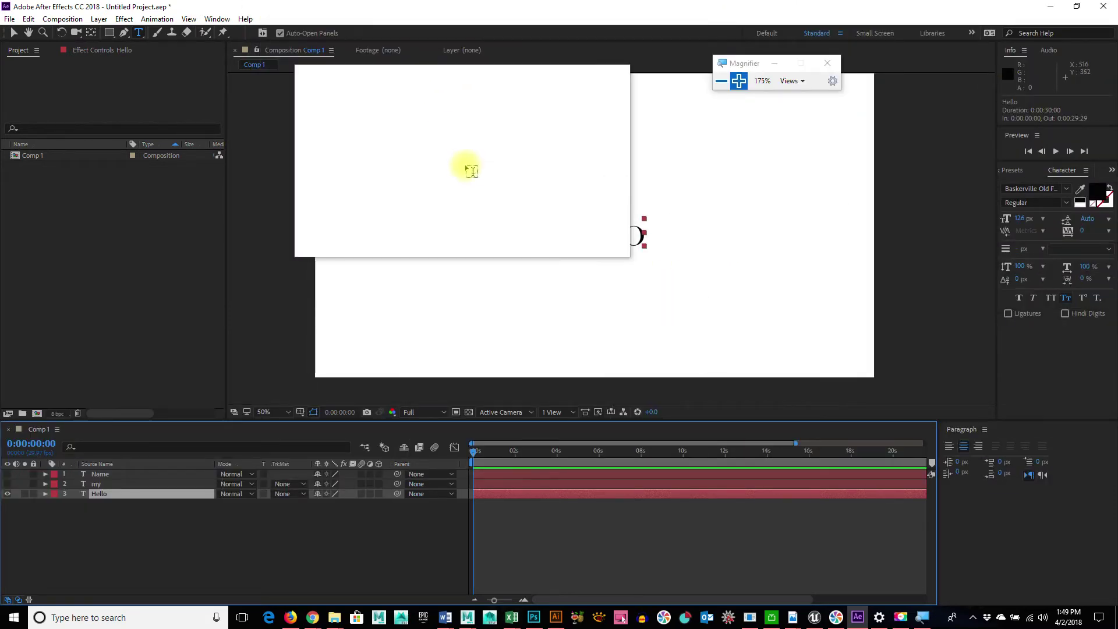
left_click(215, 20)
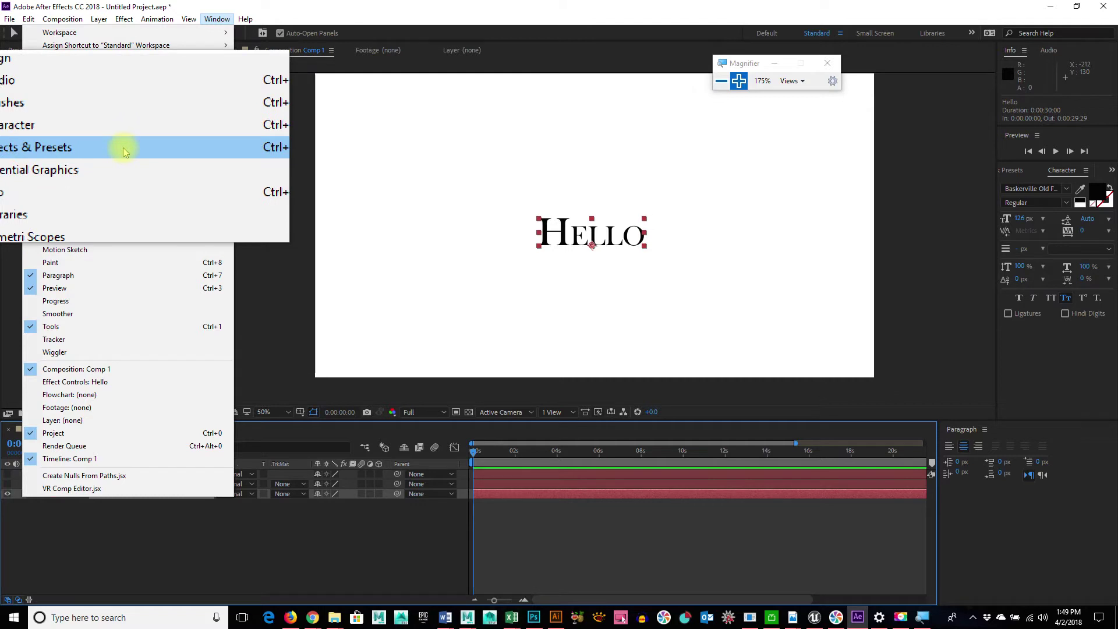
left_click(1019, 176)
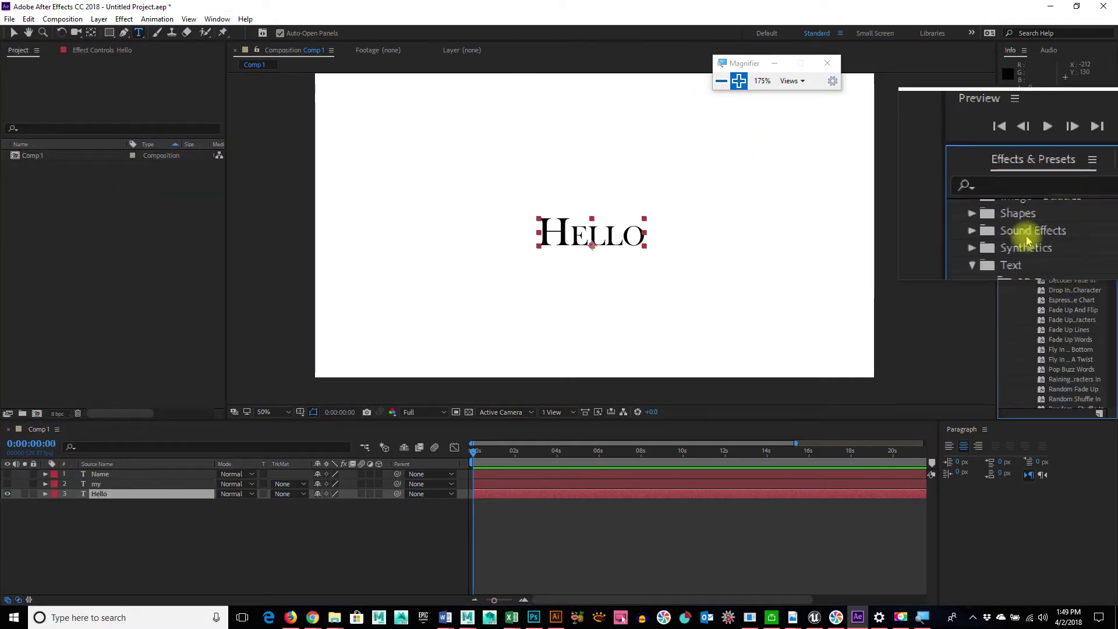
left_click(1043, 262)
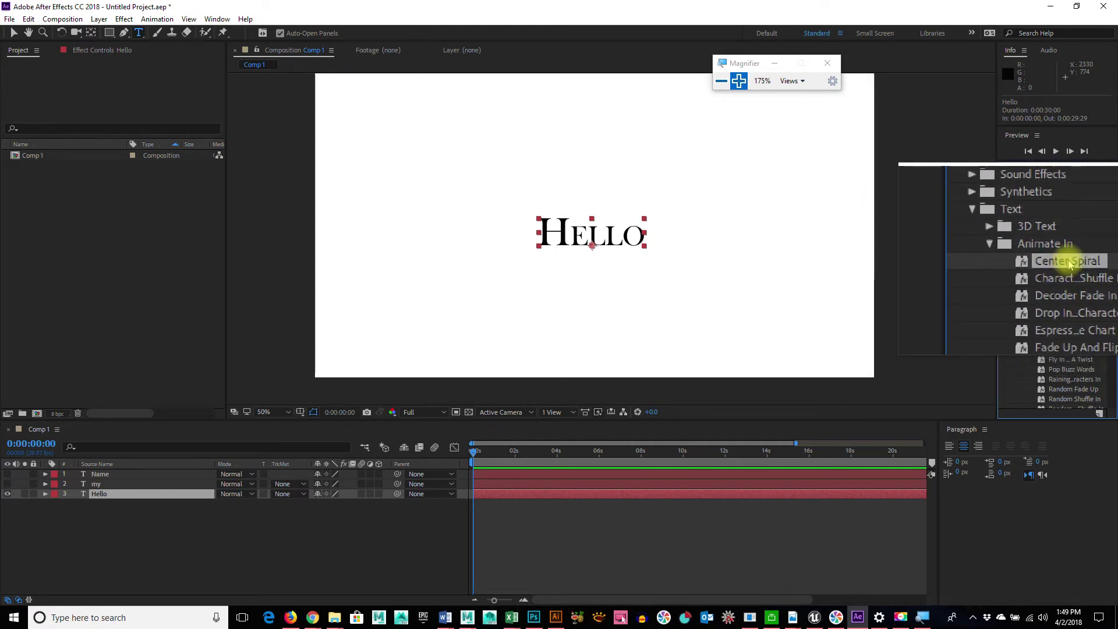
left_click_drag(1069, 263, 106, 494)
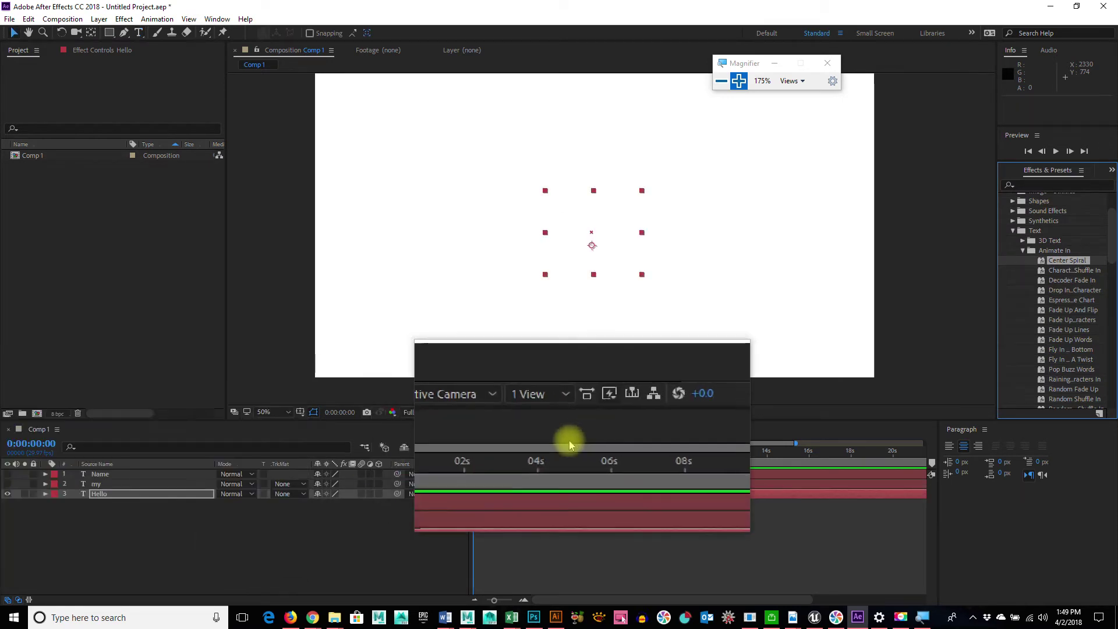
left_click_drag(474, 449, 533, 474)
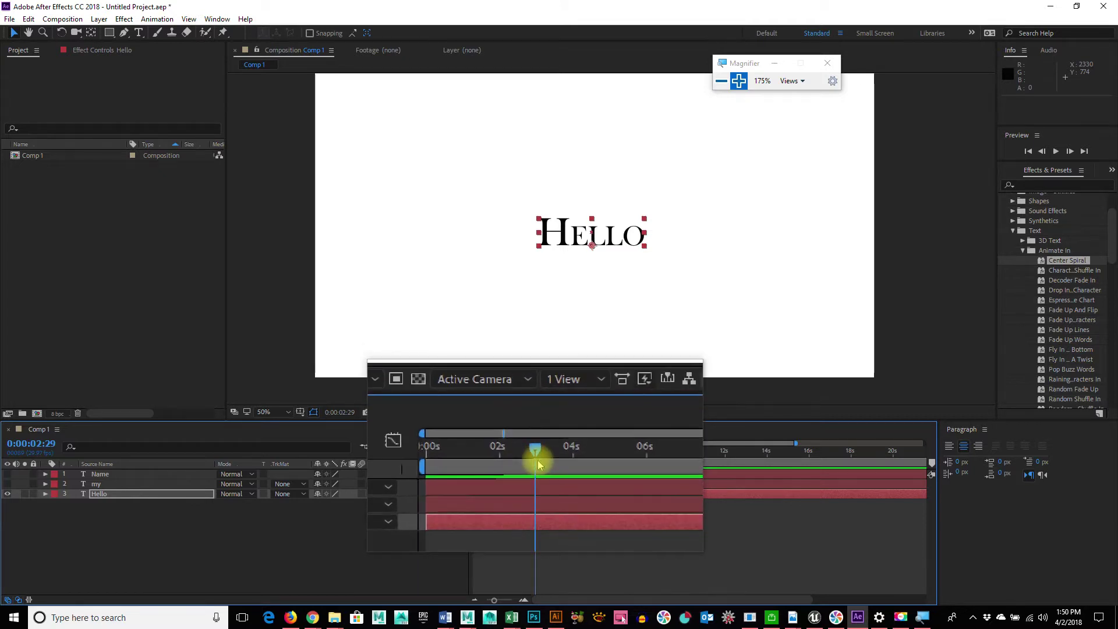
left_click_drag(529, 455, 462, 475)
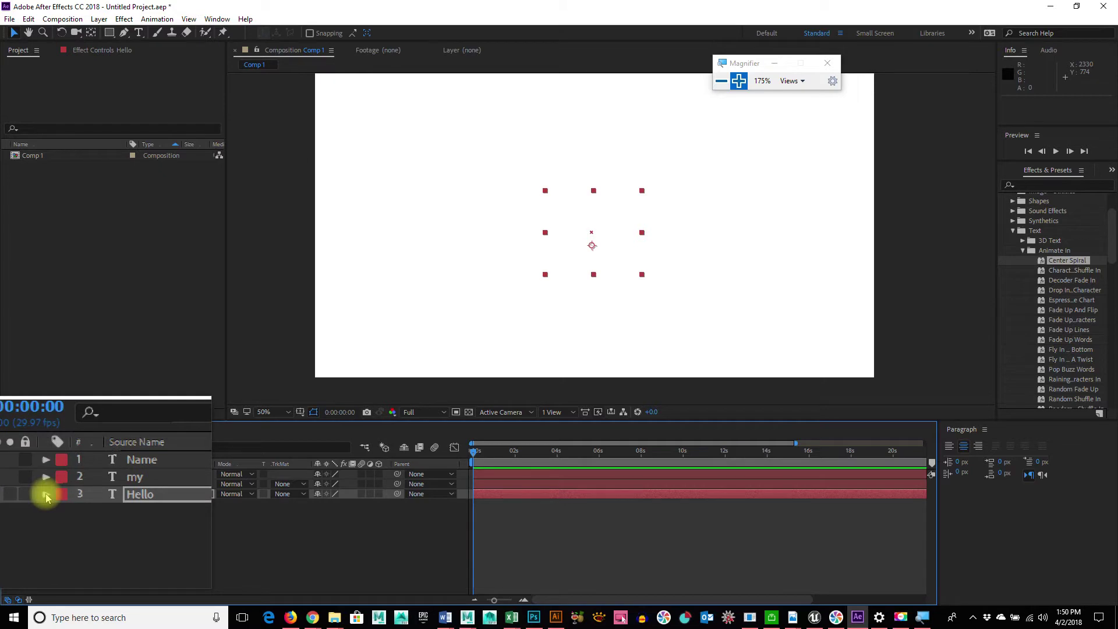
- Expand the Hello layer with its Spiral and Fade In animators to show the Rotation and Opacity keyframes
left_click(46, 495)
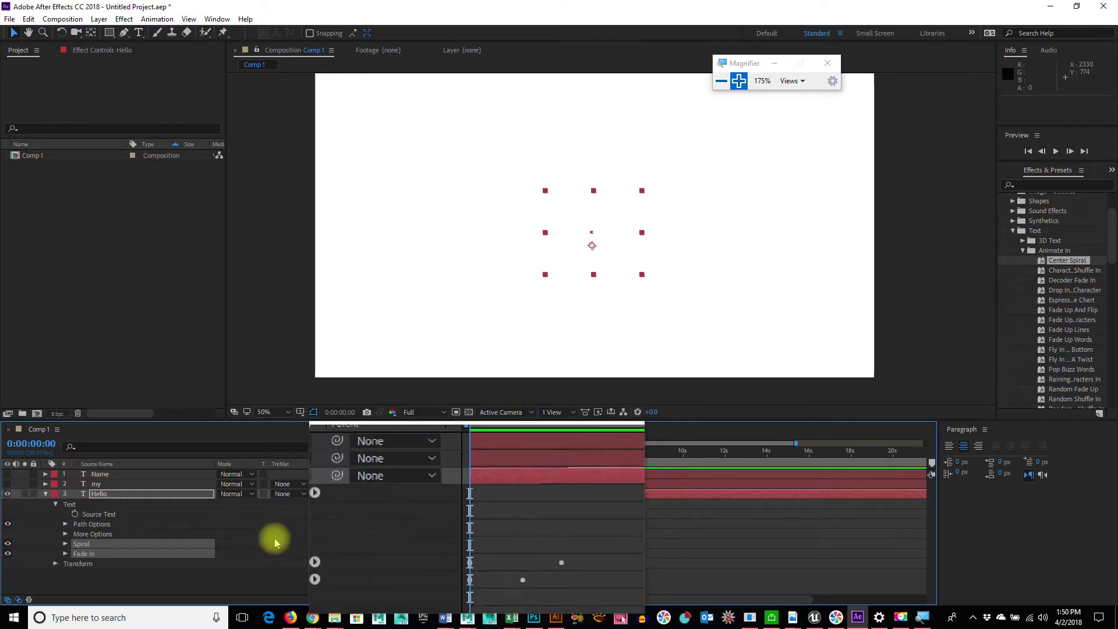
left_click(65, 555)
left_click(65, 537)
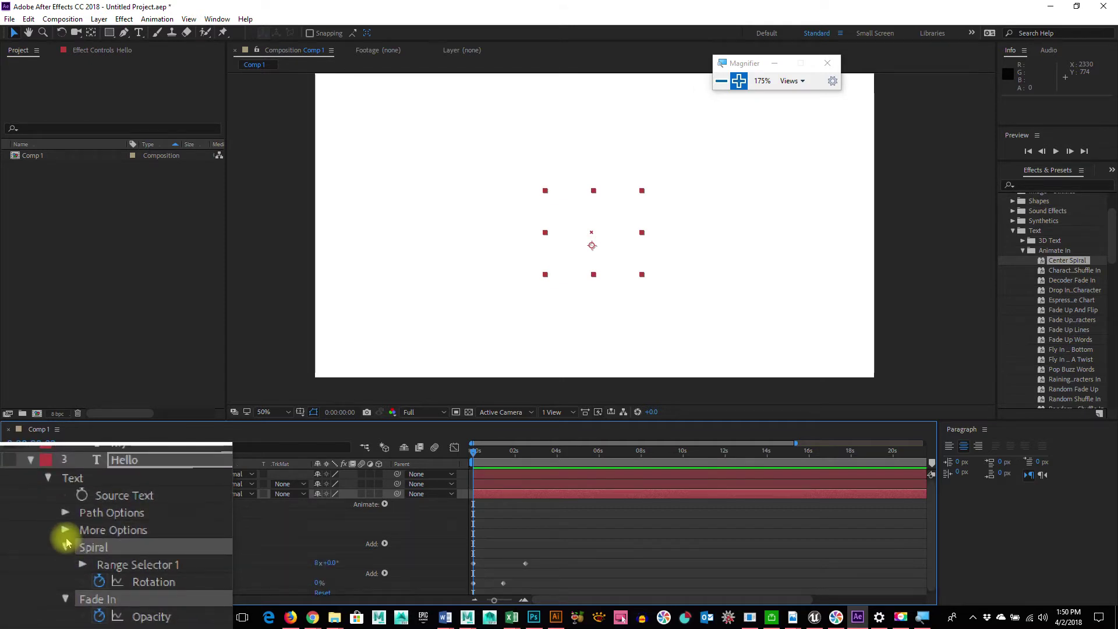
scroll(66, 539, "down", 1)
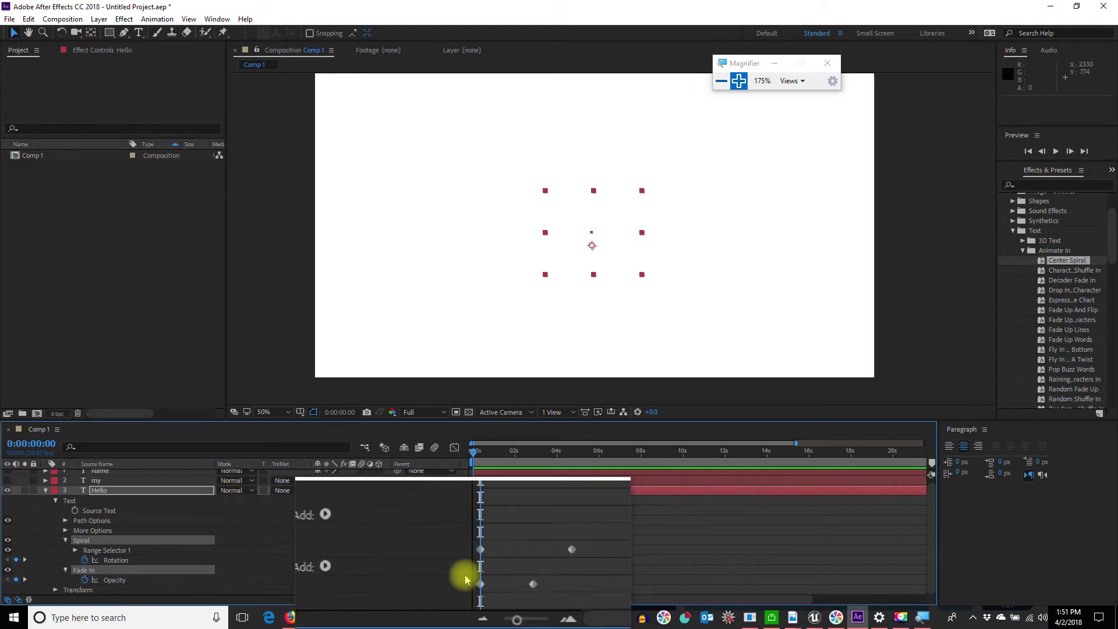
- Raise the Windows Magnifier zoom to 225% and magnify the Hello layer's Rotation and Opacity keyframes
left_click(740, 81)
left_click(739, 81)
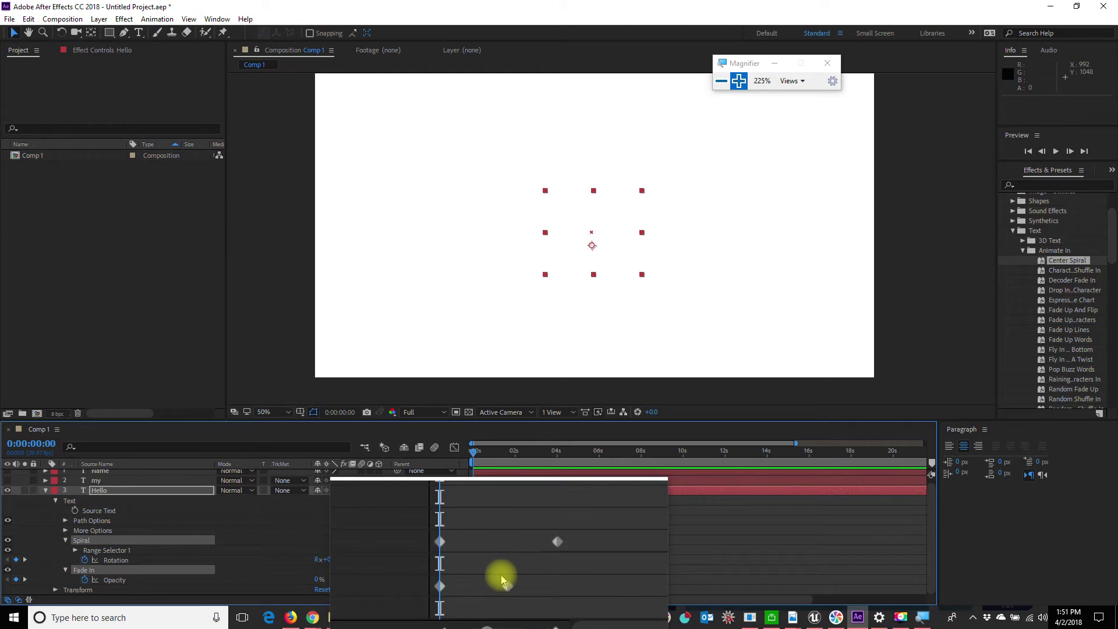
mouse_move(502, 580)
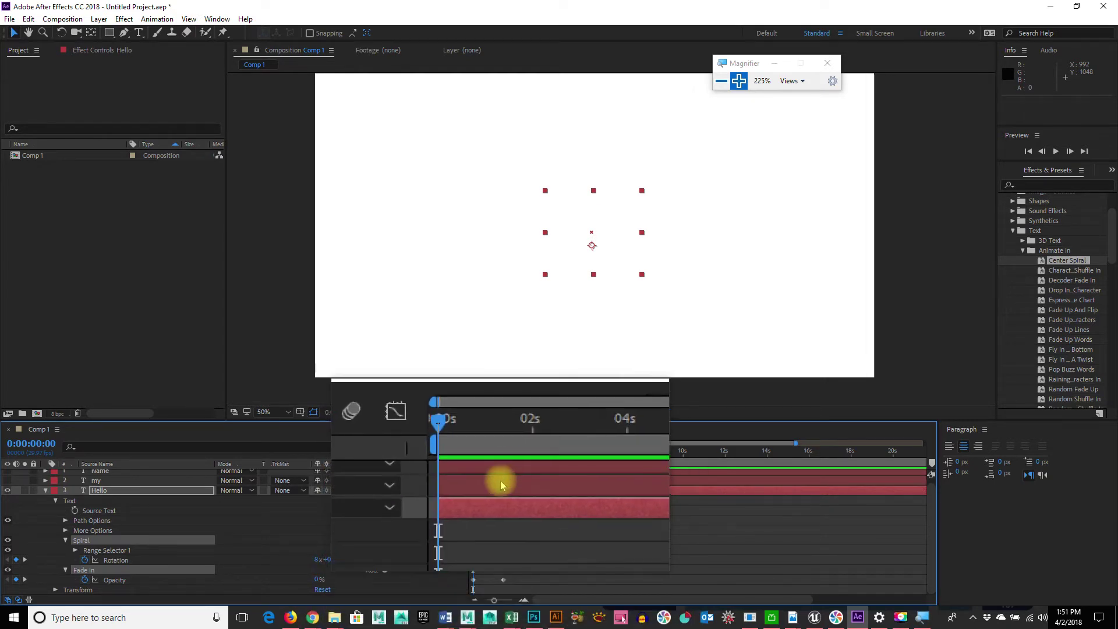
- Shorten the Hello spiral-in by moving its ending Opacity keyframe to 0:00:00:14 and its ending Rotation keyframe to 0:00:00:23
left_click(503, 581)
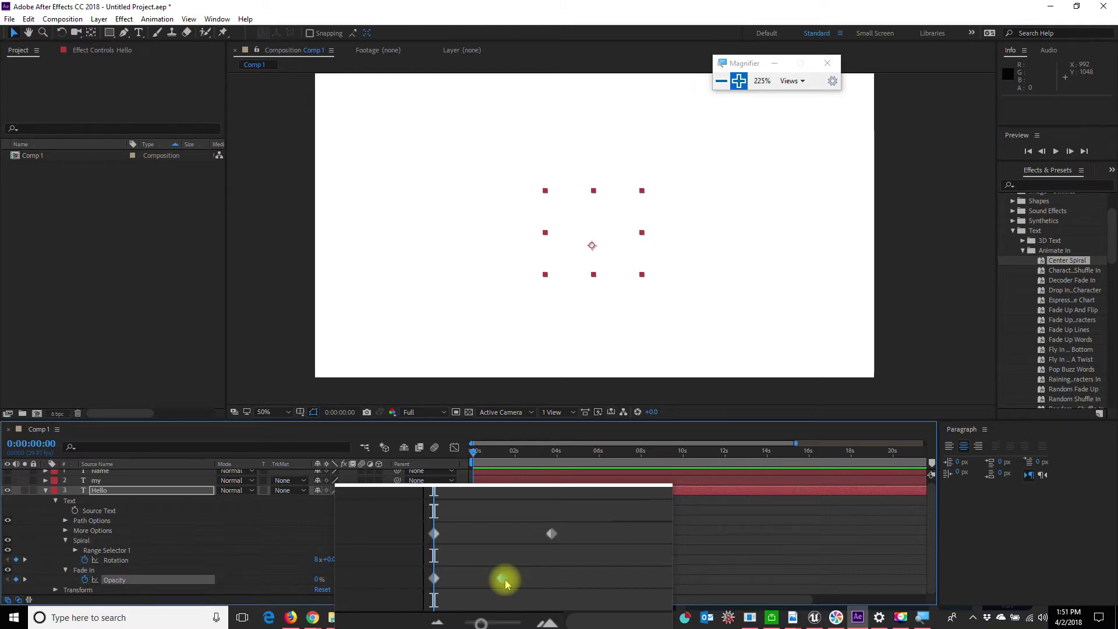
left_click_drag(504, 582, 483, 581)
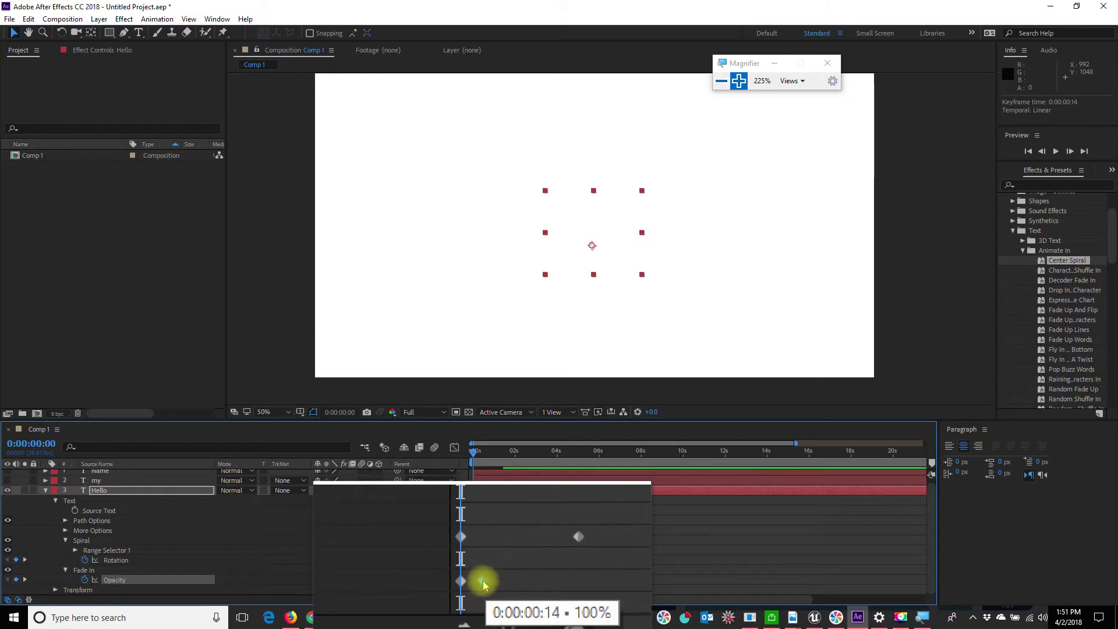
left_click(515, 563)
left_click_drag(515, 563, 491, 566)
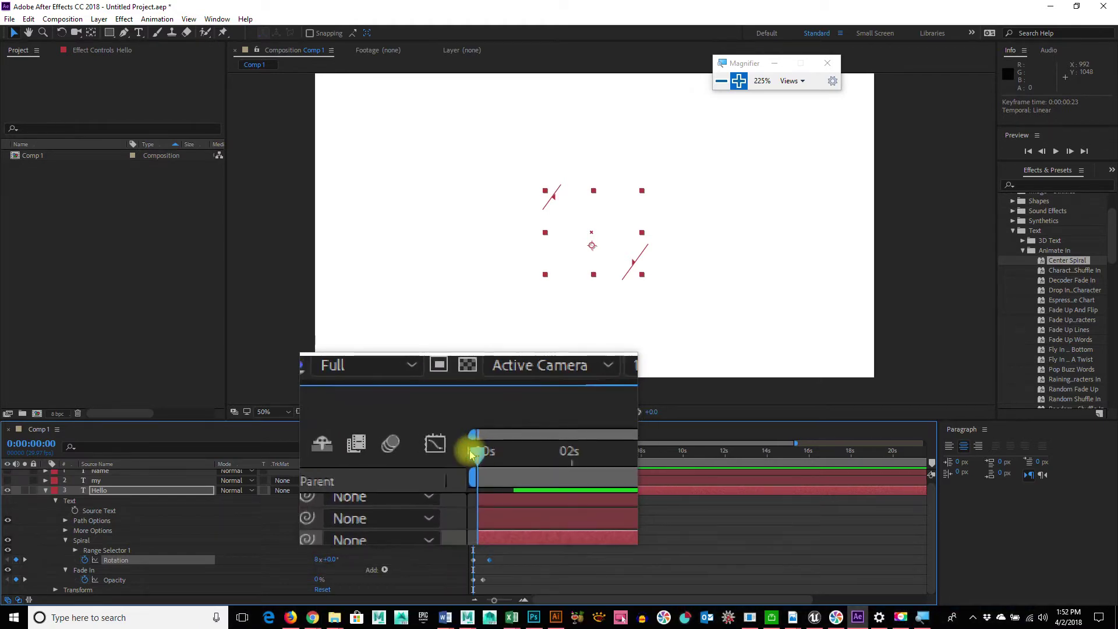
key("space")
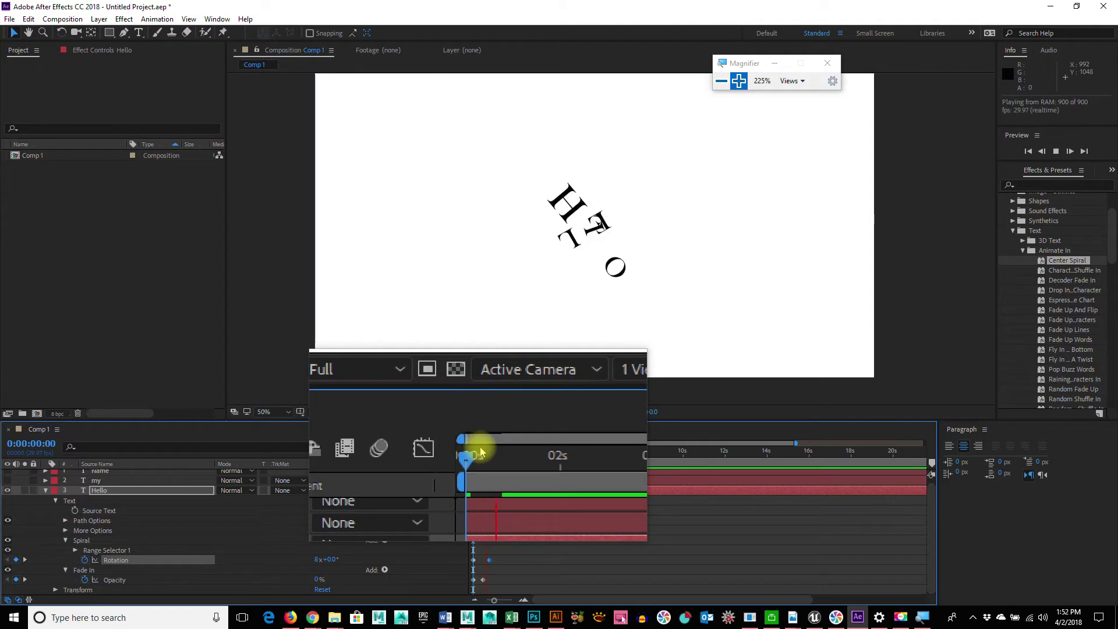
key("space")
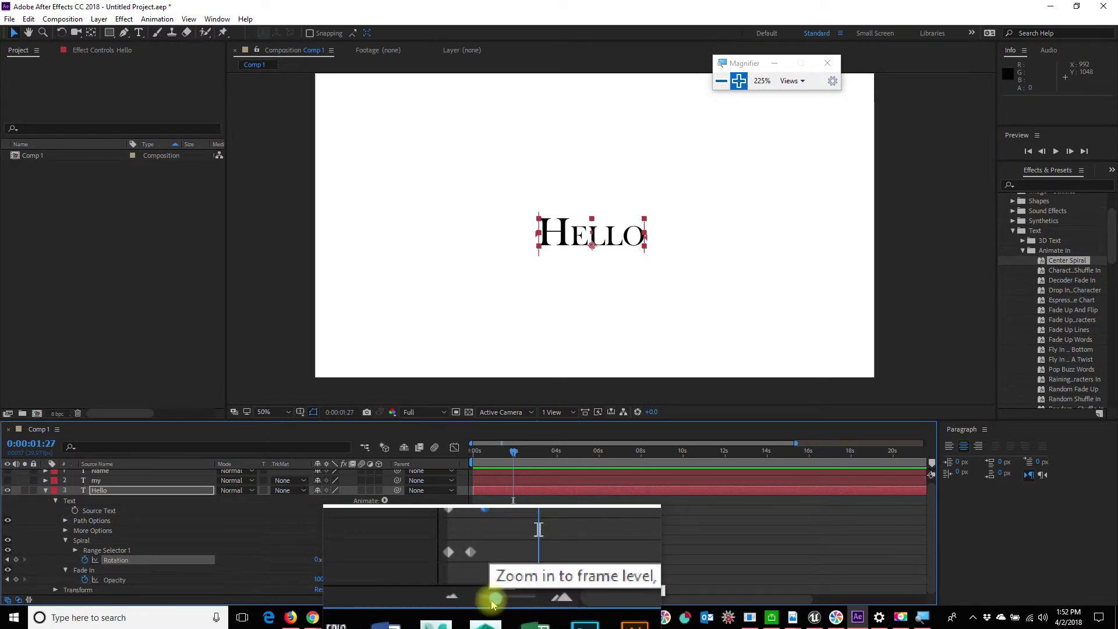
- Move the Hello layer's ending Opacity keyframe to 0:00:00:07 and its ending Rotation keyframe to just before frame 15
left_click_drag(492, 602, 508, 603)
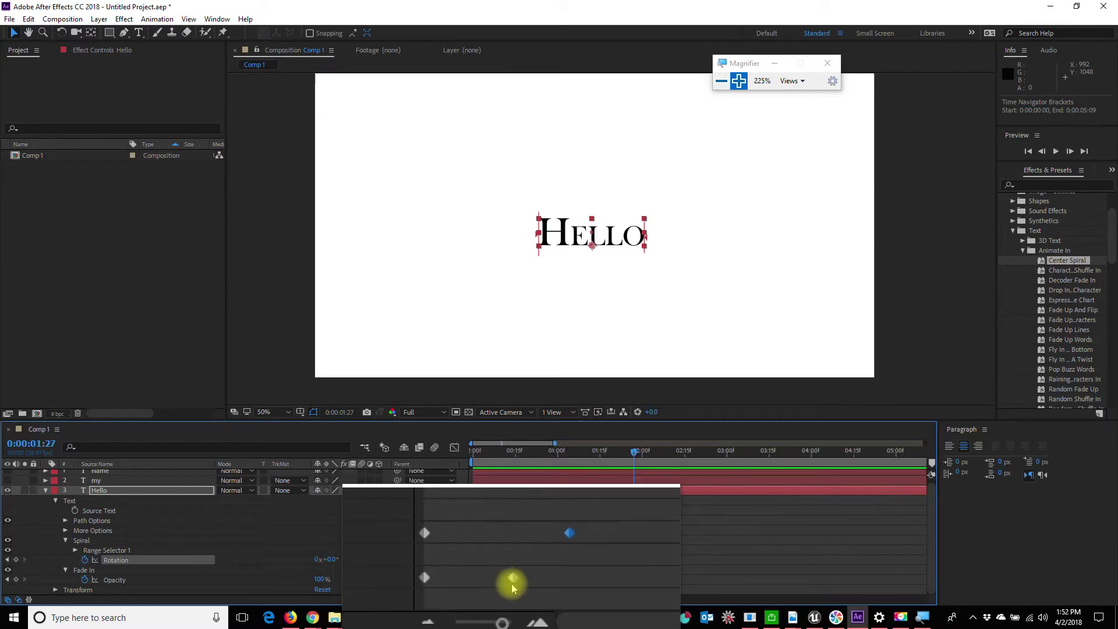
left_click(508, 581)
left_click_drag(508, 582, 499, 579)
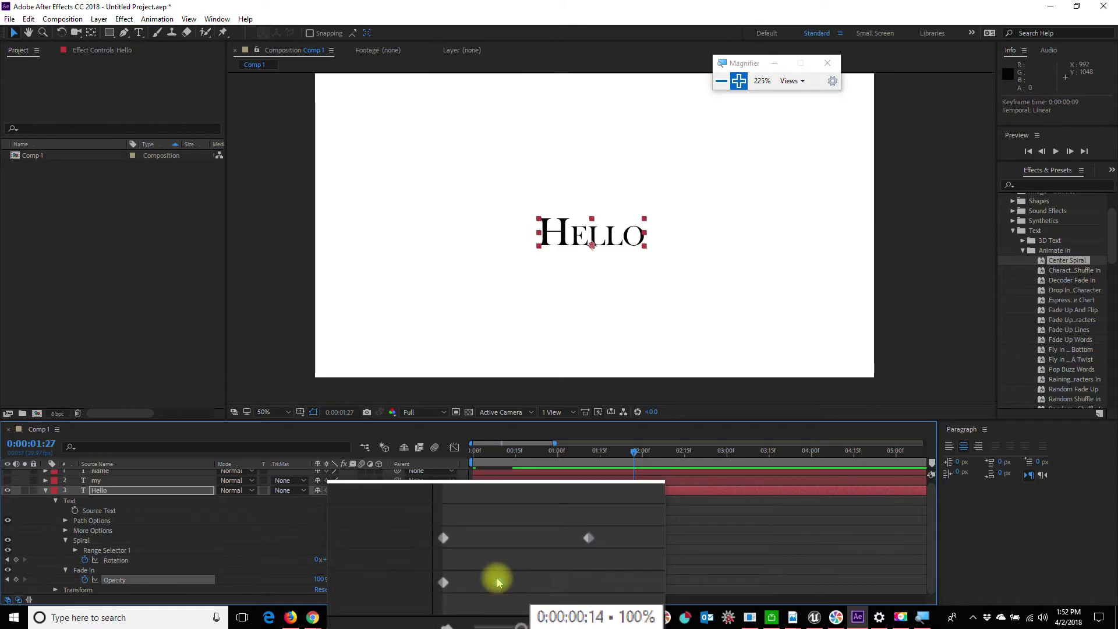
left_click(537, 560)
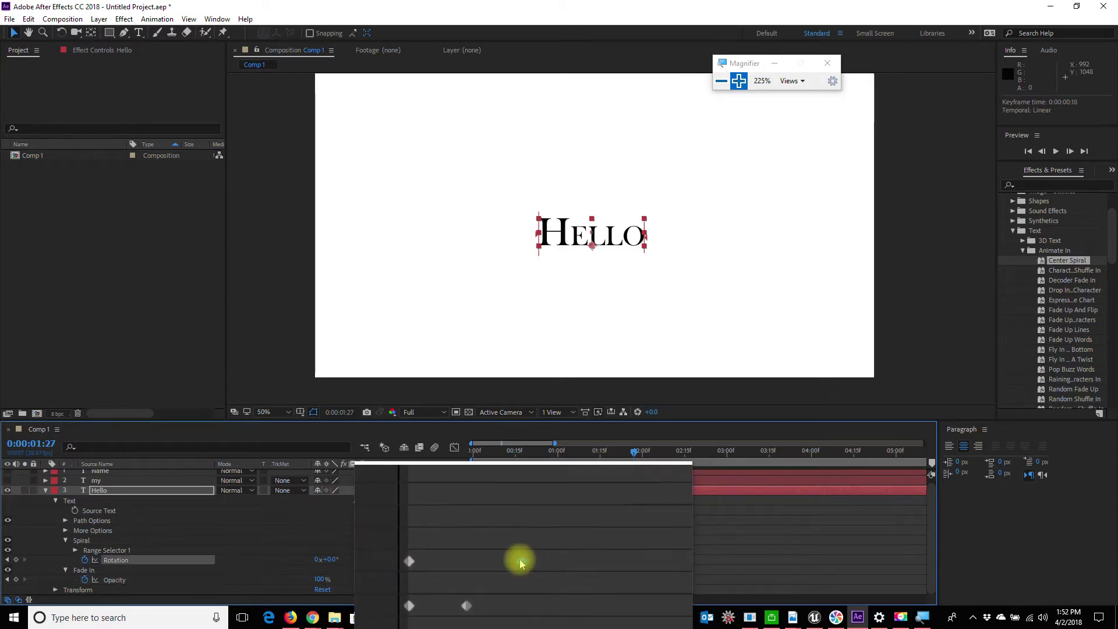
left_click_drag(537, 561, 494, 579)
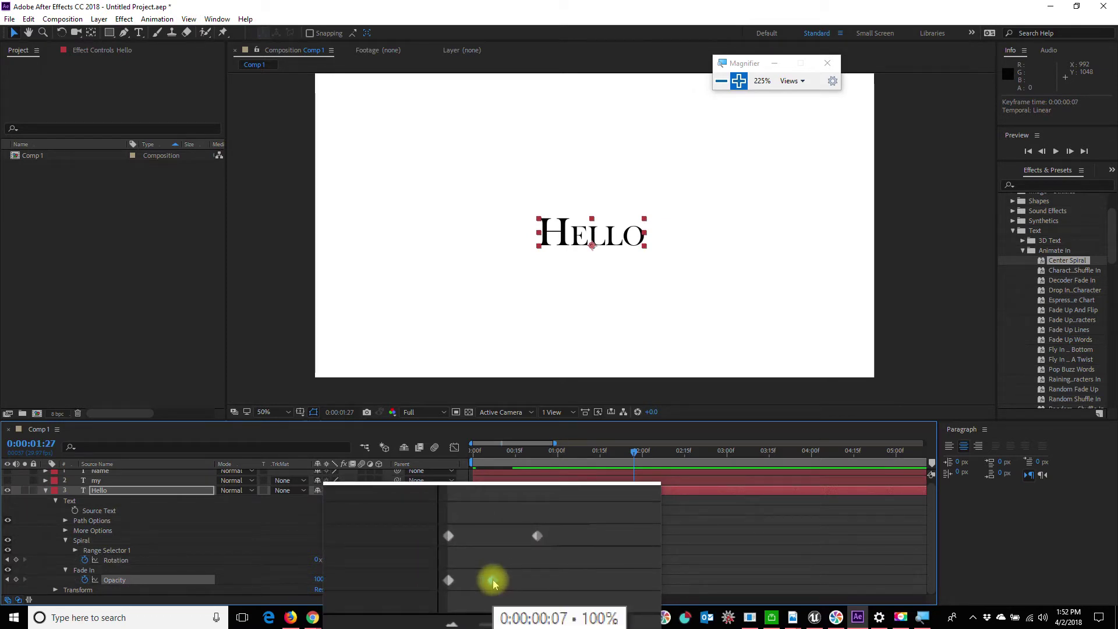
- Preview the shortened Hello text animation from time 0
left_click_drag(551, 464, 459, 455)
key("space")
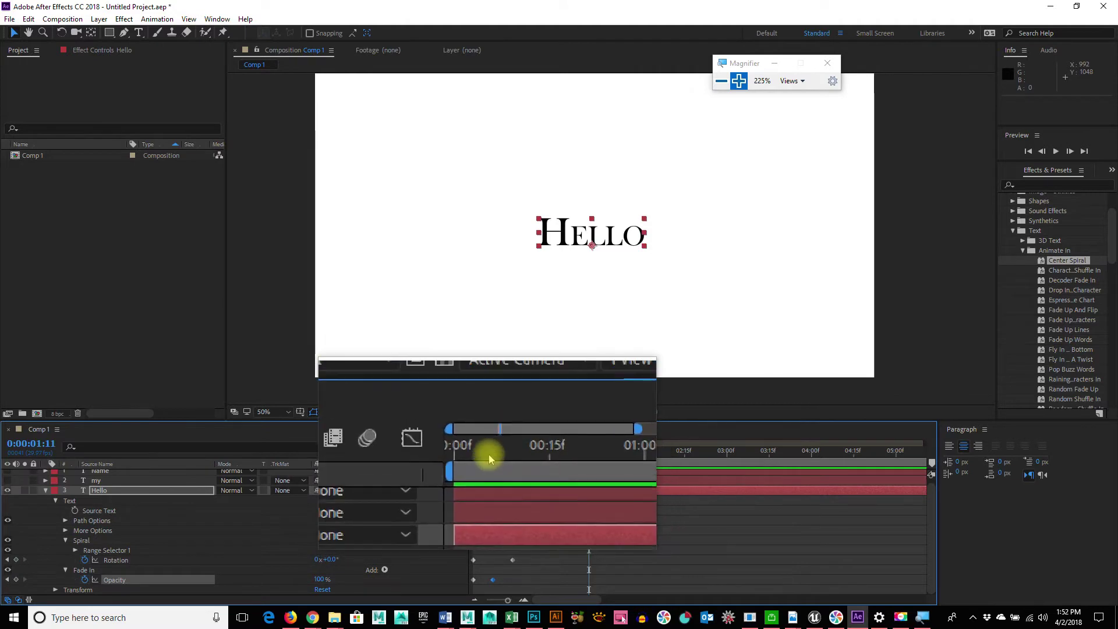
left_click(473, 454)
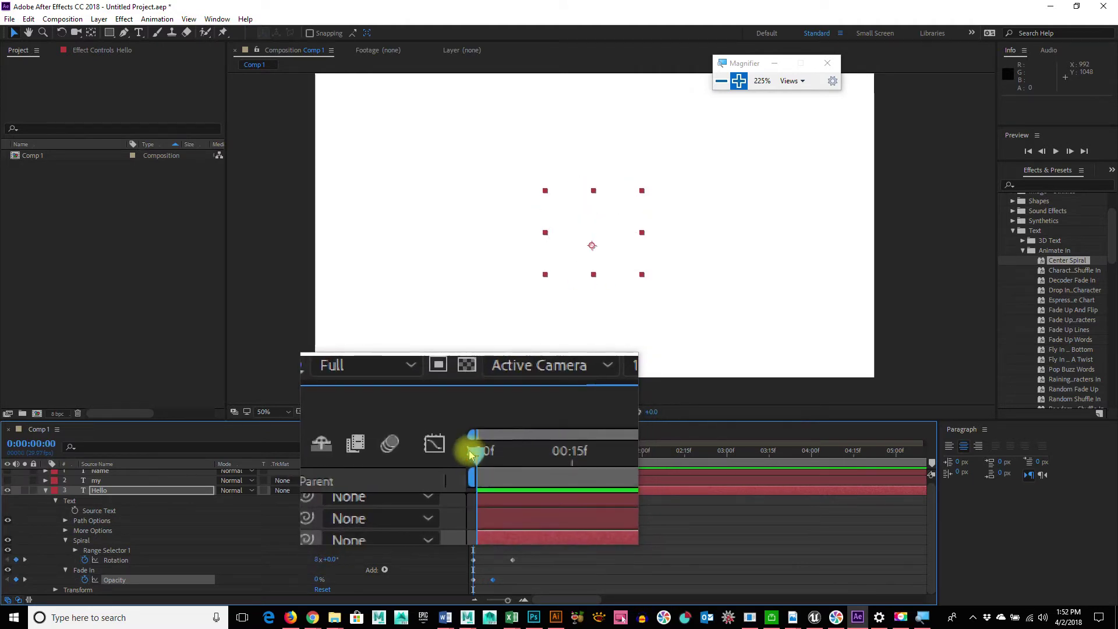
key("space")
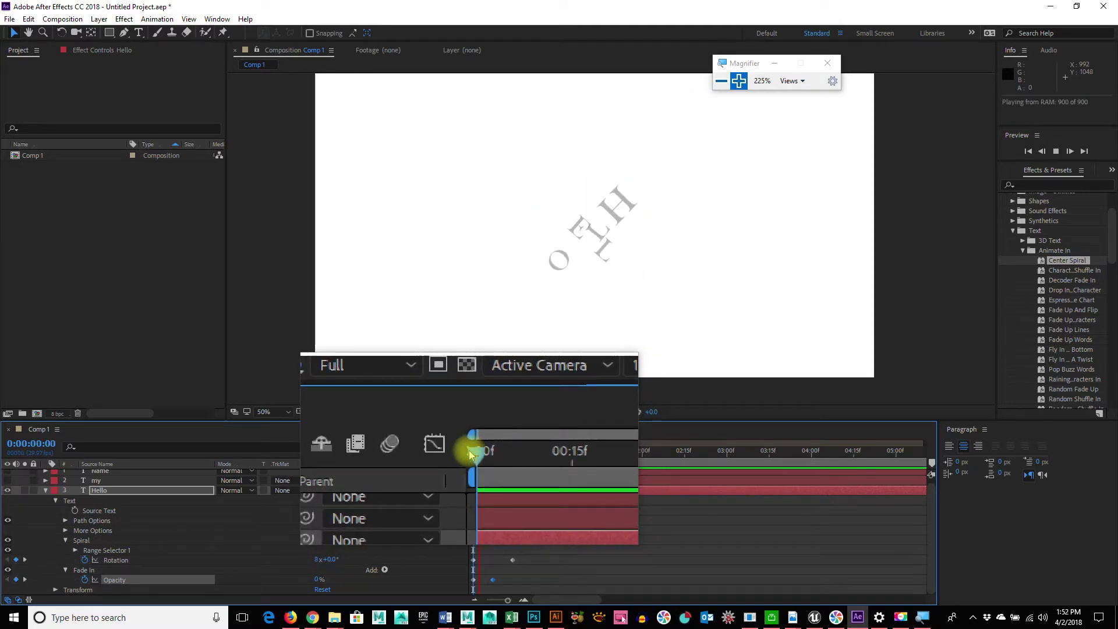
key("space")
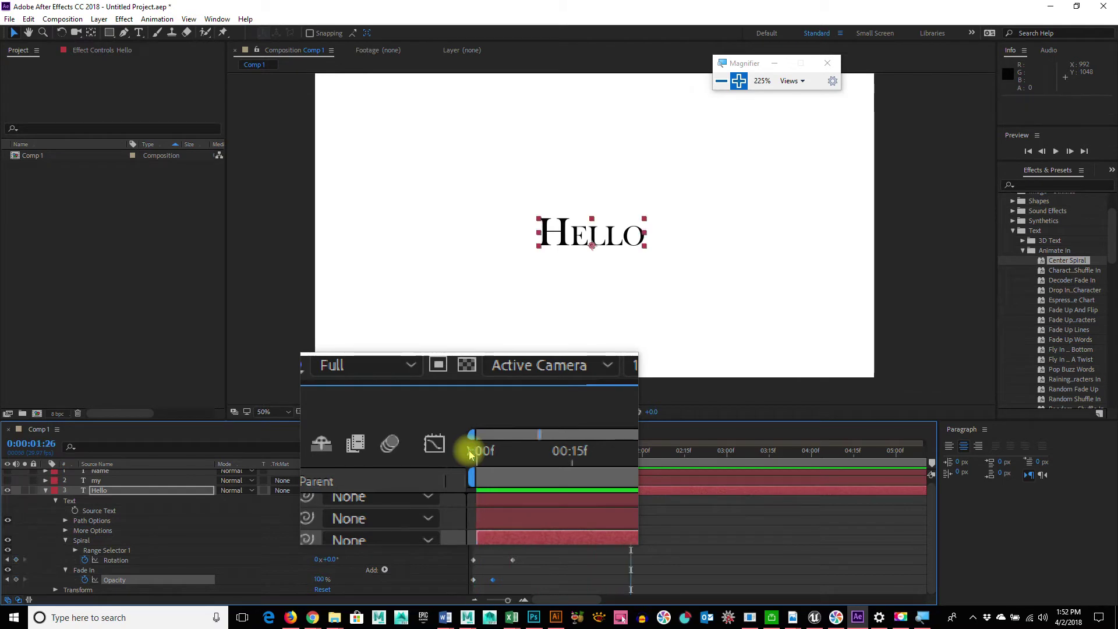
- Move the Hello layer's ending Rotation keyframe to 0:00:00:10 and preview the animation from the start
left_click(512, 560)
left_click_drag(513, 560, 504, 564)
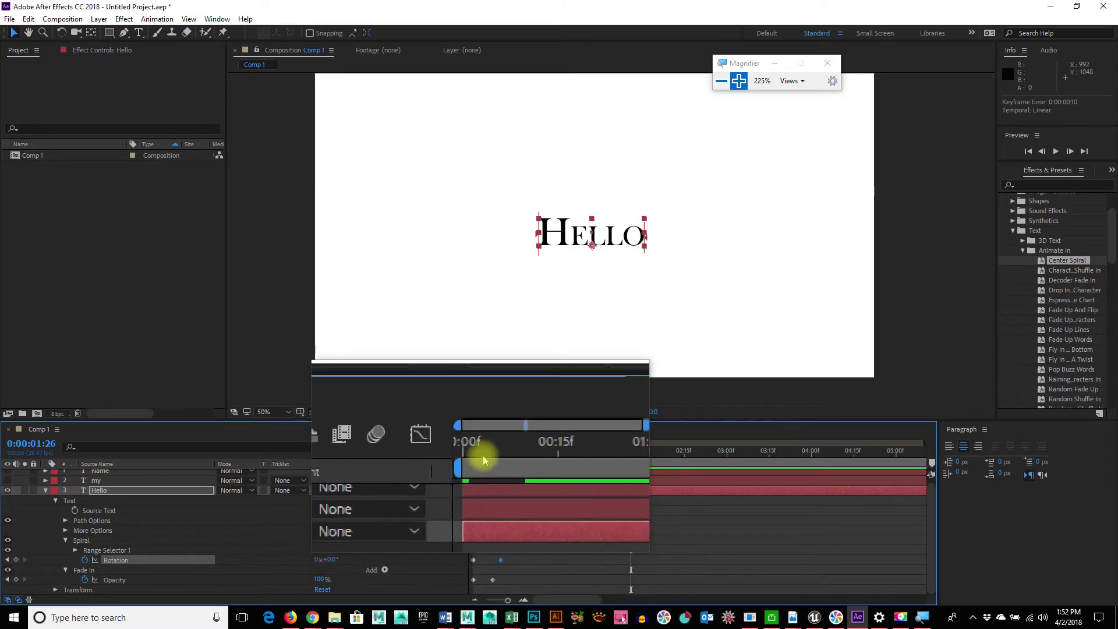
left_click(473, 456)
key("space")
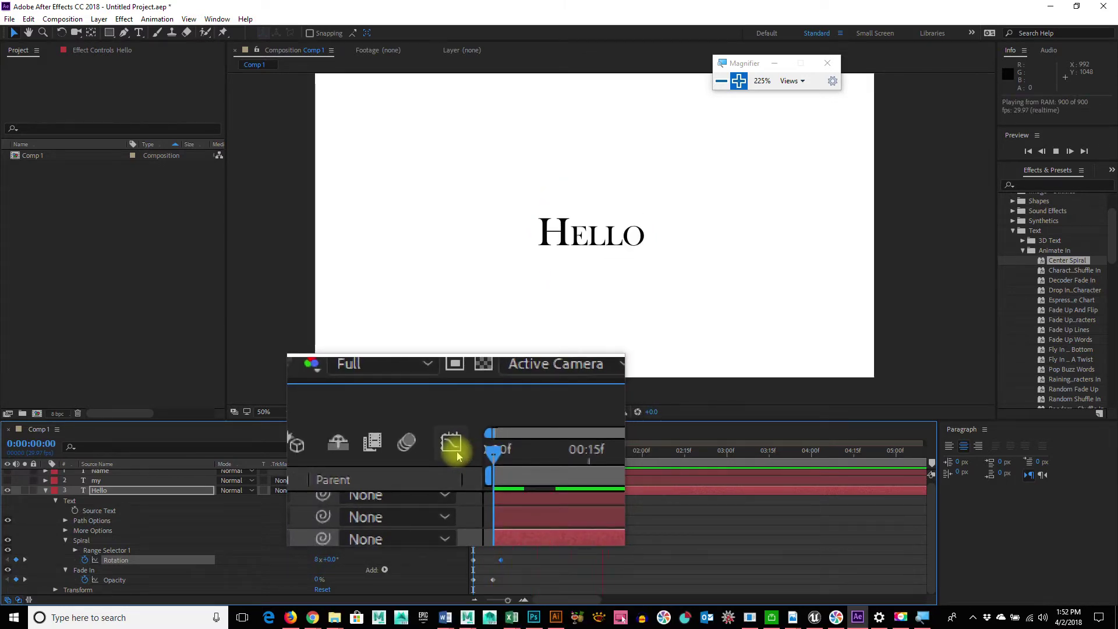
key("space")
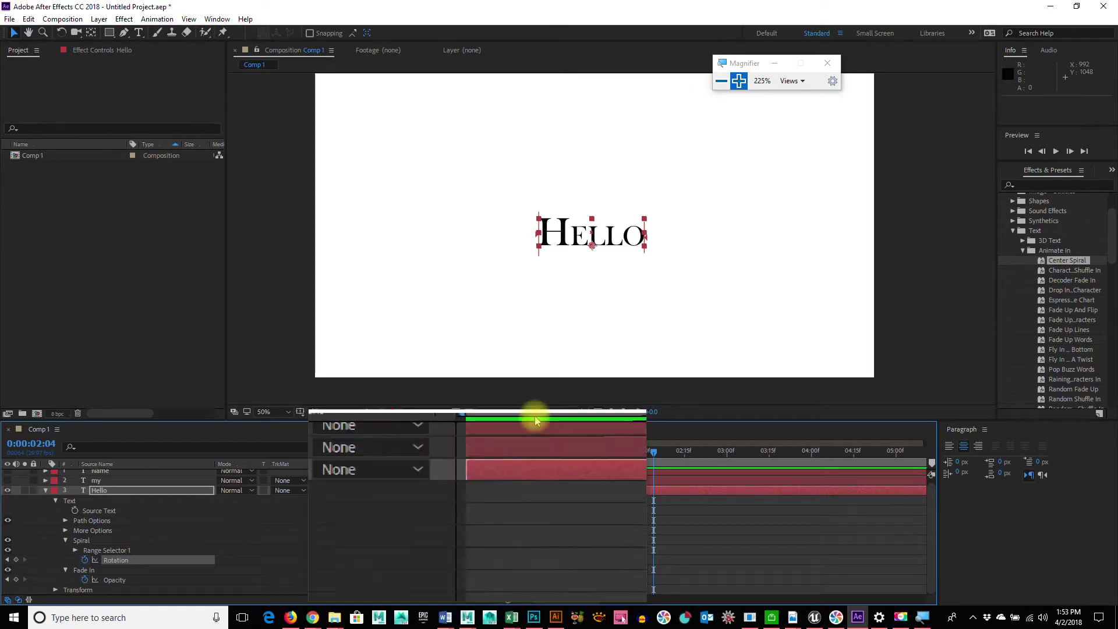
- Save the project as KinDemopt1 in the Motion Graphics folder
left_click(12, 19)
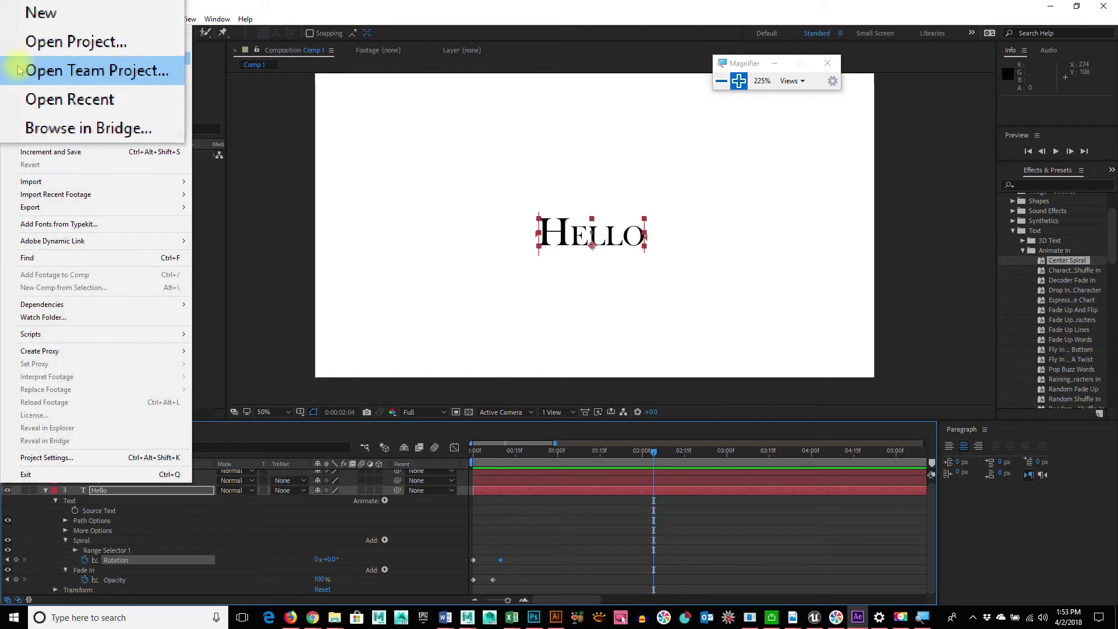
left_click(25, 127)
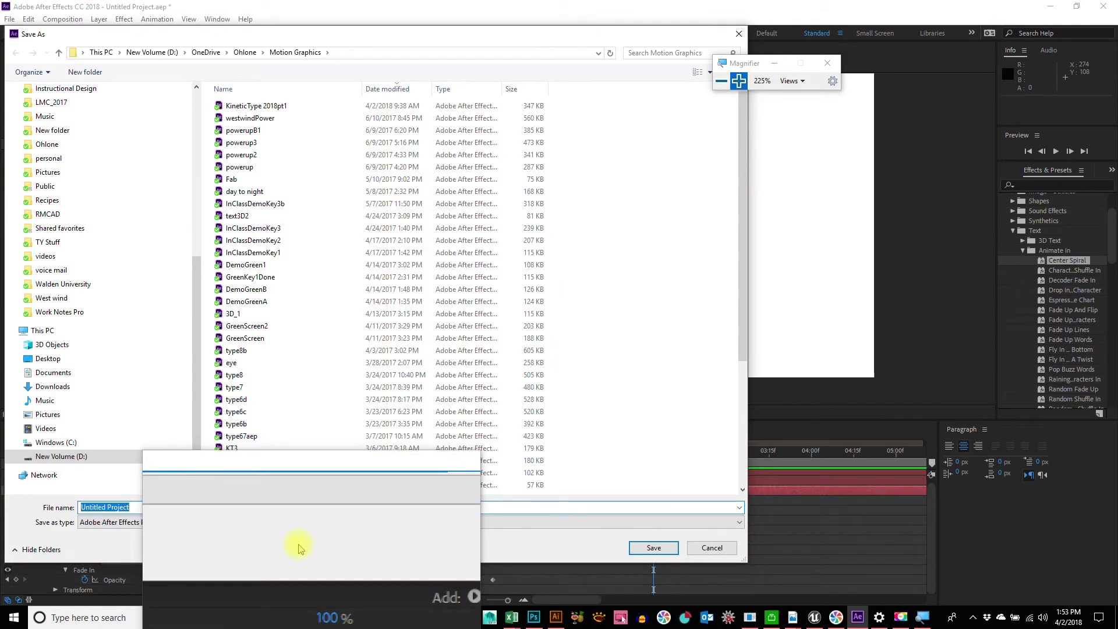
type("Ki")
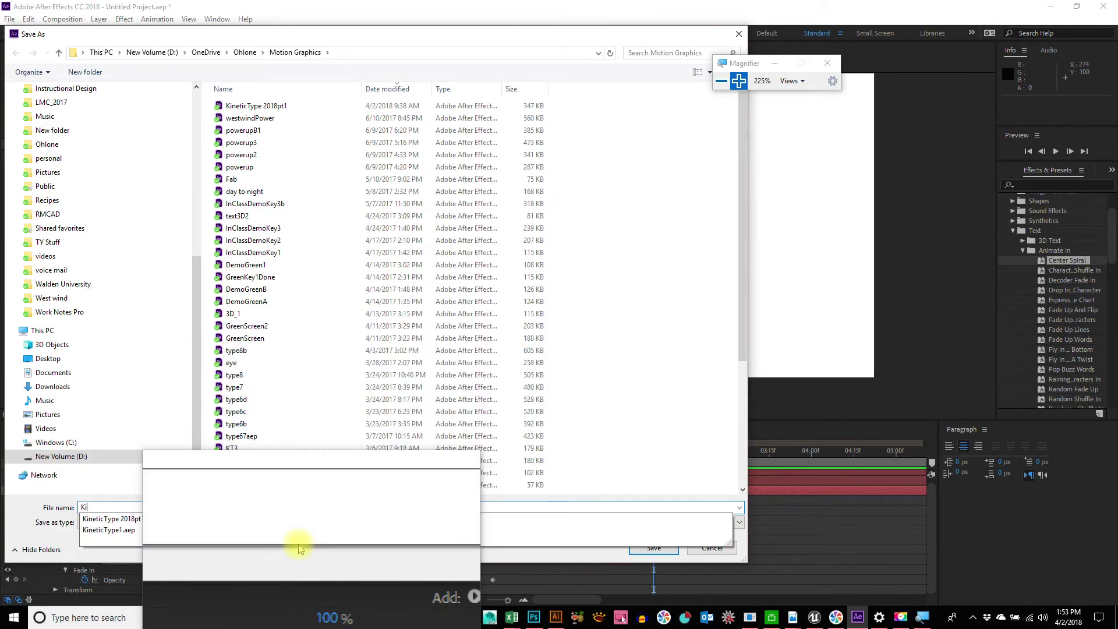
type("nDemopt1")
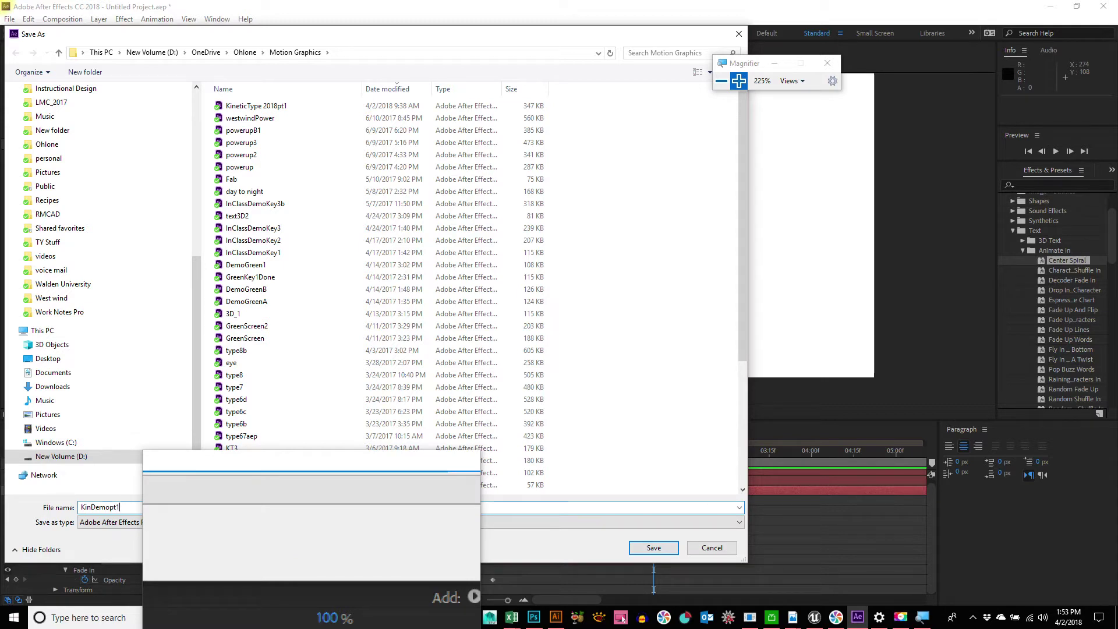
key("Return")
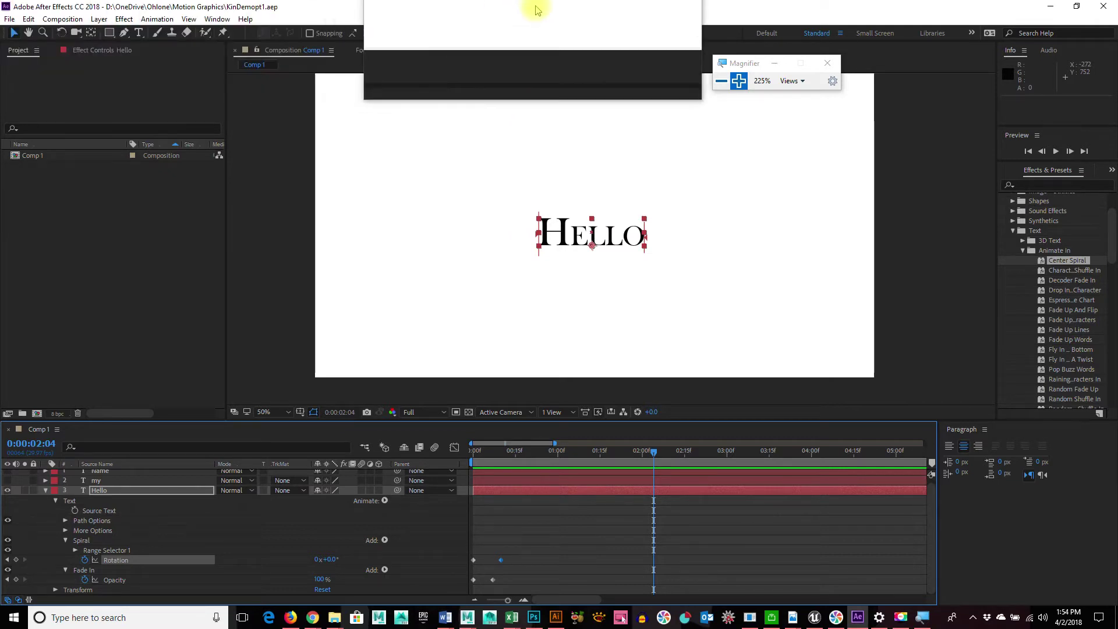
- Lower the Windows Magnifier zoom to 125%
left_click(722, 84)
left_click(722, 84)
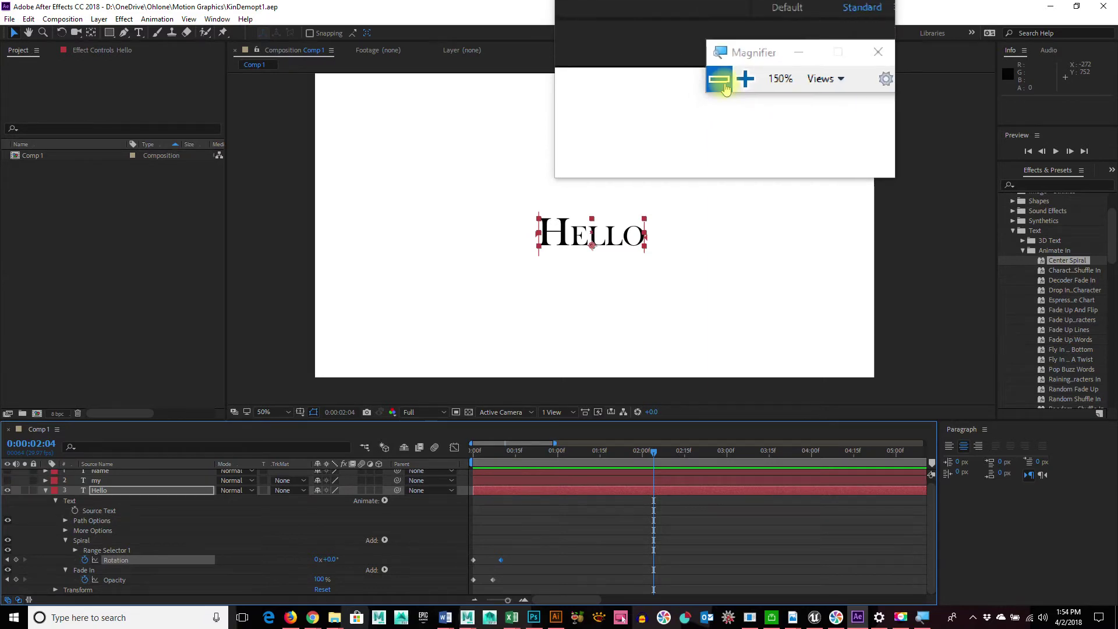
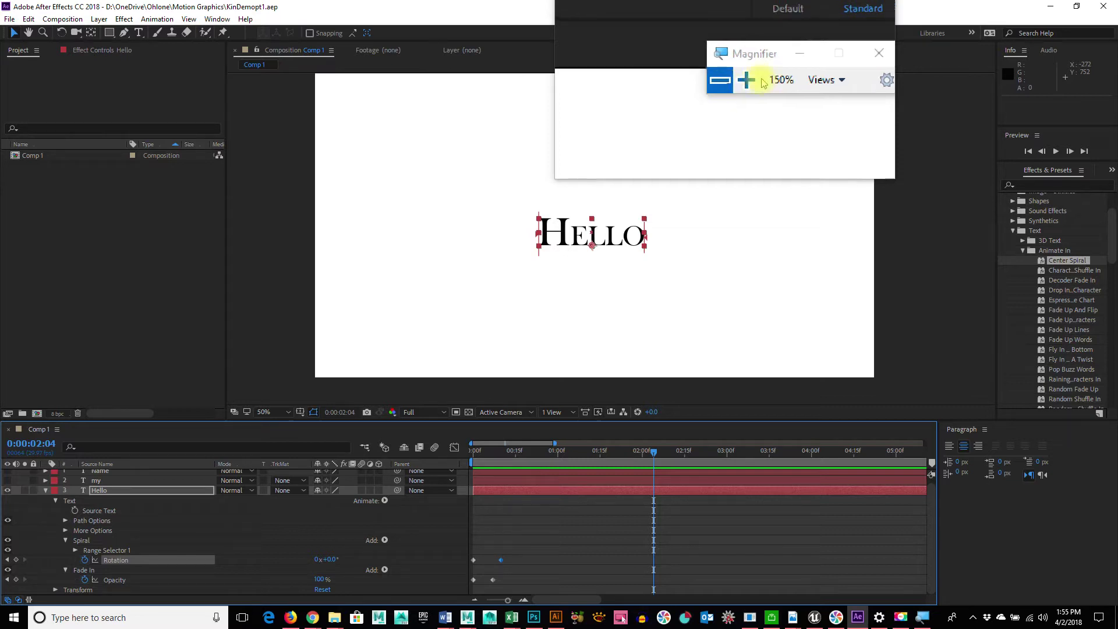
left_click(722, 82)
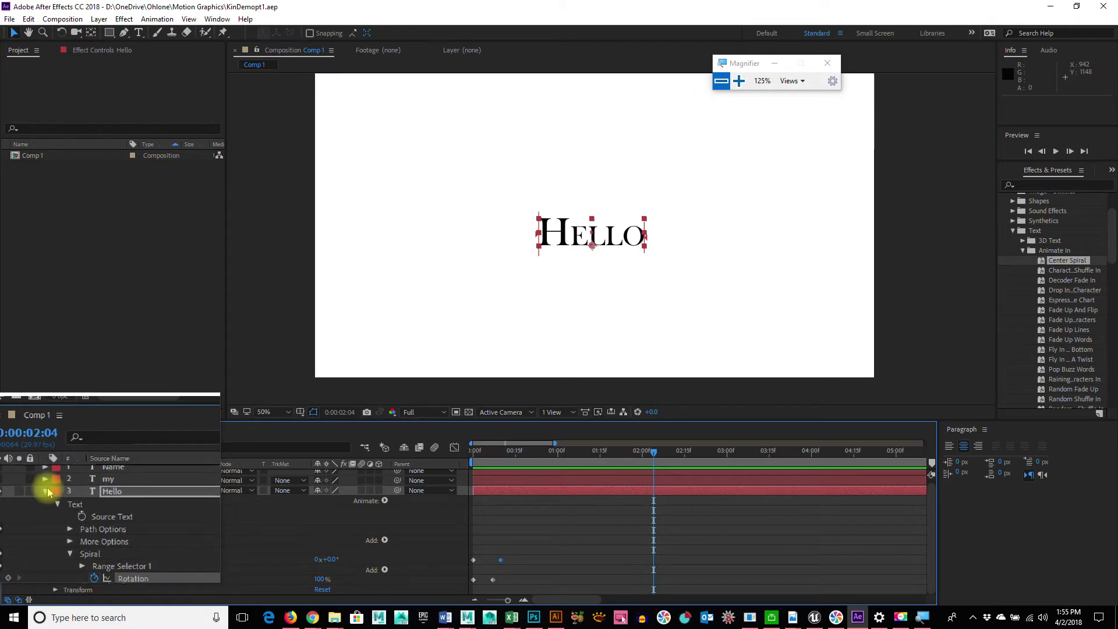
- View the Hello layer's Position property alone and its full Transform group, leaving the layer collapsed
left_click(47, 491)
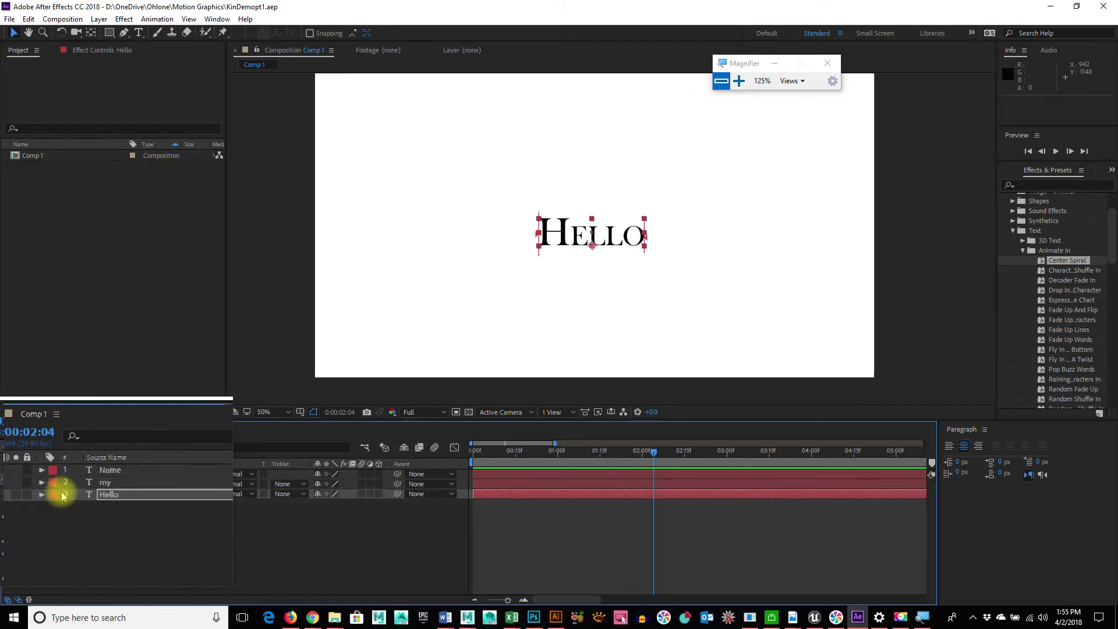
key("Return")
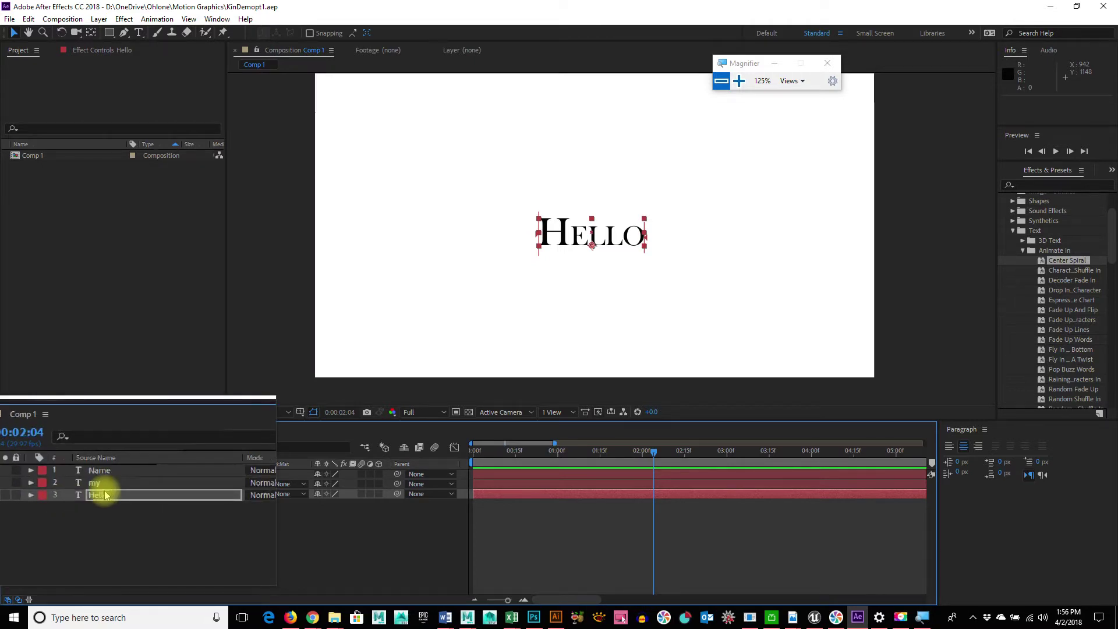
key("p")
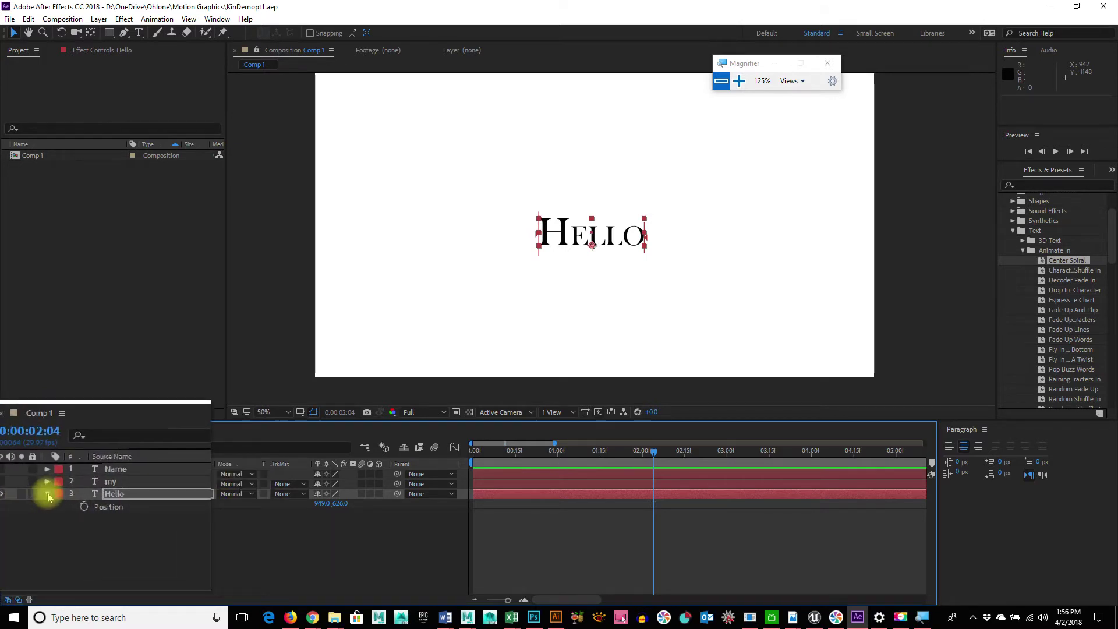
left_click(44, 495)
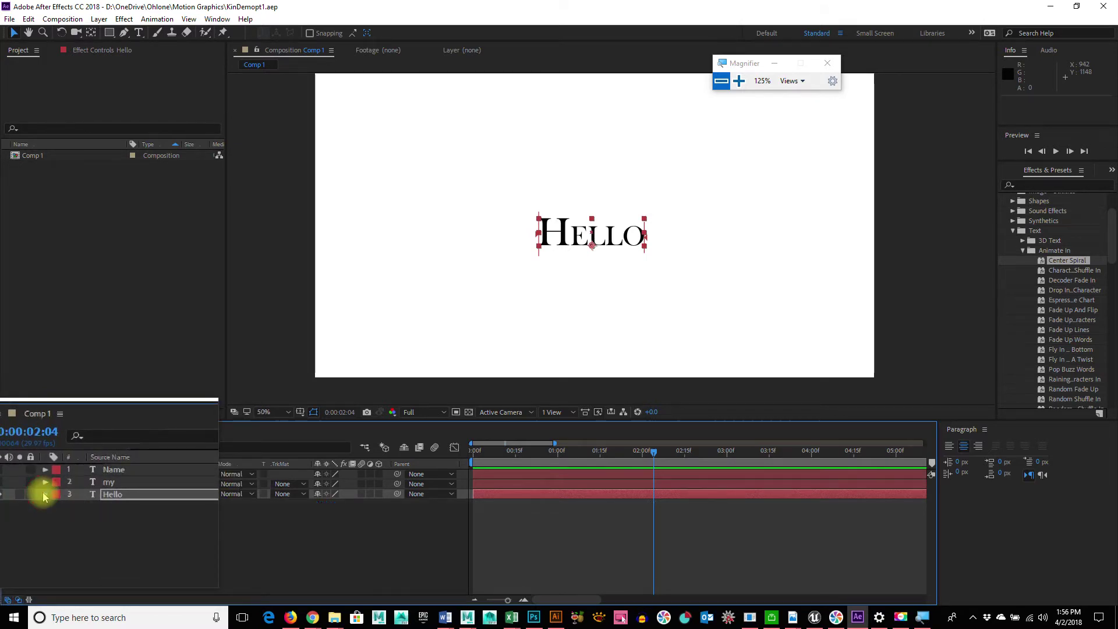
left_click(45, 495)
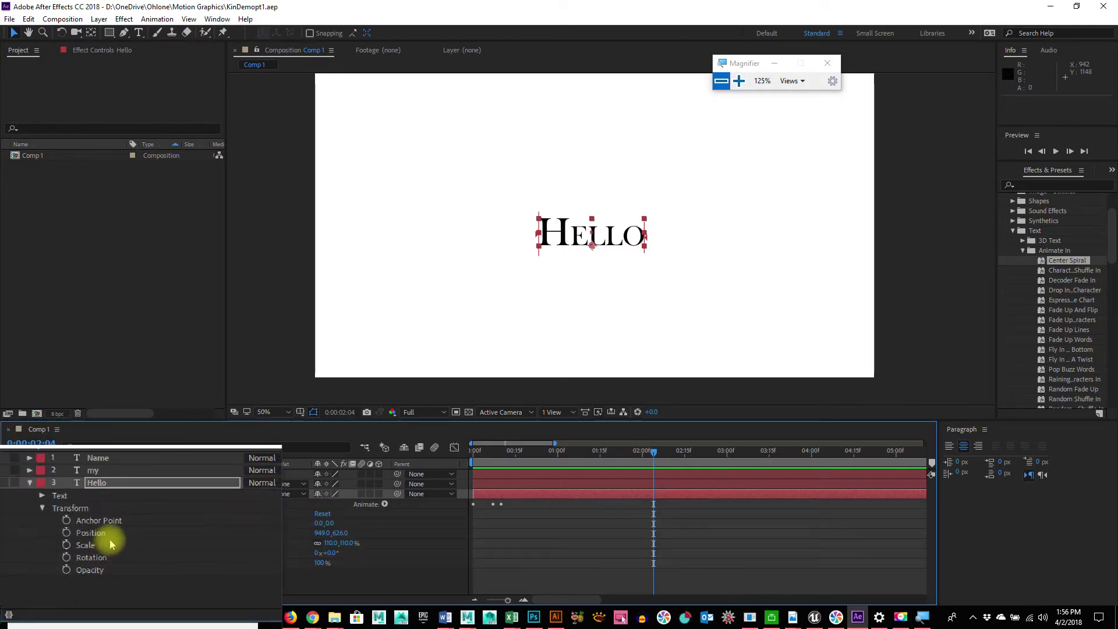
left_click(48, 493)
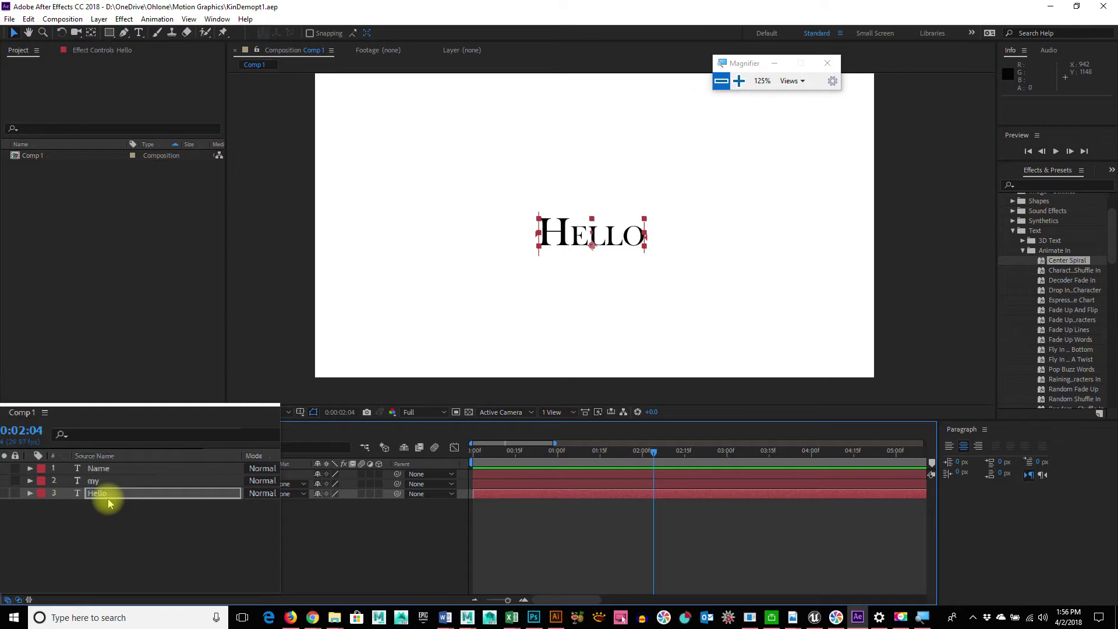
- Reveal the Hello layer's Position property, adding Scale beside it and hiding Scale again
key("p")
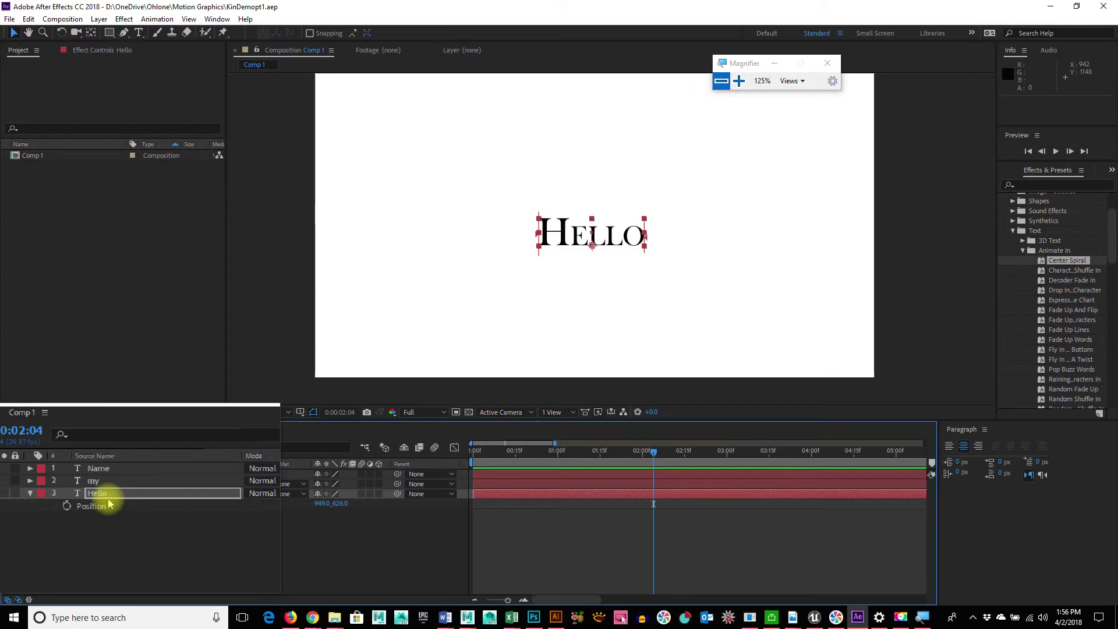
key("shift+s")
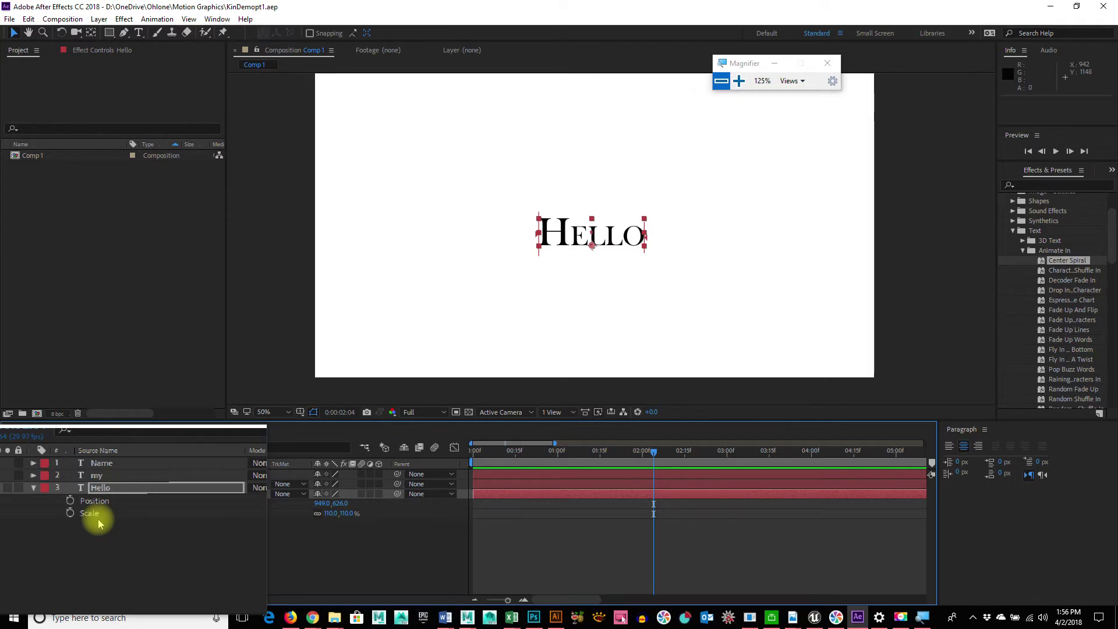
key("shift+s")
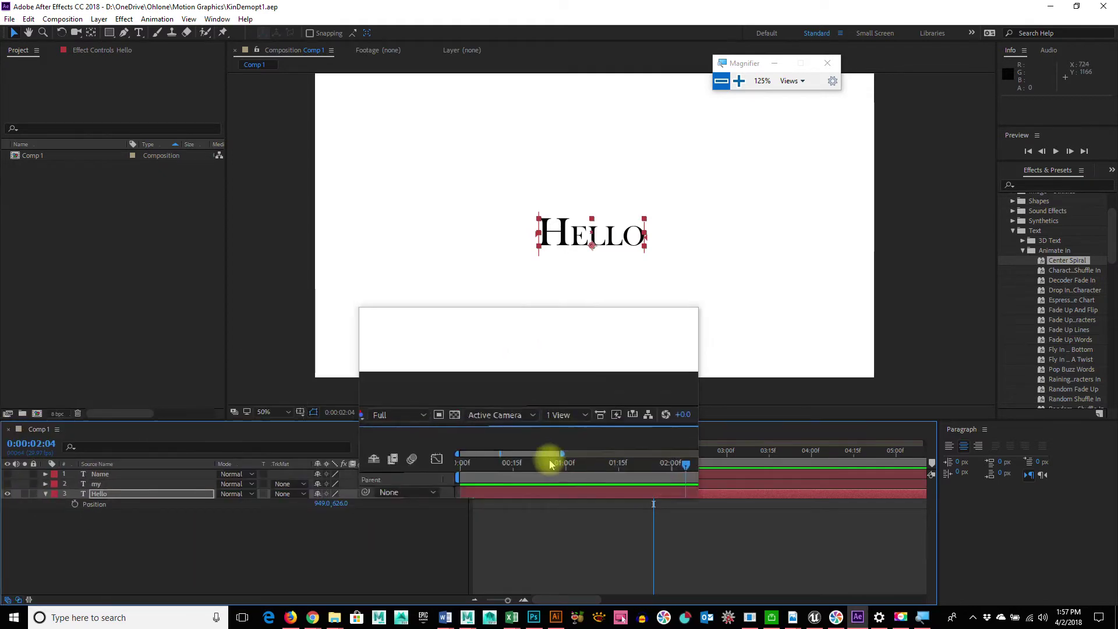
- Set the first Position keyframe on the Hello layer at 0:00:00:11, once its spiral-in has finished
left_click_drag(654, 452, 467, 452)
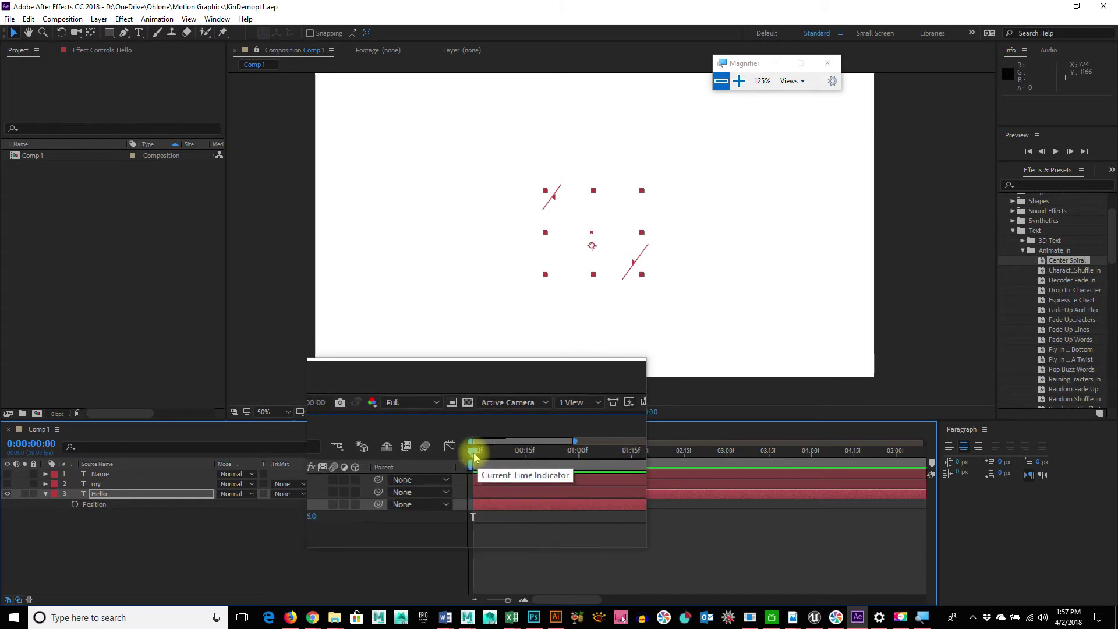
left_click_drag(477, 455, 505, 457)
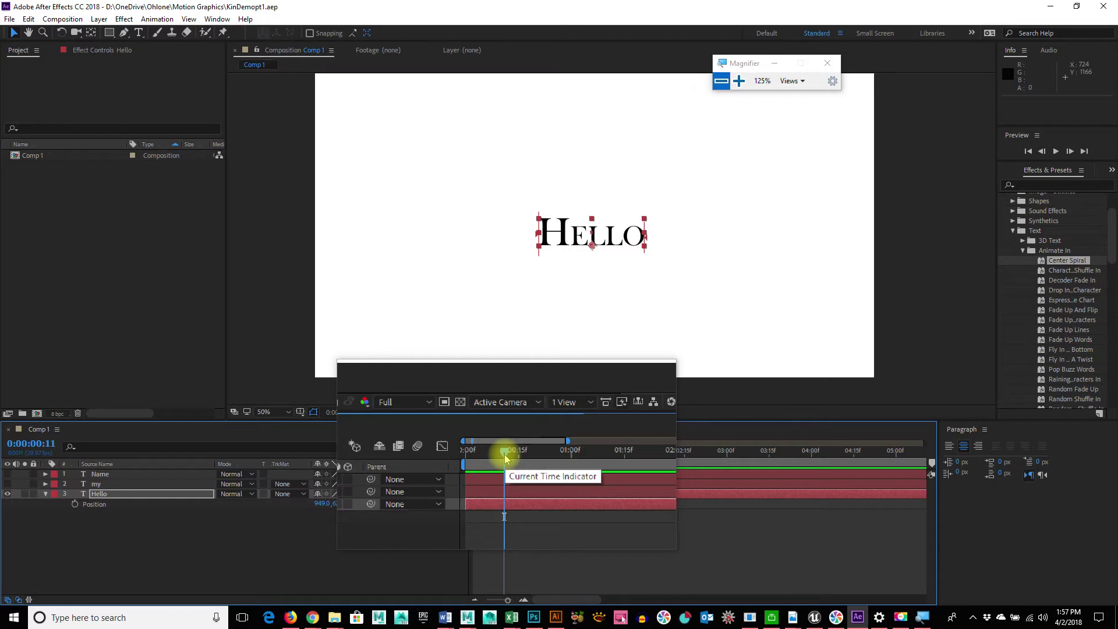
left_click(75, 505)
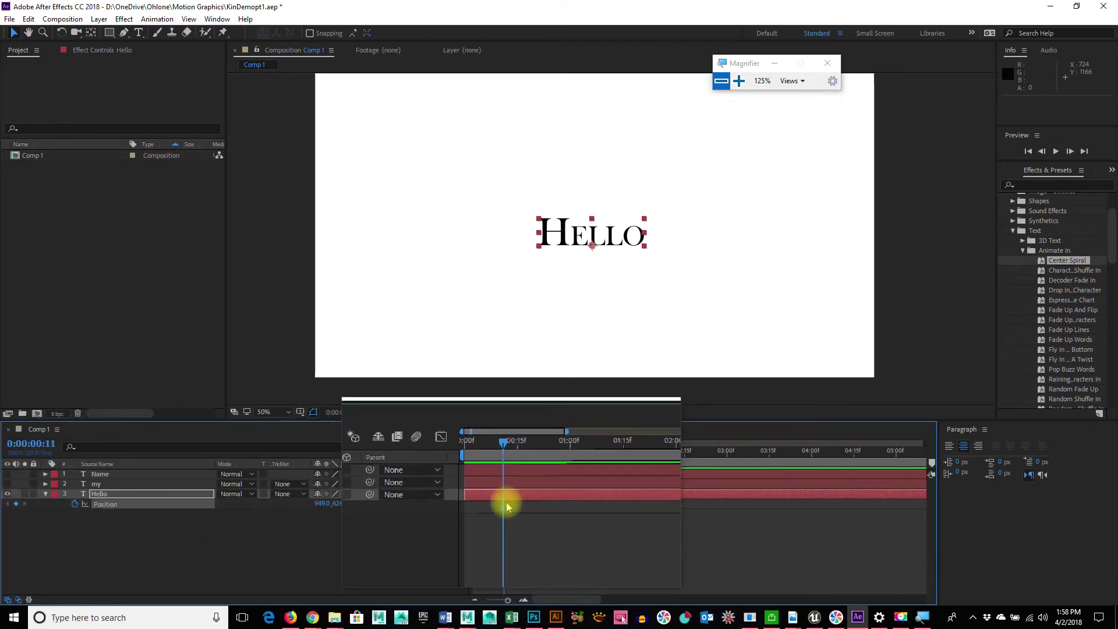
mouse_move(505, 508)
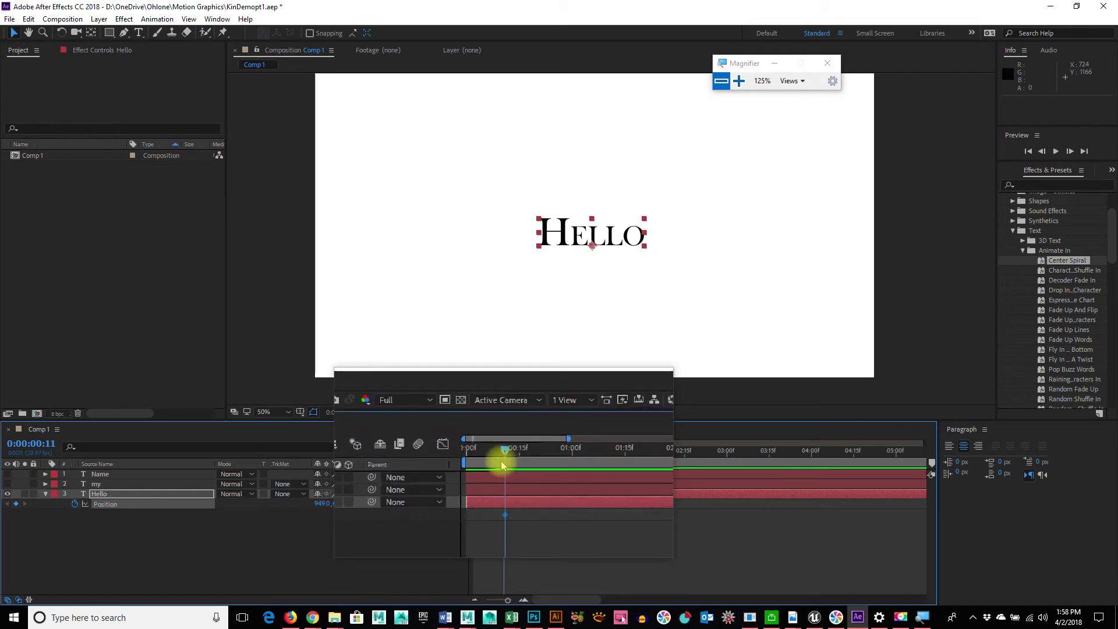
- Preview the composition from the first frame to check Hello's spiral-in
left_click_drag(508, 450, 459, 446)
key("space")
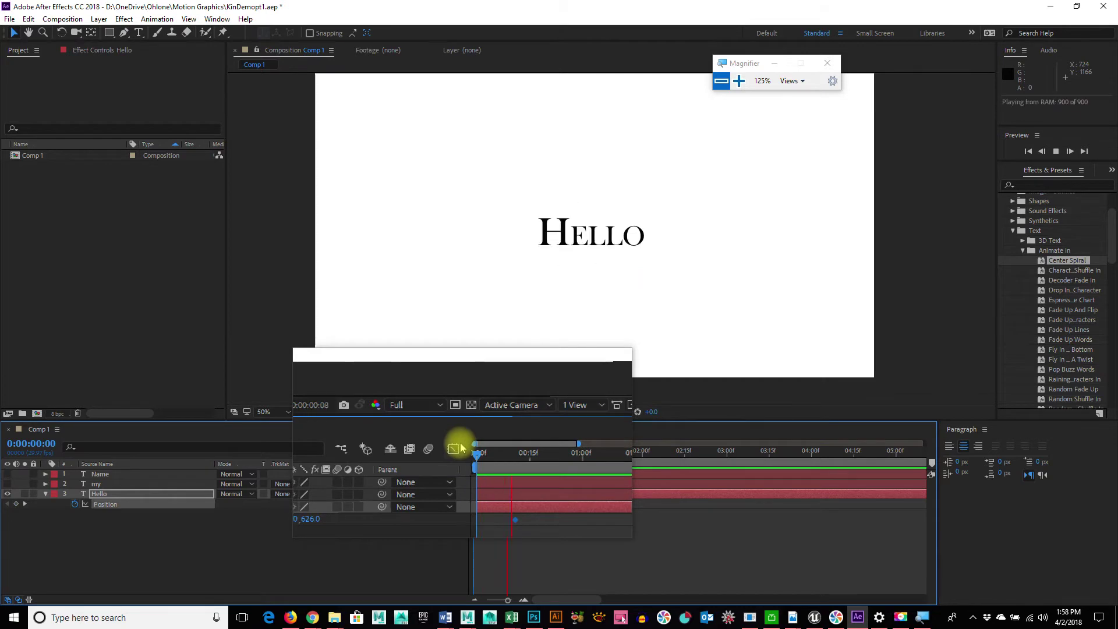
key("space")
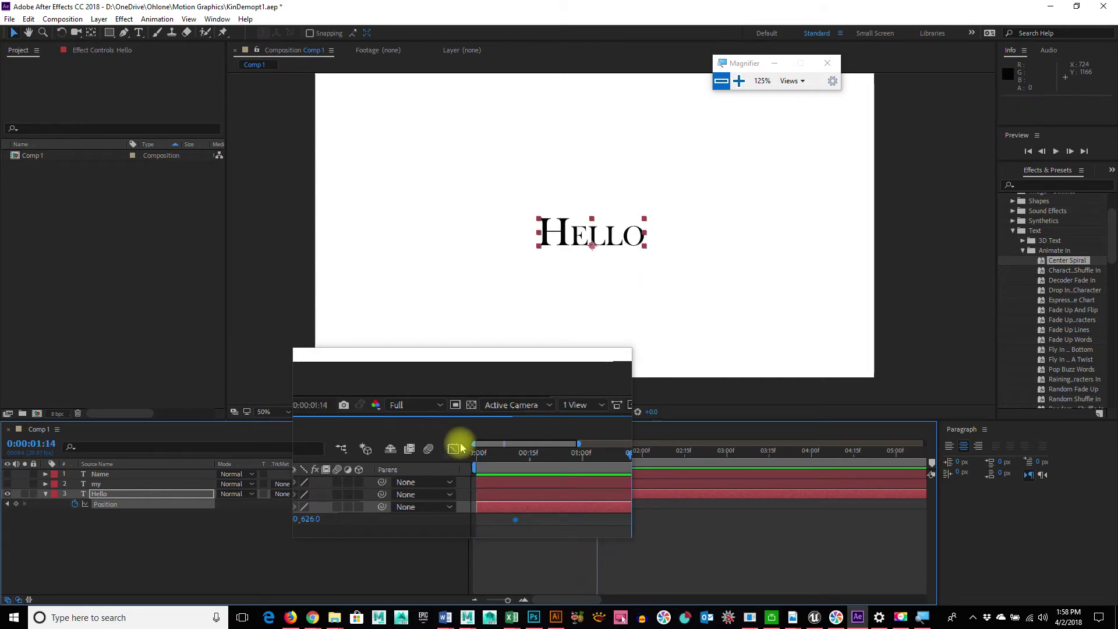
- At 0:00:00:21, show the my layer and set Hello's Position to 637, 626 so it clears the word my
left_click(491, 457)
left_click_drag(504, 458, 533, 453)
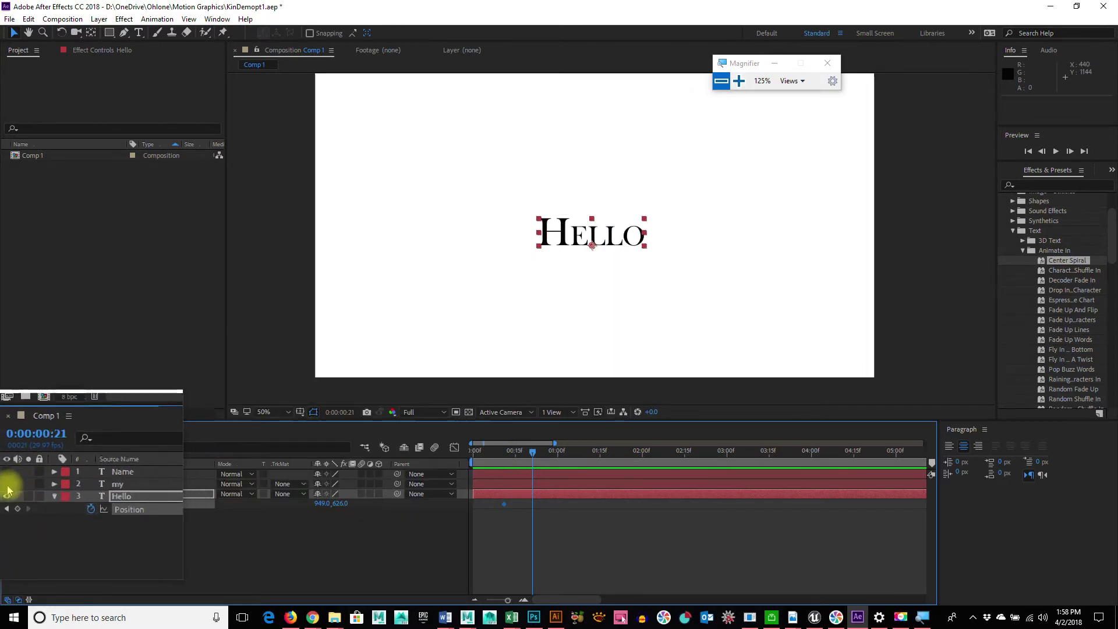
left_click(7, 483)
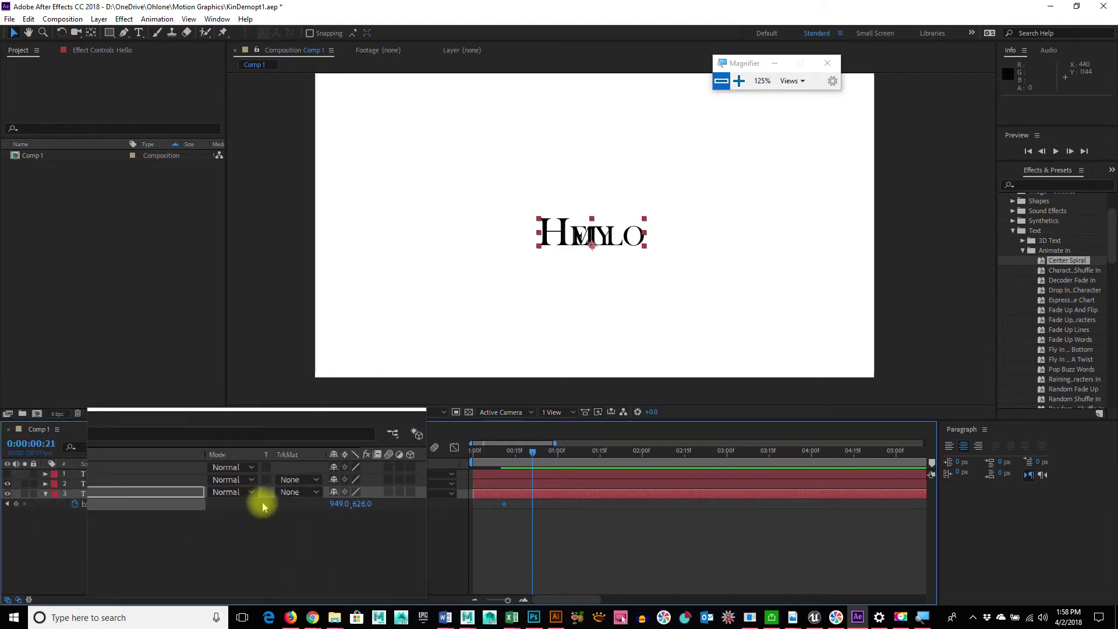
left_click_drag(320, 508, 254, 494)
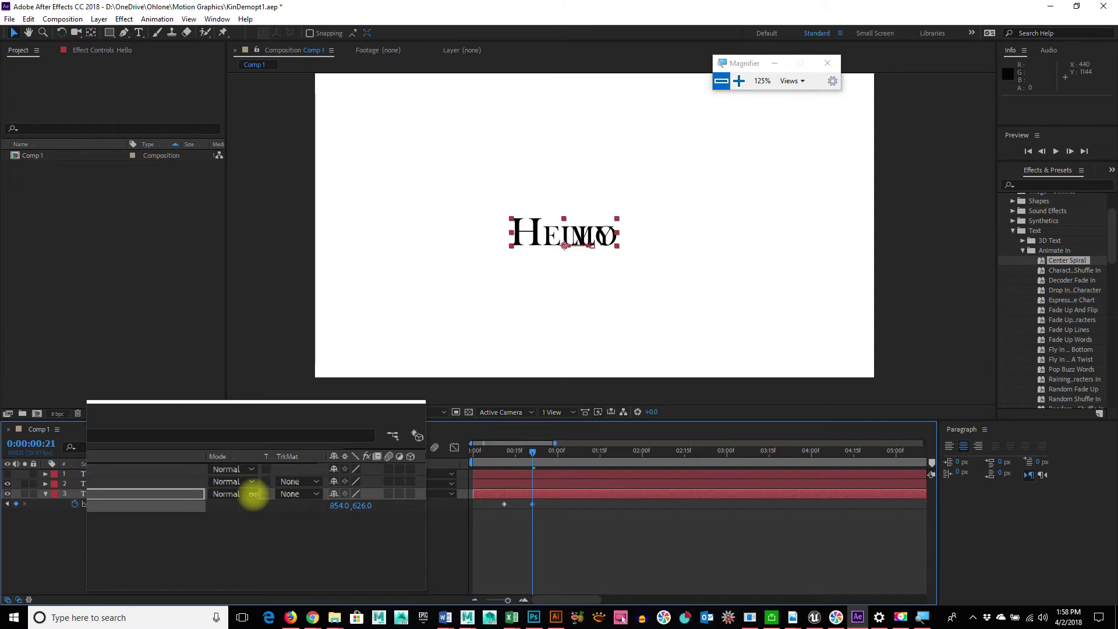
left_click_drag(322, 508, 201, 510)
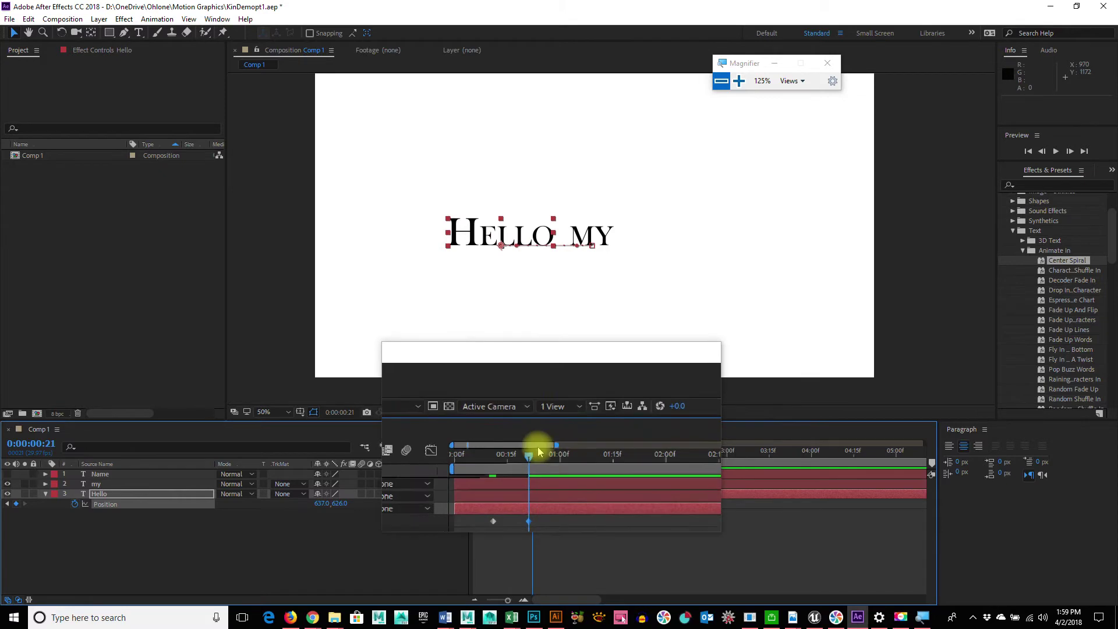
- Play the composition from 0:00:00:00 to check Hello spiralling in and sliding aside
left_click(496, 451)
left_click_drag(484, 449, 437, 445)
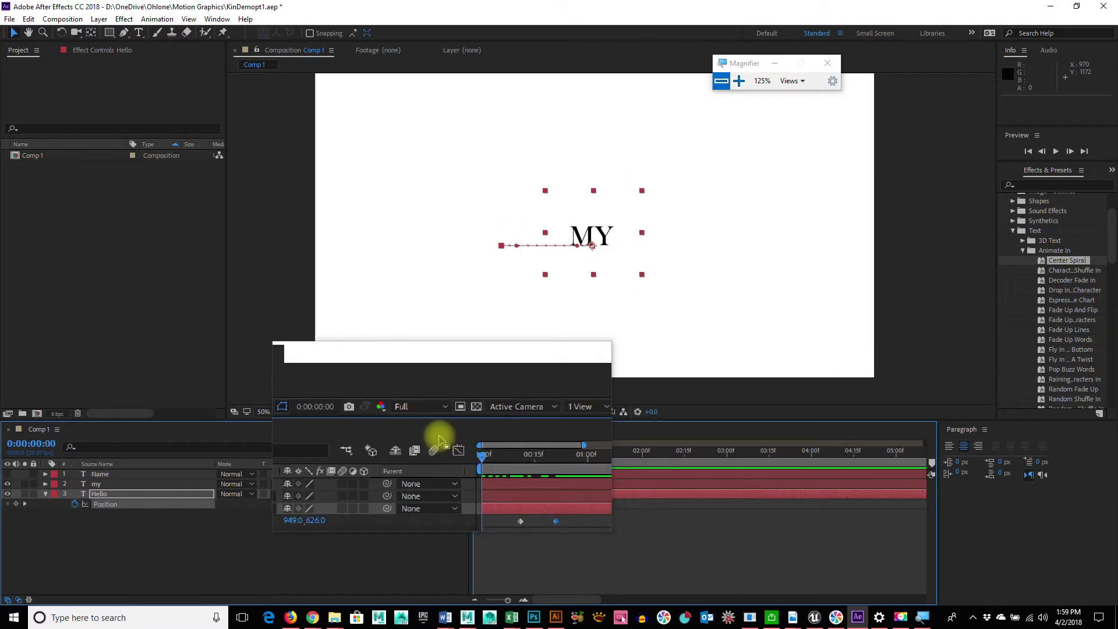
key("space")
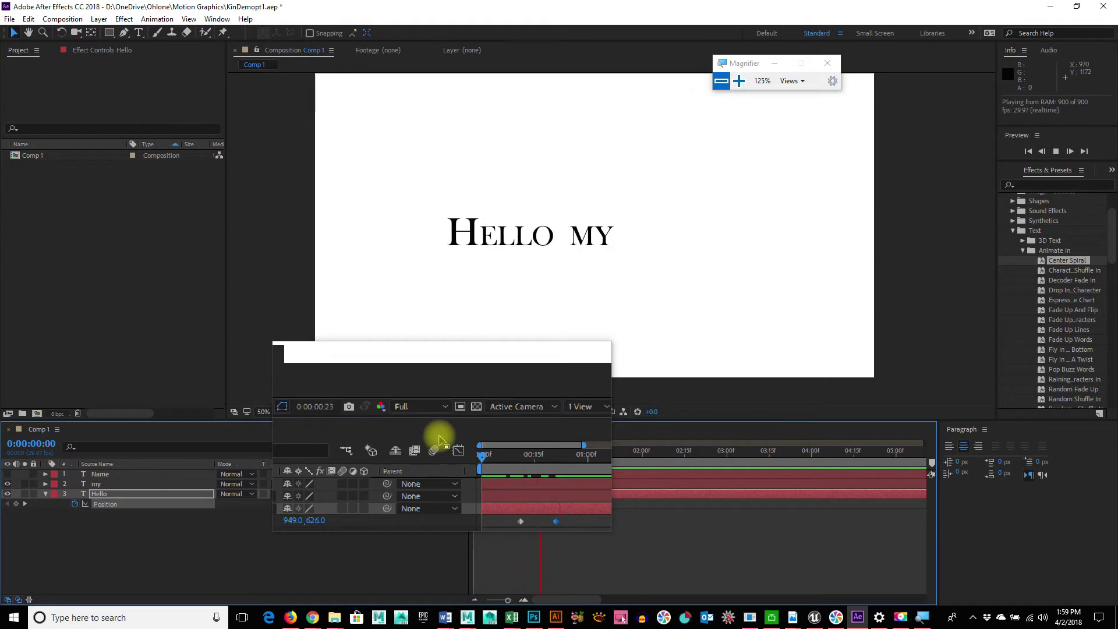
key("space")
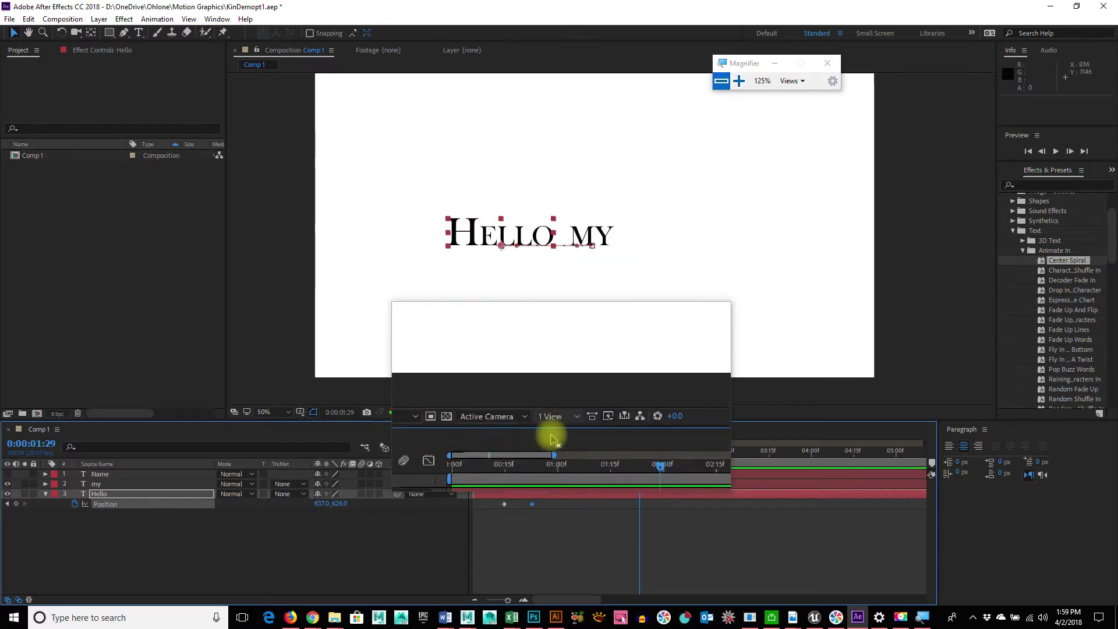
- Shift both of Hello's Position keyframes together so the first sits at 0:00:00:21, and preview the new timing
left_click_drag(547, 526, 498, 494)
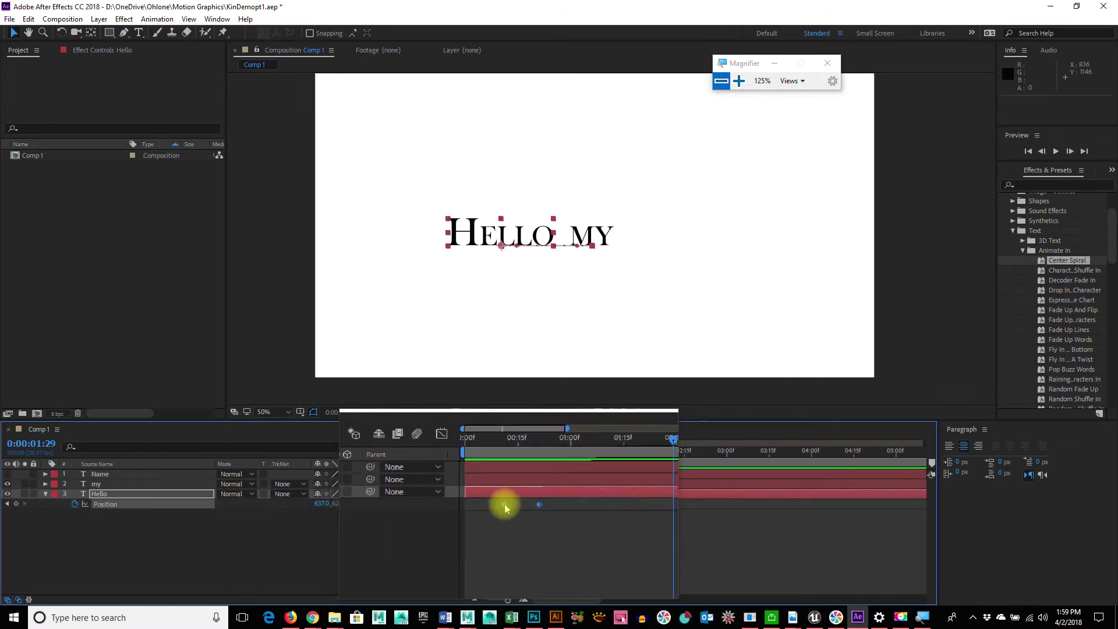
mouse_move(528, 505)
left_click_drag(528, 508, 534, 506)
key("Home")
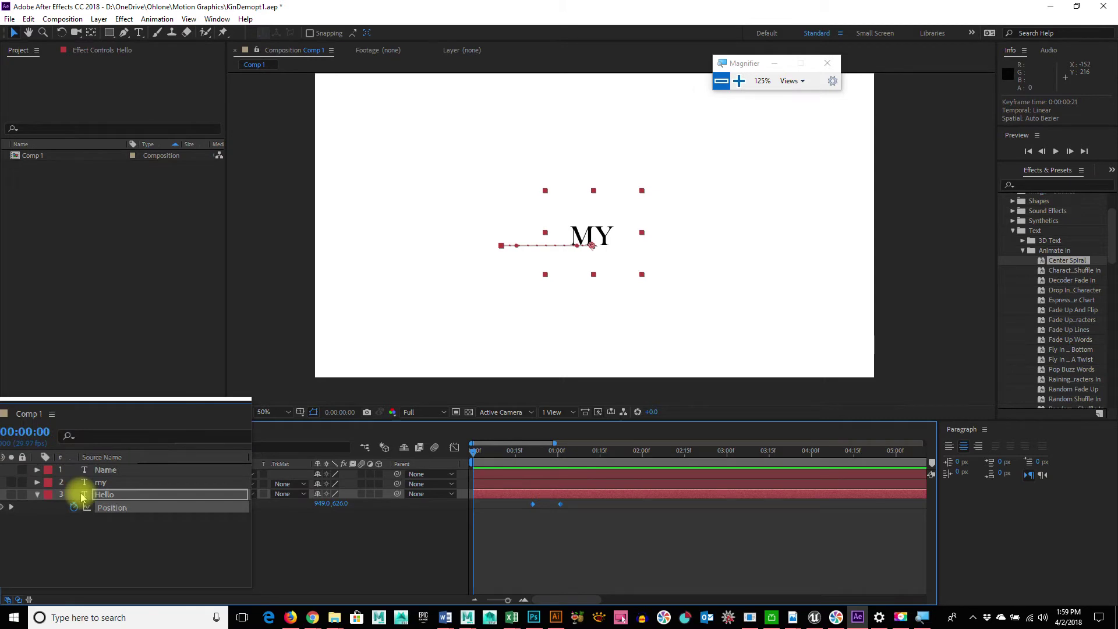
key("space")
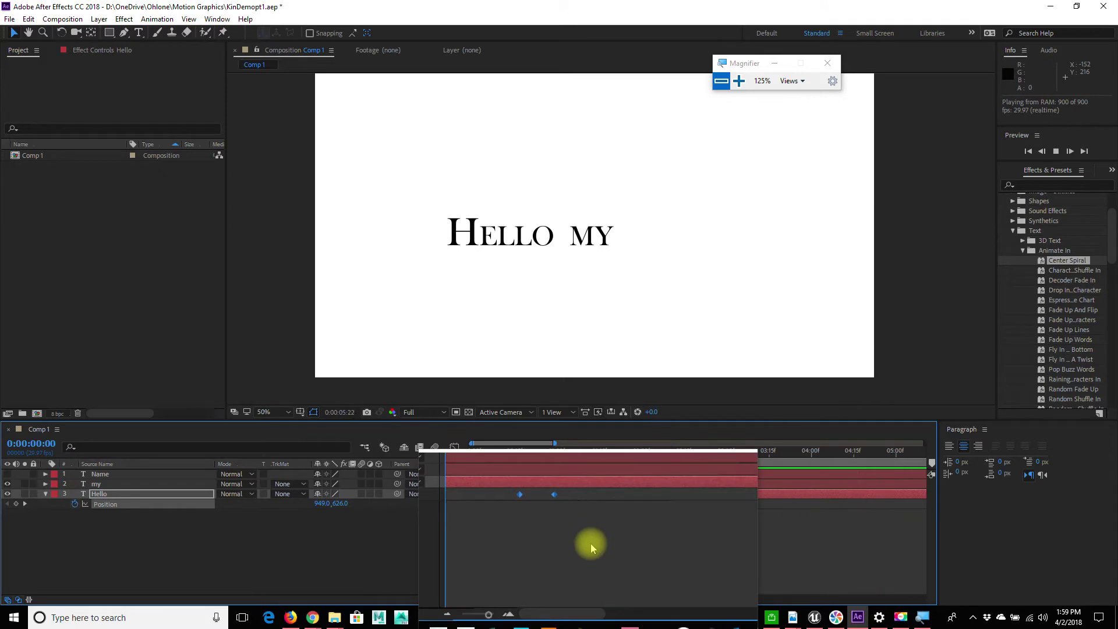
key("space")
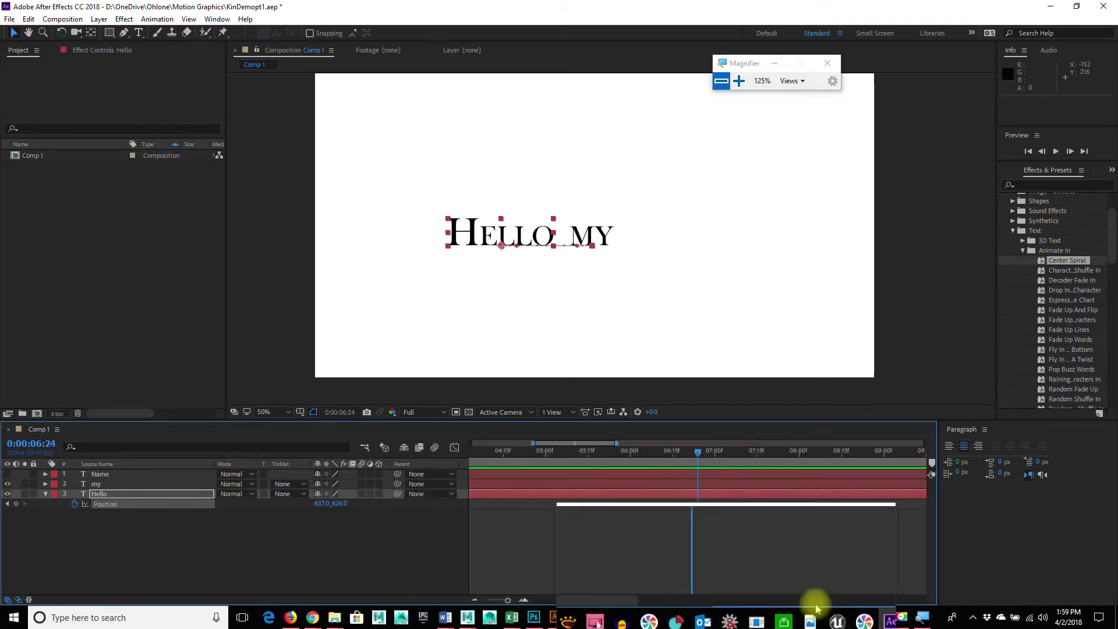
left_click(899, 553)
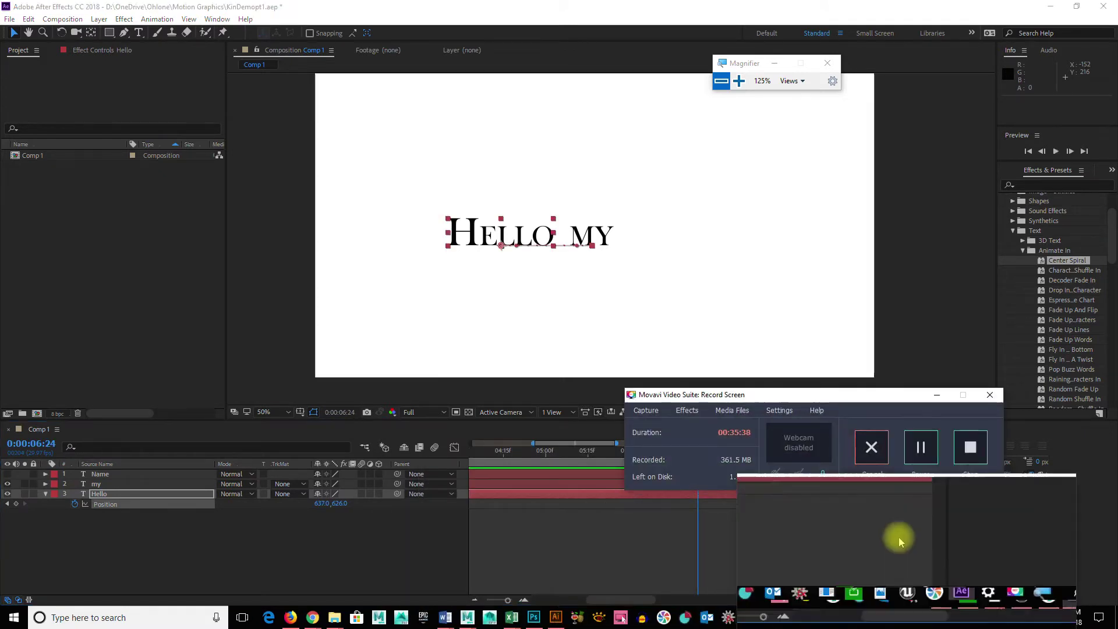
left_click(921, 466)
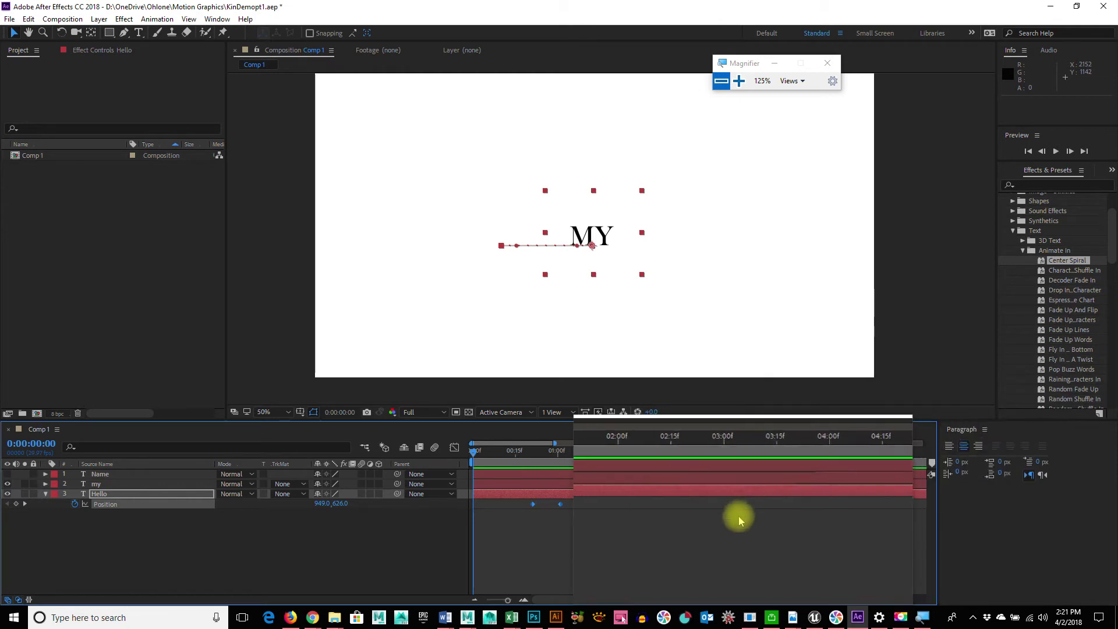
- Preview the retimed Hello animation and apply the Fly In From Bottom text preset to the my layer at 0:00:01:02
key("space")
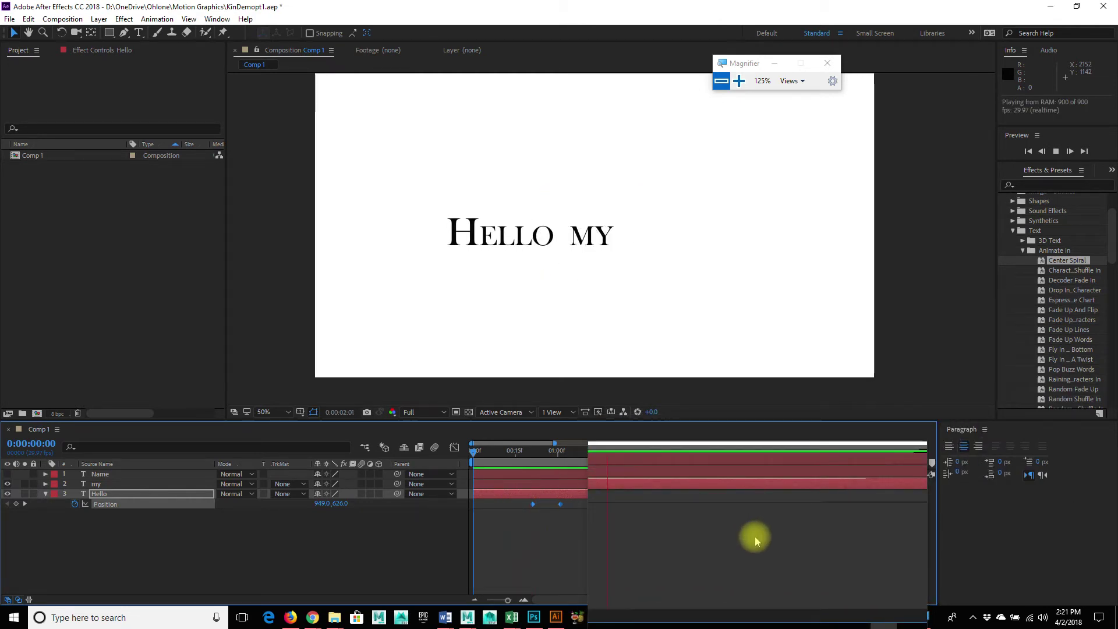
key("space")
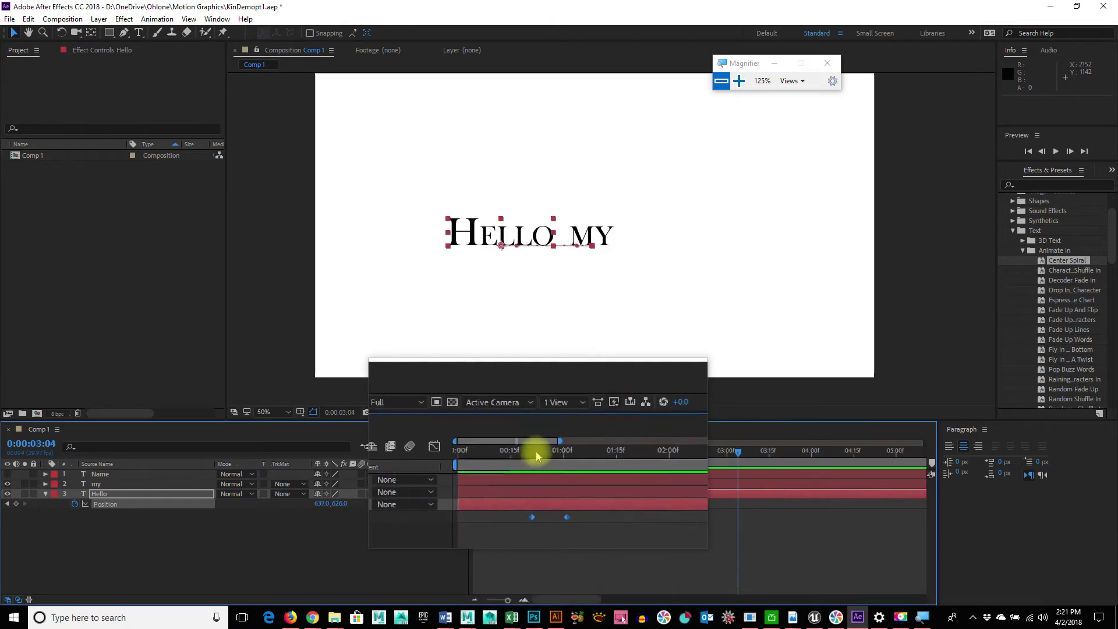
left_click(523, 452)
left_click_drag(523, 452, 564, 453)
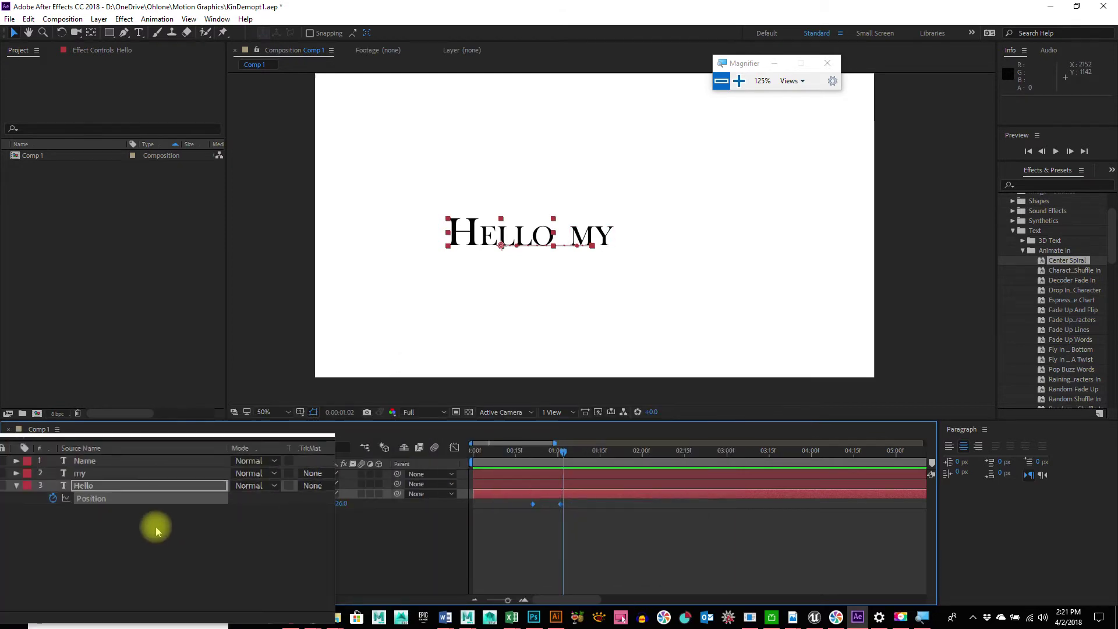
left_click(137, 485)
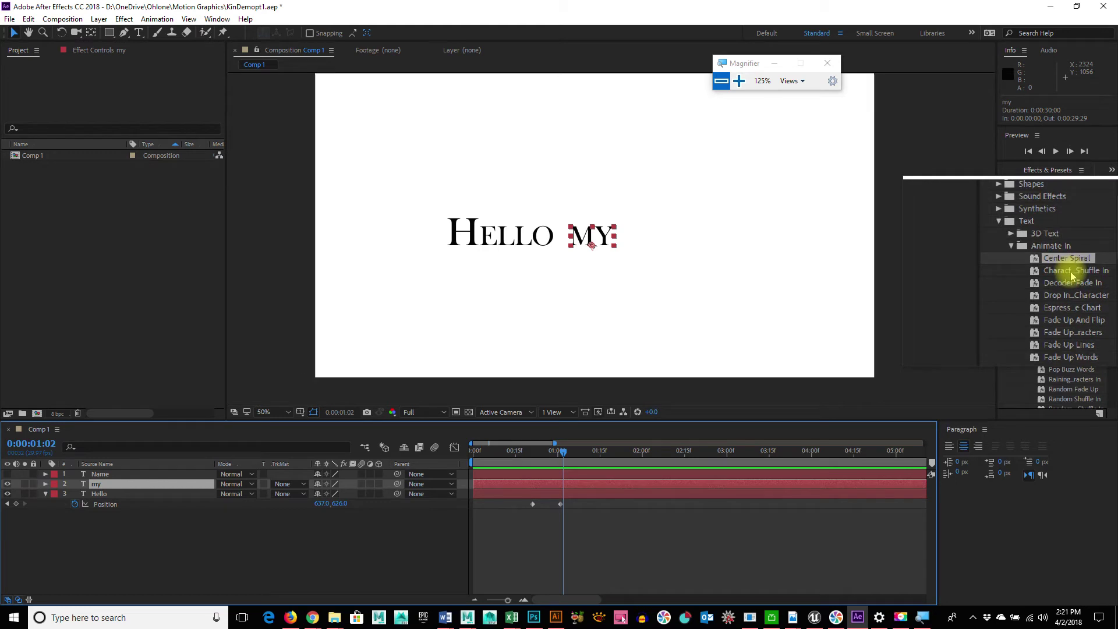
left_click(1088, 351)
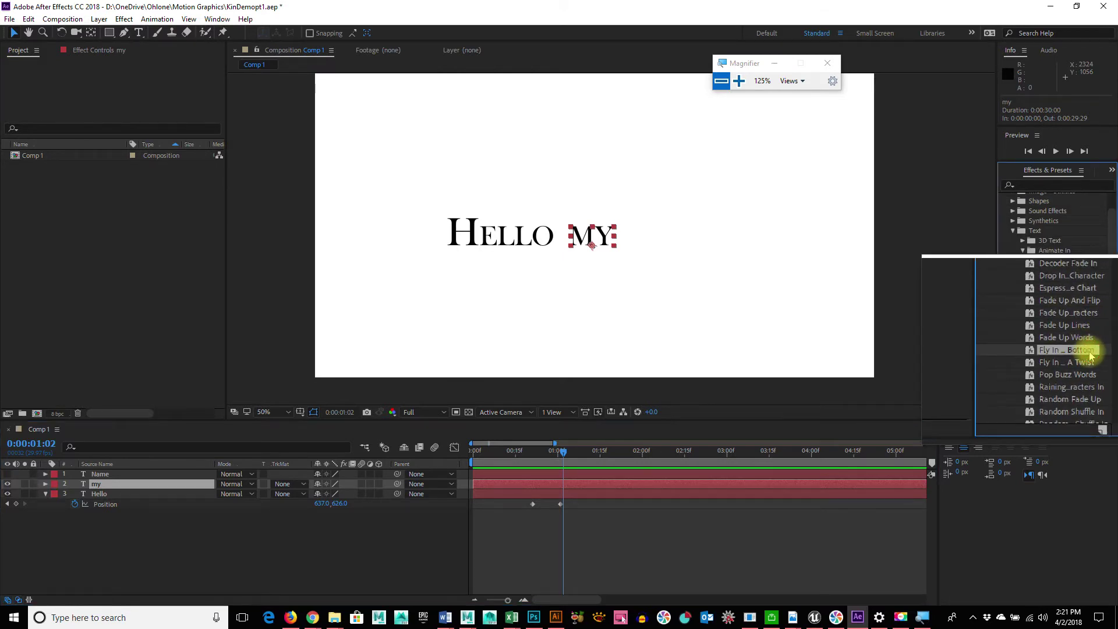
left_click_drag(1082, 353, 152, 486)
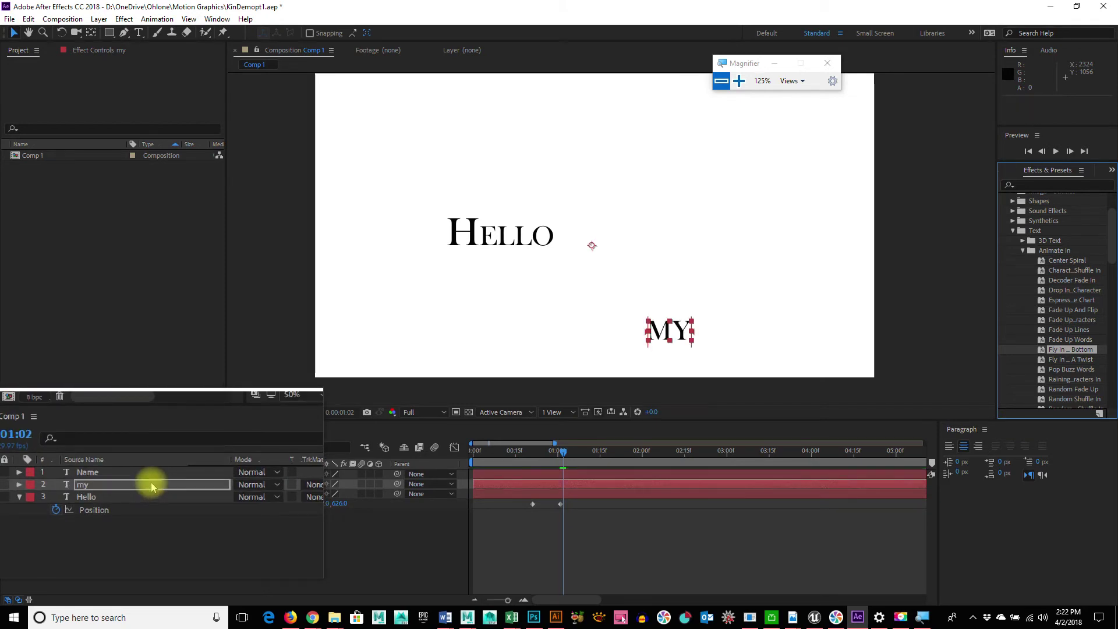
- Play the composition from the start to review how my flies in after Hello
left_click_drag(631, 452, 462, 448)
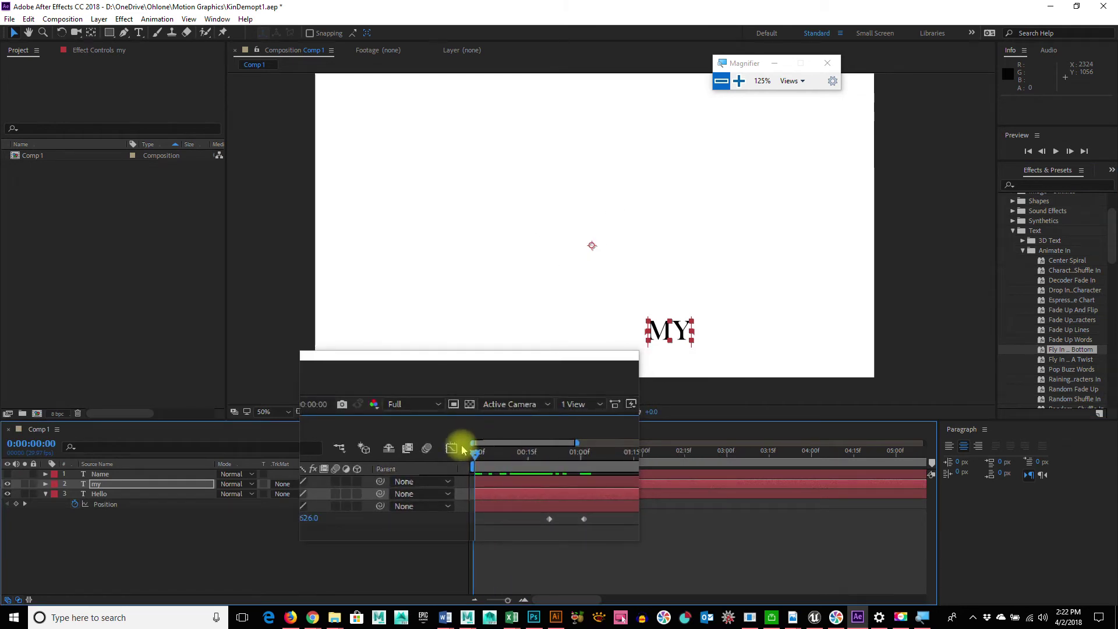
key("space")
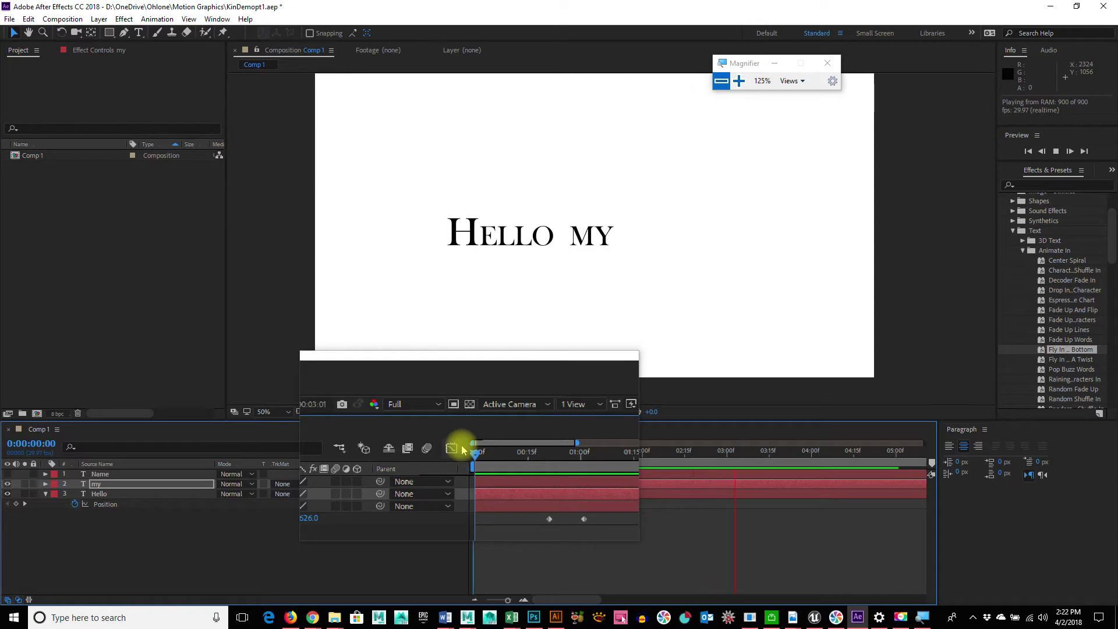
key("space")
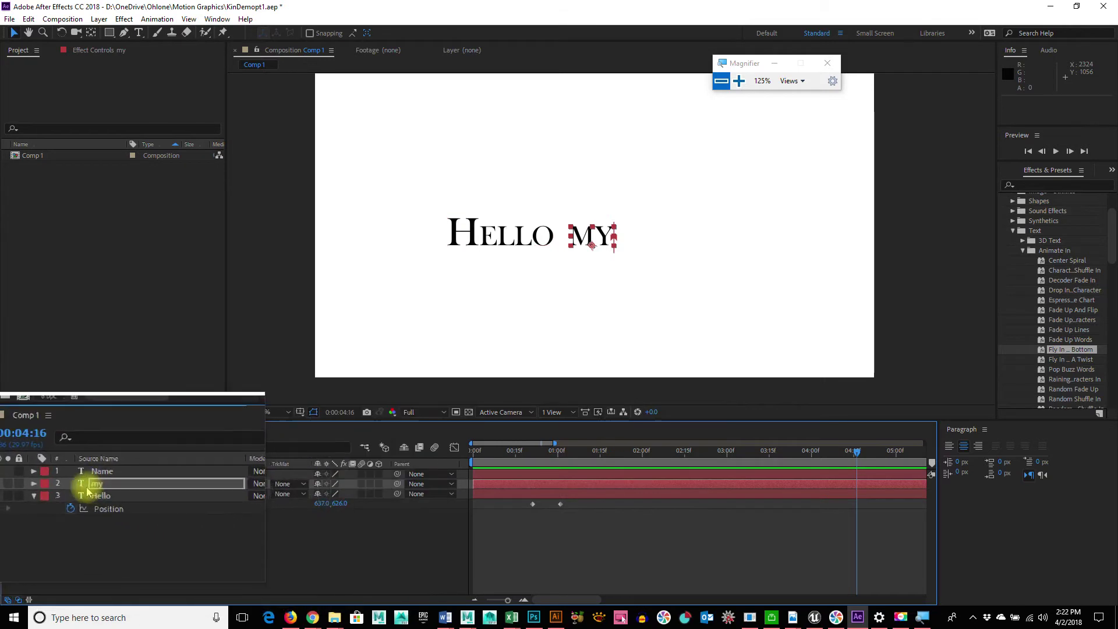
- Expand the my layer's Text group and its Animator 1 to expose the fly-in preset's settings
left_click(45, 484)
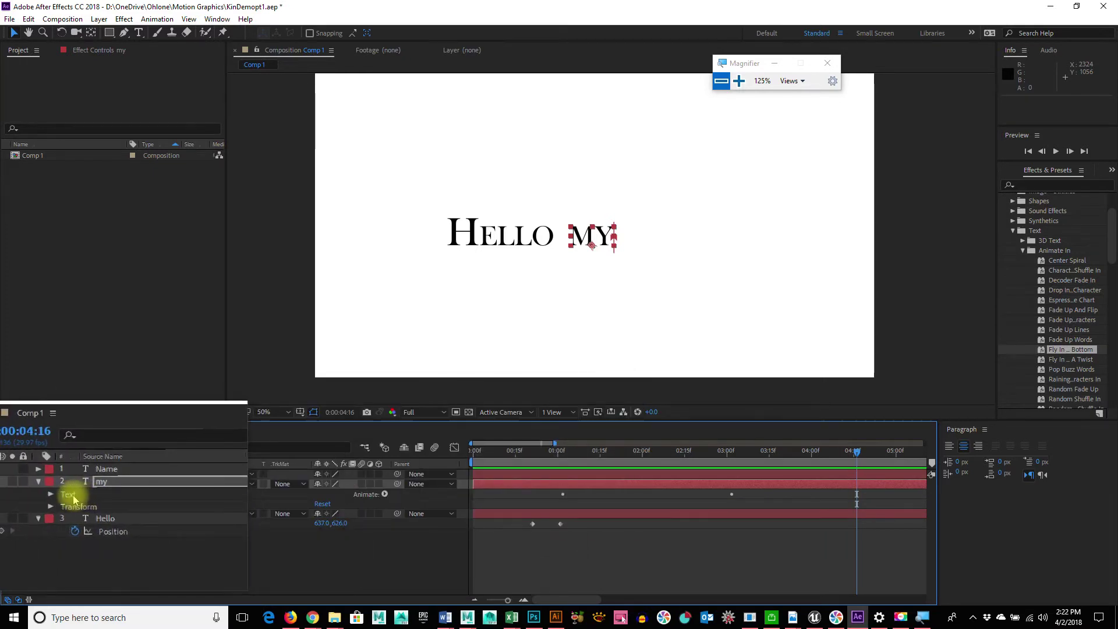
left_click(62, 495)
left_click(58, 495)
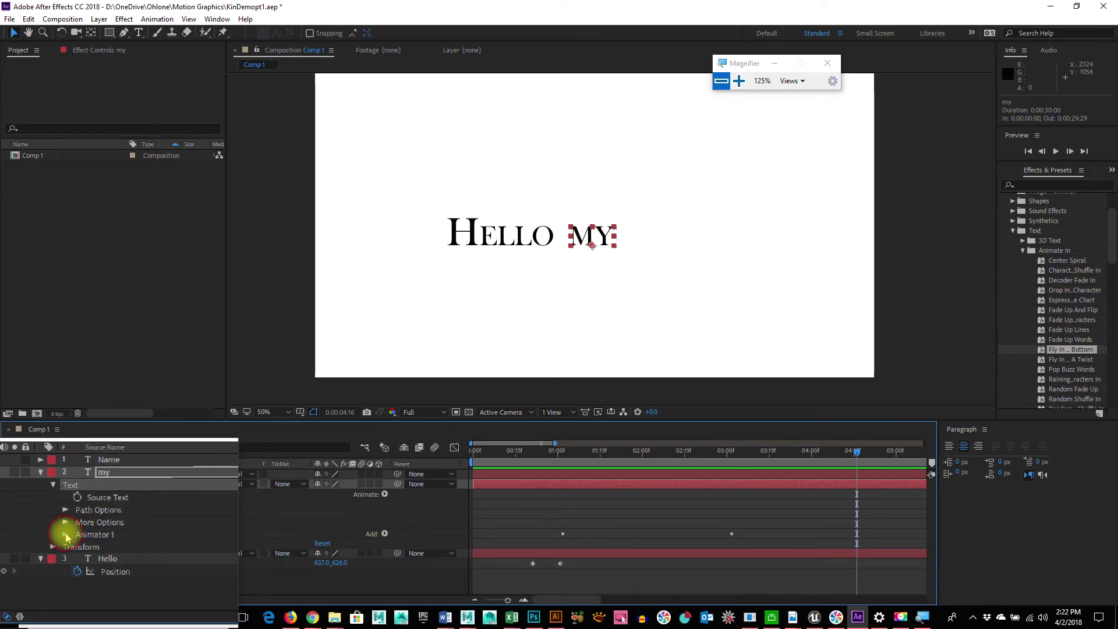
left_click(66, 536)
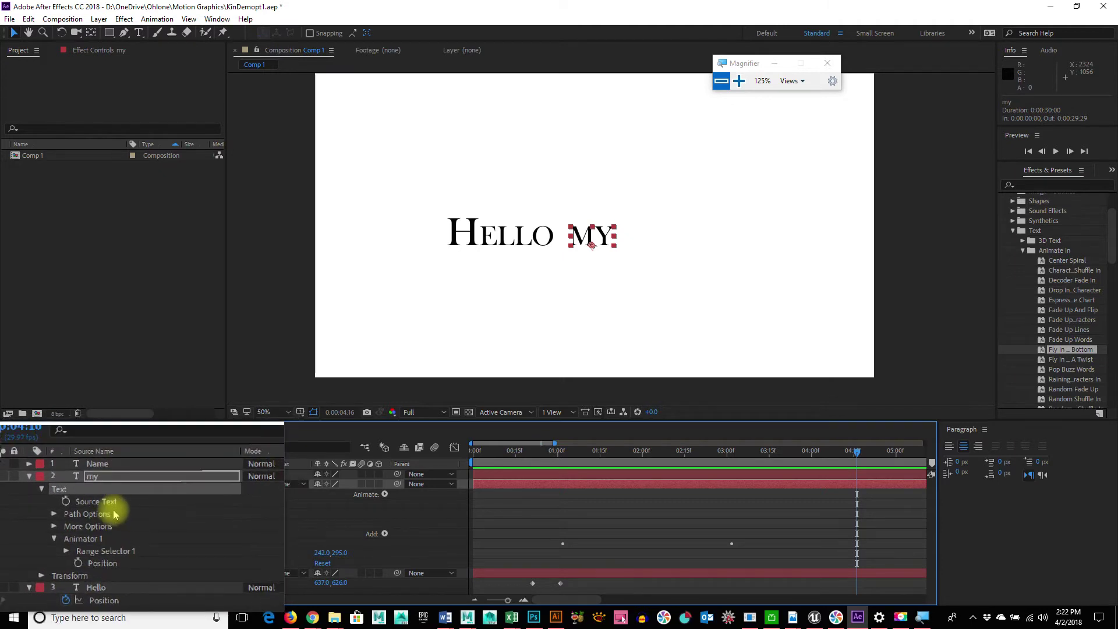
- Expand Range Selector 1 on the my layer, move its ending Start keyframe to 0:00:01:11, and preview the faster fly-in
mouse_move(661, 452)
left_mouse_down()
mouse_move(562, 449)
mouse_move(739, 462)
mouse_move(561, 482)
mouse_move(728, 480)
left_mouse_up()
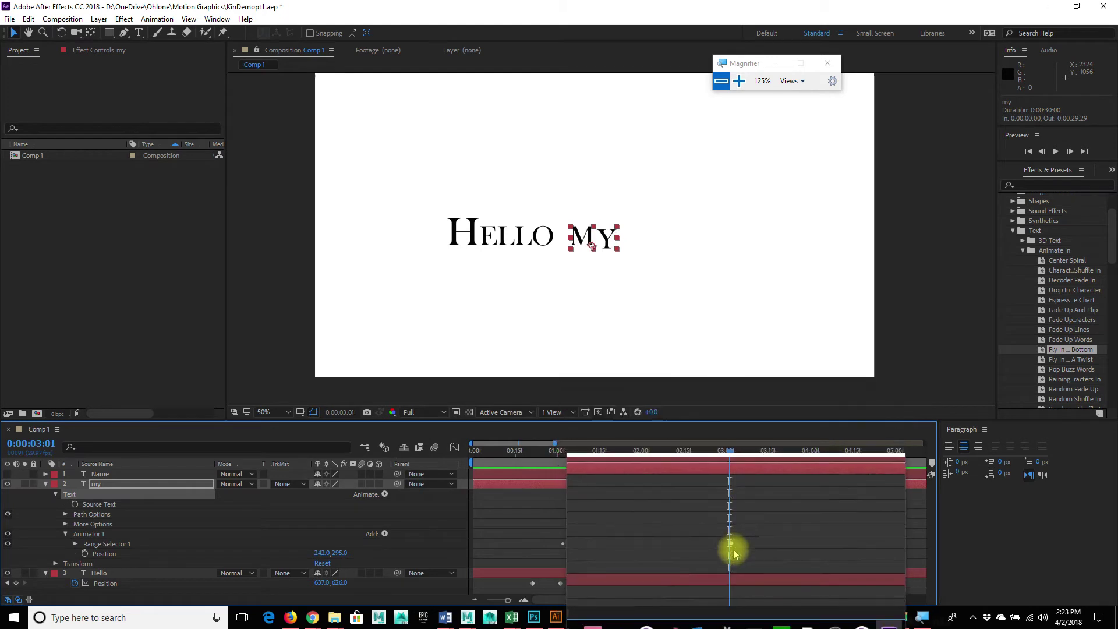
left_click(731, 554)
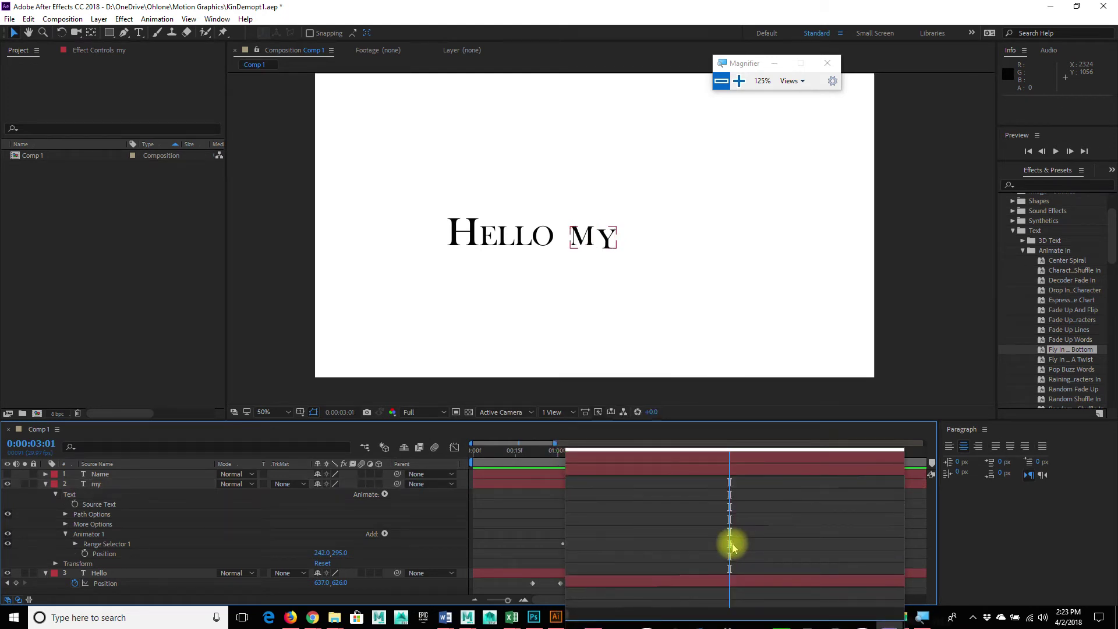
left_click_drag(709, 531, 734, 553)
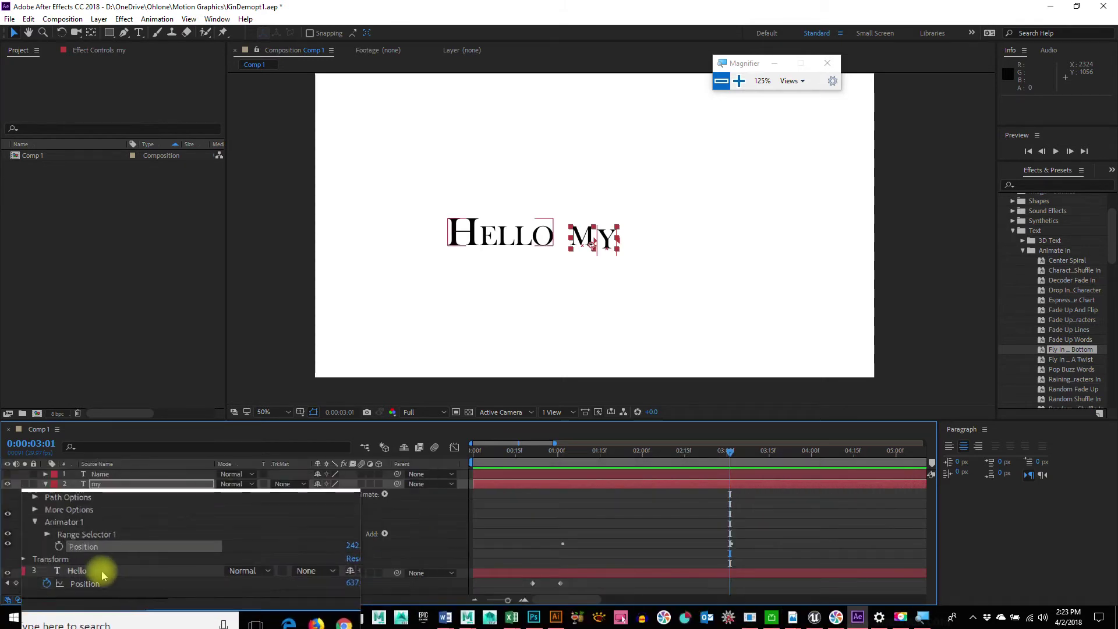
left_click(75, 545)
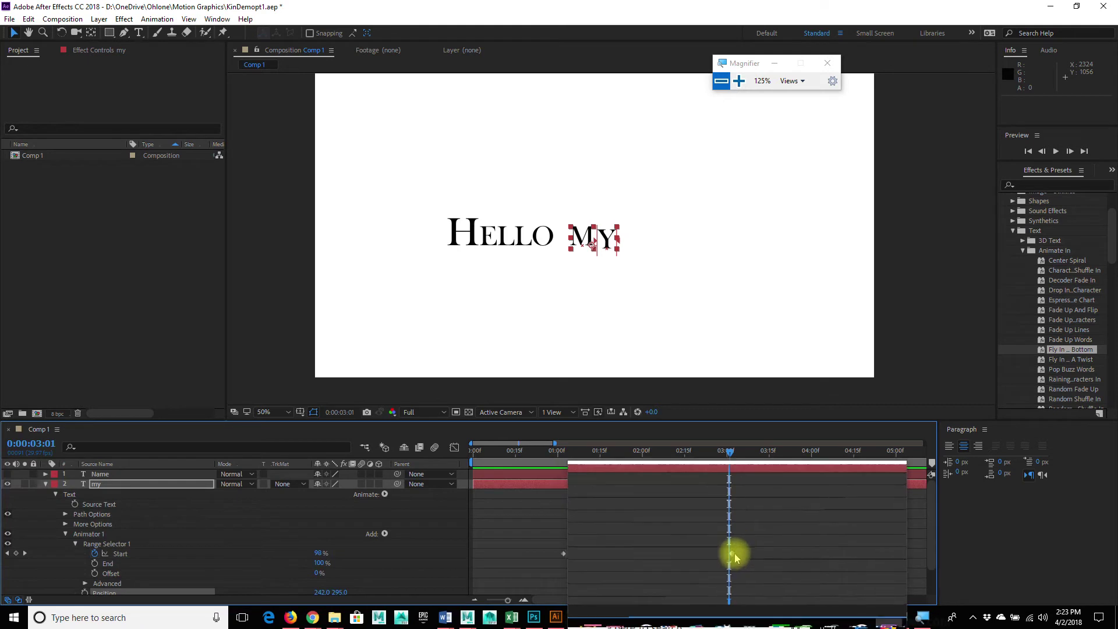
left_click_drag(733, 557, 587, 561)
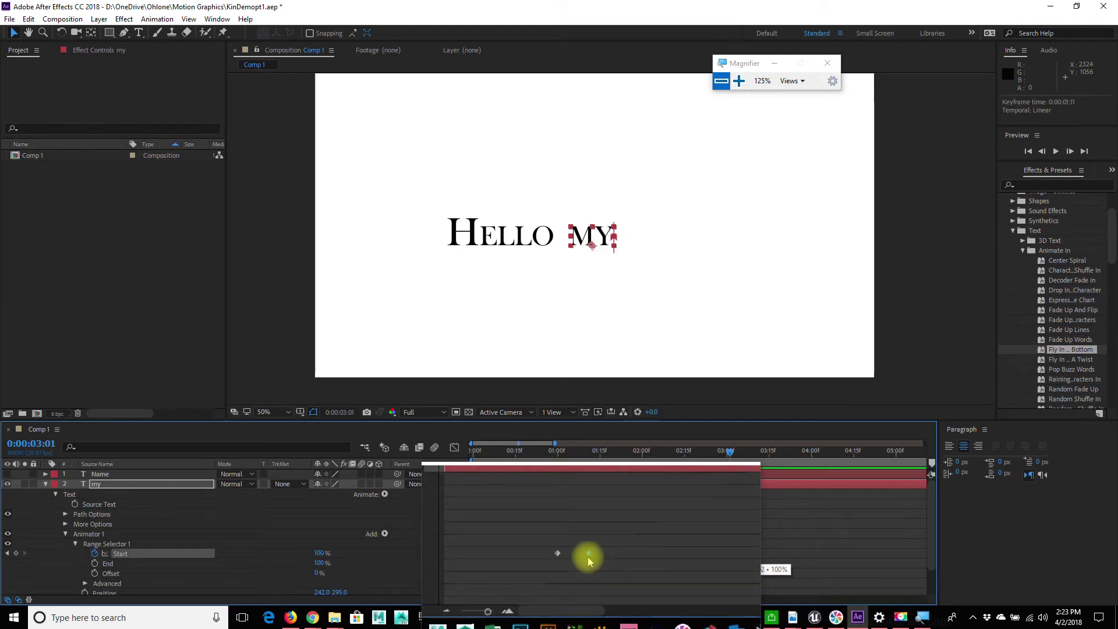
key("space")
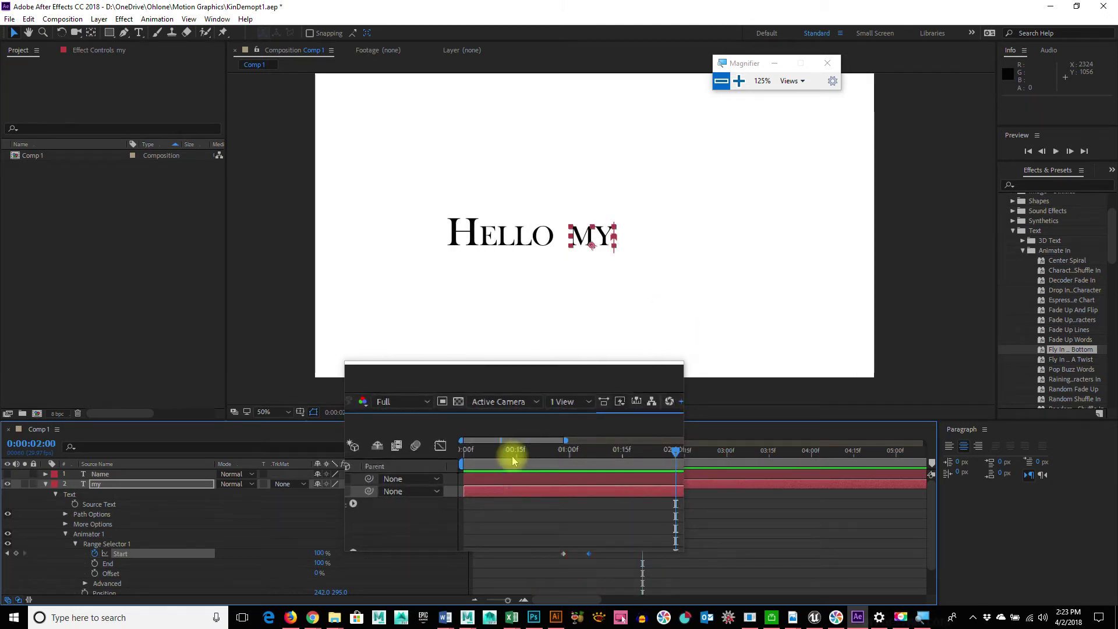
- Shift both of my's Start keyframes earlier together so the last sits at 0:00:01:05, and play the composition from the start
left_click_drag(550, 533, 594, 564)
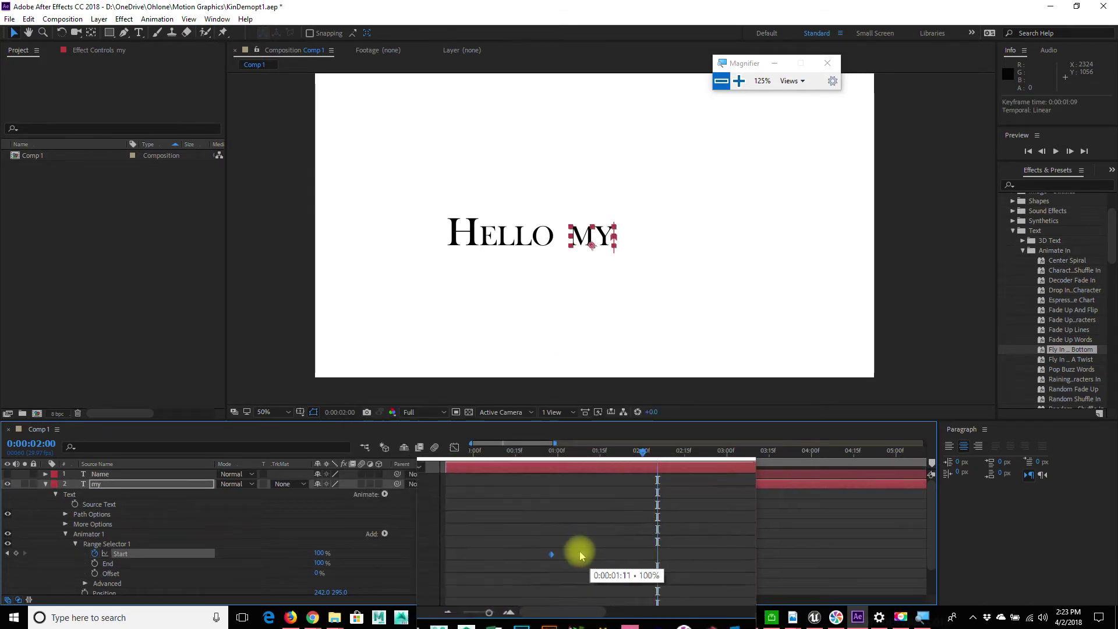
left_click_drag(574, 553, 572, 546)
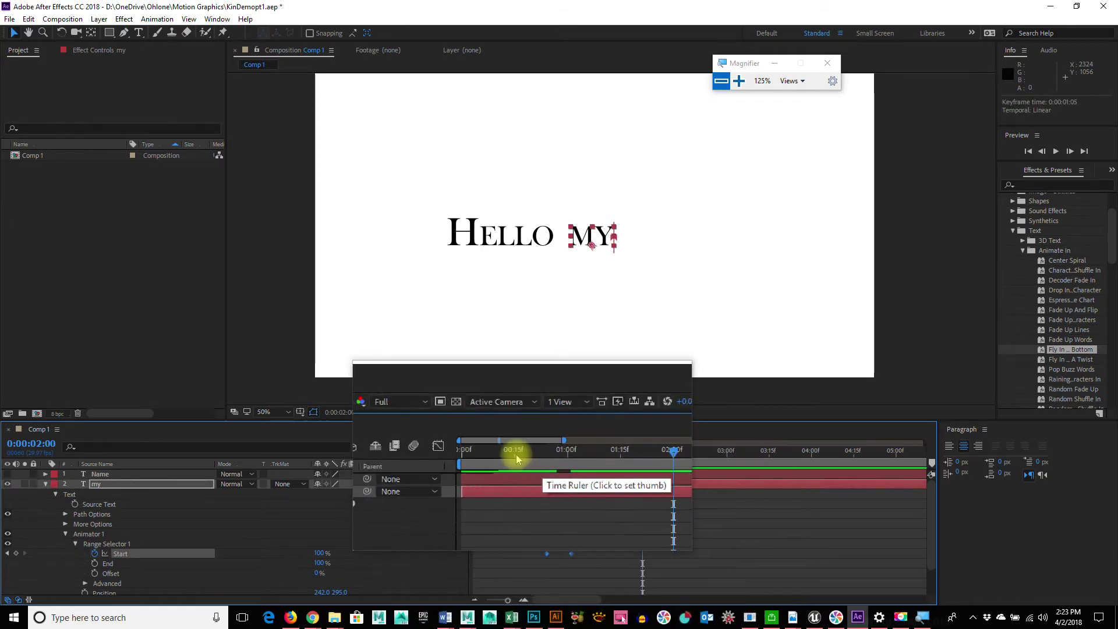
left_click_drag(516, 455, 467, 451)
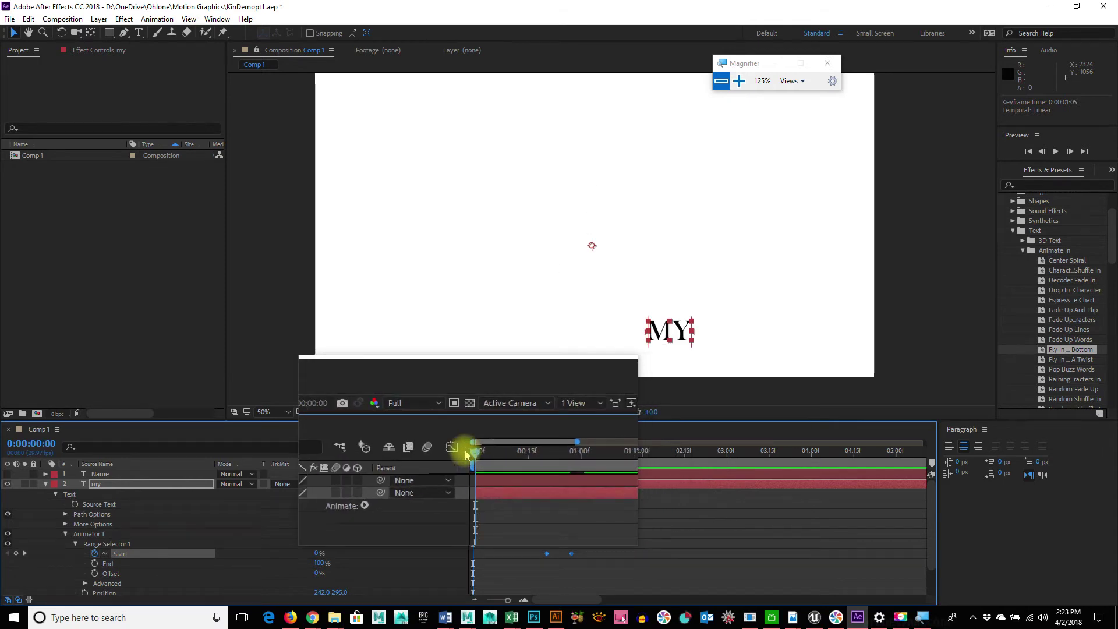
key("space")
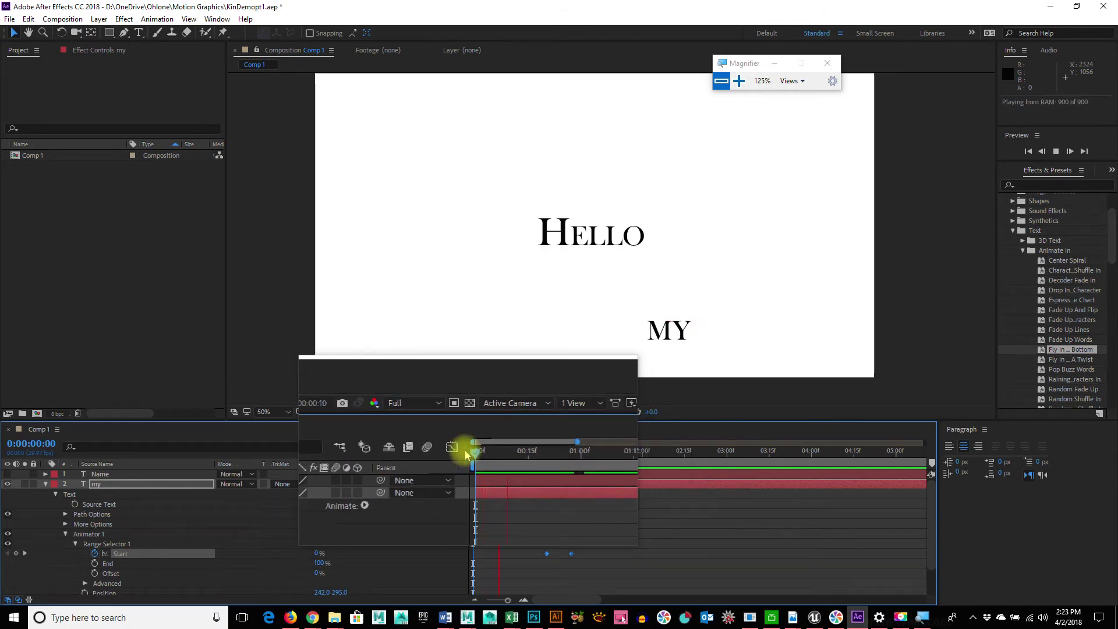
key("space")
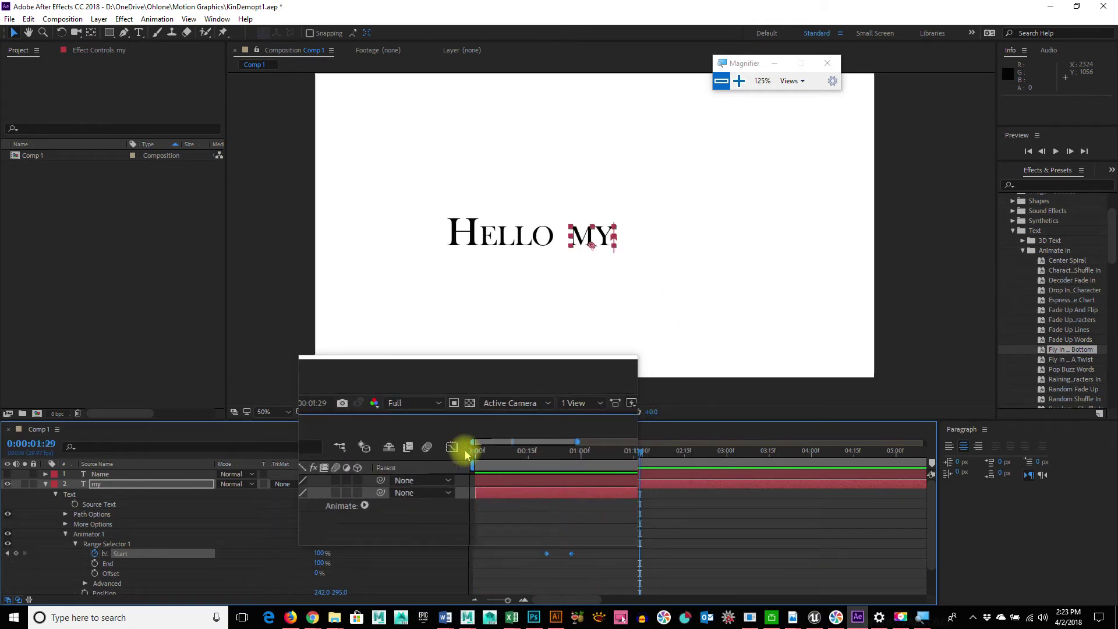
- Replay the composition from 0:00:00:00 to check how my's fly-in lines up with Hello's slide
left_click(474, 452)
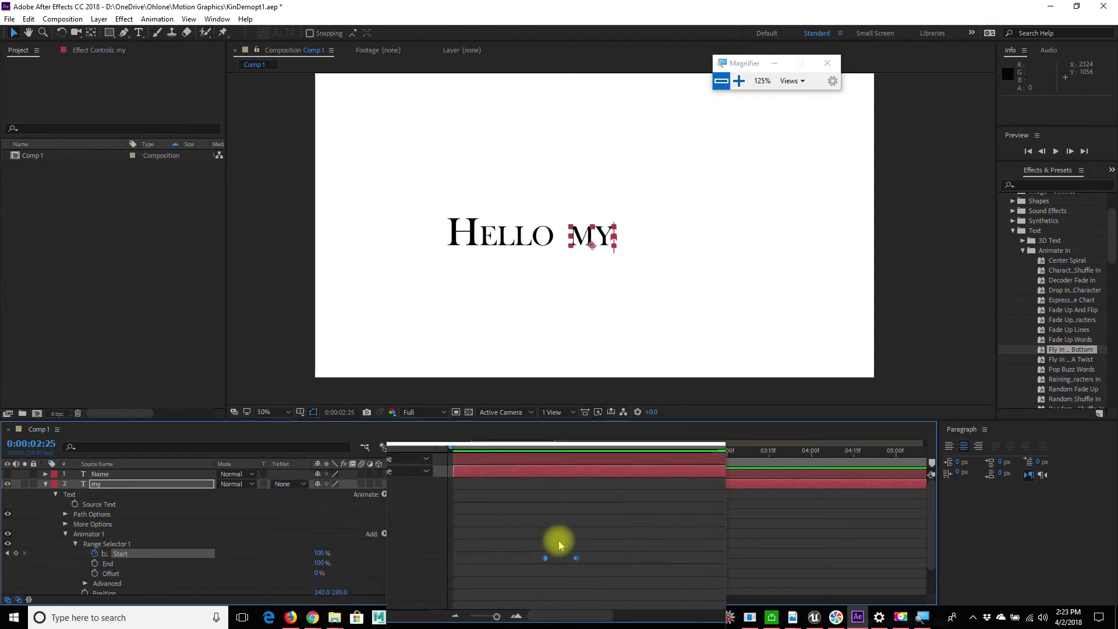
mouse_move(570, 557)
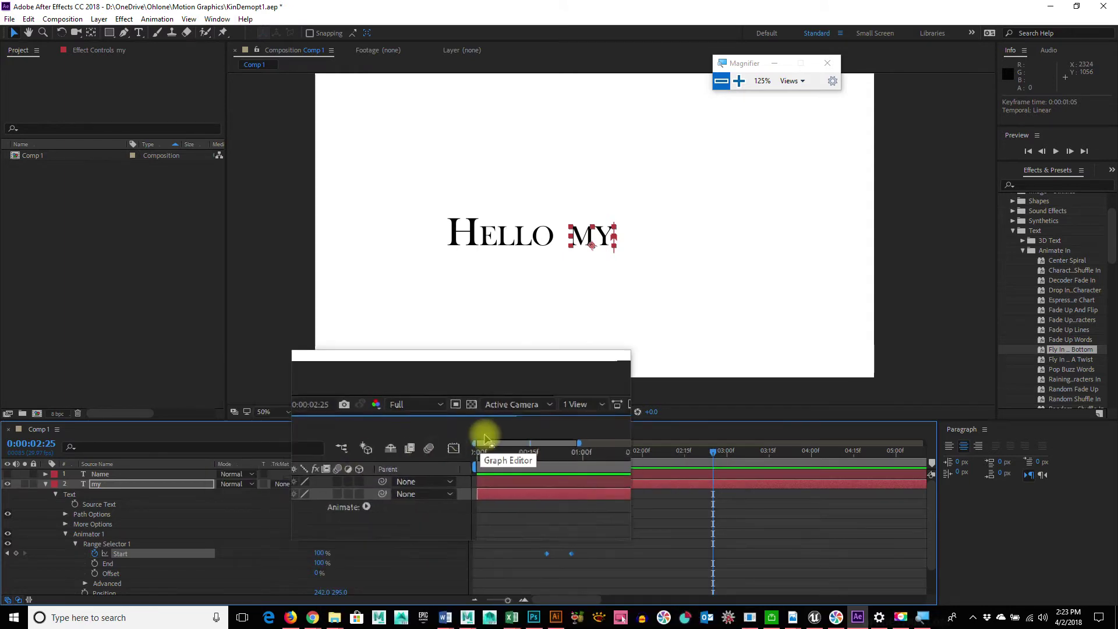
left_click_drag(482, 453, 428, 454)
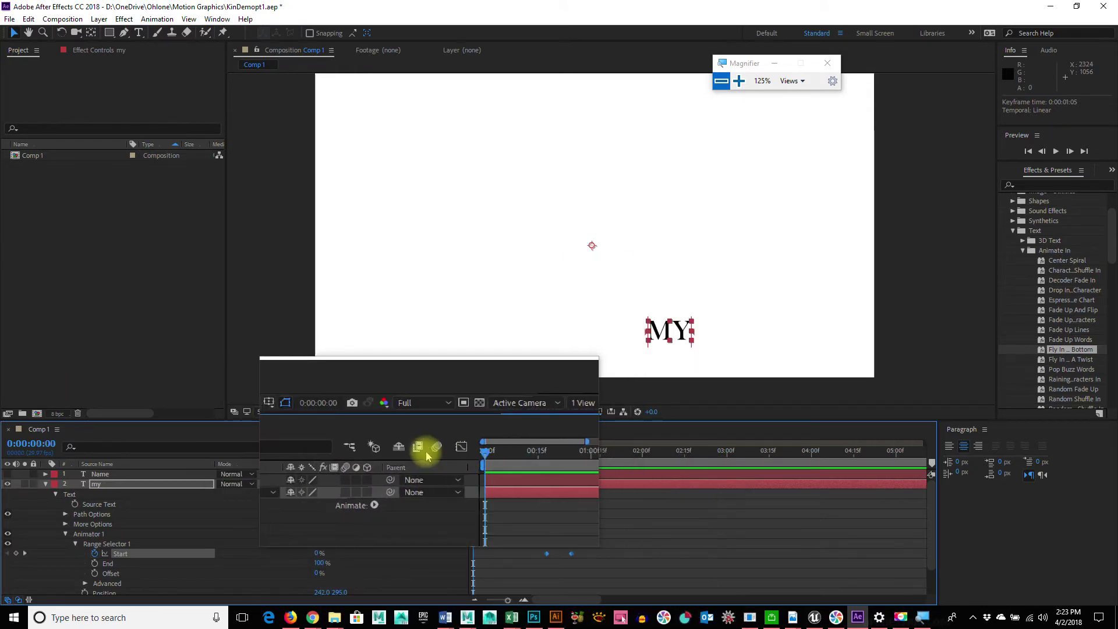
key("space")
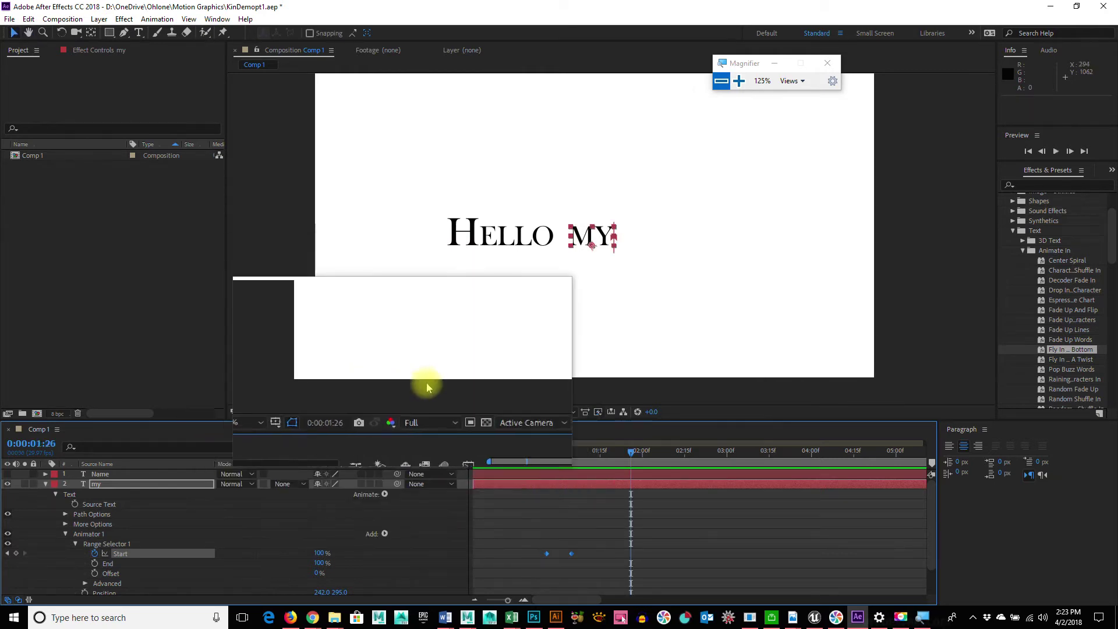
- Move my's ending Start keyframe alone to 0:00:01:01 and set the current time to 0:00:00:26
left_click(579, 549)
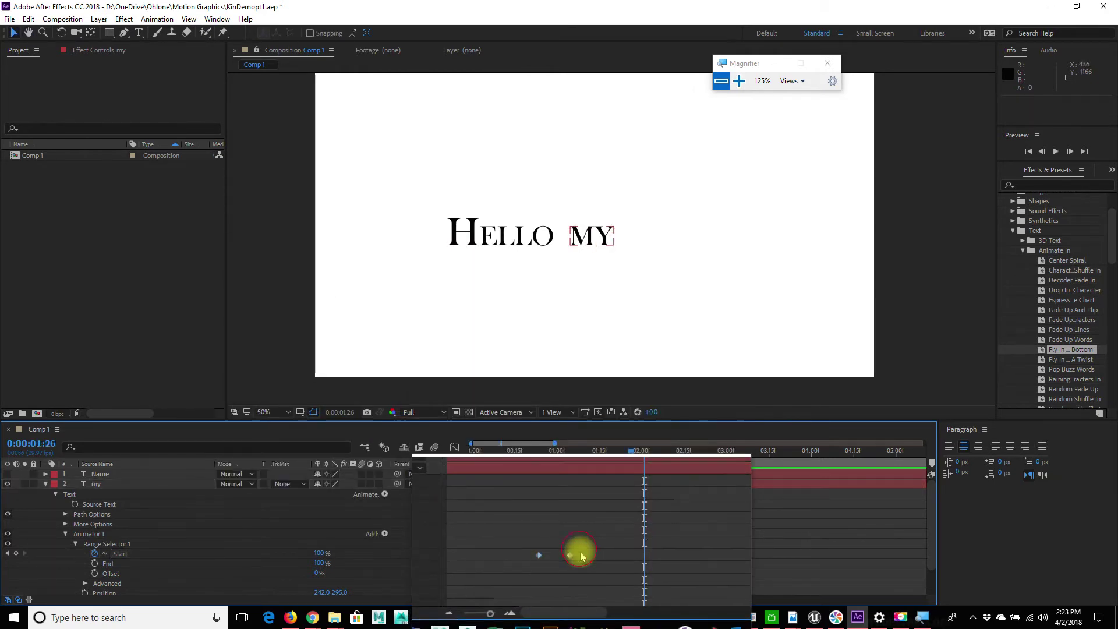
left_click(562, 554)
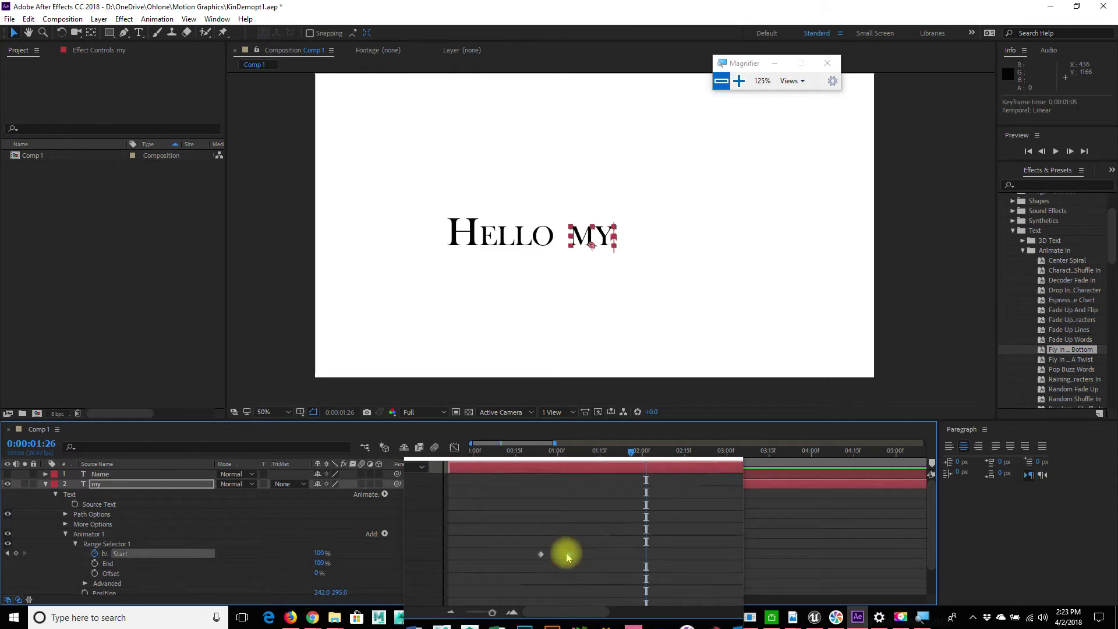
left_click_drag(567, 457, 545, 477)
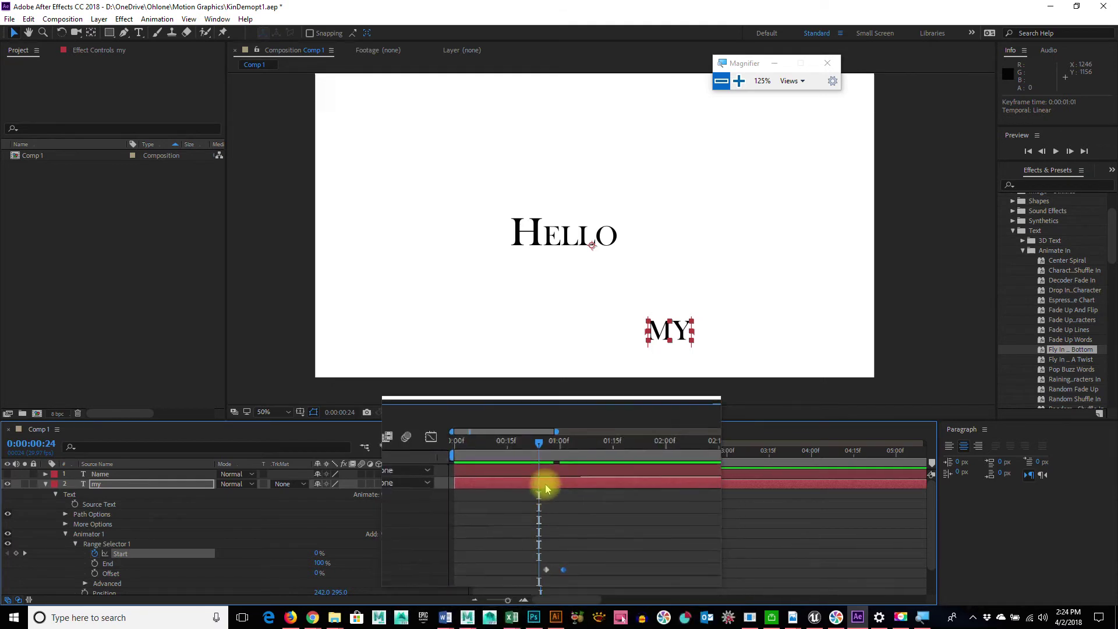
mouse_move(541, 452)
left_mouse_down()
mouse_move(560, 453)
mouse_move(547, 453)
left_mouse_up()
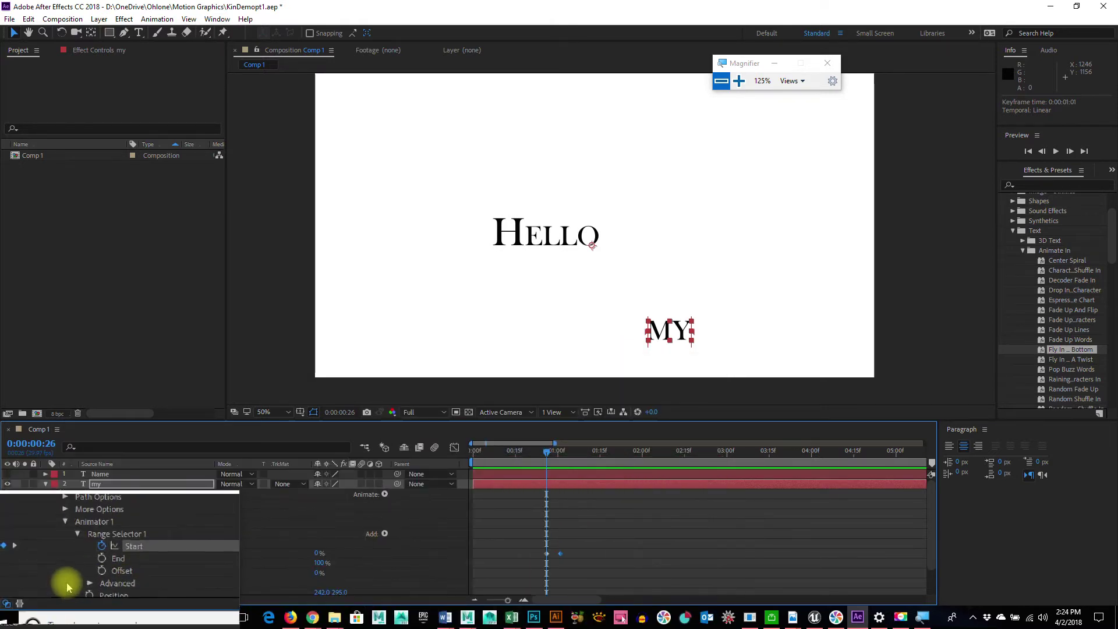
- Examine the my layer's Animator 1 settings, including the Advanced options of Range Selector 1
scroll(140, 589, "down", 2)
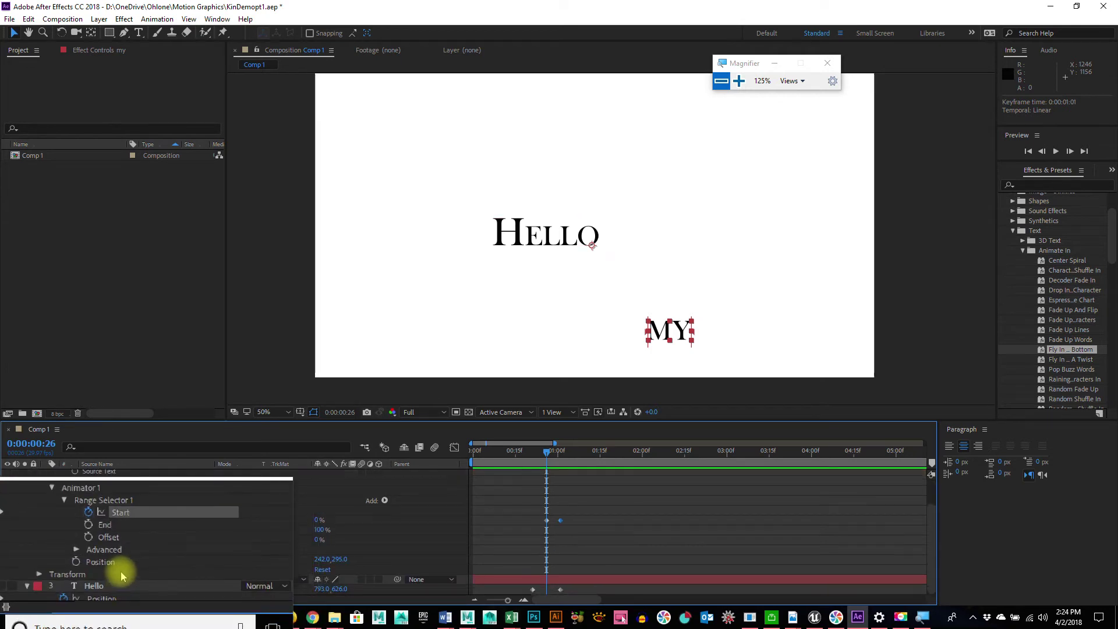
scroll(123, 564, "up", 2)
scroll(124, 564, "up", 2)
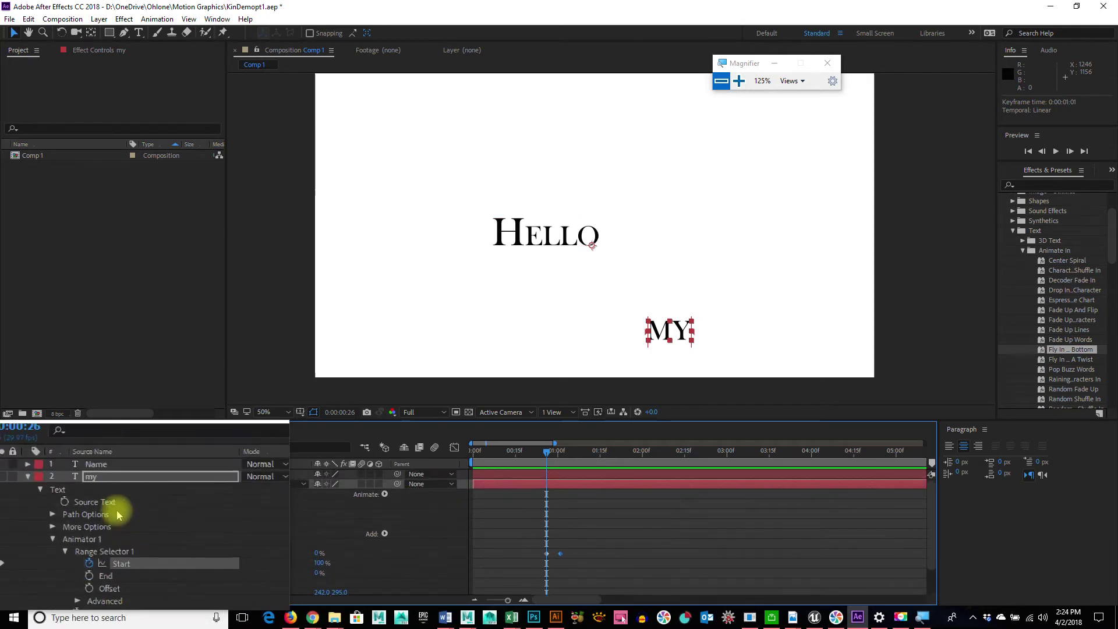
scroll(87, 548, "down", 2)
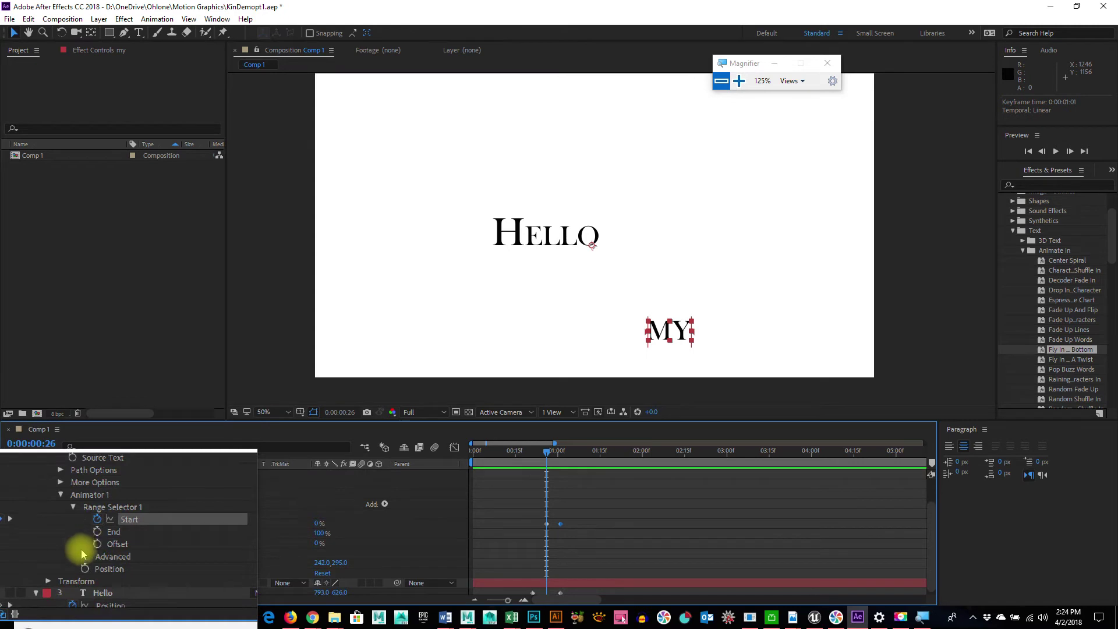
scroll(88, 562, "up", 1)
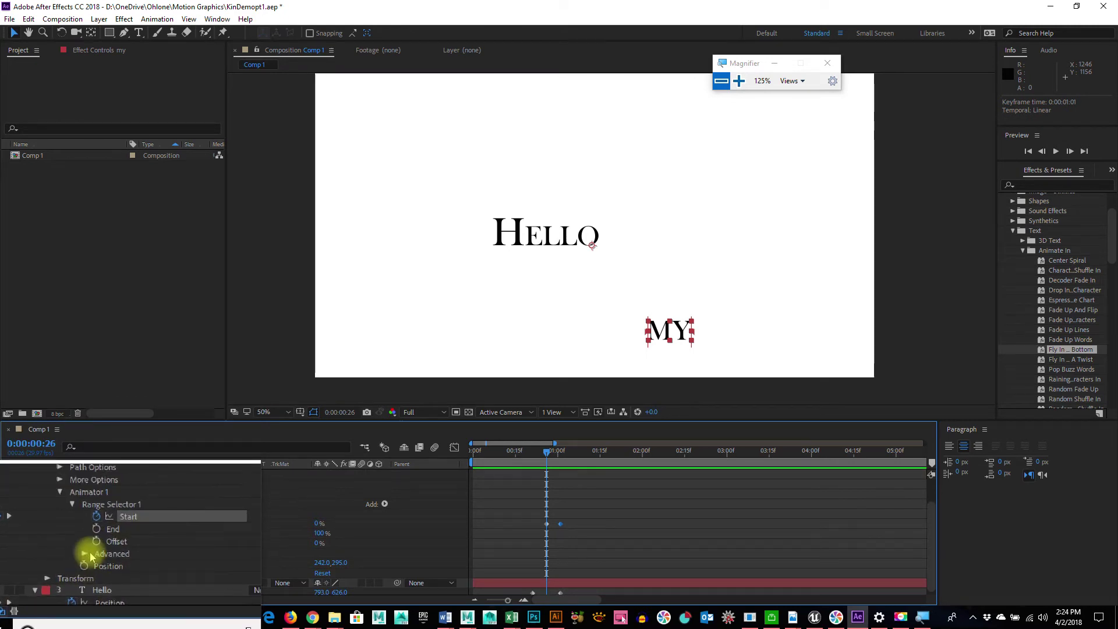
left_click(87, 554)
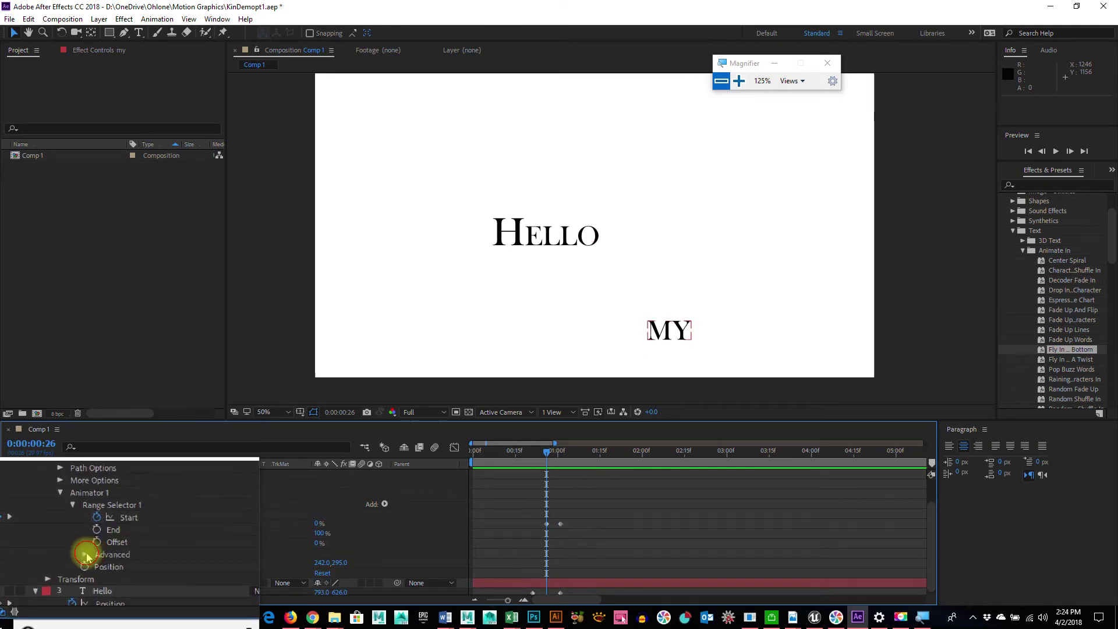
scroll(87, 557, "down", 3)
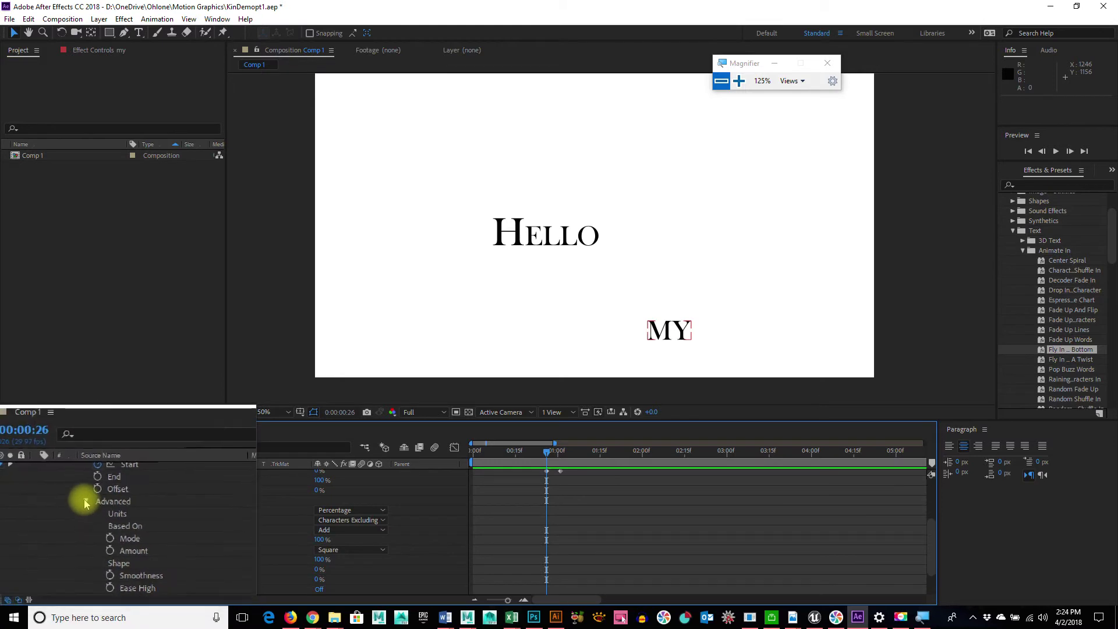
left_click(81, 504)
scroll(72, 535, "up", 4)
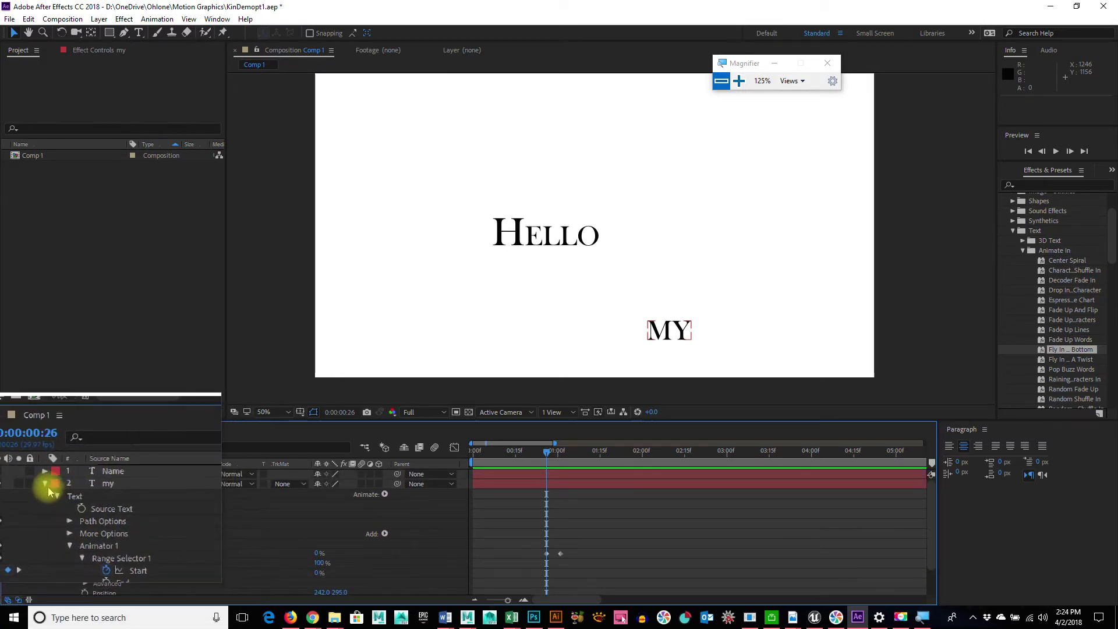
- Look through the my layer's full property list, including its Transform properties
left_click(45, 485)
left_click(45, 485)
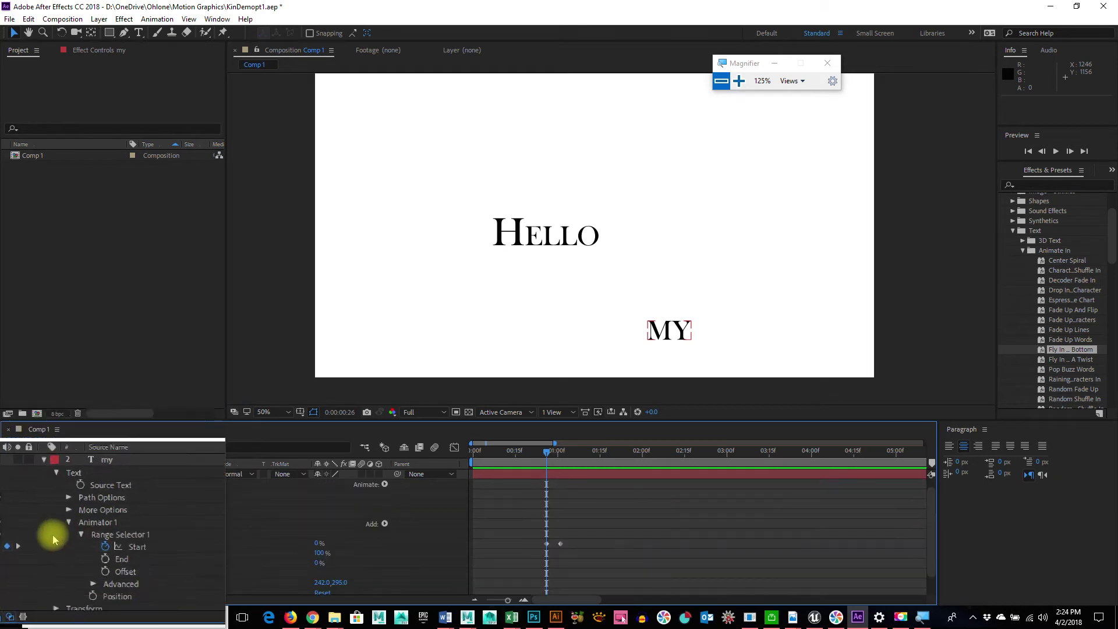
scroll(52, 534, "down", 2)
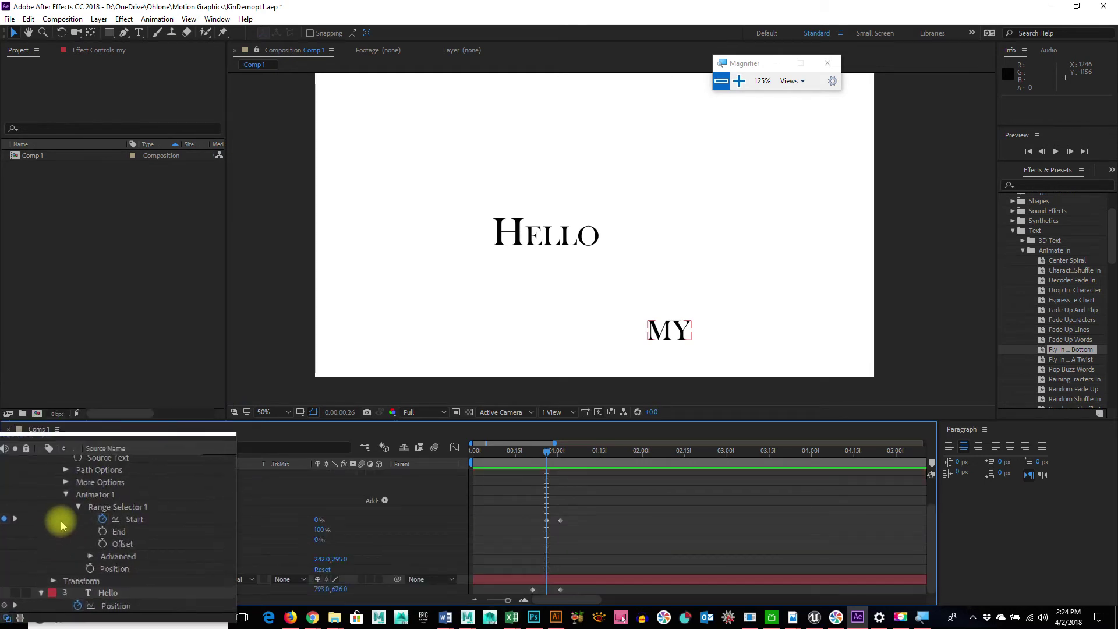
scroll(64, 501, "up", 2)
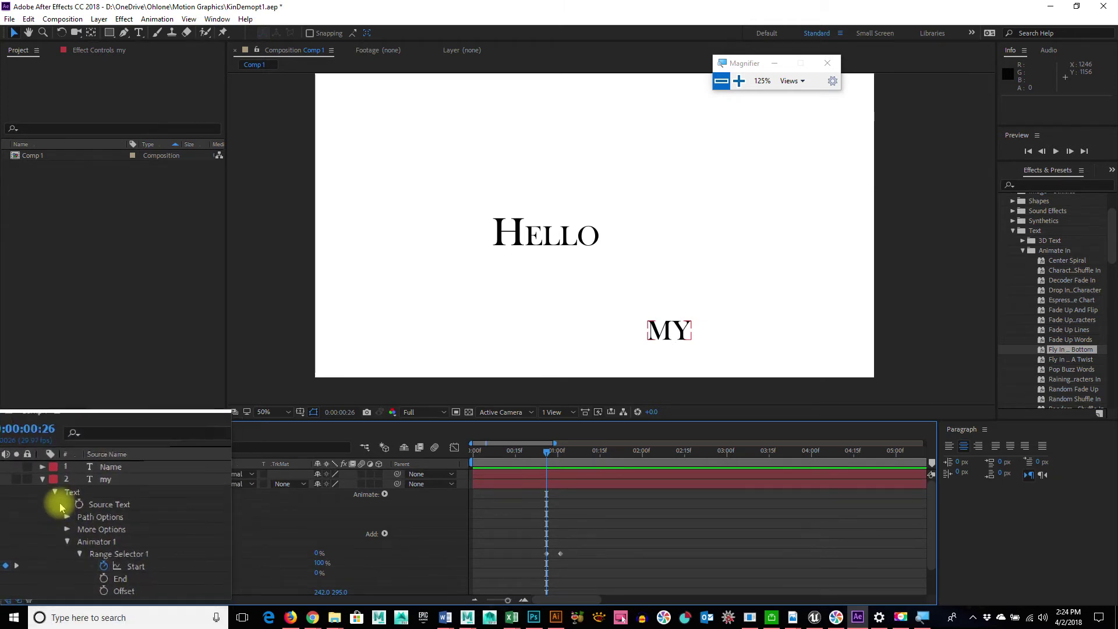
scroll(59, 502, "down", 2)
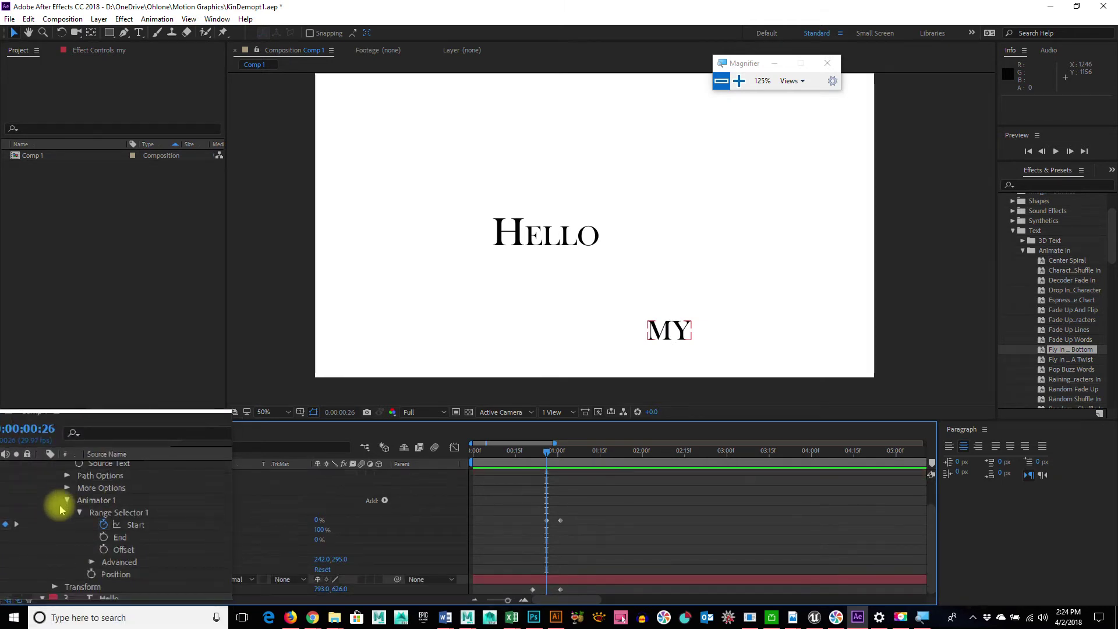
scroll(54, 553, "down", 1)
left_click(57, 569)
scroll(76, 574, "down", 3)
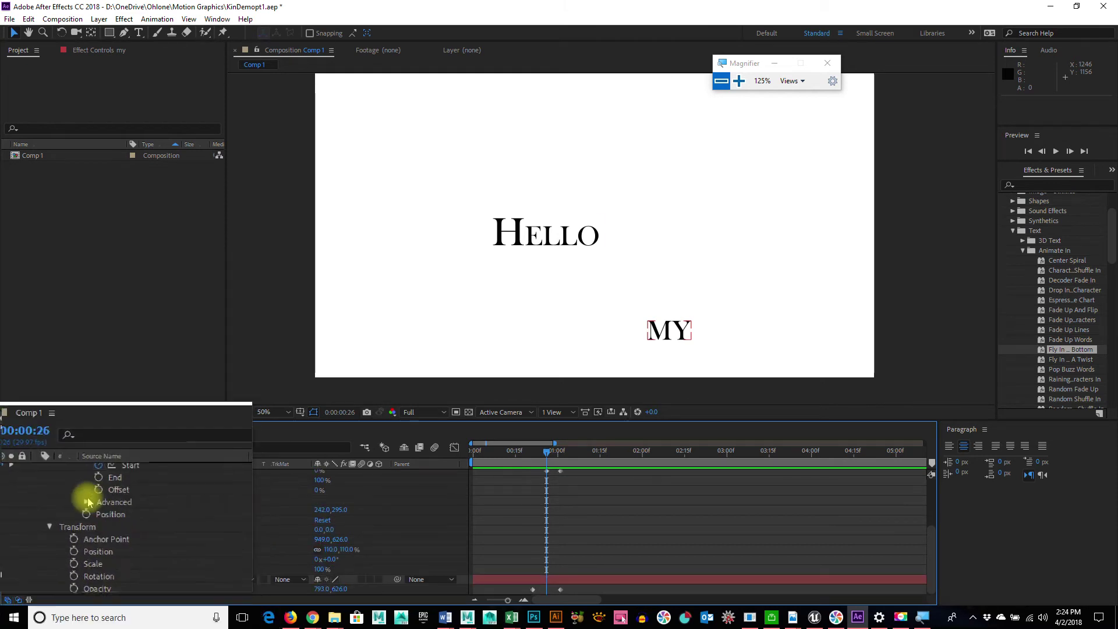
scroll(79, 513, "up", 4)
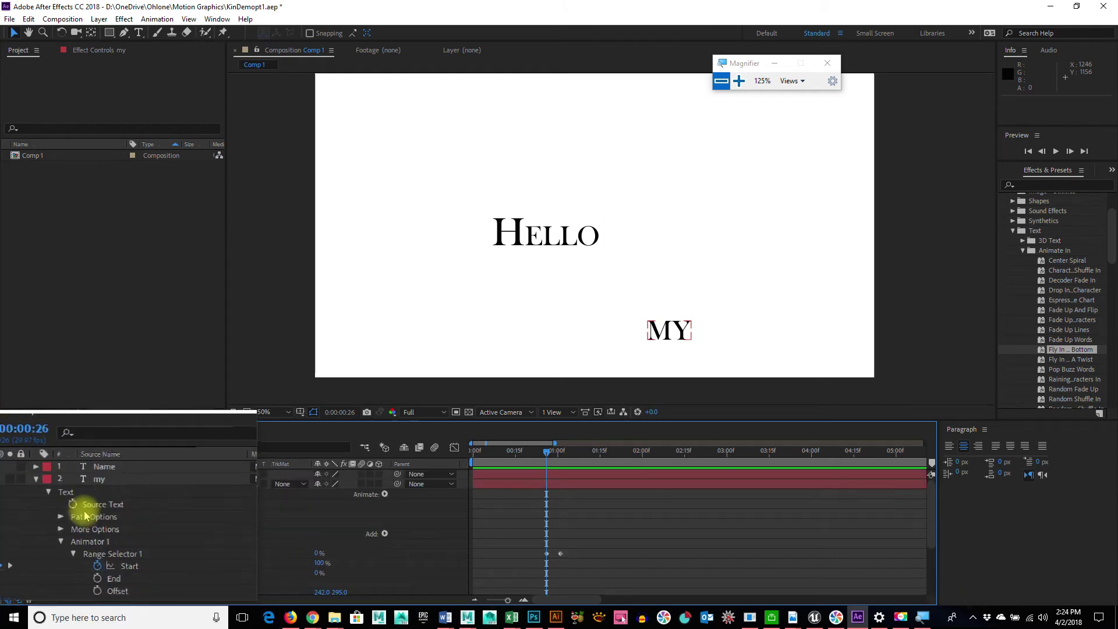
- Collapse the my layer's property groups and reveal only its Opacity property
left_click(47, 485)
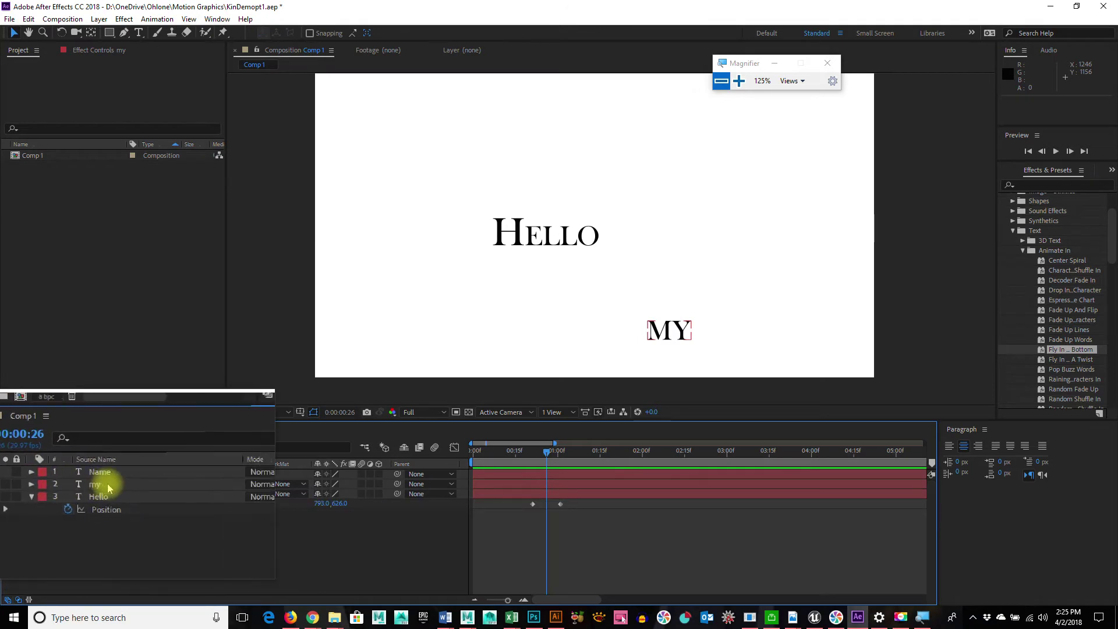
left_click(102, 488)
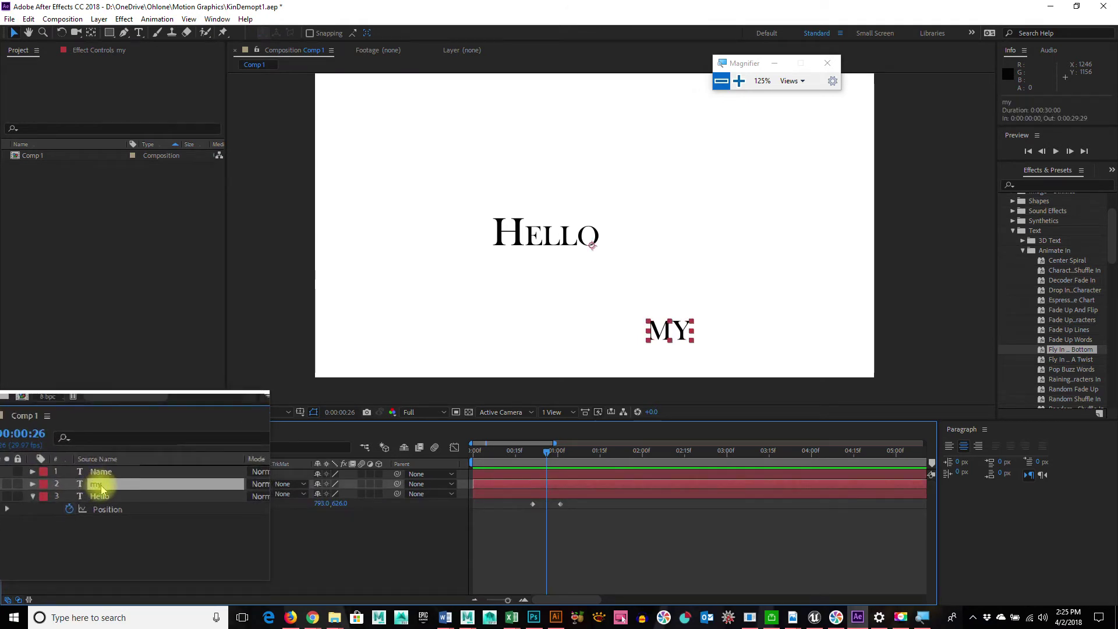
key("t")
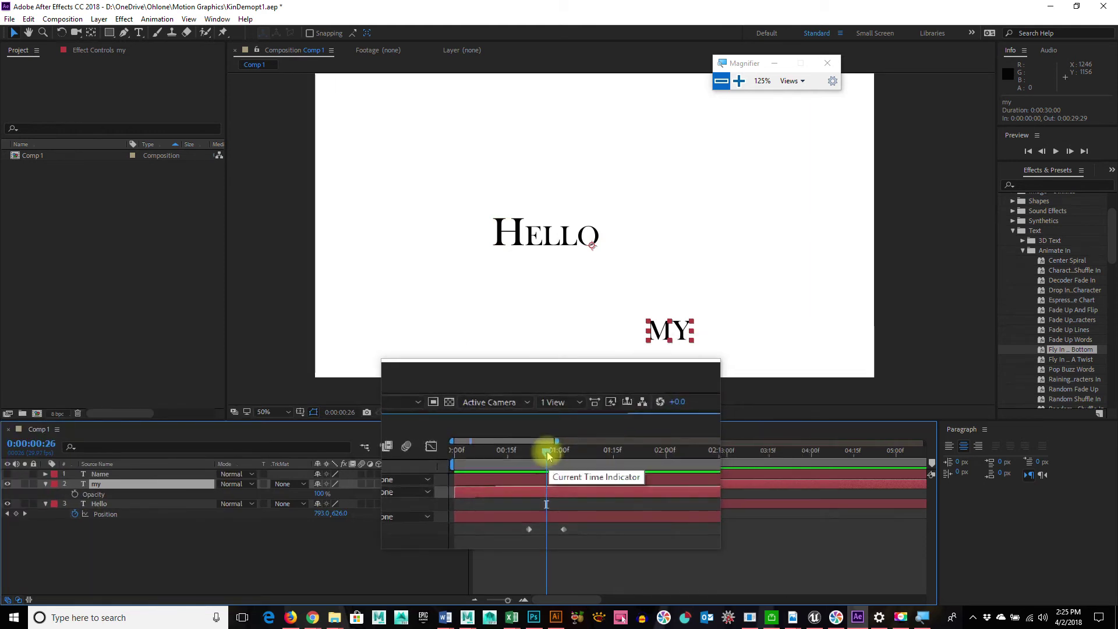
- Start Opacity keyframing on the my layer at 0:00:00:21 with a value of 0%
mouse_move(546, 454)
left_mouse_down()
mouse_move(524, 450)
mouse_move(555, 457)
mouse_move(533, 455)
left_mouse_up()
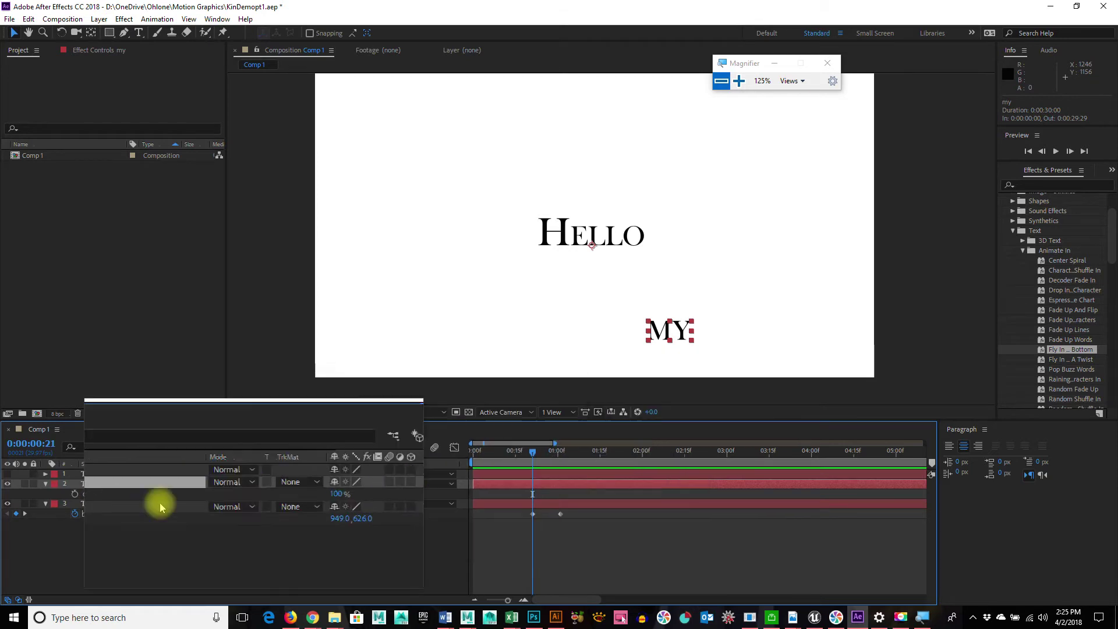
left_click(96, 495)
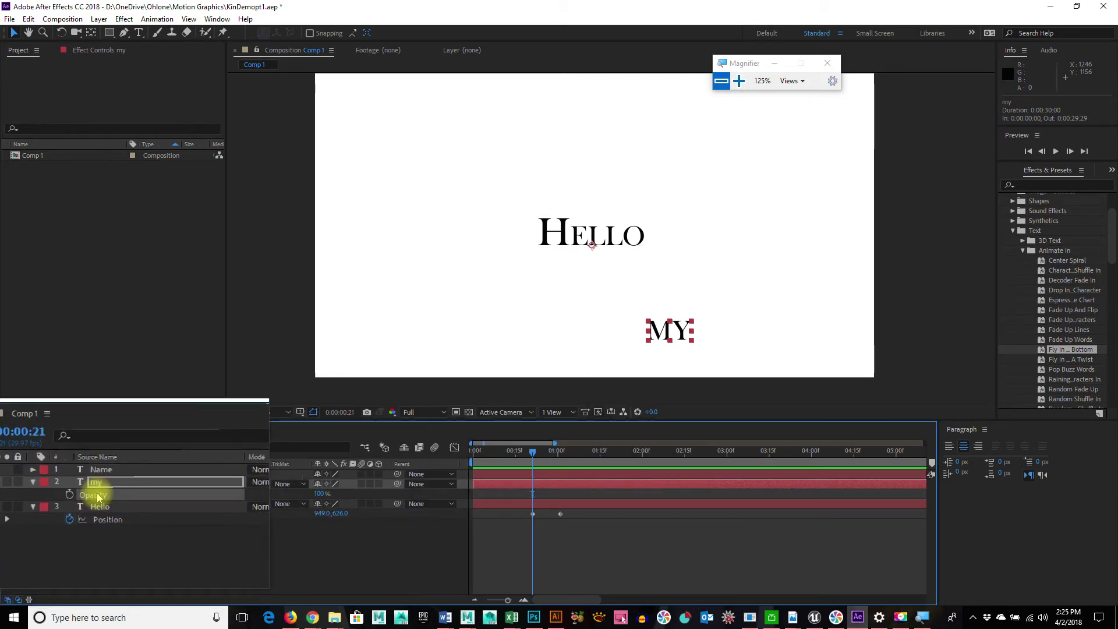
left_click(70, 494)
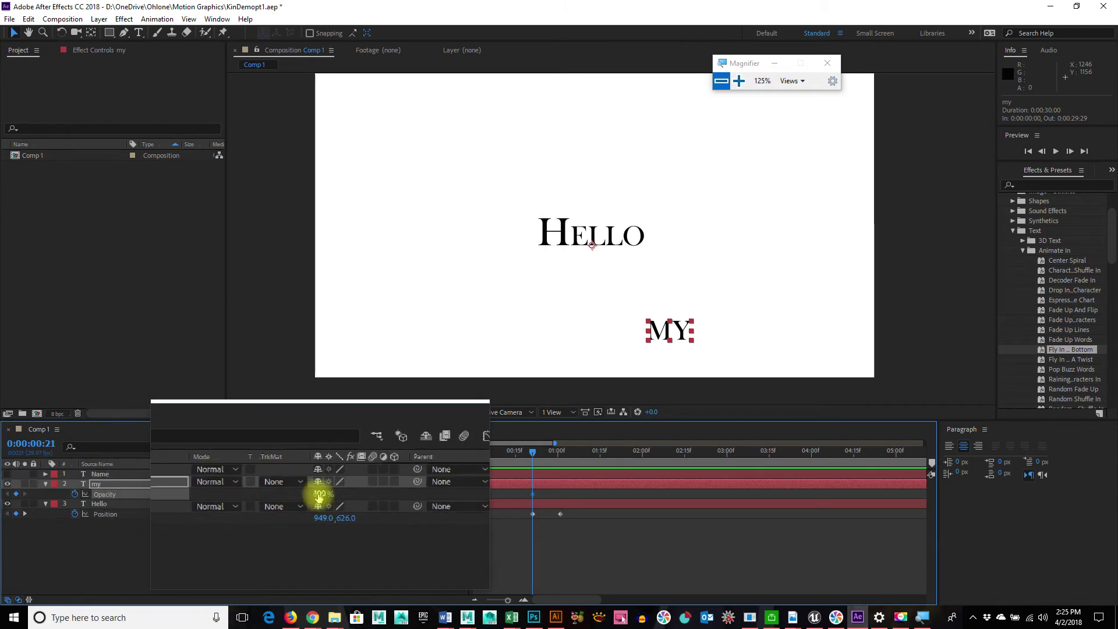
left_click_drag(318, 494, 208, 504)
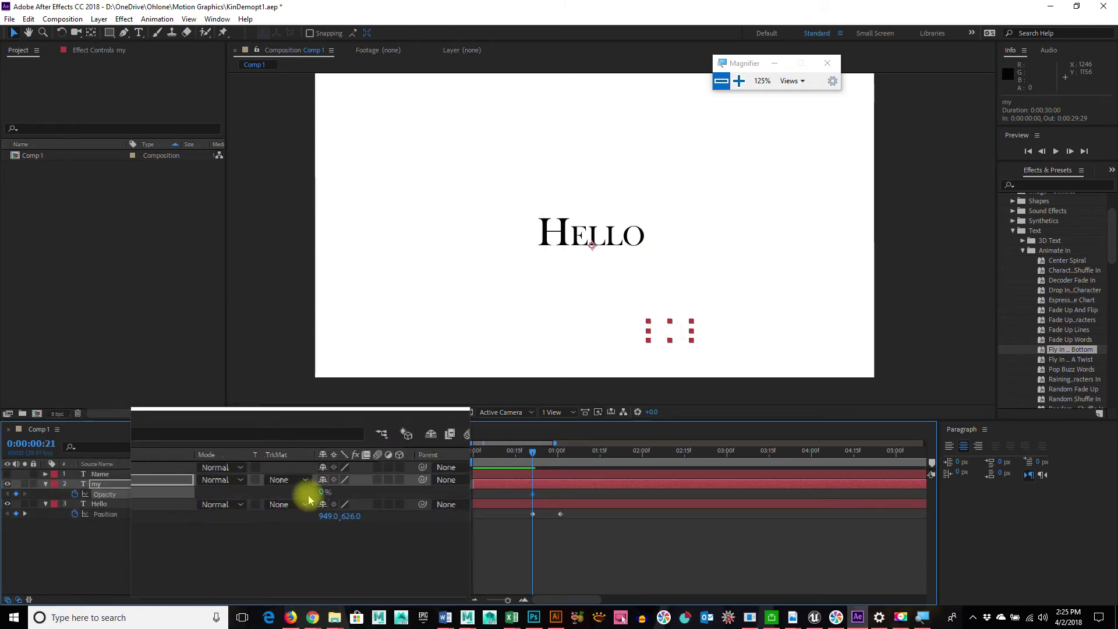
- Keyframe the my layer's Opacity at 24% at 0:00:00:27 and 100% at 0:00:01:01
left_click_drag(532, 452, 545, 457)
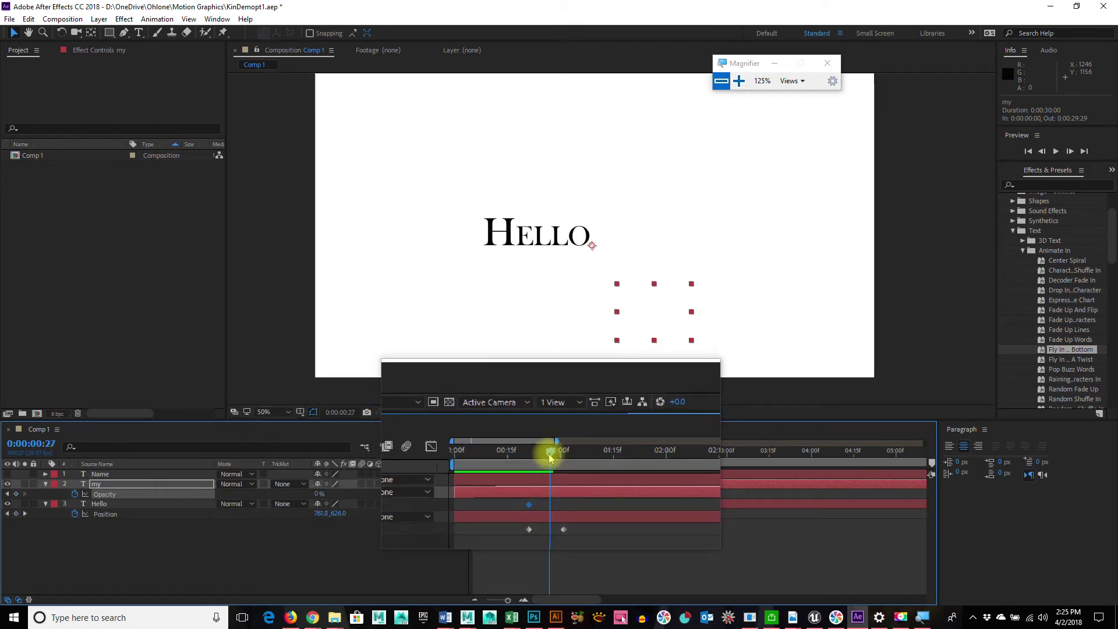
left_click_drag(318, 495, 330, 494)
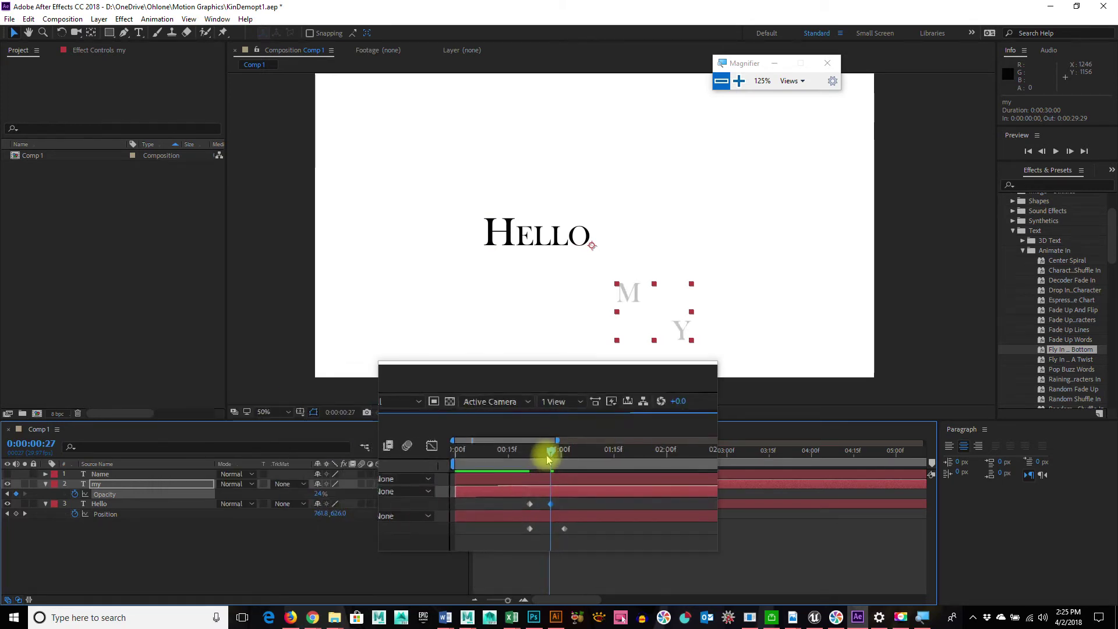
left_click_drag(549, 452, 559, 453)
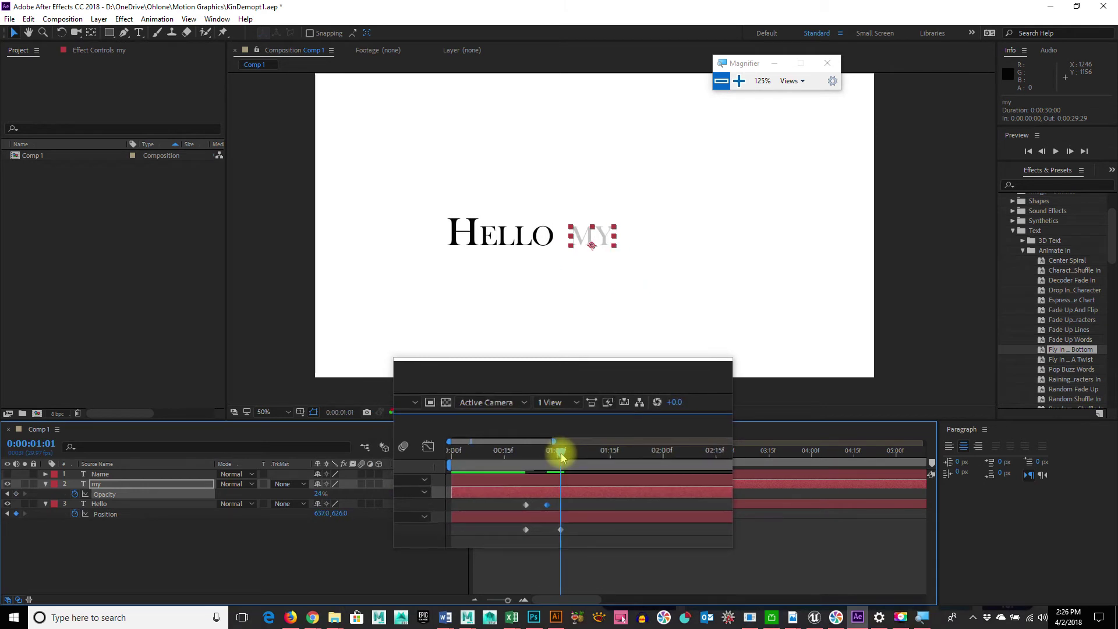
left_click_drag(320, 488, 457, 513)
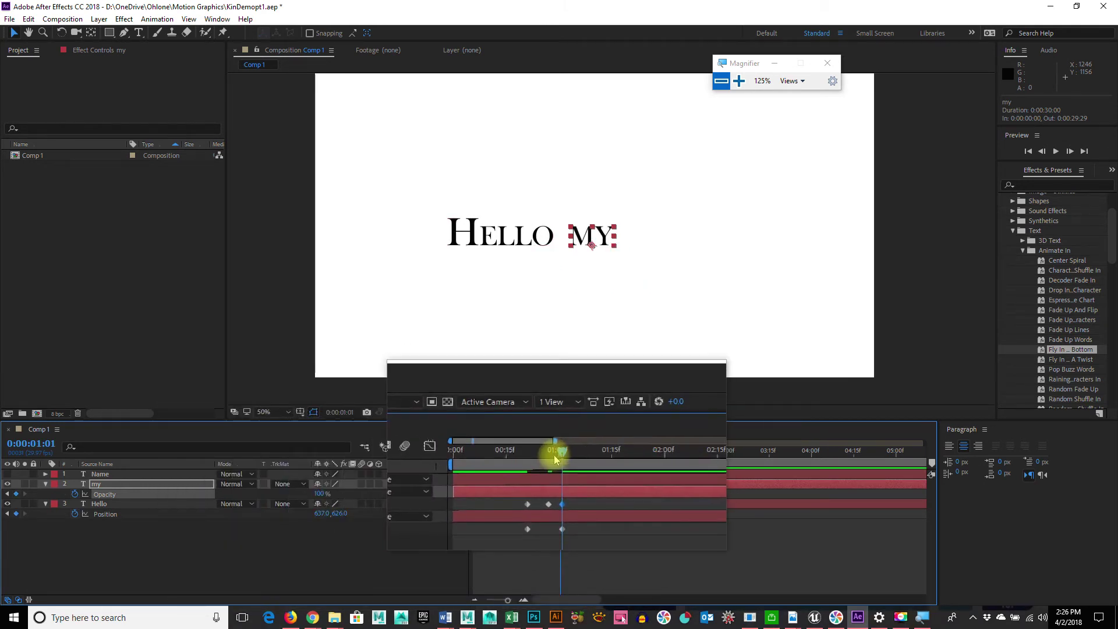
- Preview my's fade-in from 0:00:00:10 and remove all Opacity keyframes from the my layer
left_click_drag(557, 459, 499, 458)
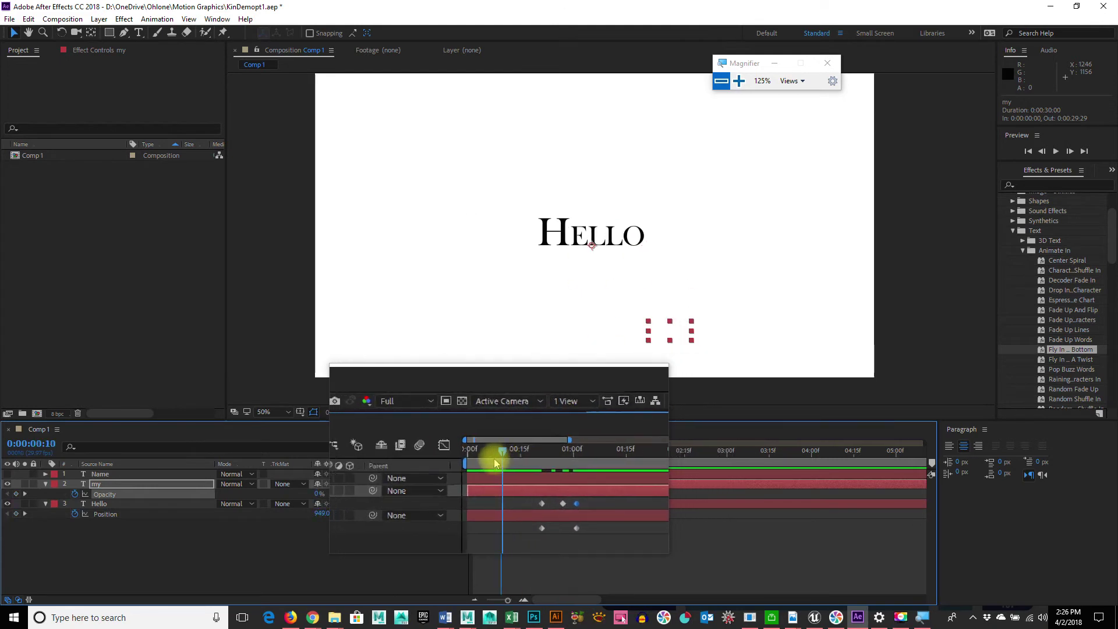
key("space")
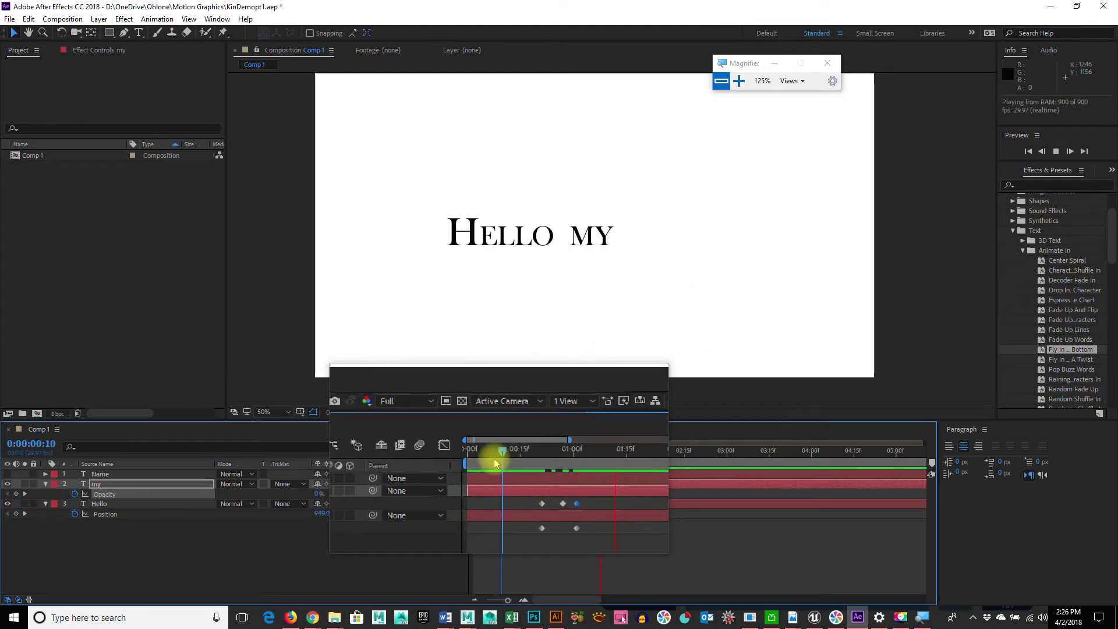
key("space")
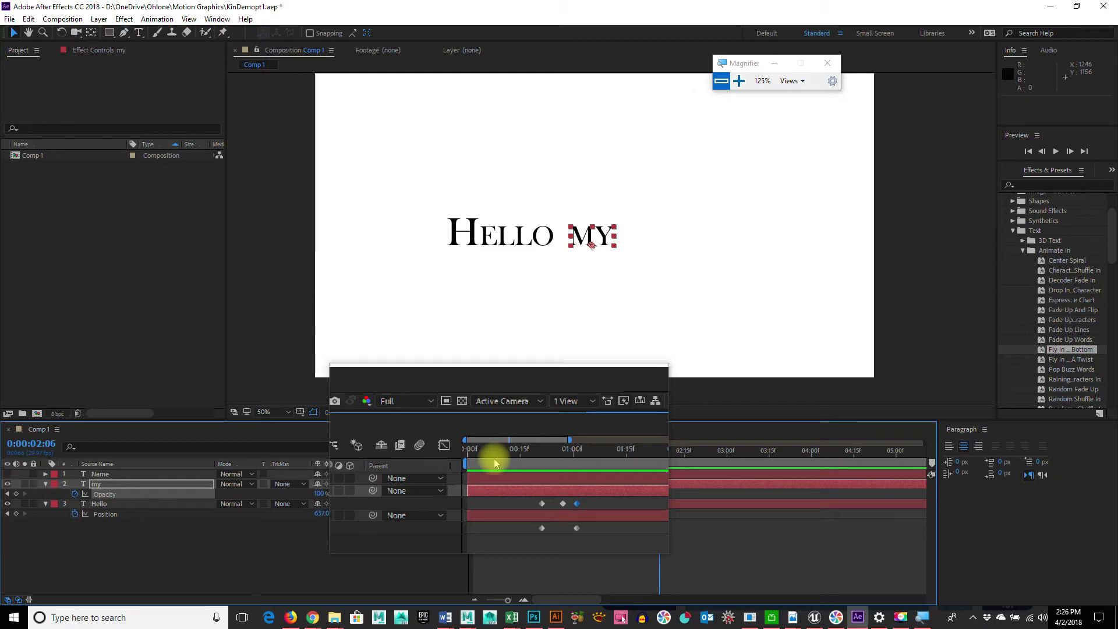
left_click_drag(573, 494, 527, 500)
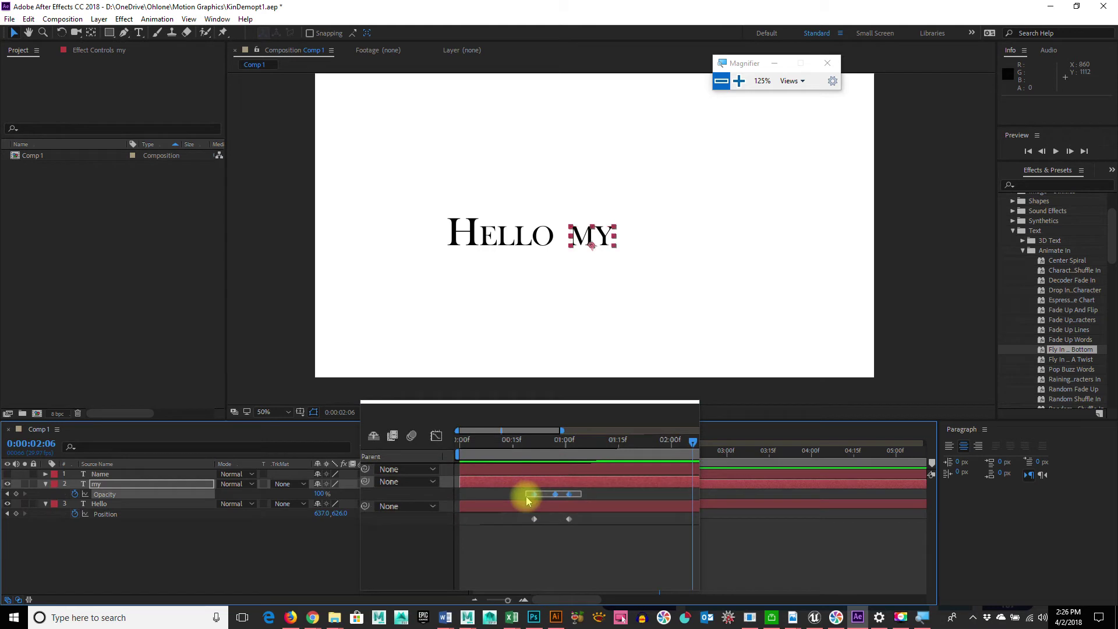
left_click(76, 495)
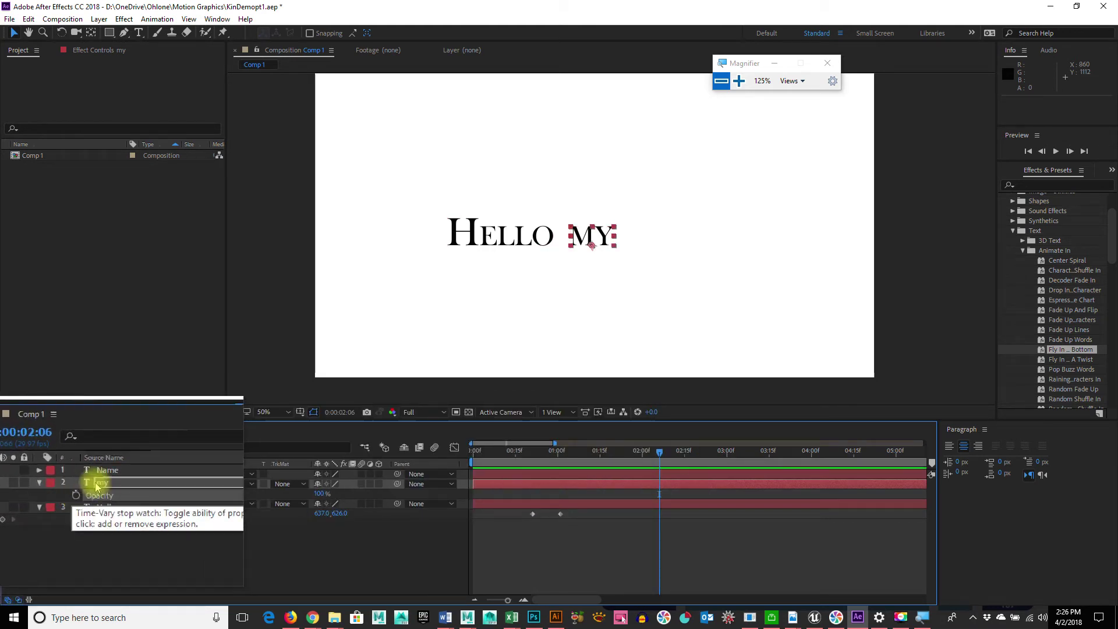
- Collapse the my layer's Transform group and expand its Text group down to the Animator 1 properties
left_click_drag(659, 452, 579, 463)
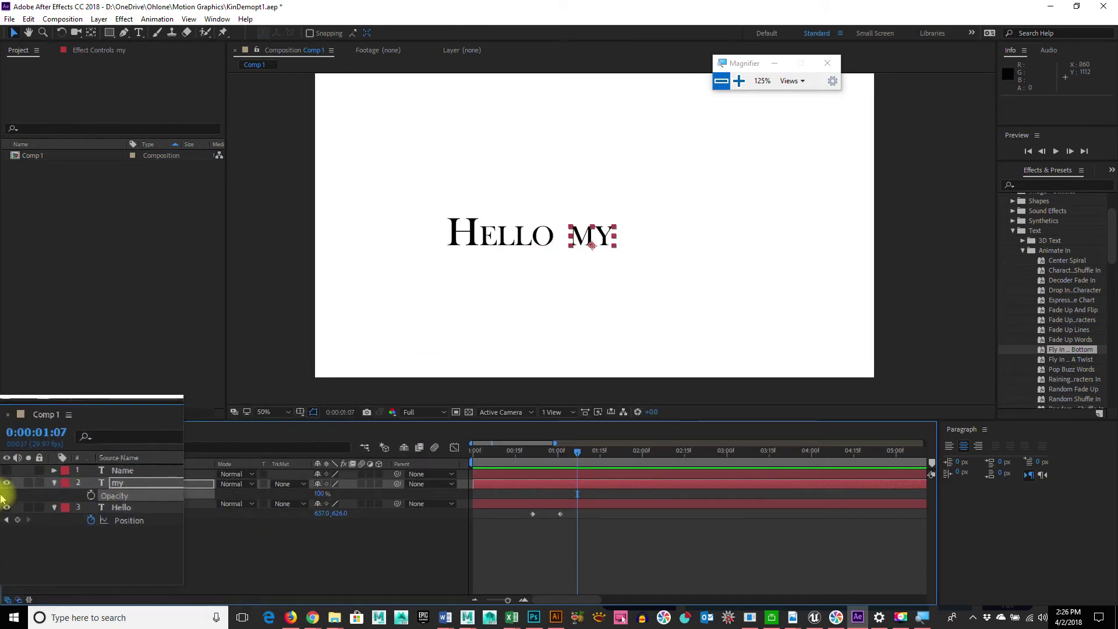
left_click(46, 486)
left_click(42, 562)
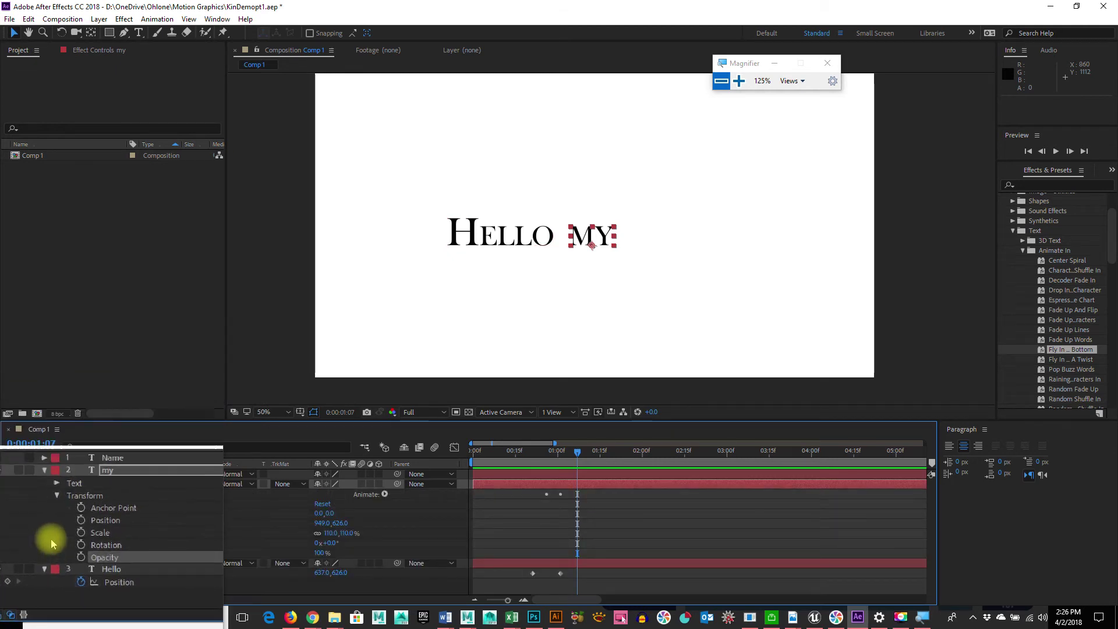
left_click(58, 502)
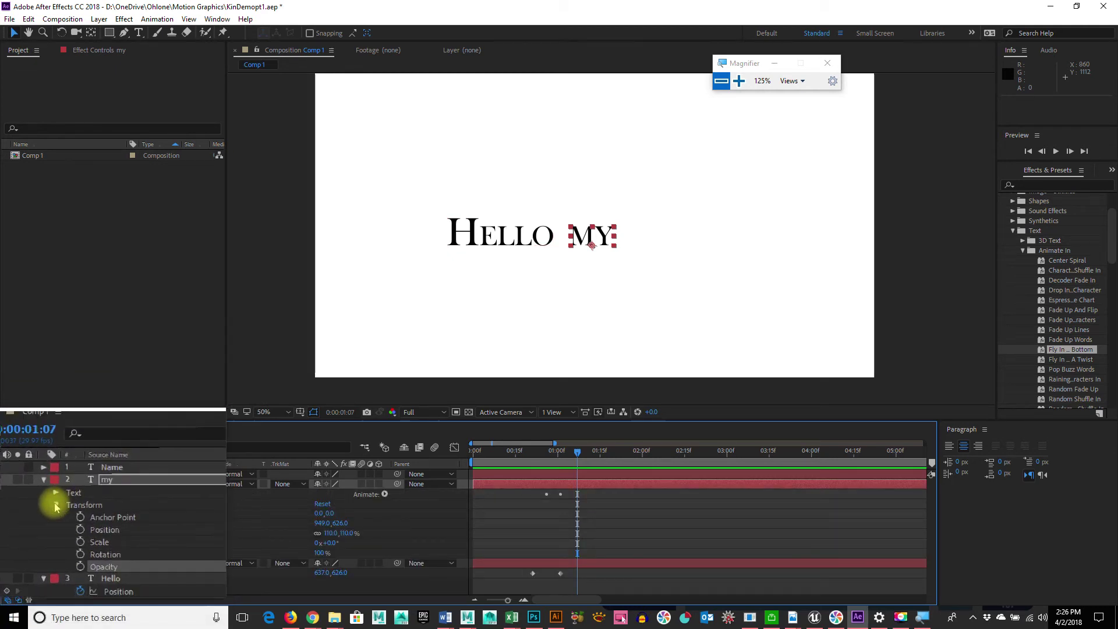
left_click(55, 505)
left_click(56, 495)
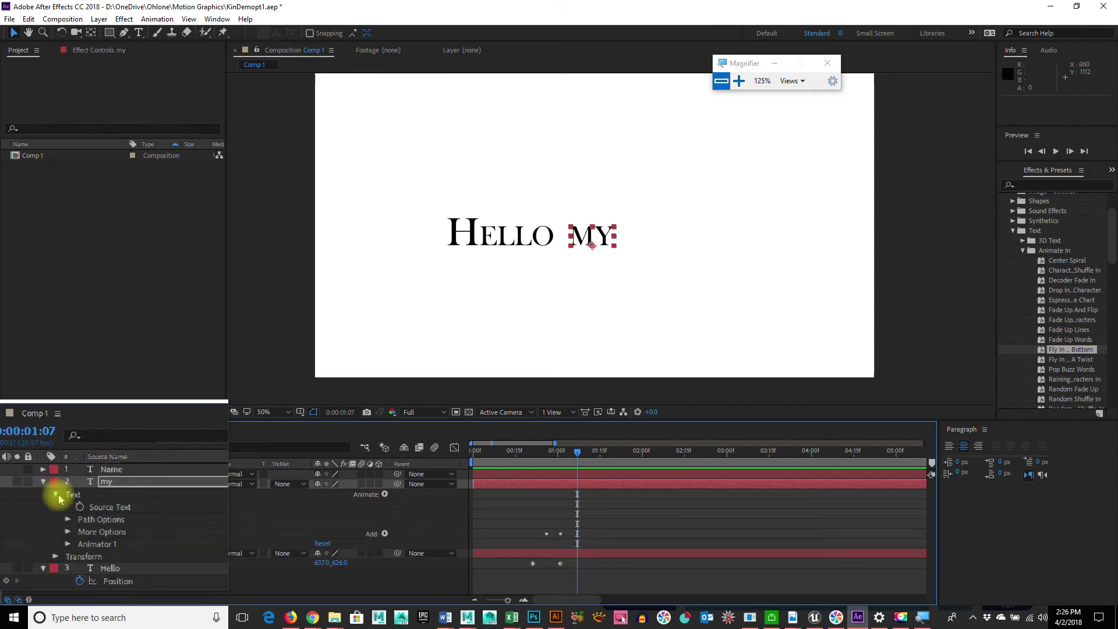
left_click(66, 534)
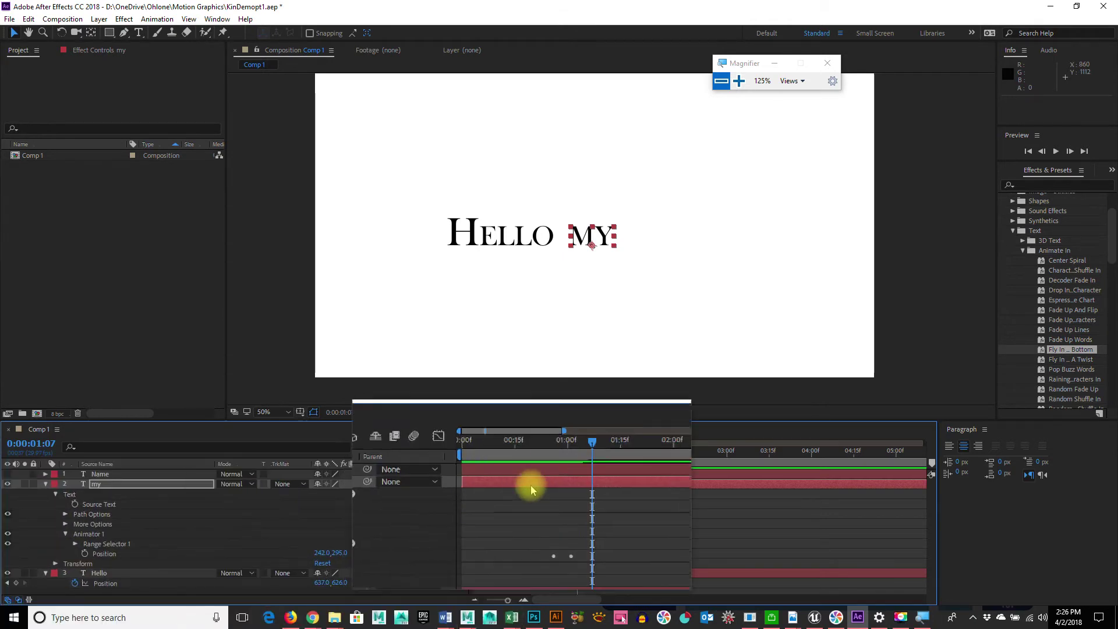
- Check how my's entrance lines up with the start of Hello's slide at 0:00:00:21 and collapse the Hello layer
left_click_drag(578, 451, 532, 451)
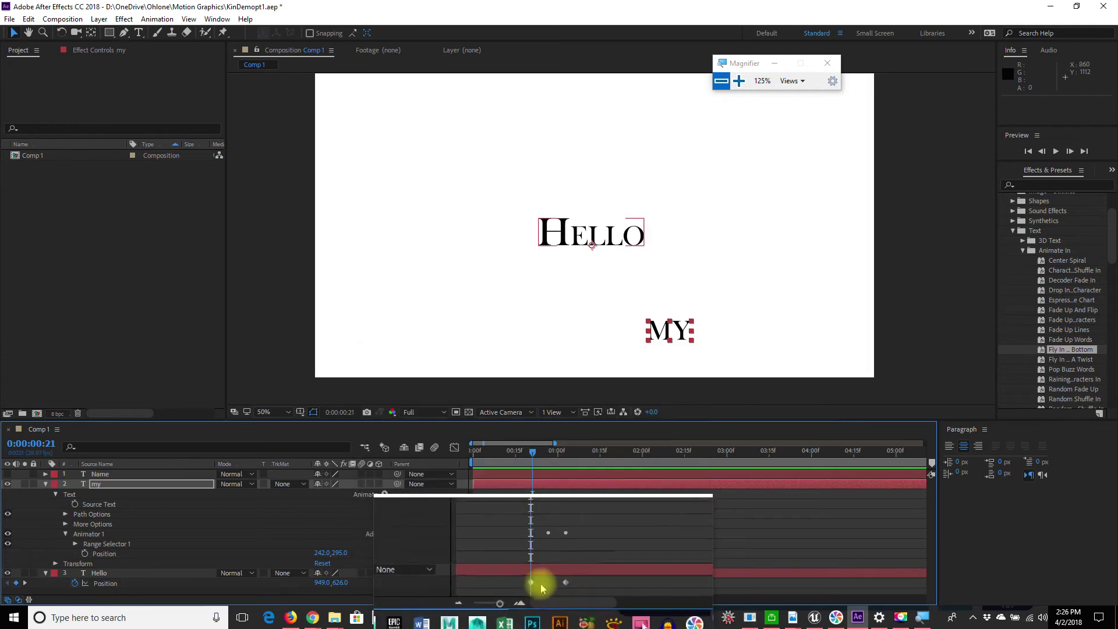
left_click_drag(534, 453, 533, 451)
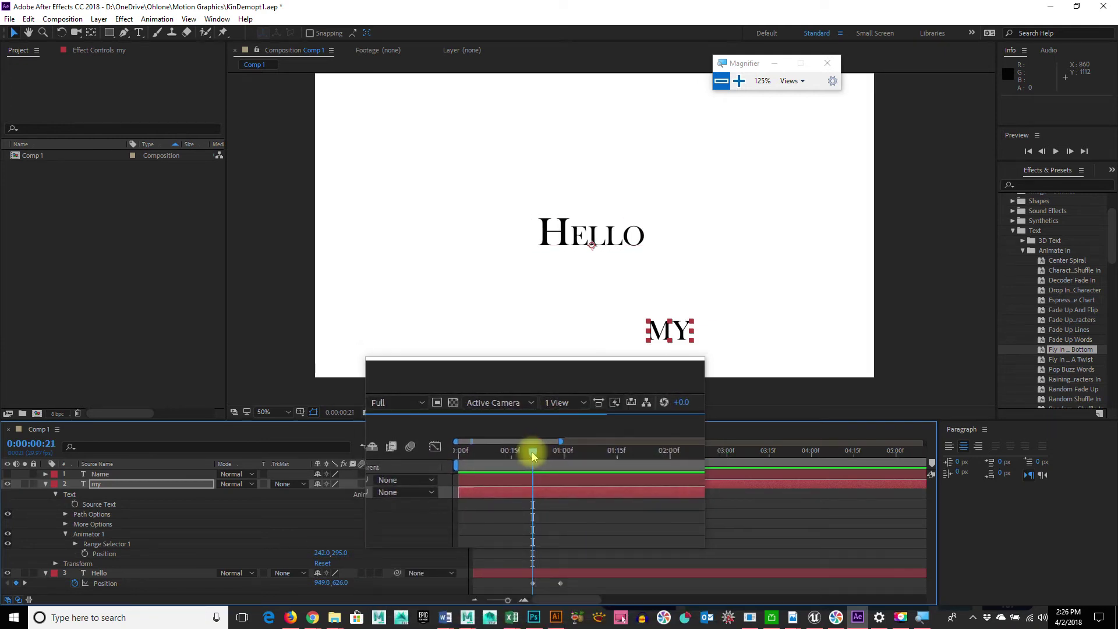
left_click(45, 573)
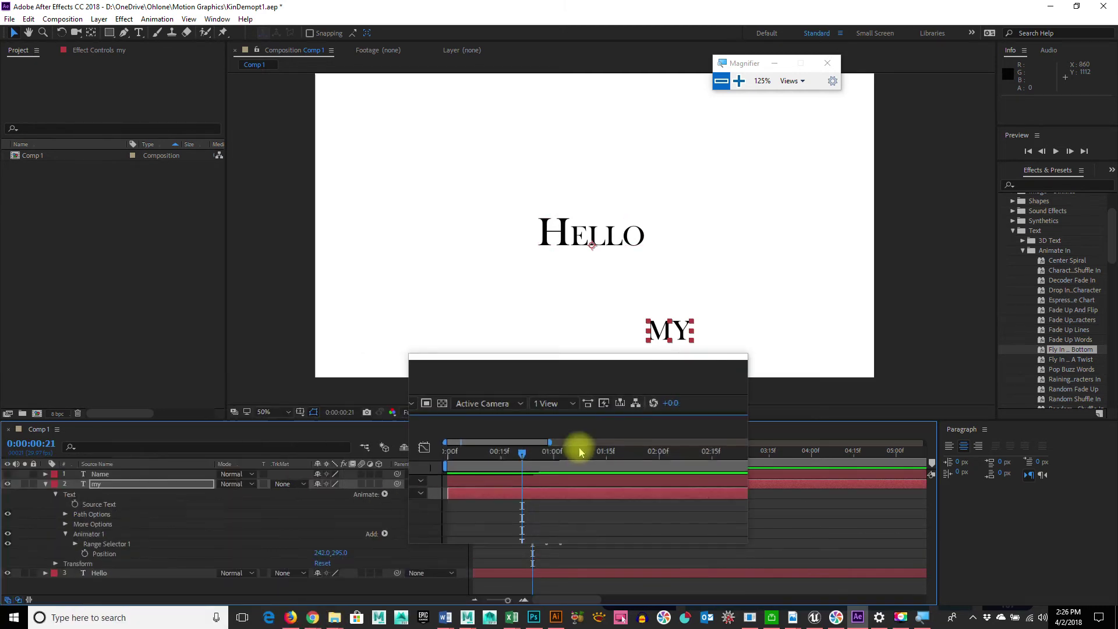
left_click_drag(537, 454, 540, 462)
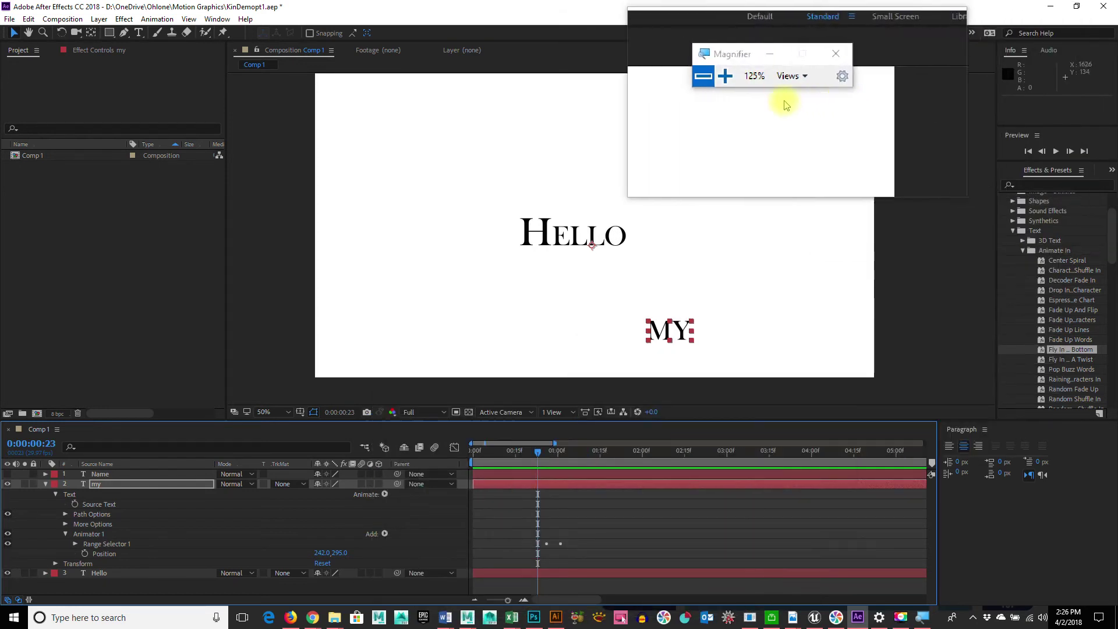
- Close the Windows Magnifier and set the current time to 0:00:00:26
left_click(819, 68)
left_click(541, 453)
left_click_drag(541, 454, 548, 454)
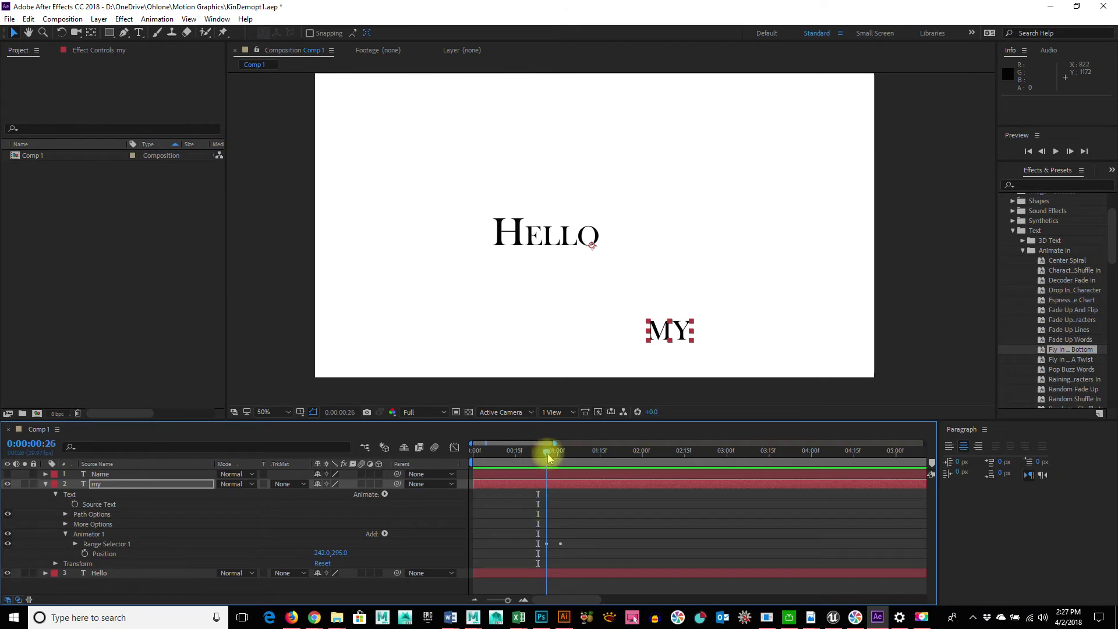
- Expand Range Selector 1 and set the my layer's Animator 1 Position to 236.0, 563.0 so the word starts below the frame
left_click(75, 544)
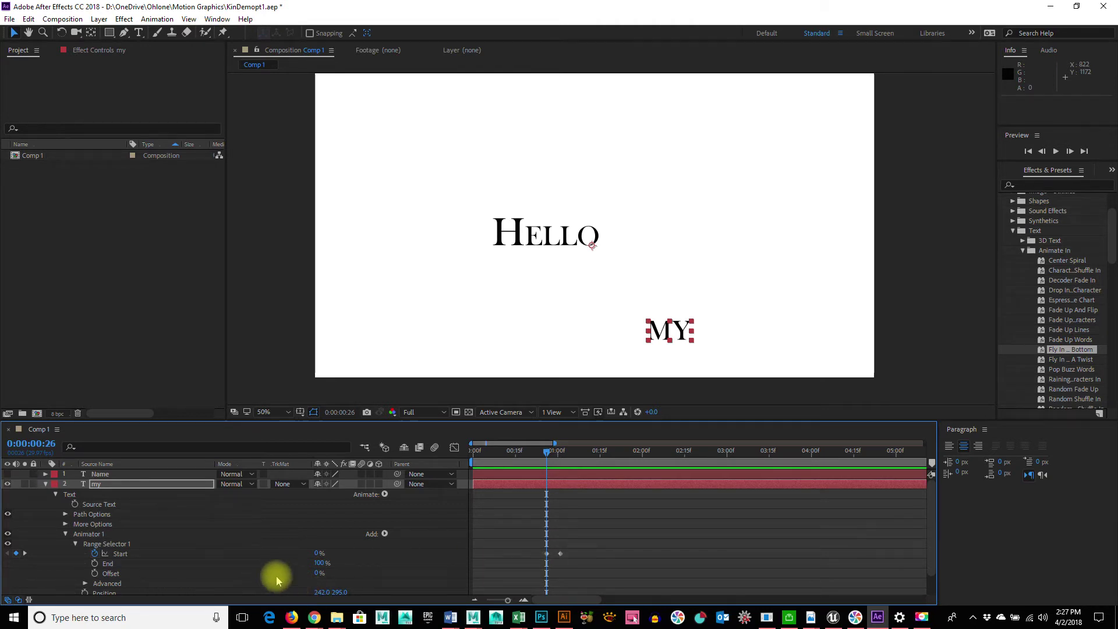
scroll(276, 576, "down", 1)
left_click(319, 569)
left_click_drag(319, 570, 496, 566)
- Play the animation twice from 0:00:00:00 to check the entrance of my
left_click_drag(545, 452, 458, 448)
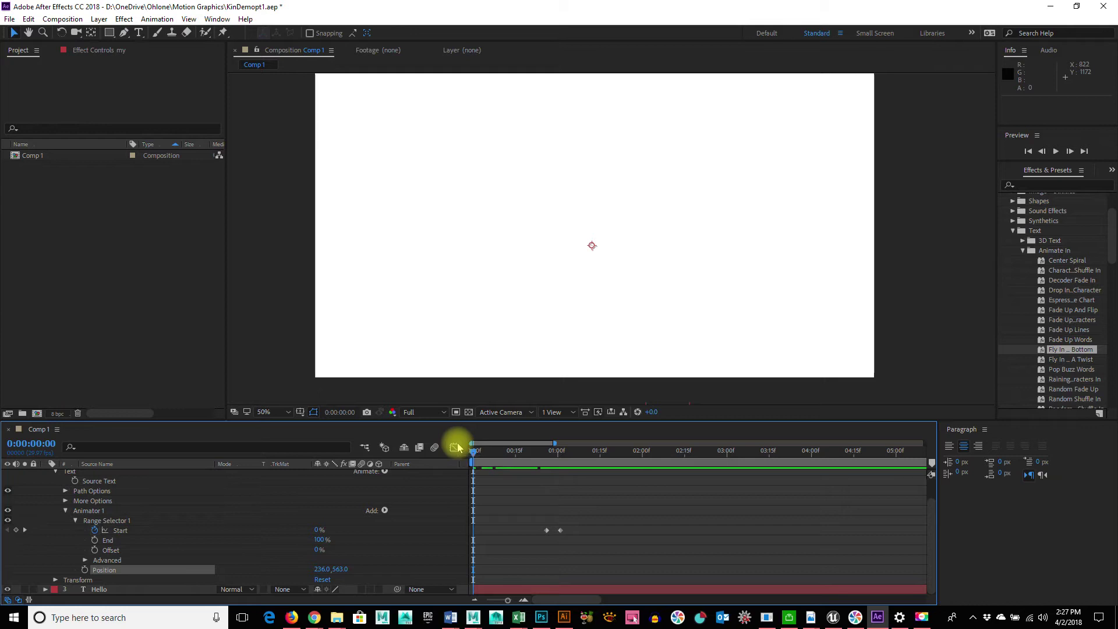
key("space")
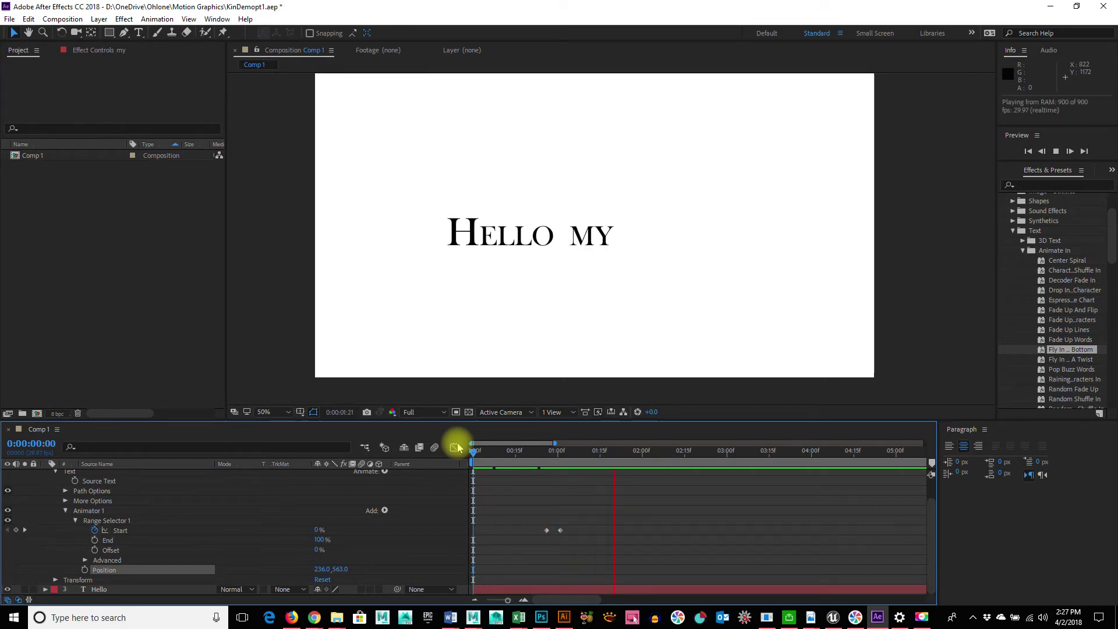
key("space")
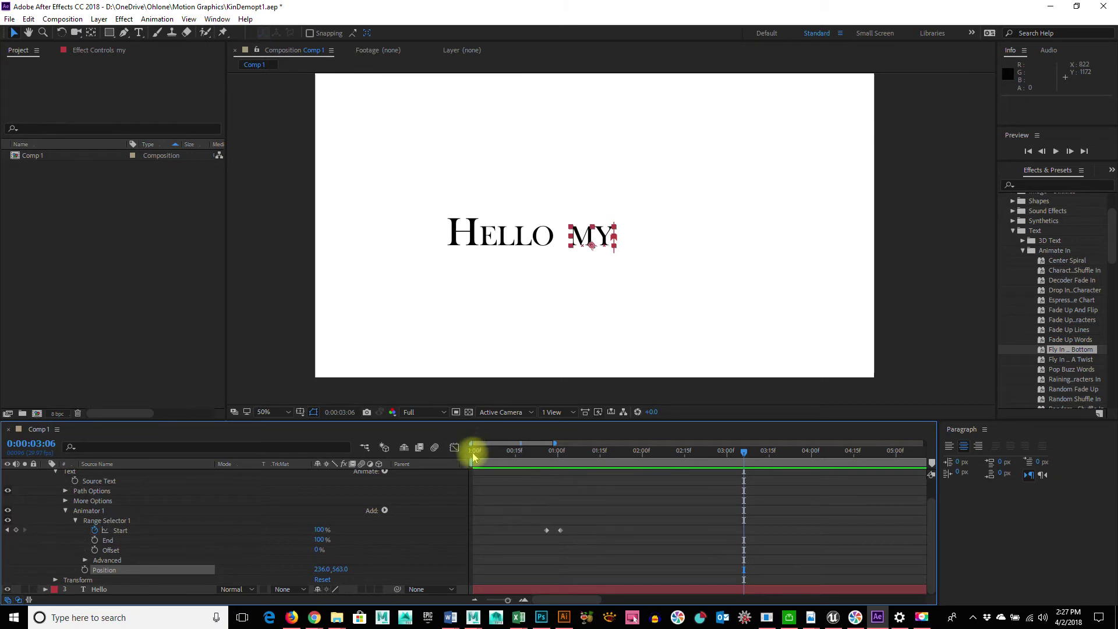
left_click(473, 456)
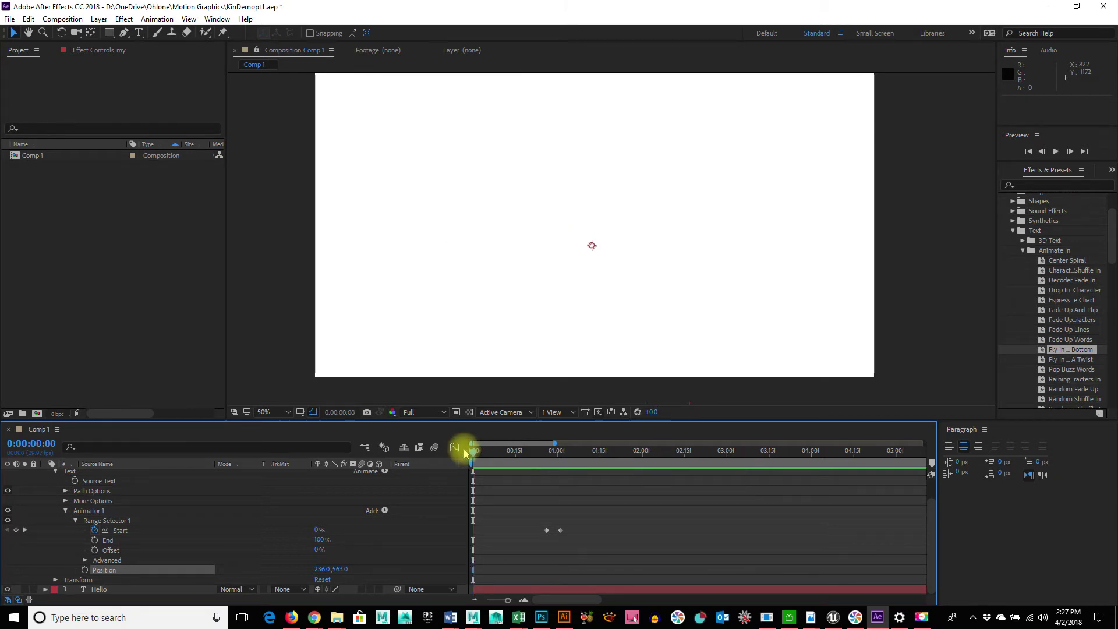
key("space")
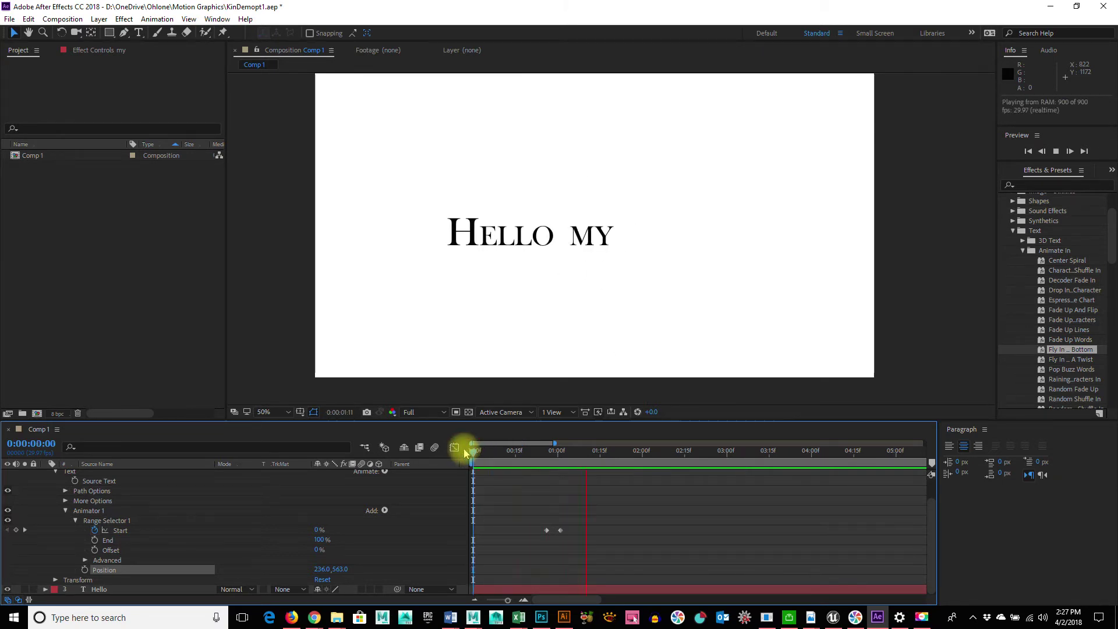
key("space")
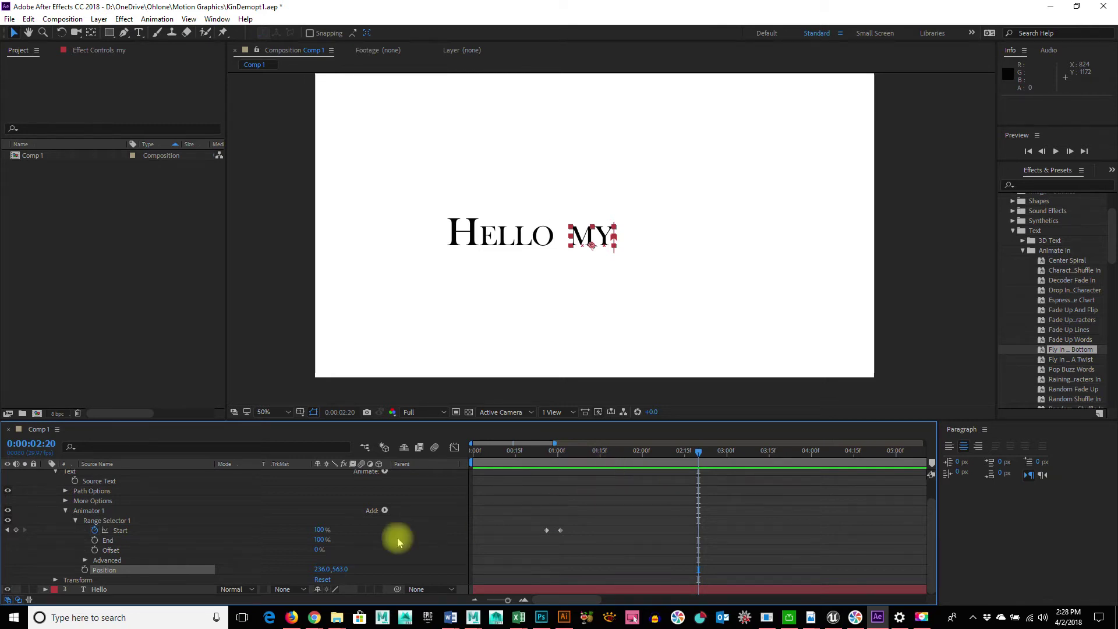
- Collapse the my layer, expand the Name layer and make Name visible
scroll(135, 509, "up", 2)
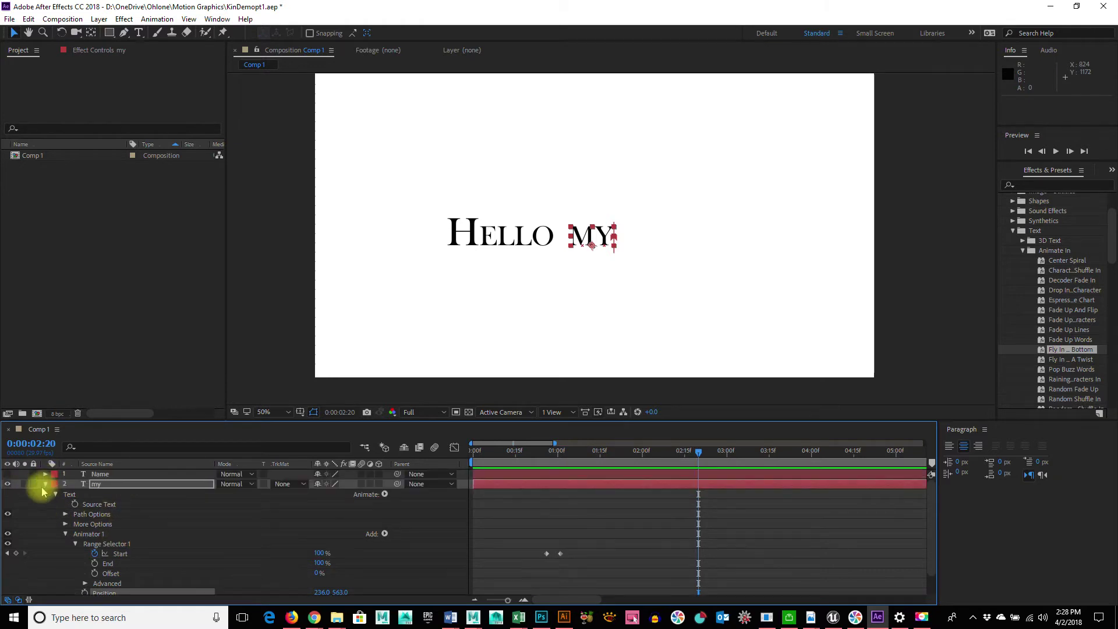
left_click(46, 475)
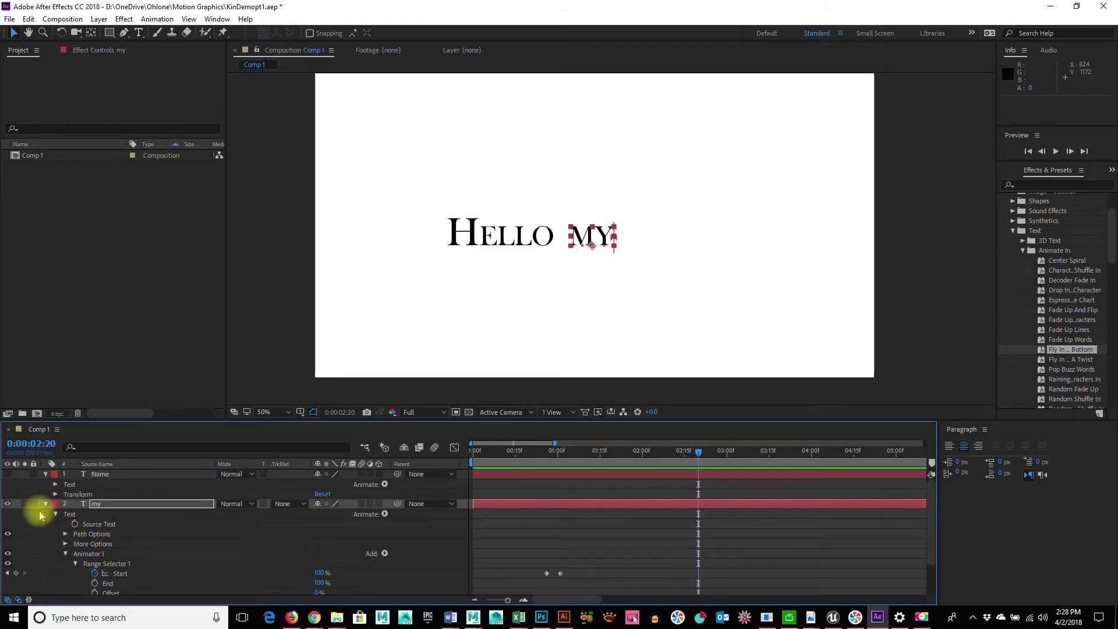
left_click(45, 505)
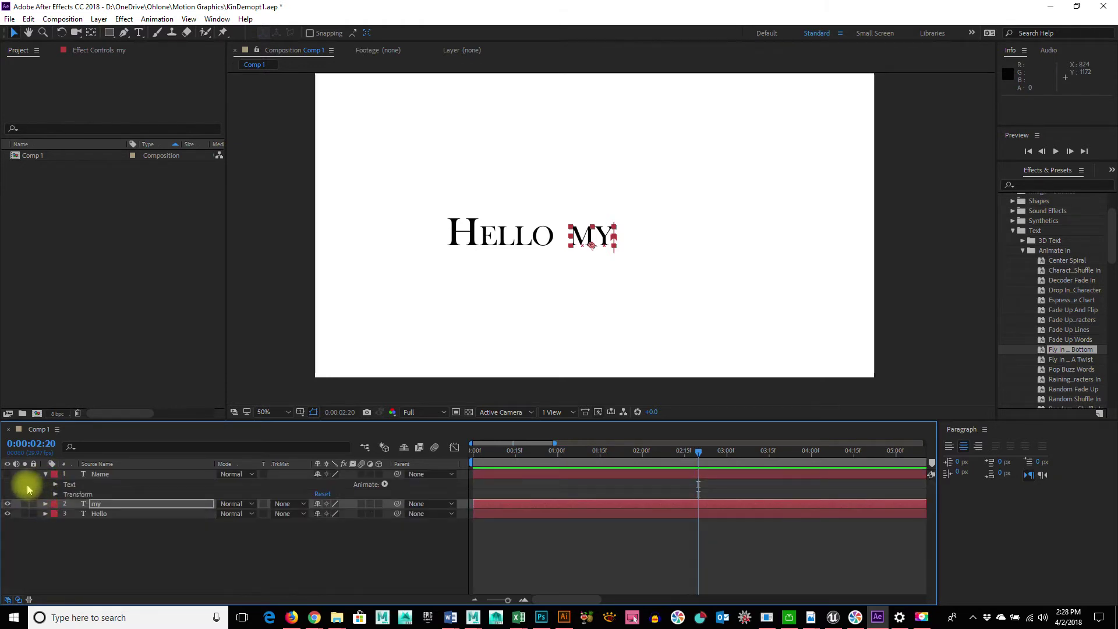
left_click(8, 475)
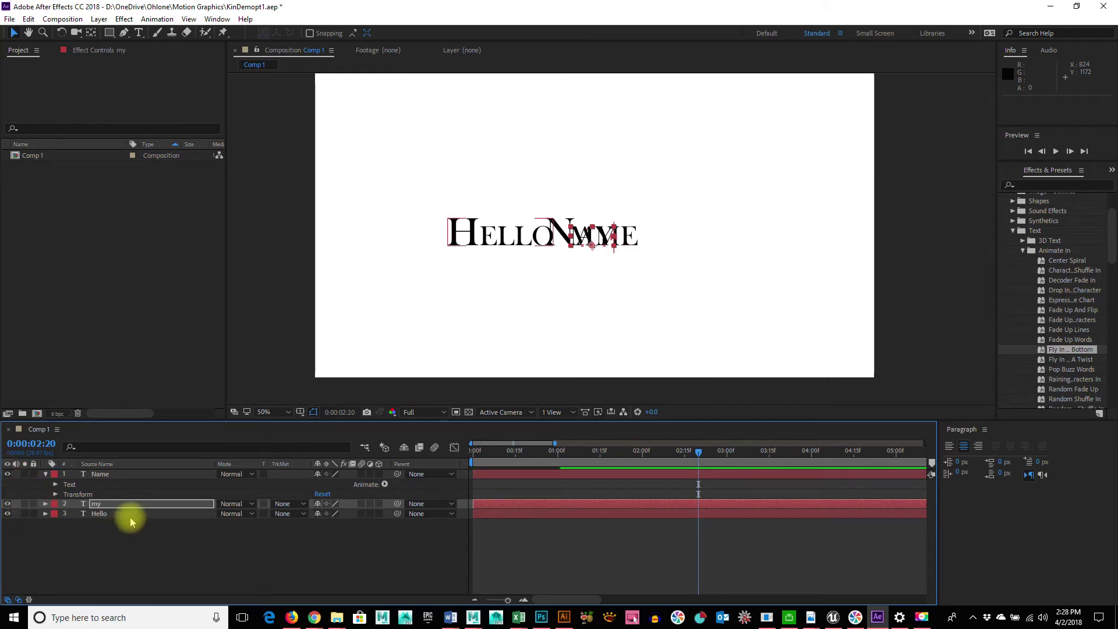
- Reveal the Position property of the my and Hello layers and start keyframing my's Position at 0:00:02:20
left_click_drag(138, 527, 117, 504)
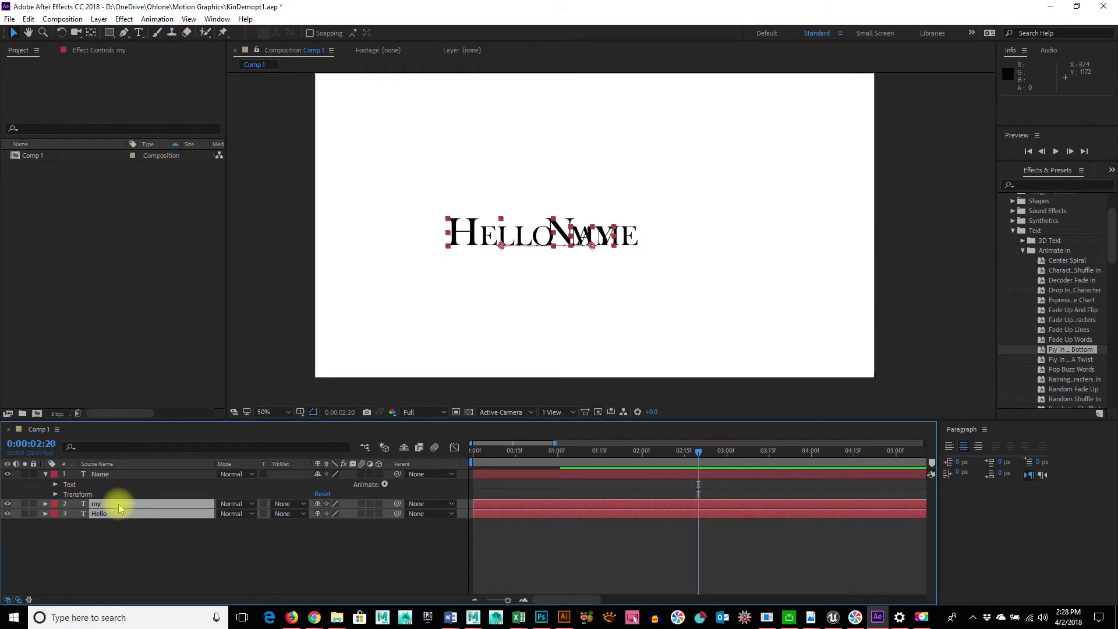
key("p")
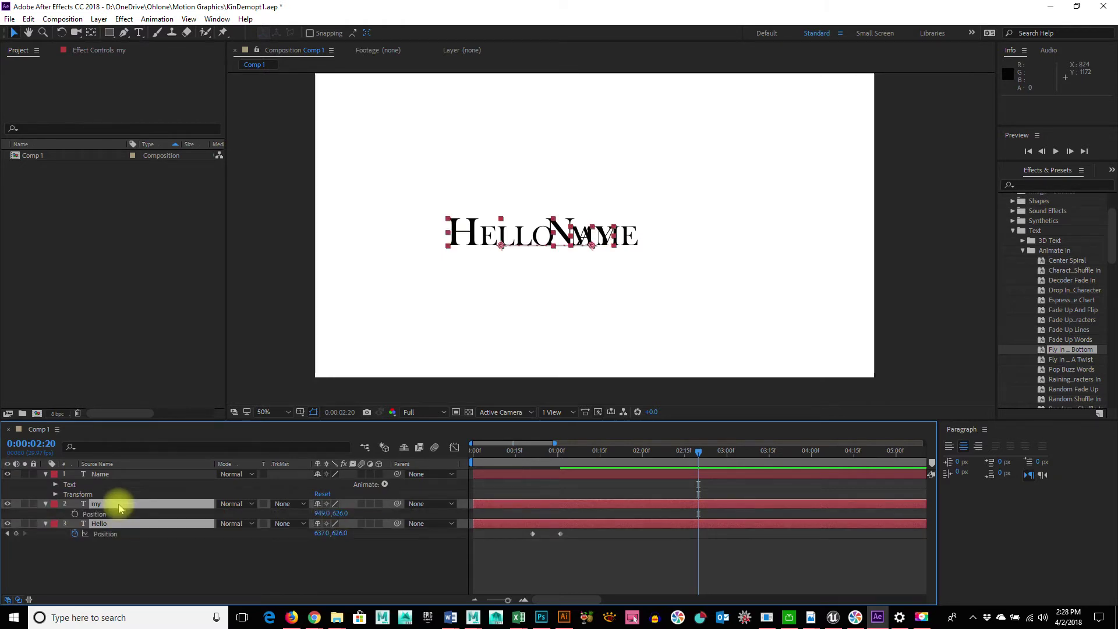
left_click(76, 516)
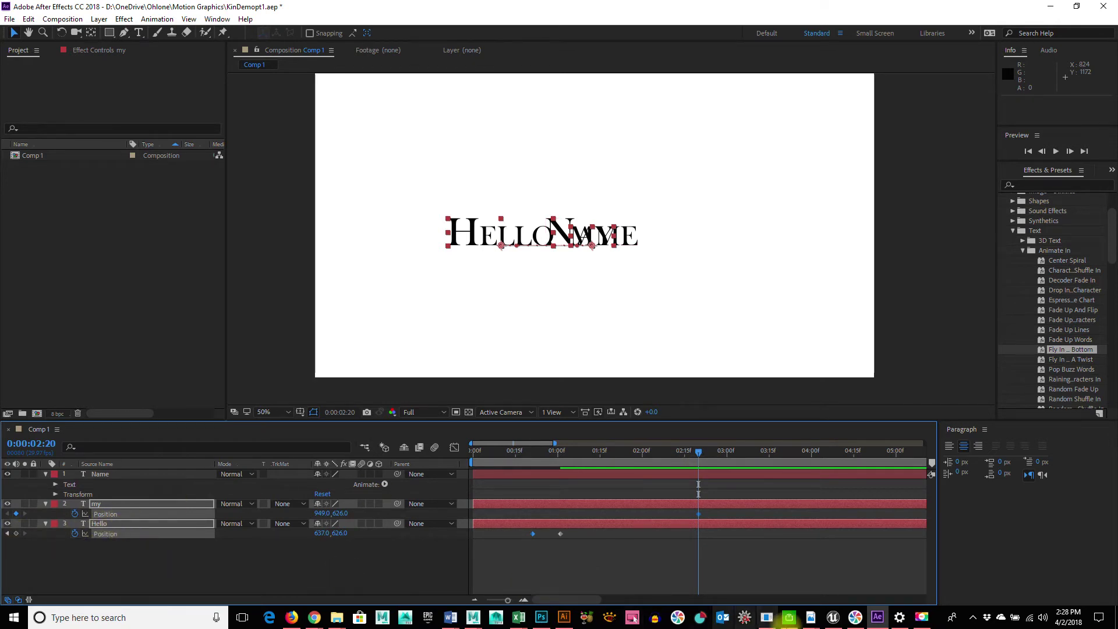
- Turn the Magnifier on in Windows Settings, and back in After Effects add a Position keyframe to the Hello layer at 0:00:02:20
left_click(900, 617)
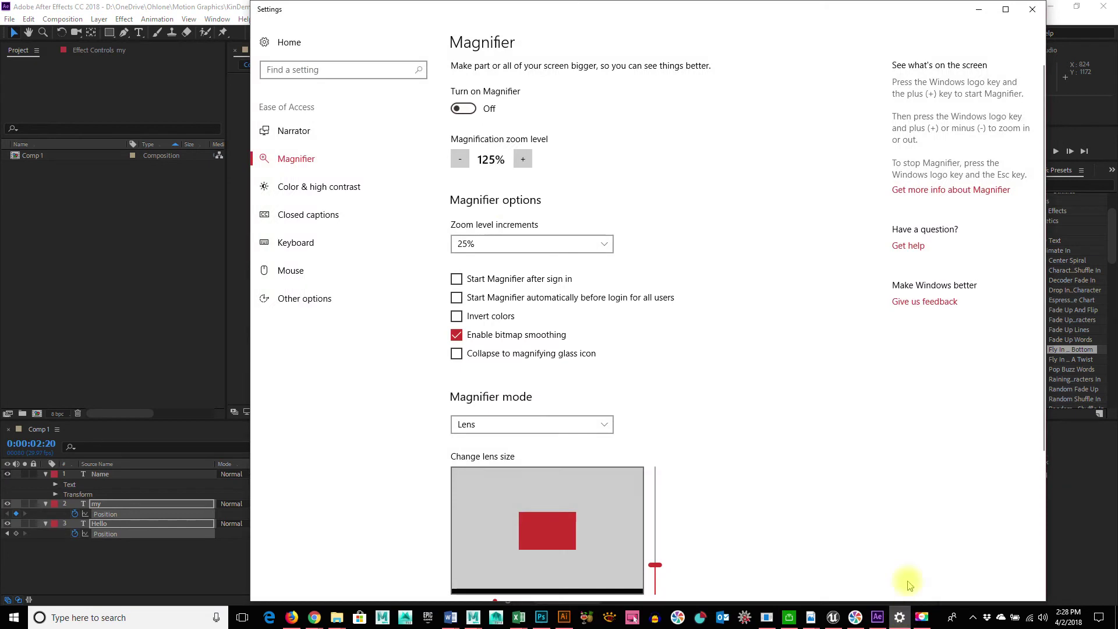
left_click(469, 109)
left_click(979, 9)
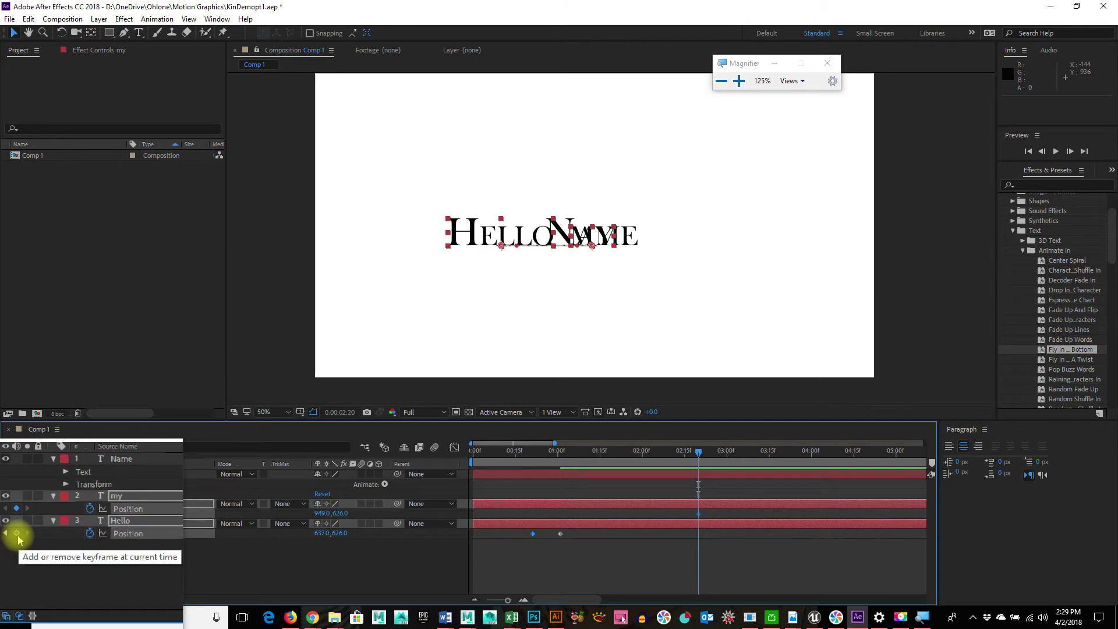
left_click(17, 539)
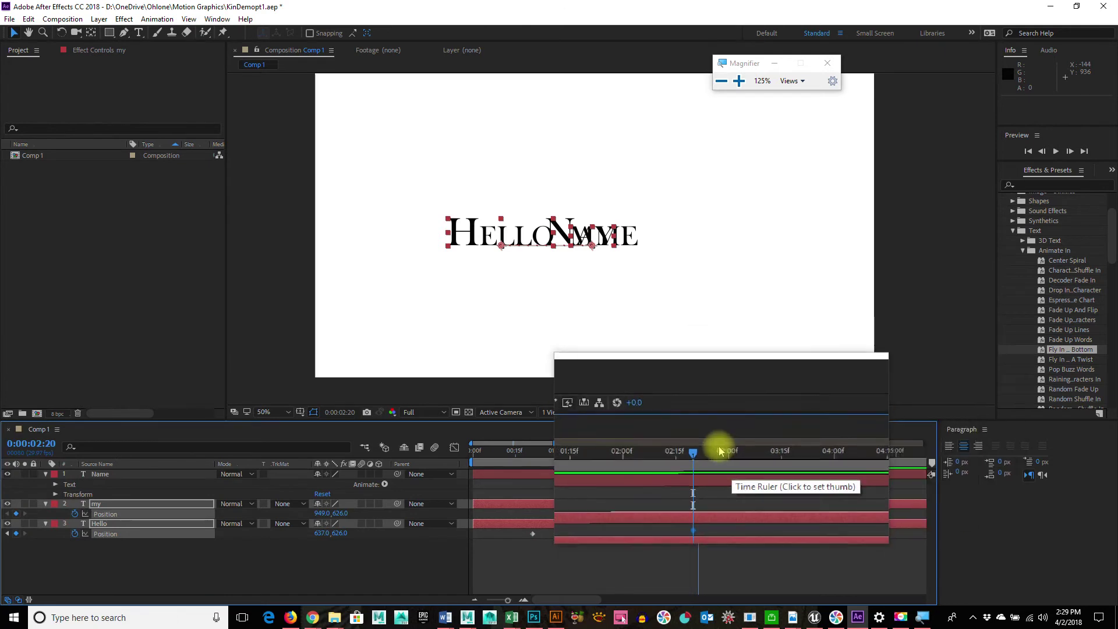
- Move the selected Position keyframes of the "my" and "Hello" layers earlier to 0:00:01:11
left_click_drag(681, 452, 640, 466)
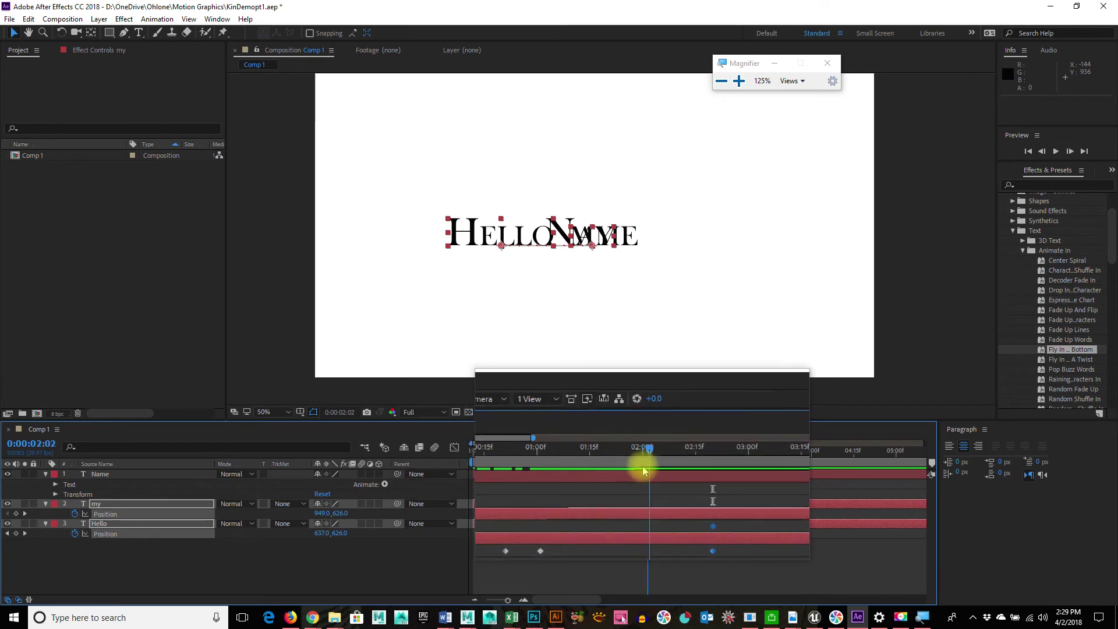
left_click_drag(642, 466, 586, 457)
left_click_drag(703, 546, 590, 507)
- At 0:00:01:15, shift "my" to X position 682 and "Hello" to 370, and preview the animation from the start
mouse_move(589, 453)
left_mouse_down()
mouse_move(512, 444)
mouse_move(601, 452)
left_mouse_up()
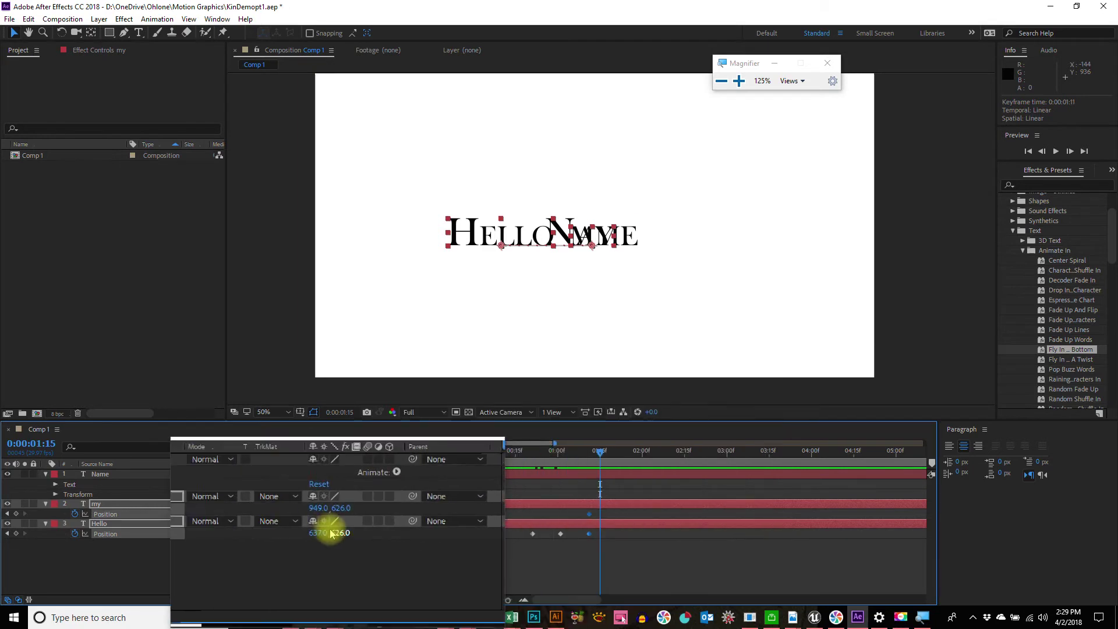
left_click_drag(322, 514, 174, 520)
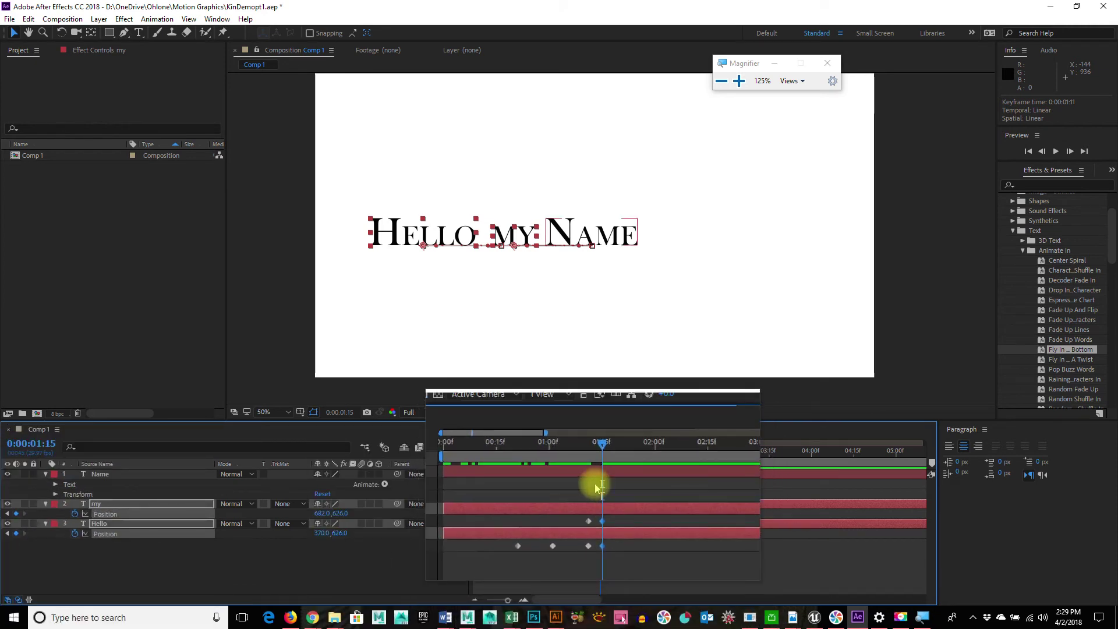
left_click_drag(602, 460, 442, 450)
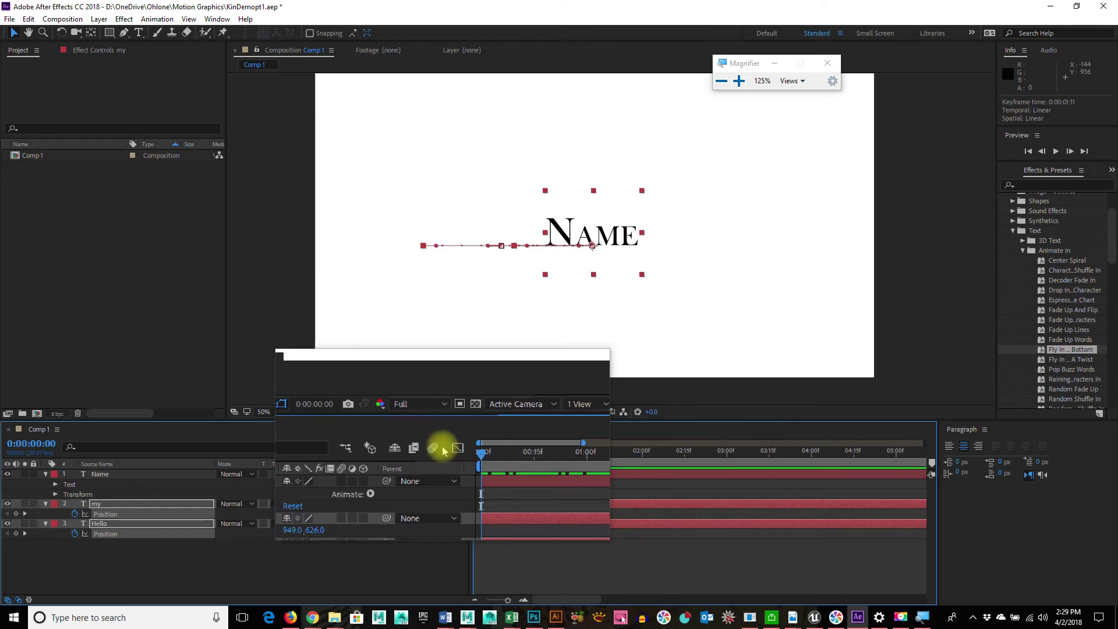
key("space")
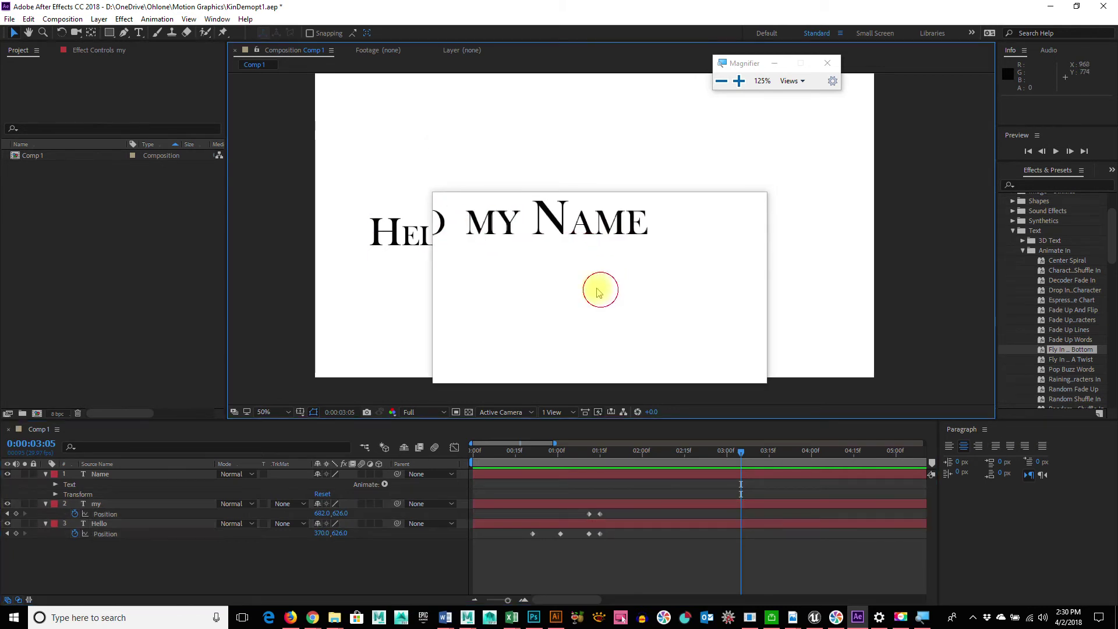
- Reveal the Range Selector 1 properties under Animator 1 of the "my" text layer
left_click(512, 236)
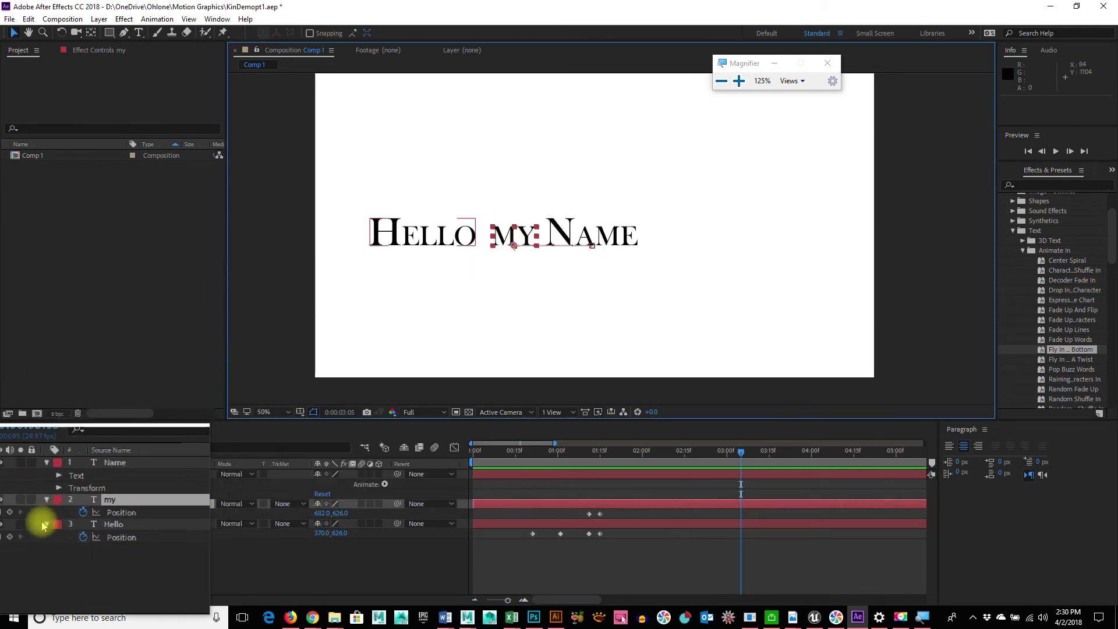
left_click(46, 503)
left_click(47, 505)
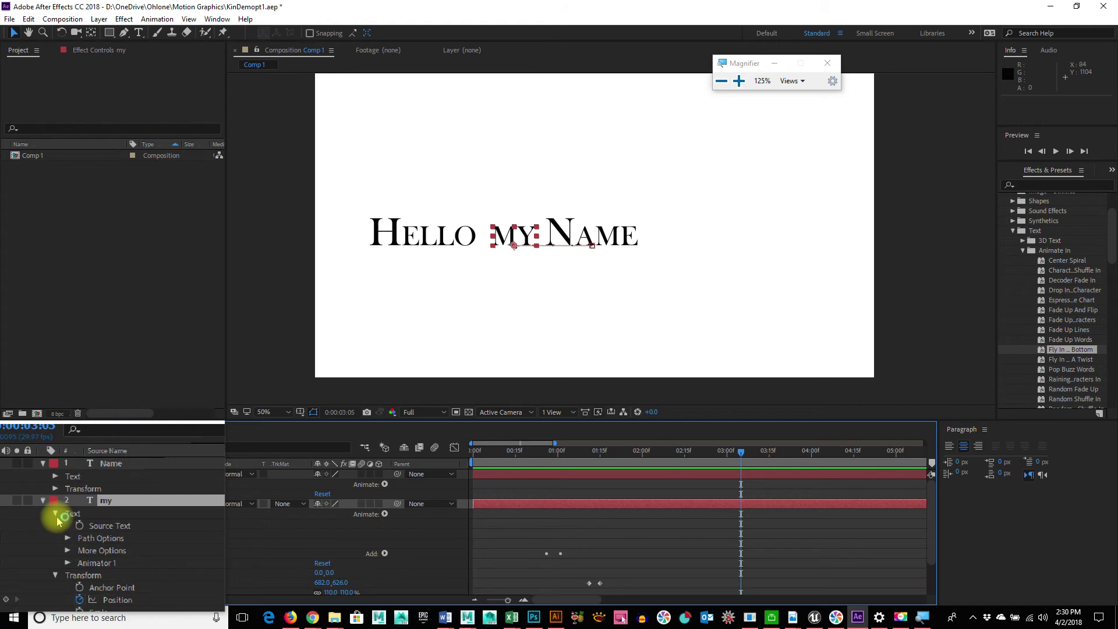
left_click(55, 516)
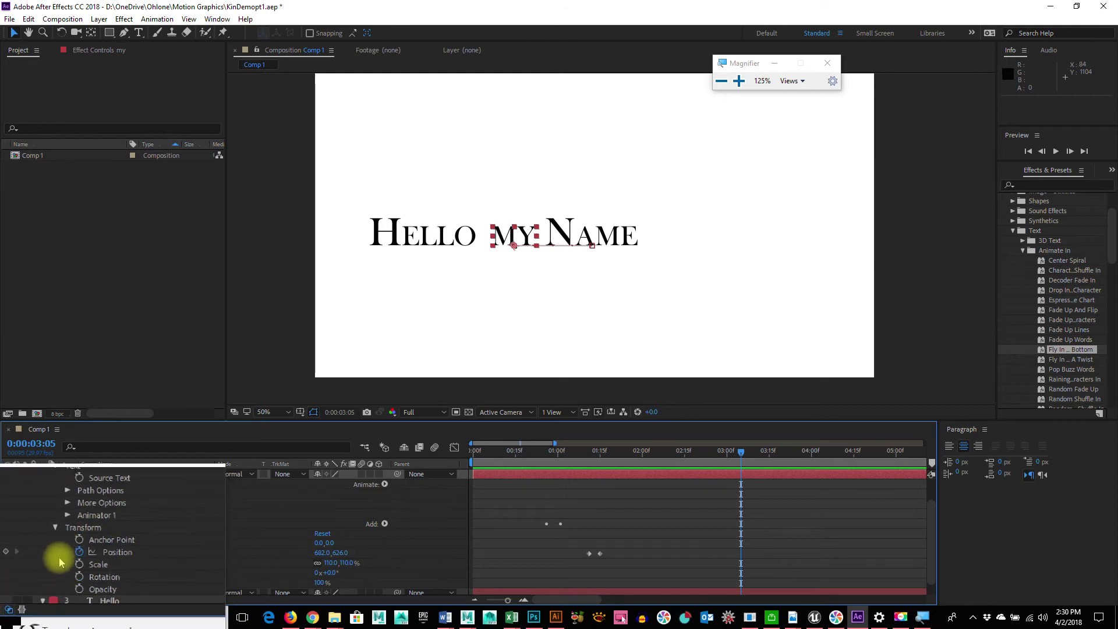
left_click(65, 526)
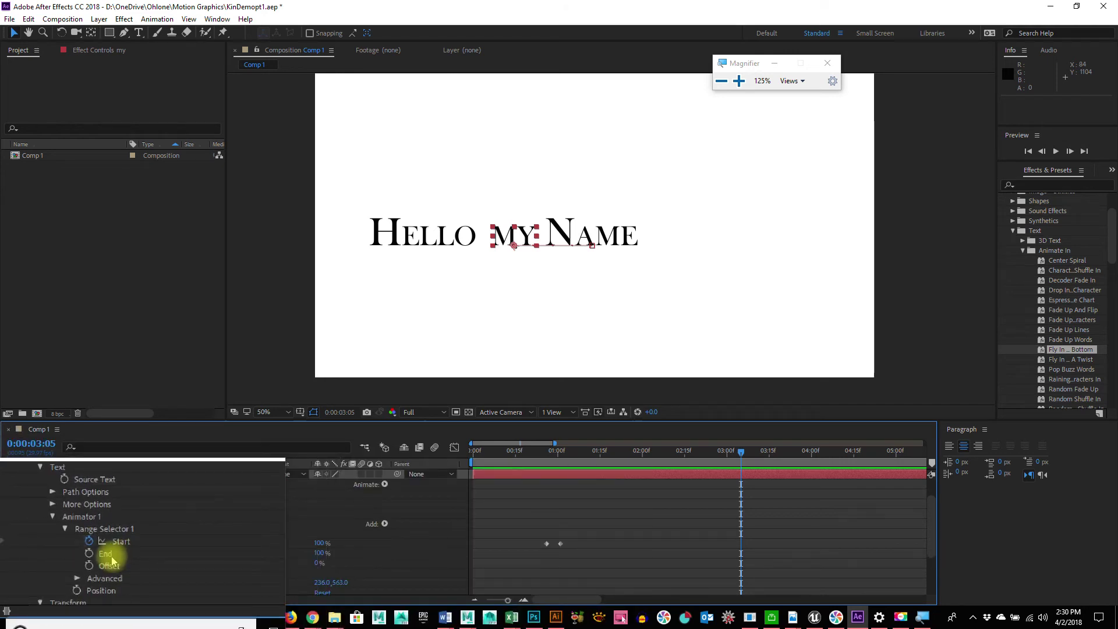
scroll(112, 560, "down", 2)
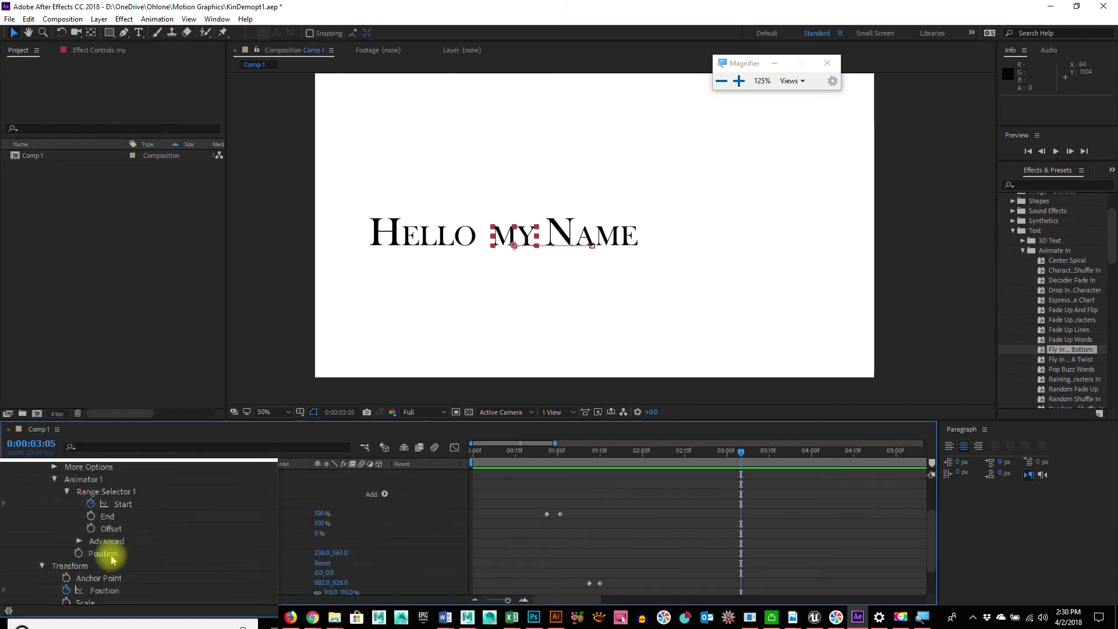
scroll(112, 560, "up", 2)
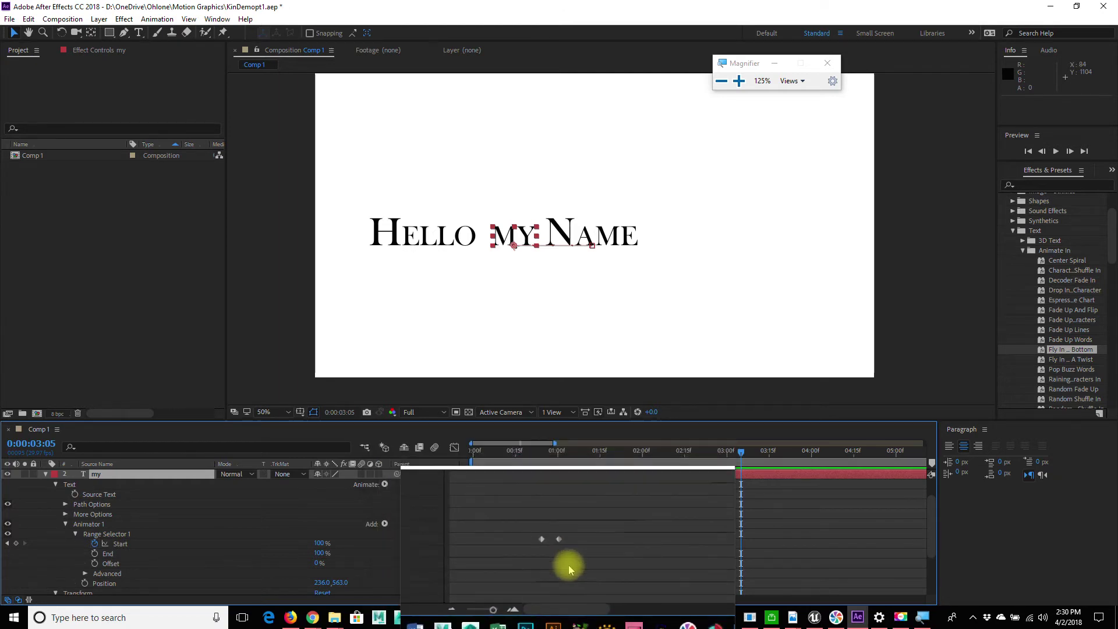
- Select and copy both Range Selector Start keyframes of the "my" layer
left_click_drag(573, 558, 537, 541)
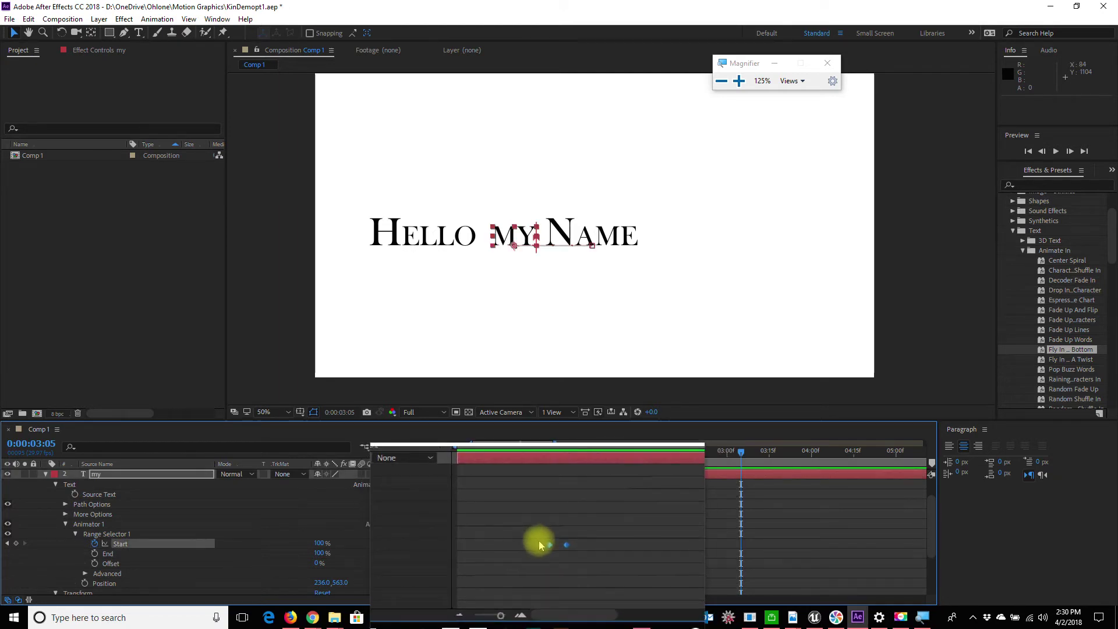
right_click(547, 544)
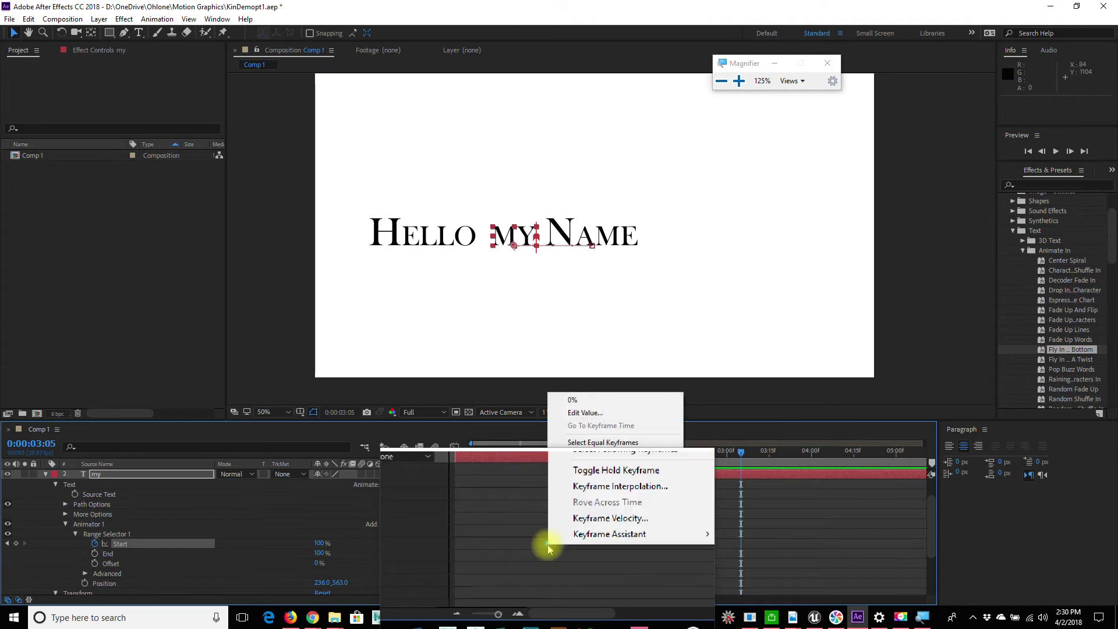
left_click_drag(523, 524, 572, 558)
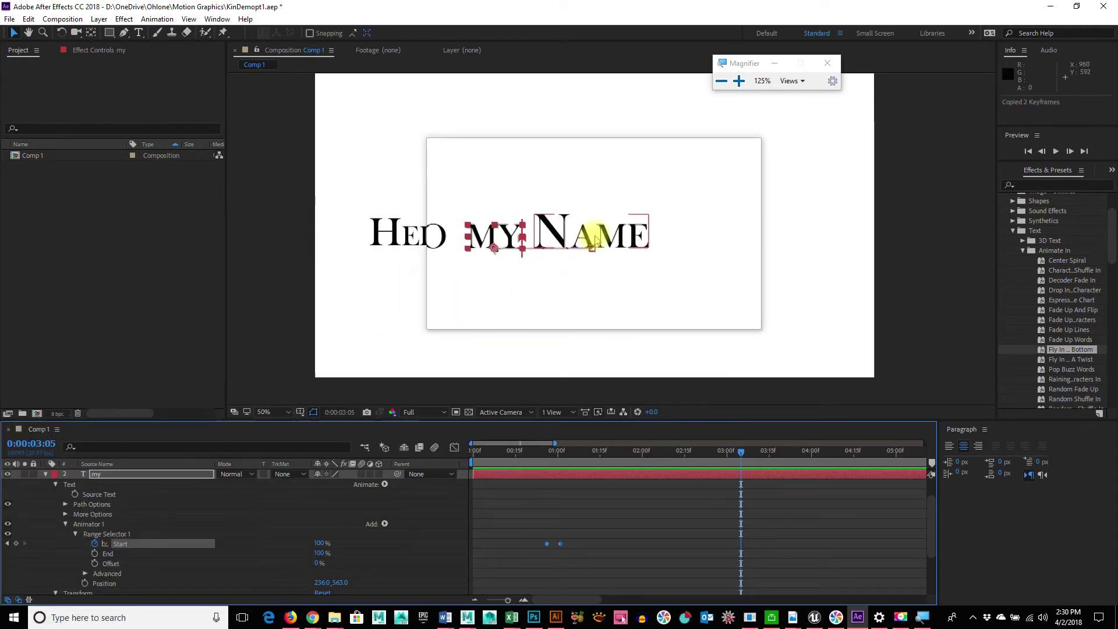
- Try to paste the copied Start keyframes onto the "Name" layer at 0:00:03:05, and undo the paste
scroll(110, 495, "up", 2)
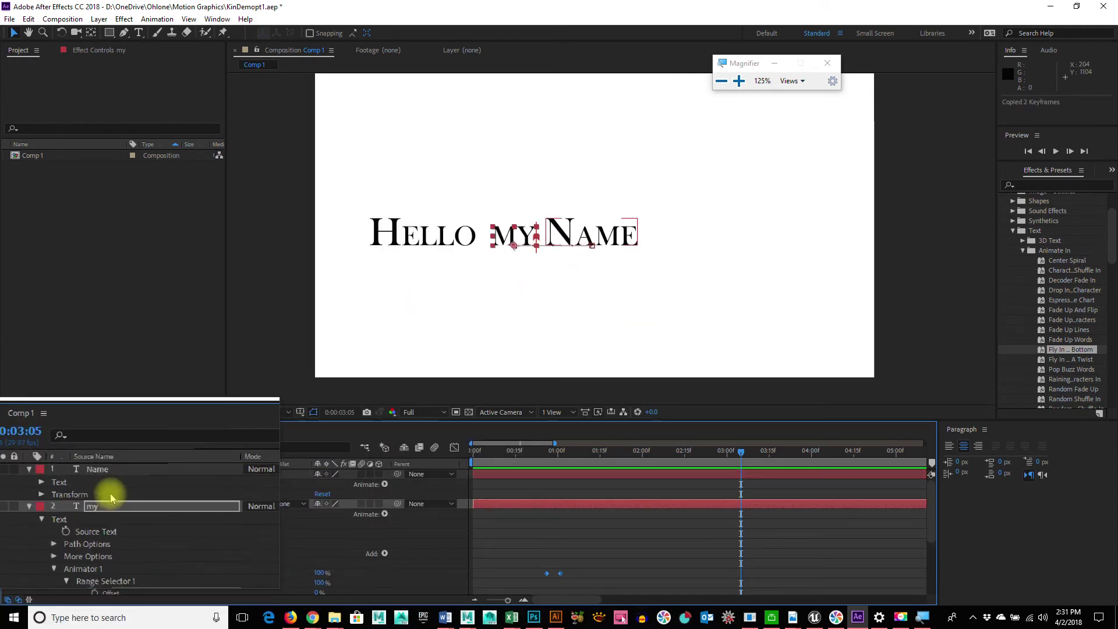
left_click(119, 479)
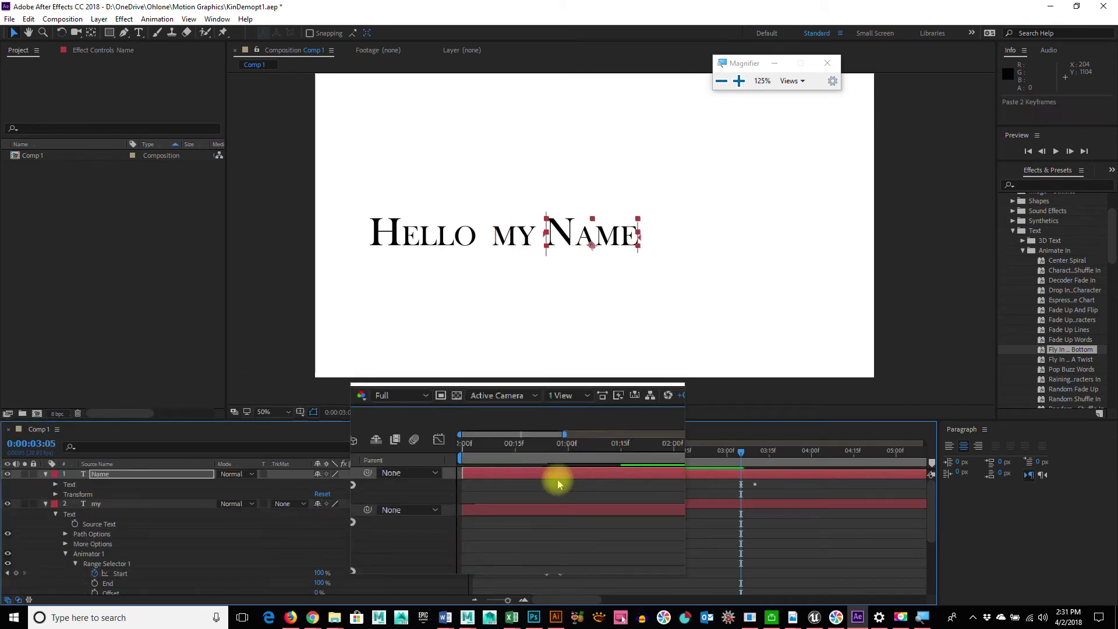
mouse_move(736, 455)
left_mouse_down()
mouse_move(763, 451)
mouse_move(724, 452)
mouse_move(767, 455)
mouse_move(734, 448)
mouse_move(759, 449)
mouse_move(743, 445)
left_mouse_up()
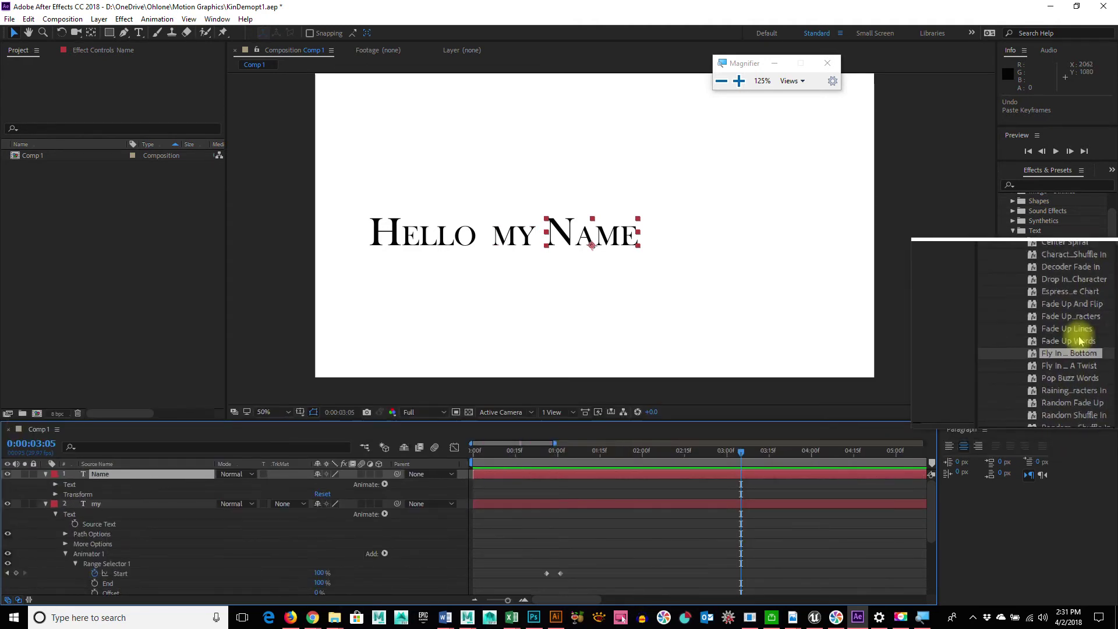
- Apply the Fly In From Bottom text preset to the "Name" layer and expand its Animator 1 down to the Range Selector 1 properties
left_click_drag(1081, 355, 115, 480)
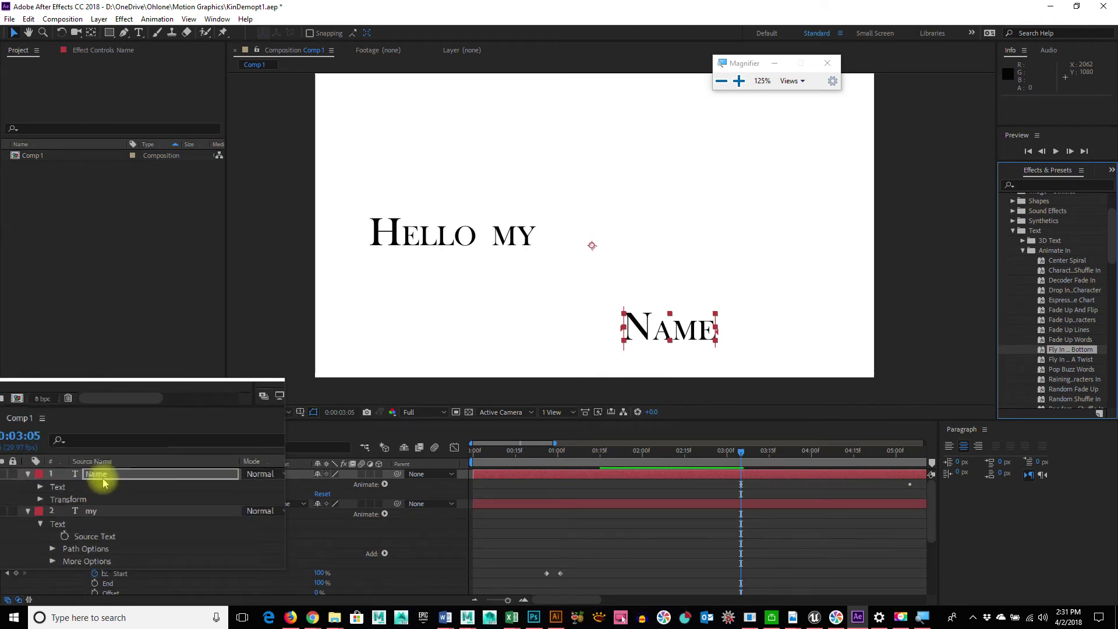
left_click(56, 486)
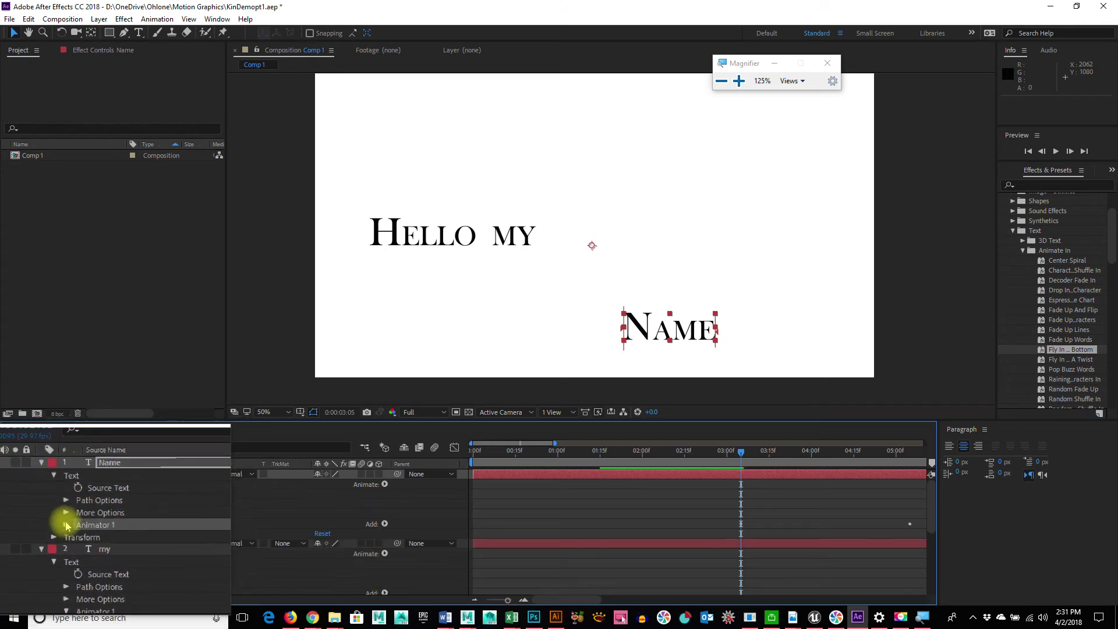
left_click(66, 524)
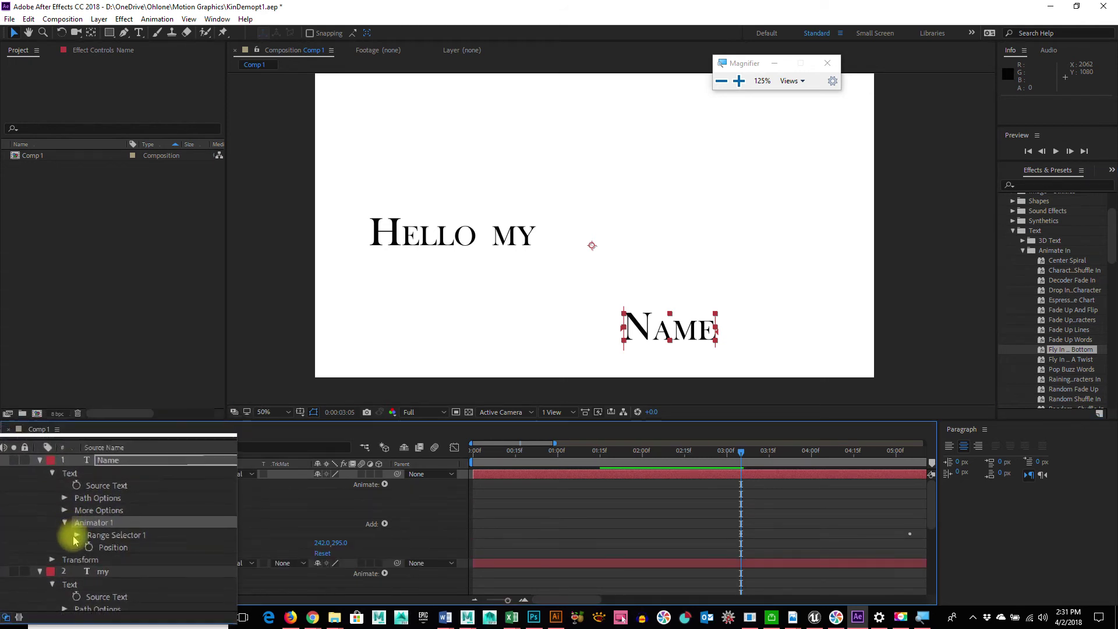
left_click(76, 535)
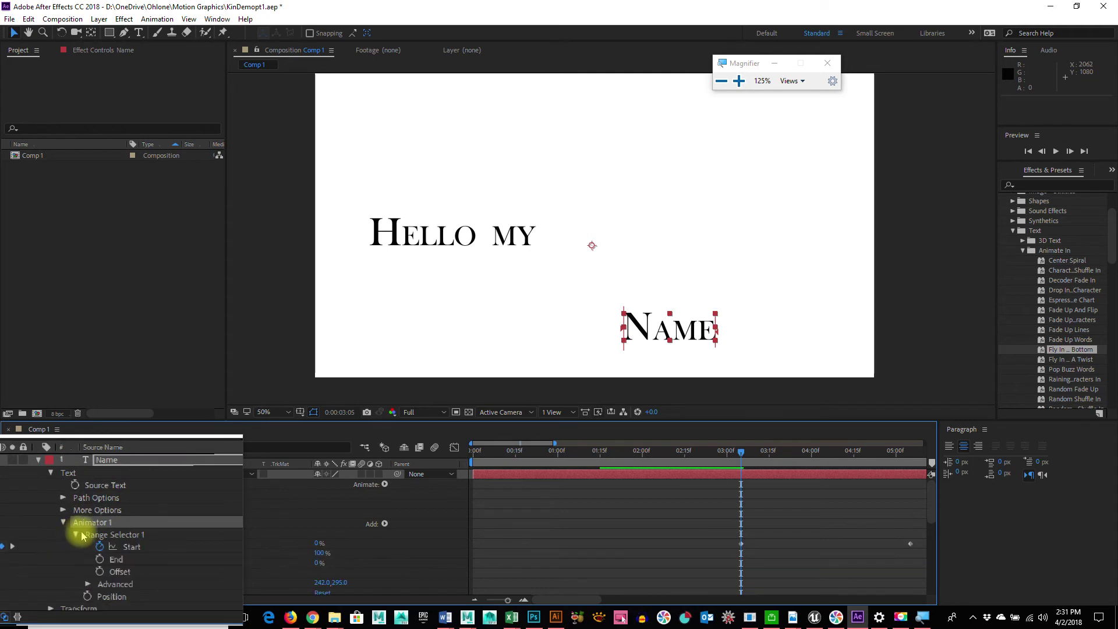
- Delete the two Start keyframes that the preset added to the "Name" layer's Range Selector 1
left_click_drag(571, 600, 500, 601)
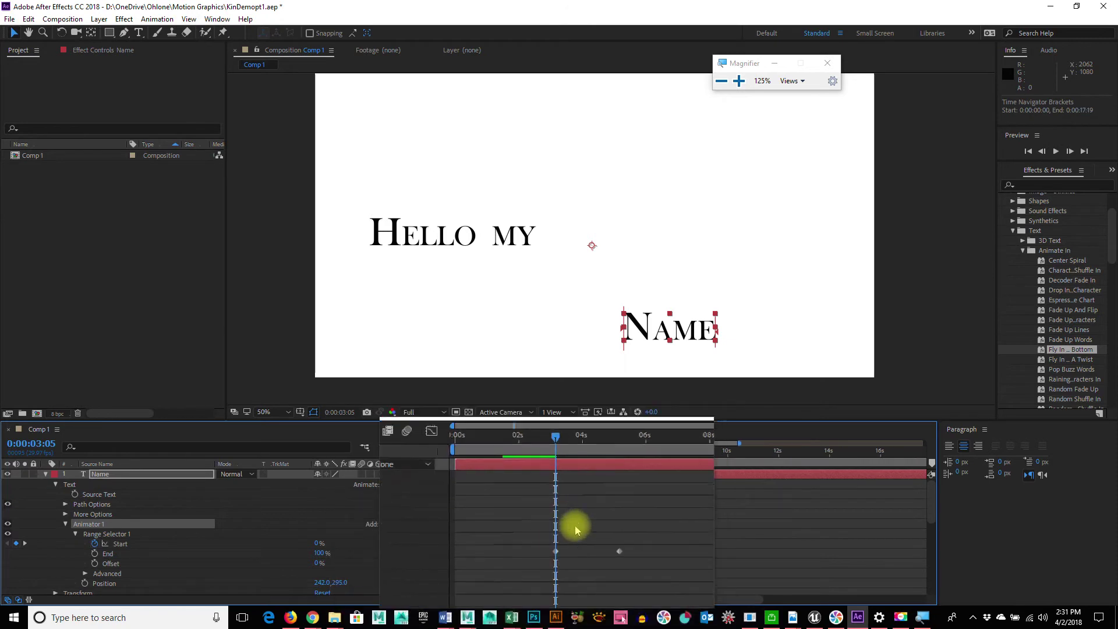
left_click_drag(543, 527, 611, 553)
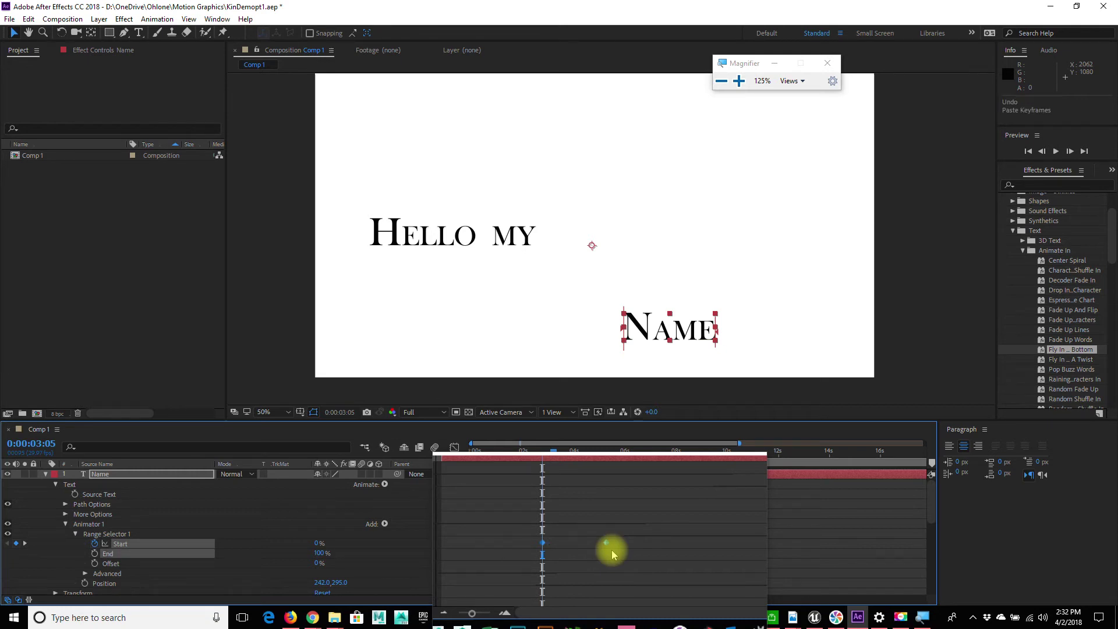
left_click_drag(632, 530, 547, 567)
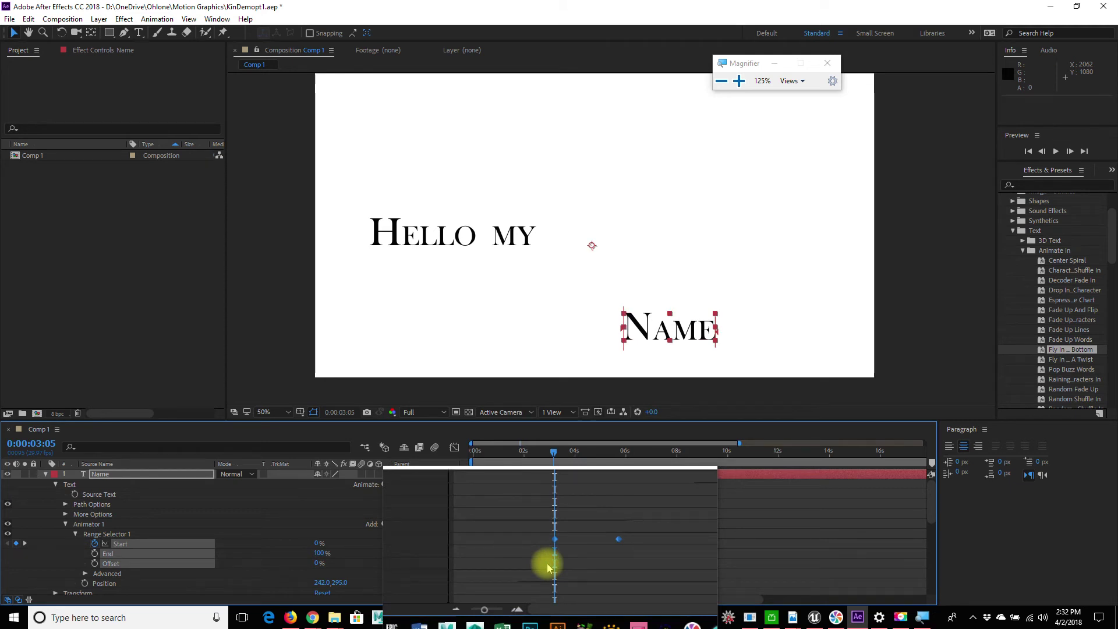
- Paste the copied Start keyframes onto the "Name" layer's Range Selector 1 at 0:00:01:04
left_click(551, 451)
left_click_drag(549, 452, 519, 449)
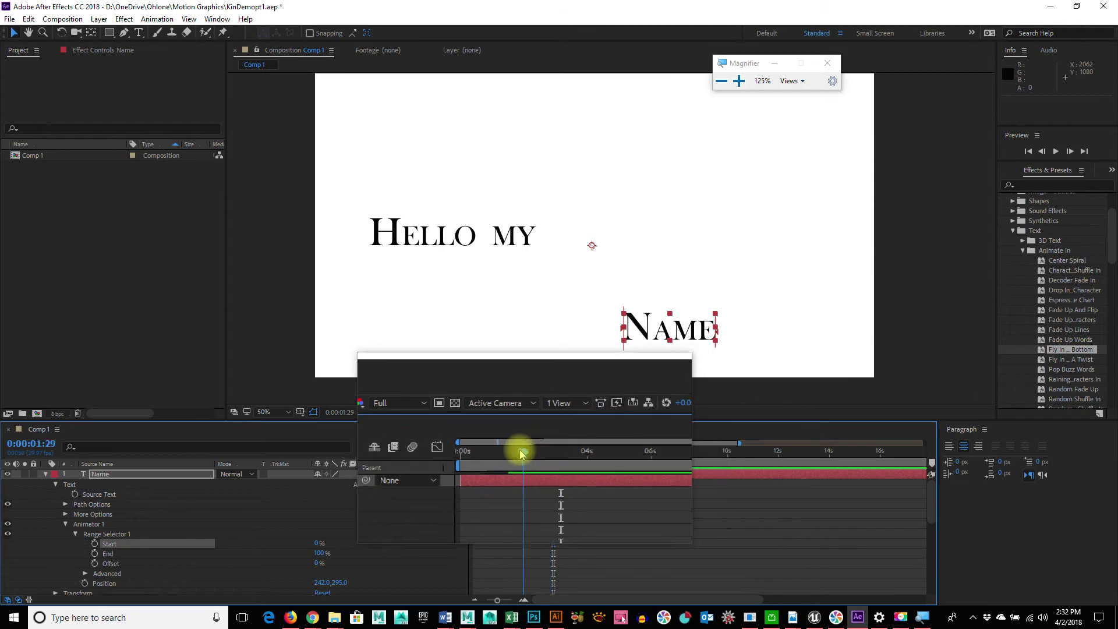
left_click_drag(501, 602, 506, 600)
left_click_drag(589, 452, 541, 475)
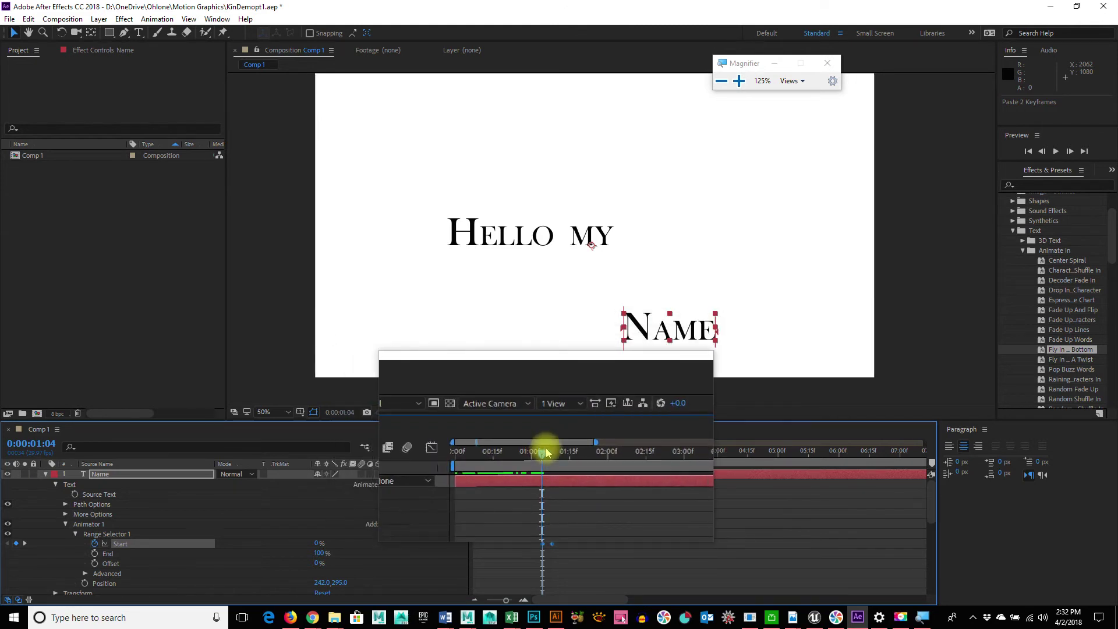
- Move the pasted Start keyframes of the "Name" layer so that the first one sits at 0:00:01:11
left_click_drag(537, 457, 553, 475)
left_click_drag(571, 537, 543, 547)
left_click_drag(547, 548, 558, 550)
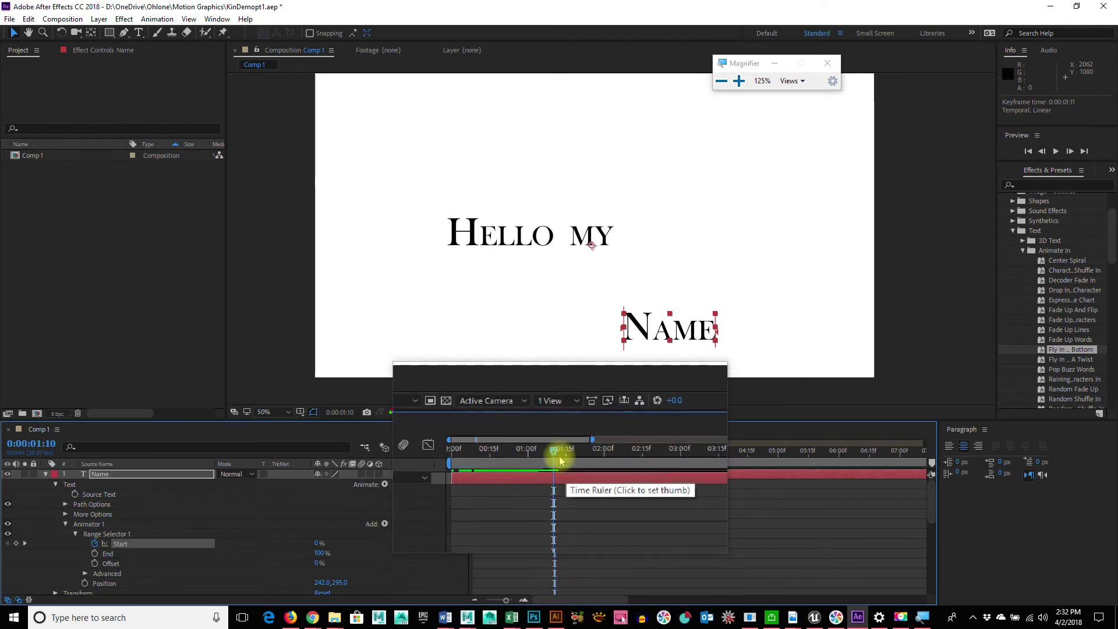
- Scrub through the timeline around the "Name" layer's Start keyframes to check when its letters fly in
left_click(498, 447)
left_click_drag(499, 447, 585, 477)
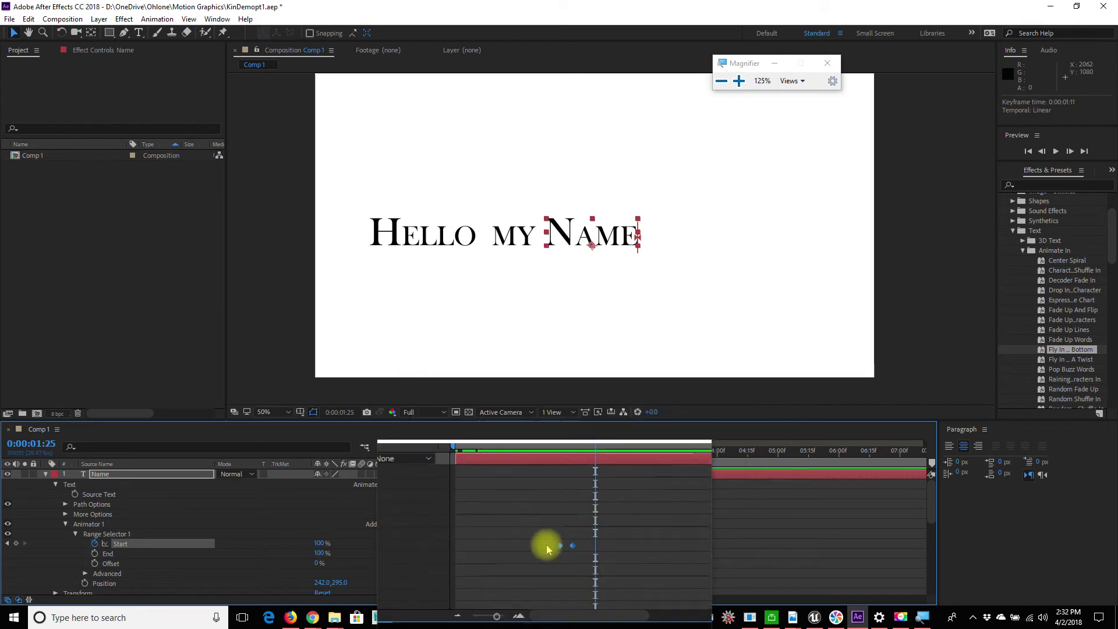
left_click(558, 453)
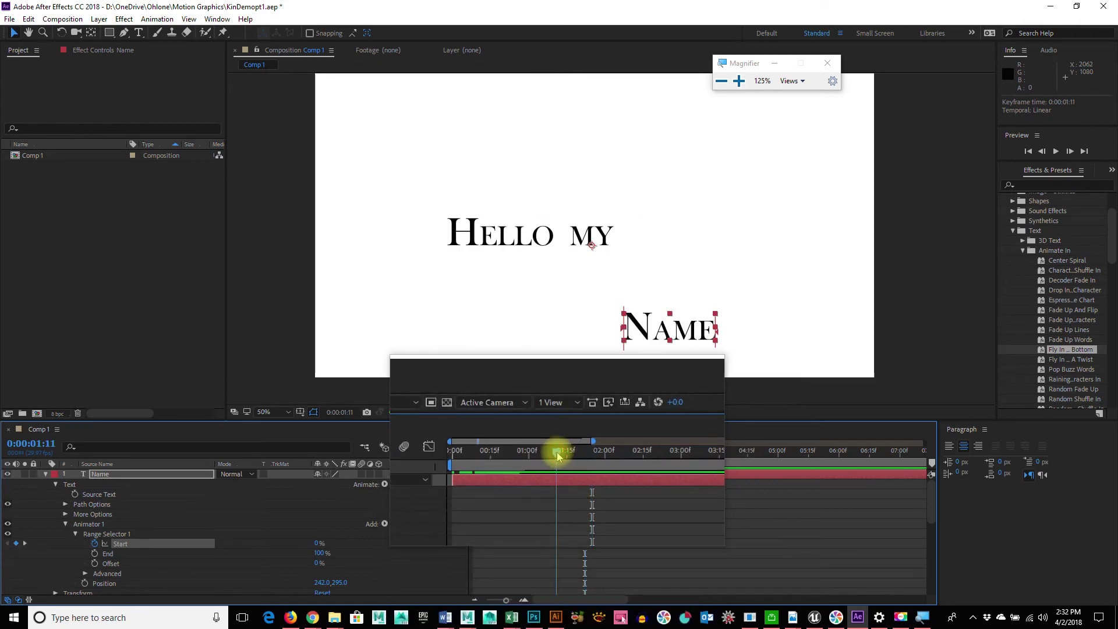
left_click_drag(558, 457, 559, 489)
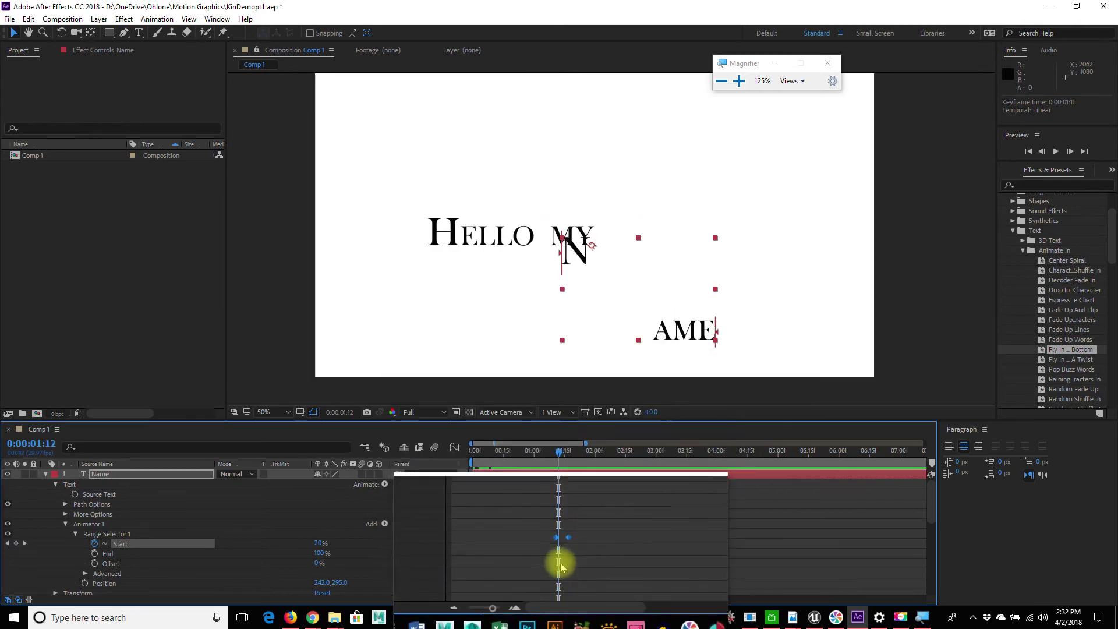
left_click(556, 450)
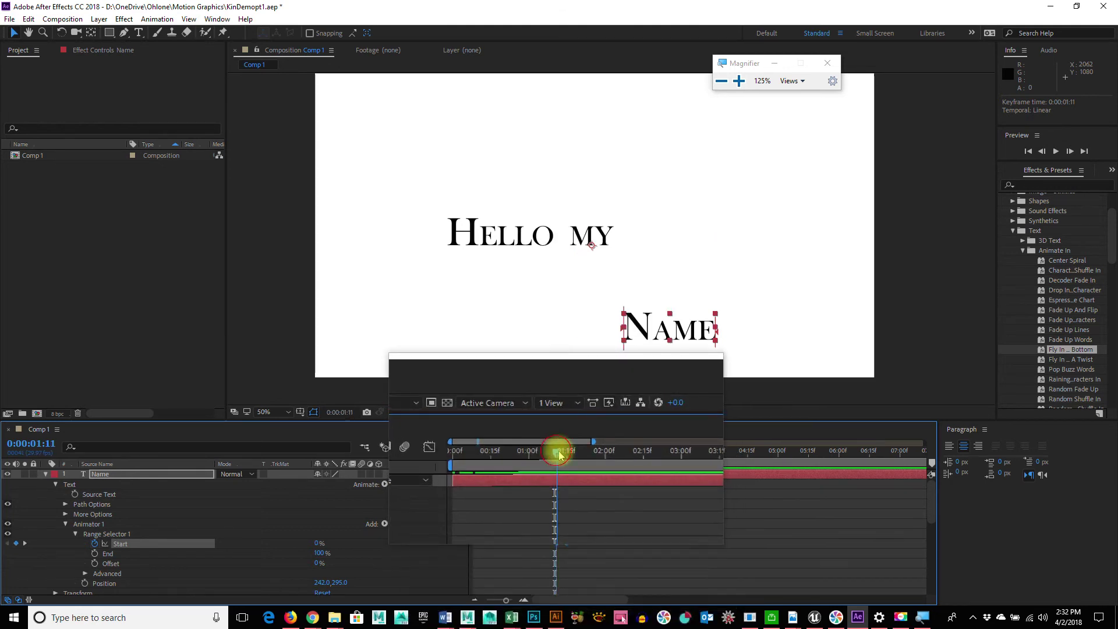
left_click(559, 453)
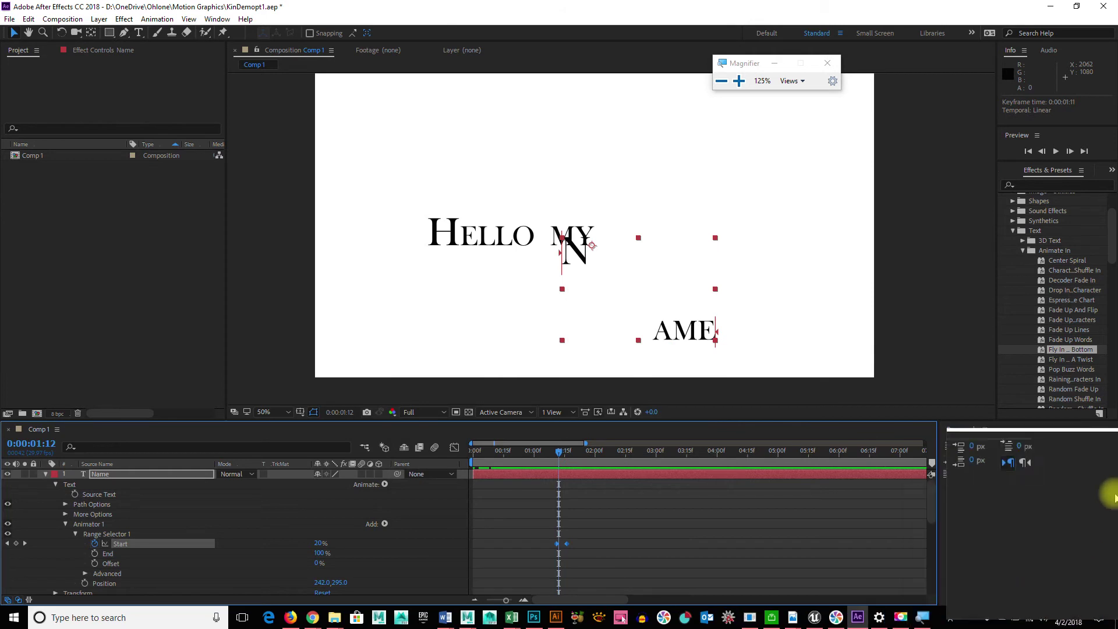
- Close the Magnifier and set the current time to 0:00:01:11, at the "Name" layer's first Start keyframe
left_click(827, 63)
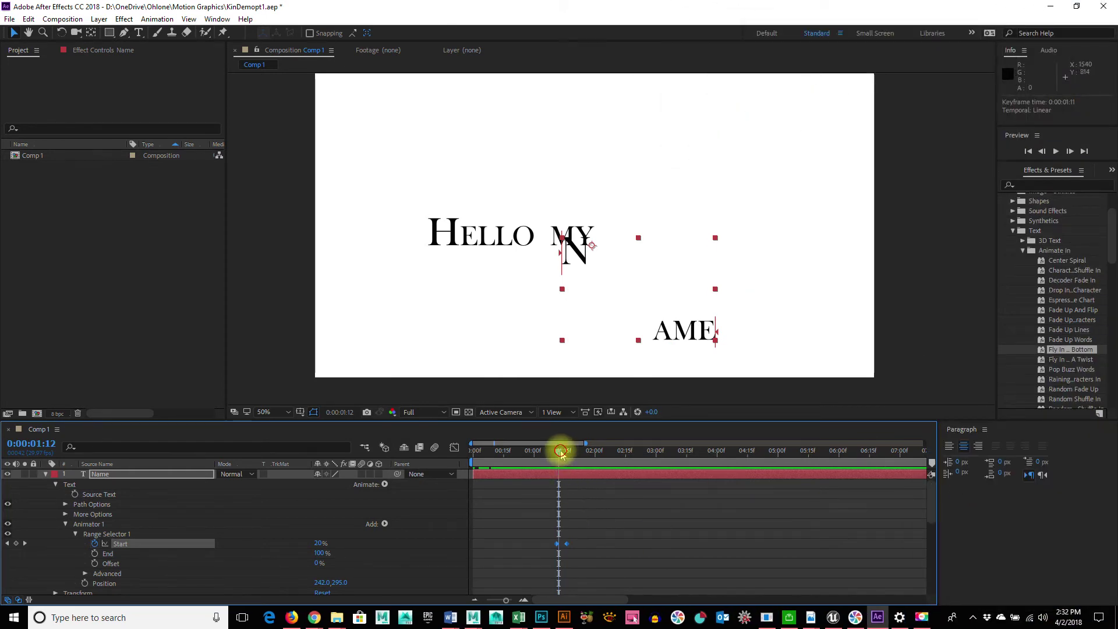
left_click(558, 454)
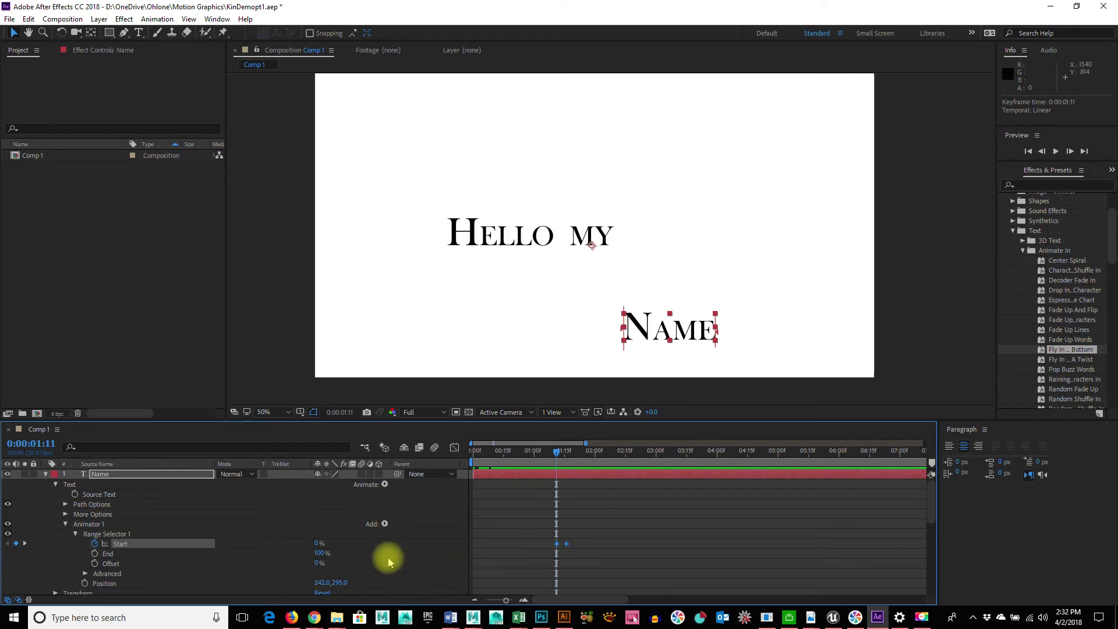
scroll(389, 563, "down", 3)
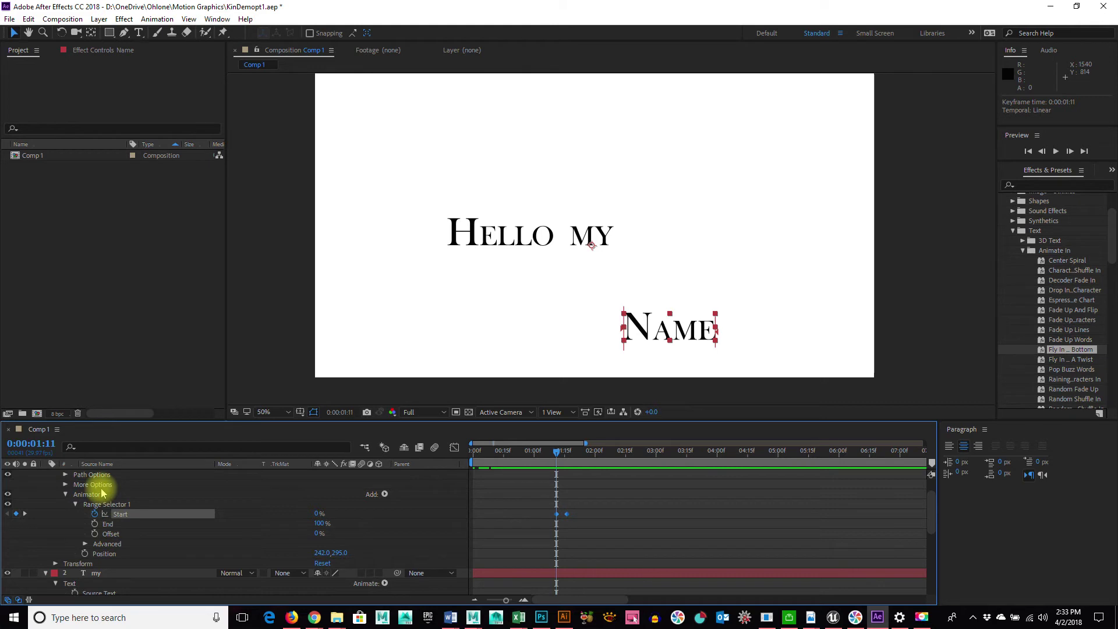
- Set the Position of the "Name" layer's Animator 1 to 237, 604 so its letters start below the frame
scroll(142, 549, "down", 5)
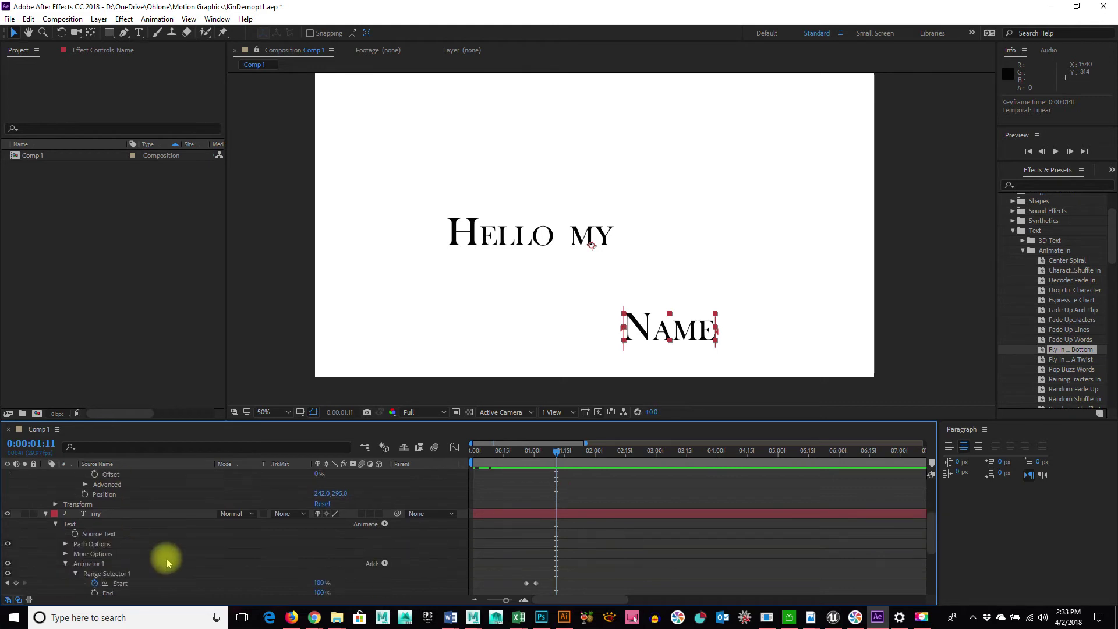
scroll(148, 570, "up", 2)
scroll(156, 569, "up", 2)
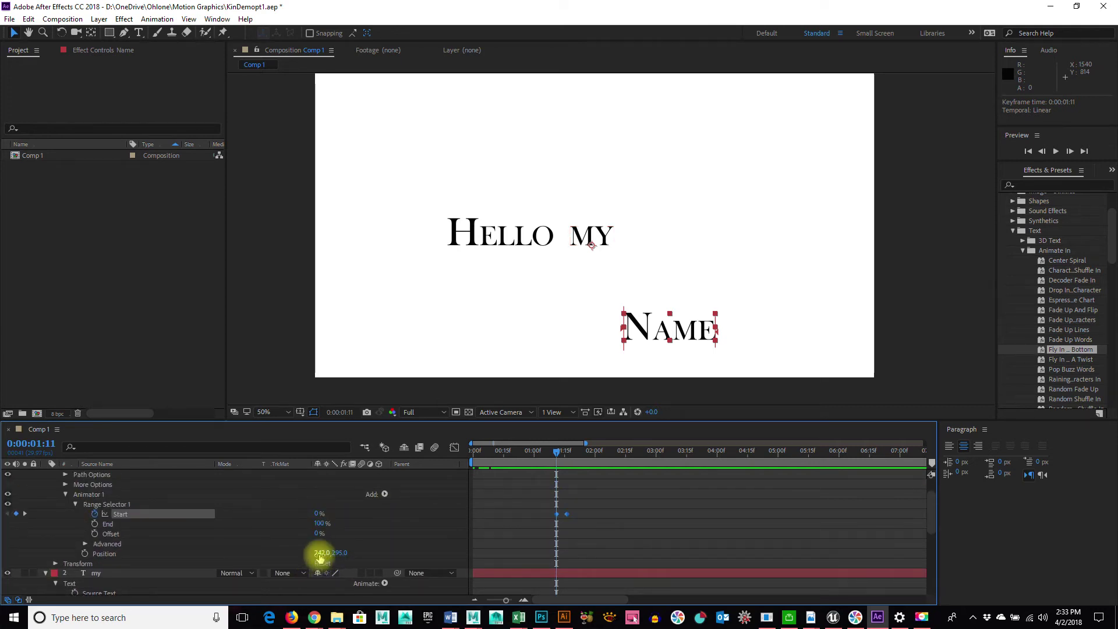
left_click_drag(319, 553, 519, 554)
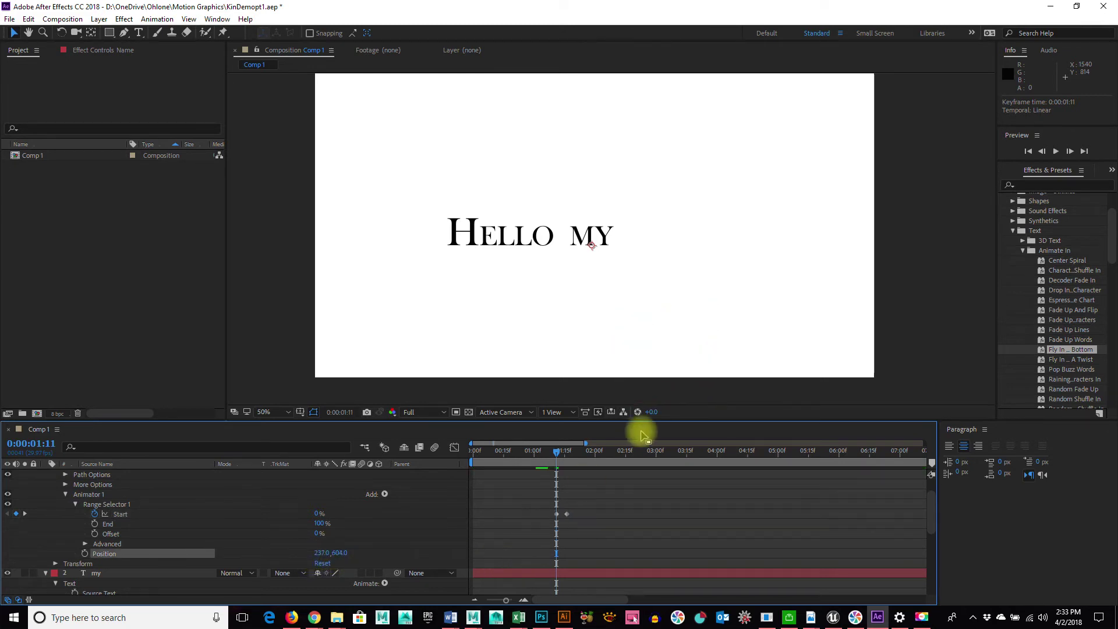
- Play the animation from the beginning twice to check how the letters of "Name" fly in
left_click_drag(573, 463, 392, 450)
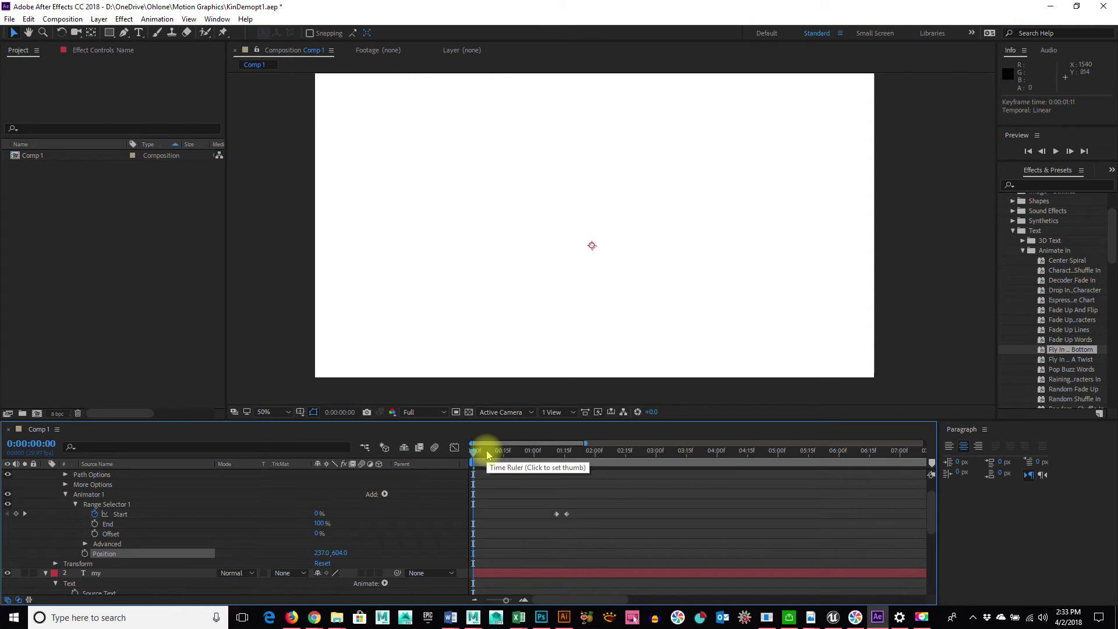
key("space")
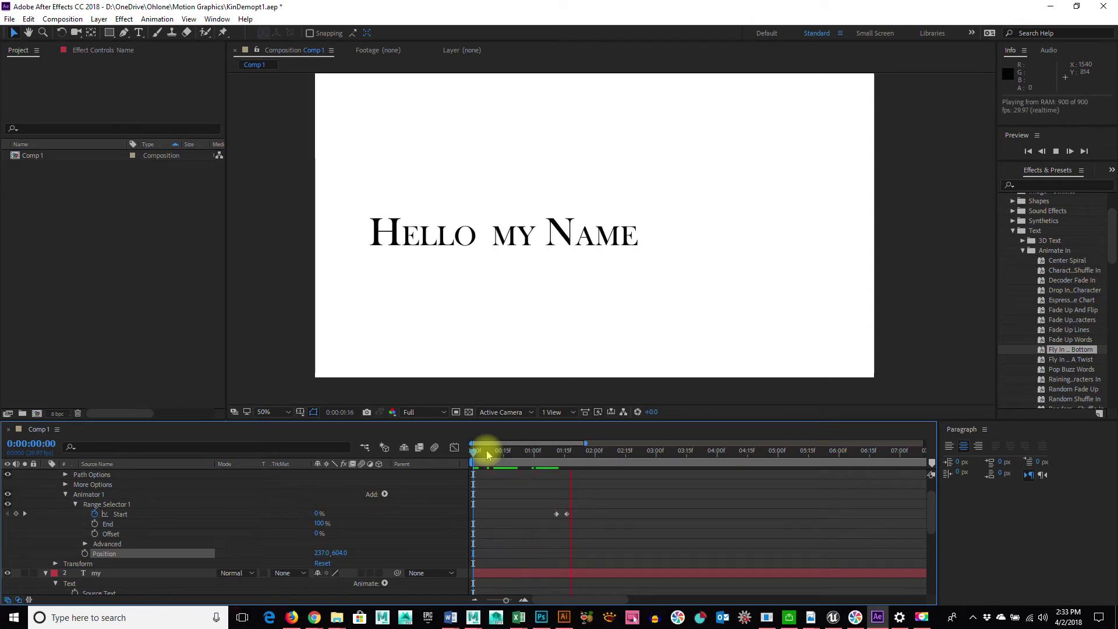
key("space")
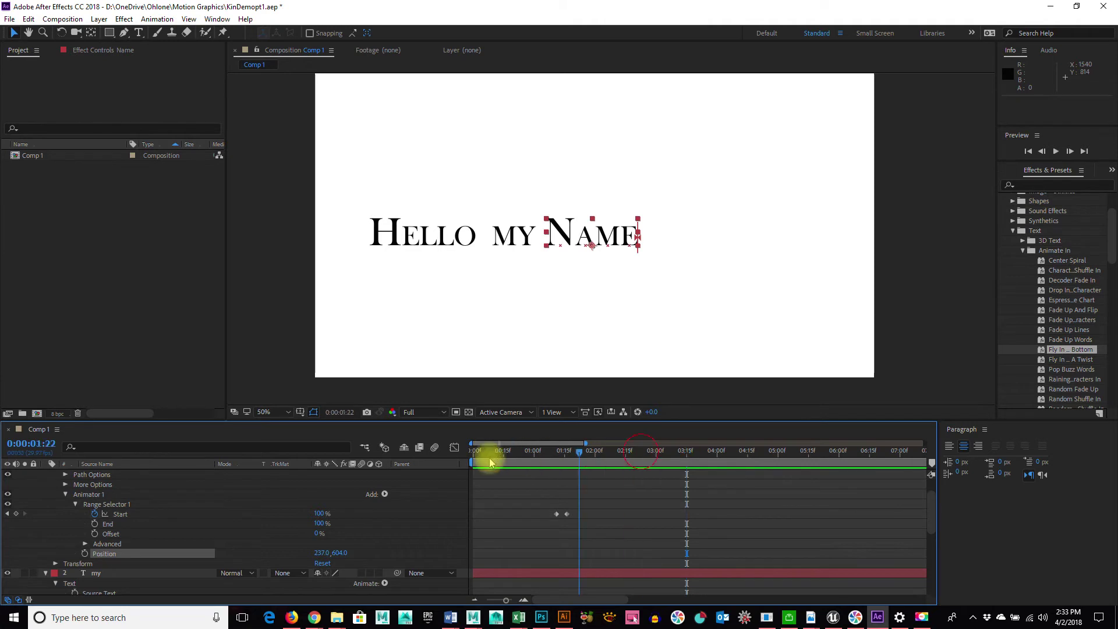
left_click_drag(489, 452, 424, 468)
key("space")
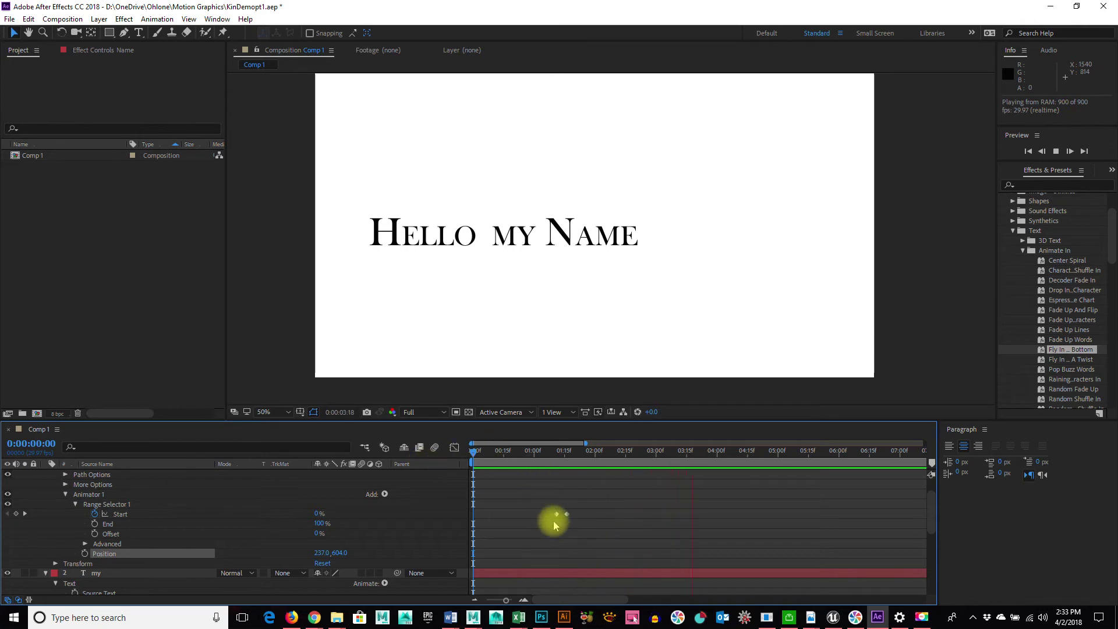
key("space")
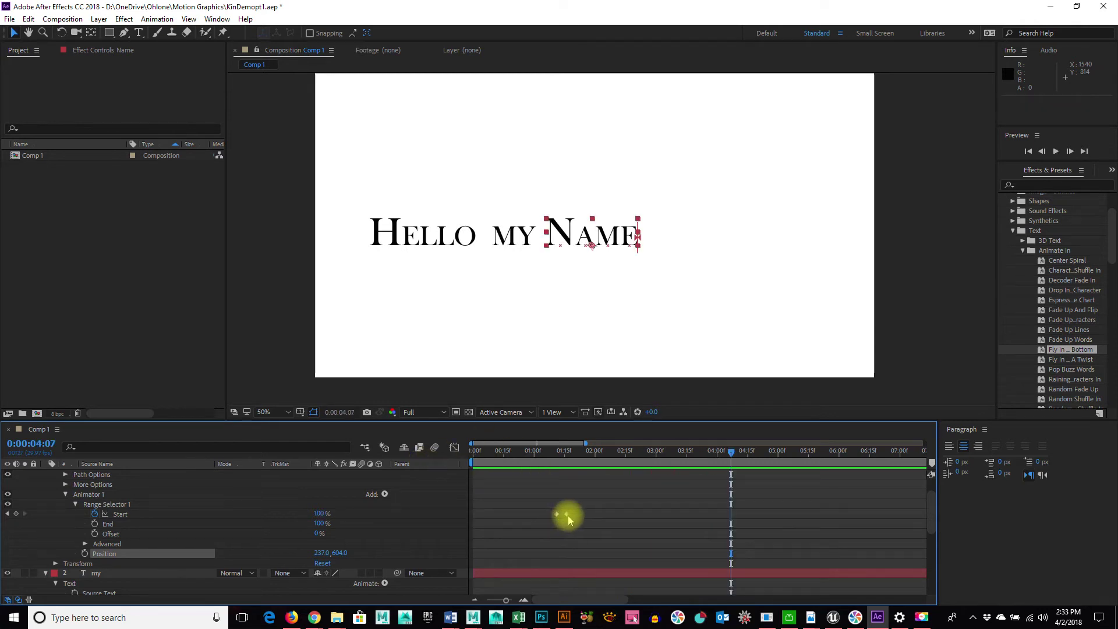
- Move the "Name" layer's second Start keyframe to 0:00:01:18 and preview the slower fly-in from the beginning
left_click_drag(567, 514, 572, 457)
left_click(575, 457)
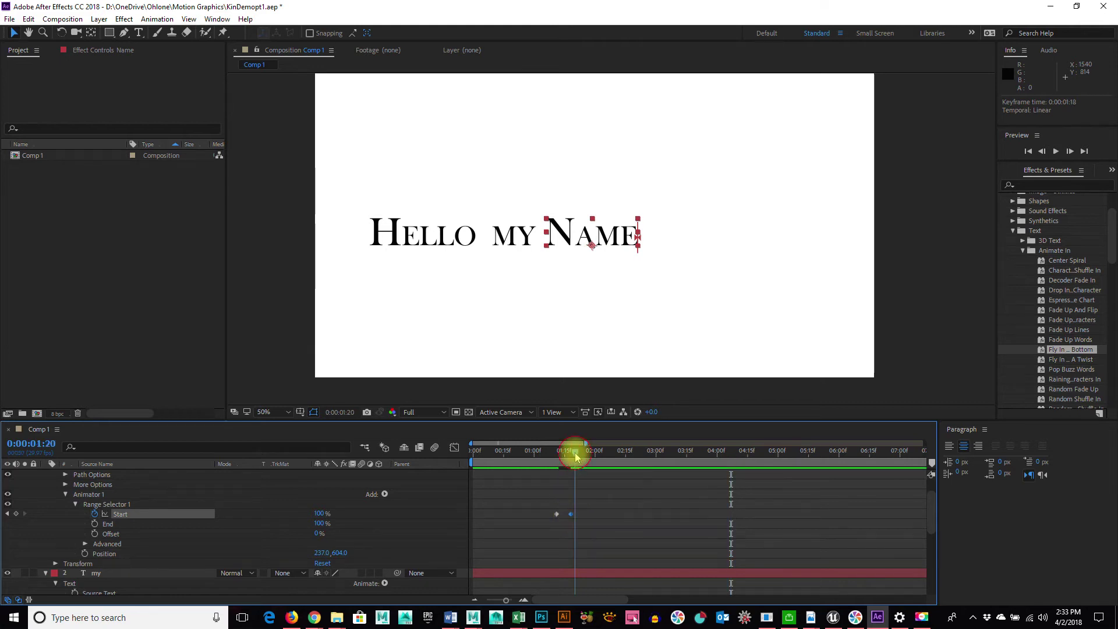
key("Home")
key("space")
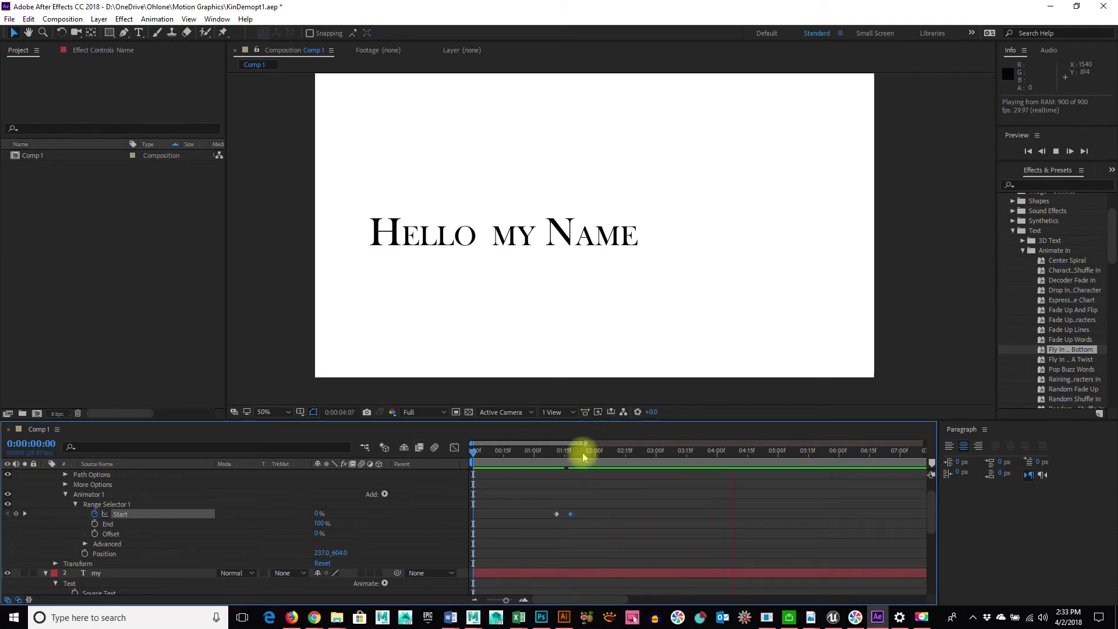
left_click_drag(580, 452, 505, 452)
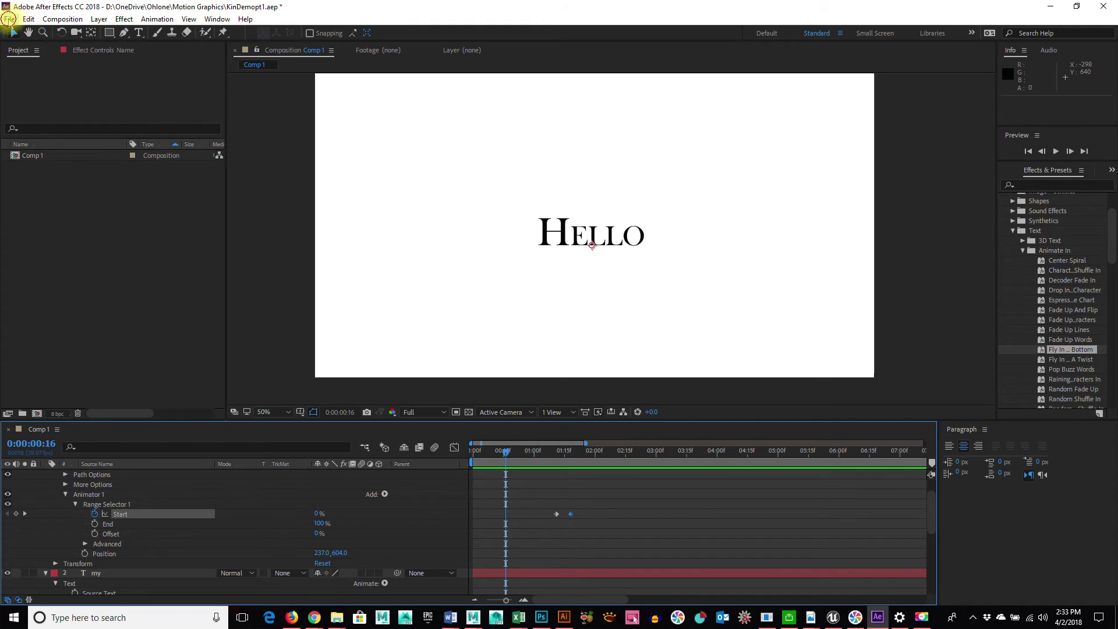
- Save the project under the new name KinDemopt2 in the Motion Graphics folder
left_click(9, 18)
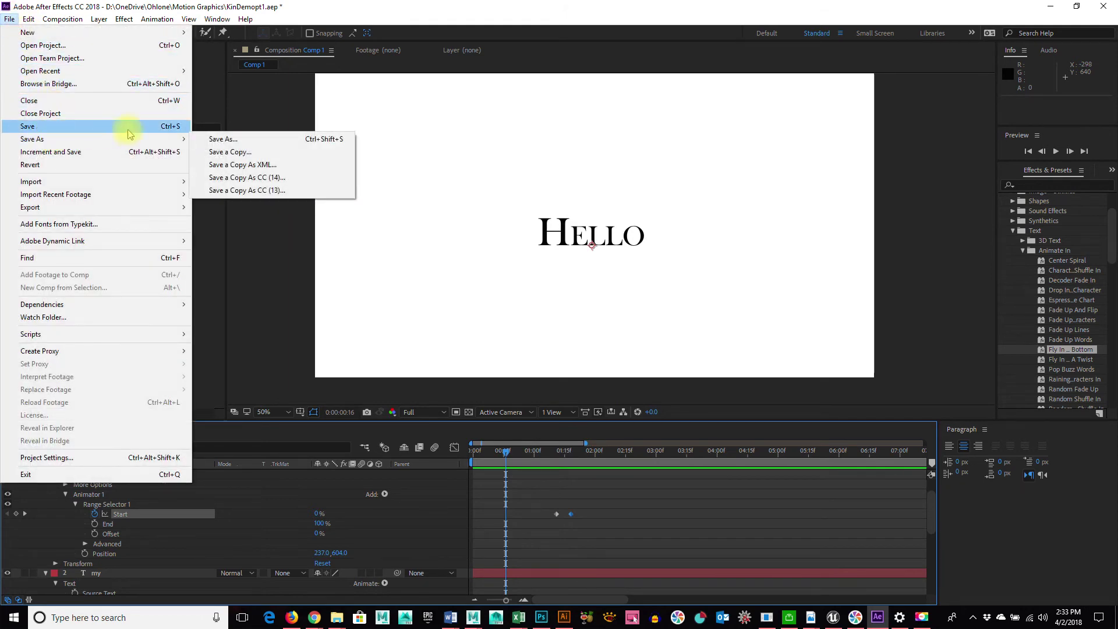
mouse_move(138, 138)
left_click(220, 141)
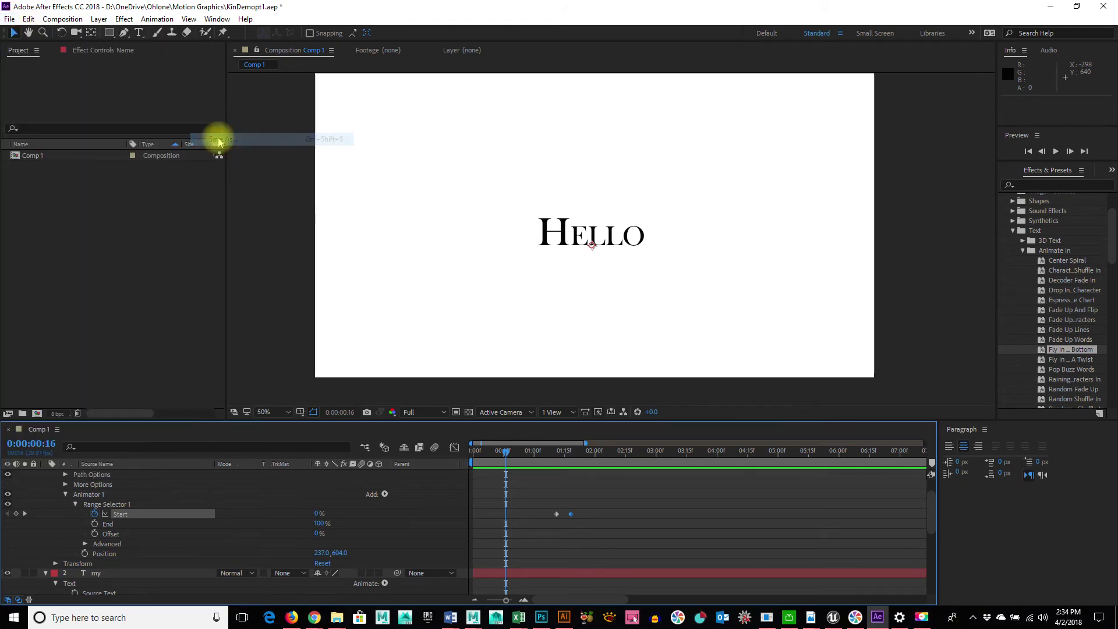
left_click(121, 509)
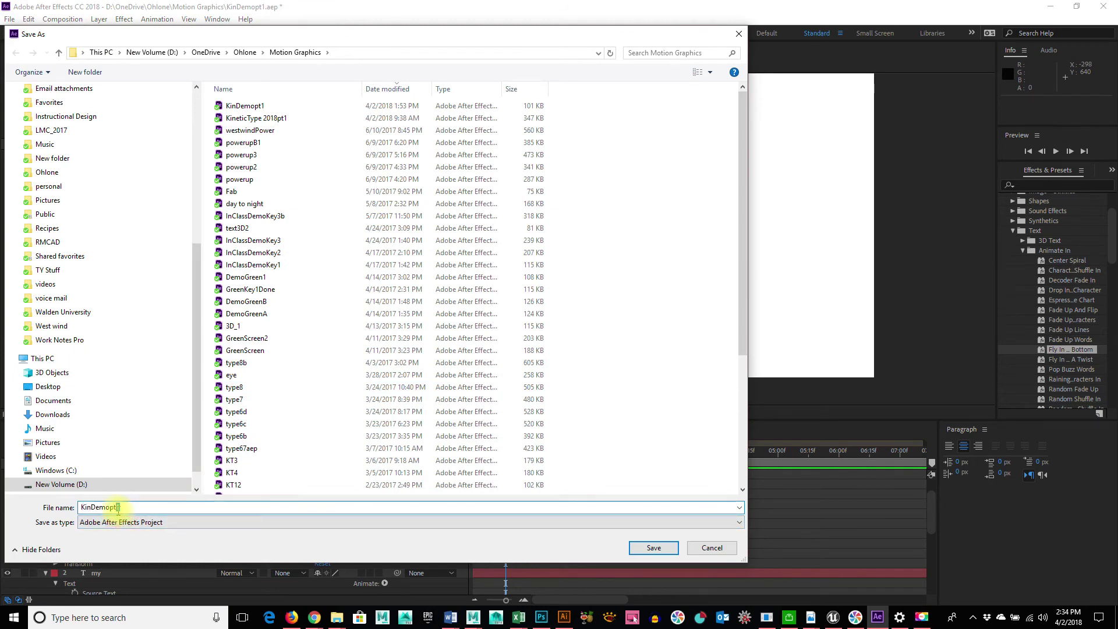
key("Return")
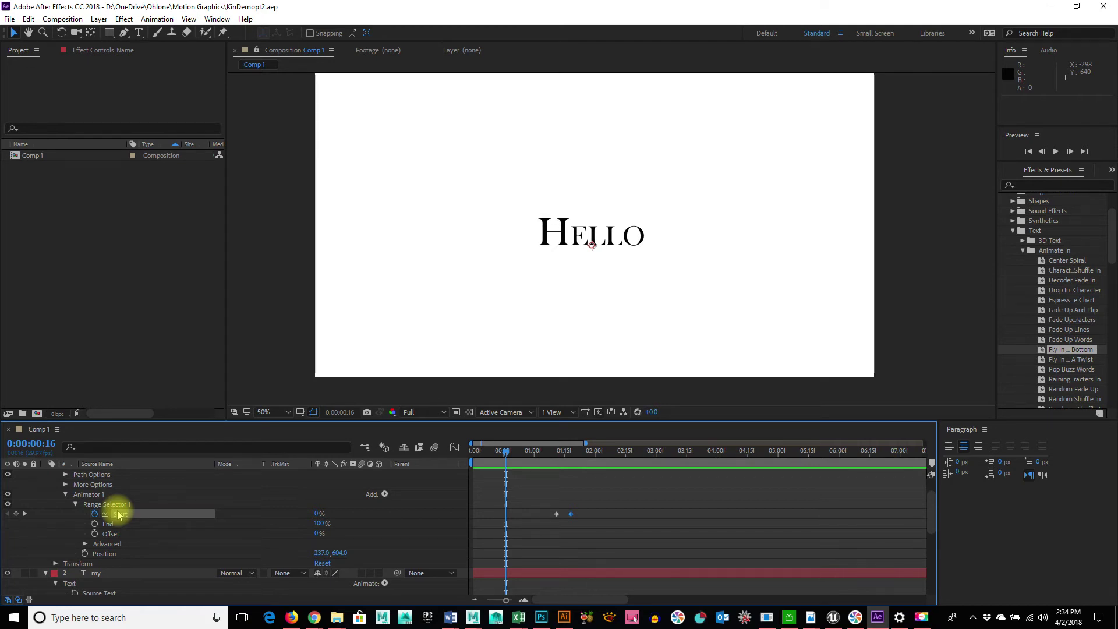
- Select the "Hello" and "my" layers, collapse the expanded layer properties and reveal only the Position of the two selected layers
left_click_drag(505, 452, 591, 473)
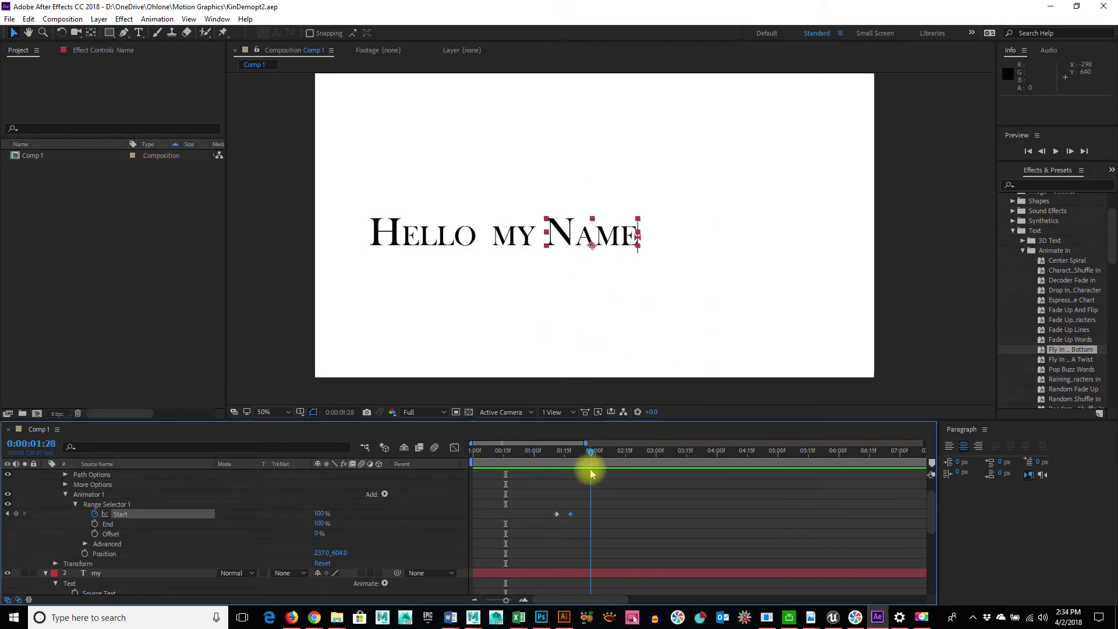
left_click(642, 349)
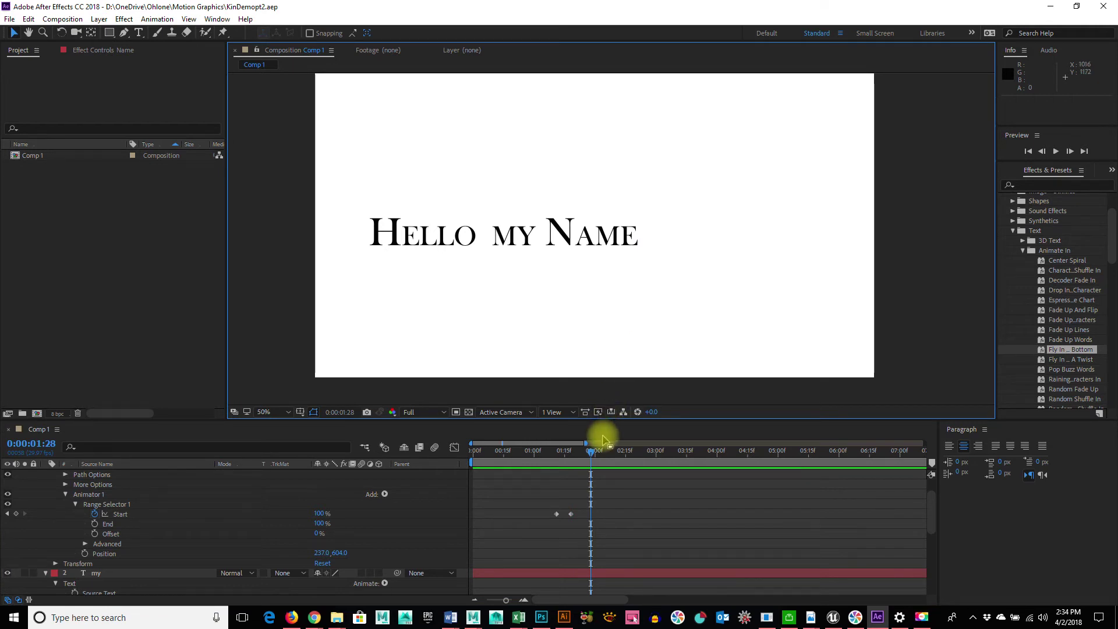
left_click_drag(424, 152, 514, 257)
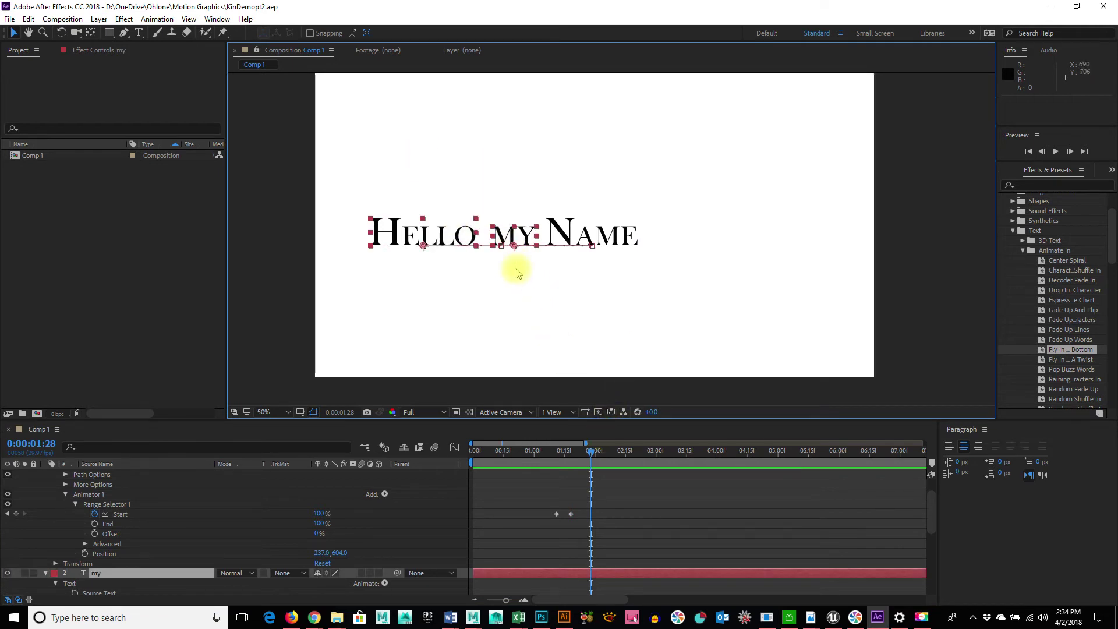
scroll(138, 569, "up", 2)
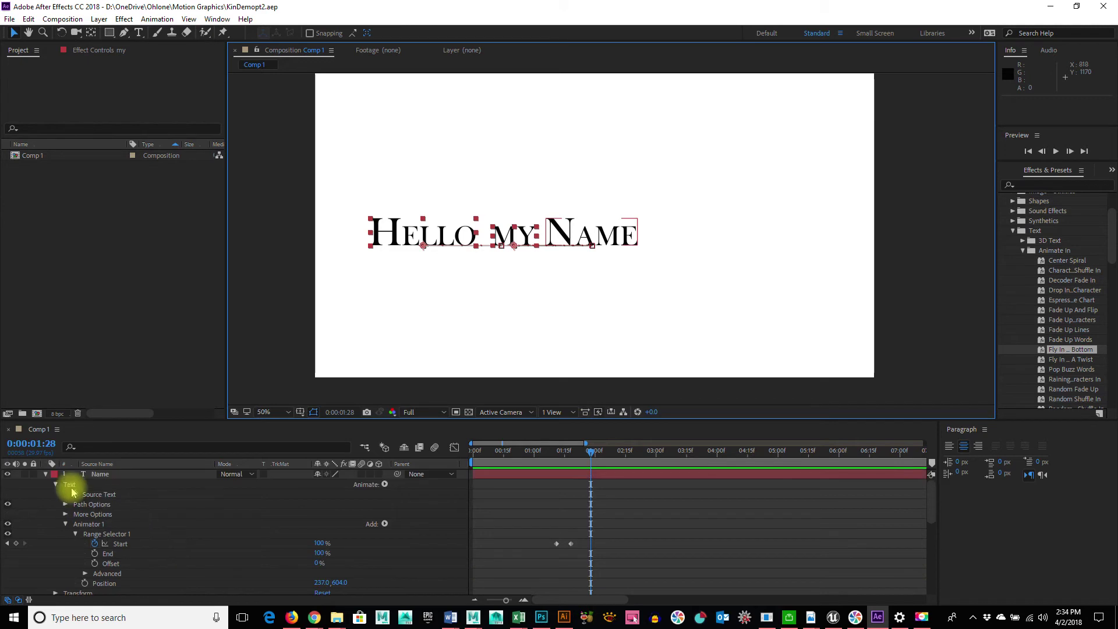
left_click(48, 476)
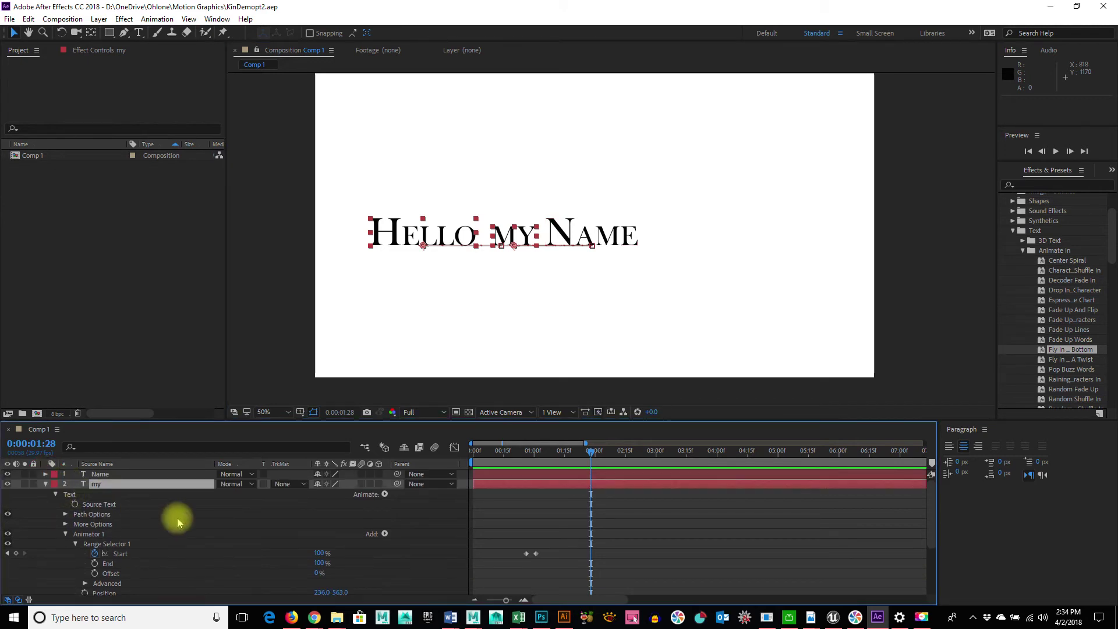
left_click(45, 484)
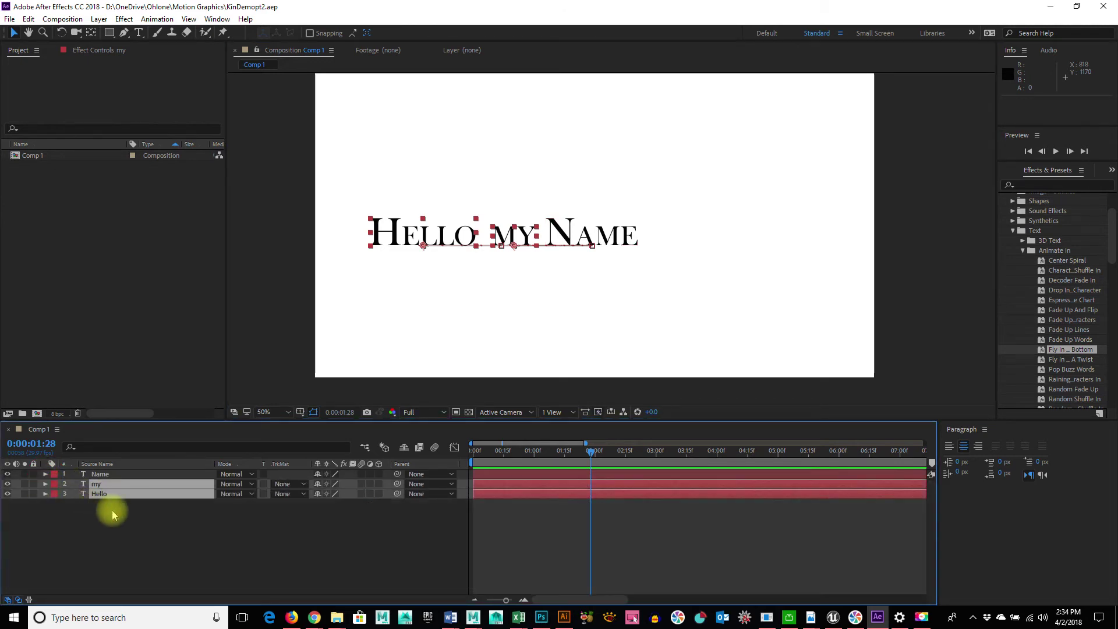
key("p")
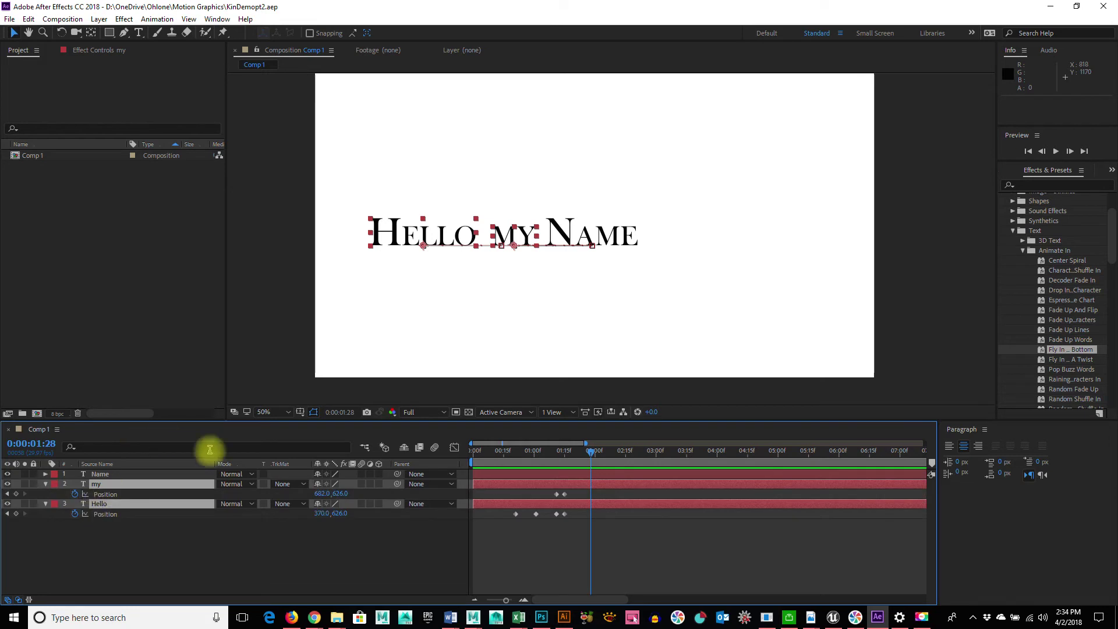
- At 0:00:01:15, shift "my" to X position 672 and "Hello" to 360, and scrub through the animation to check the spacing
left_click_drag(591, 448, 565, 448)
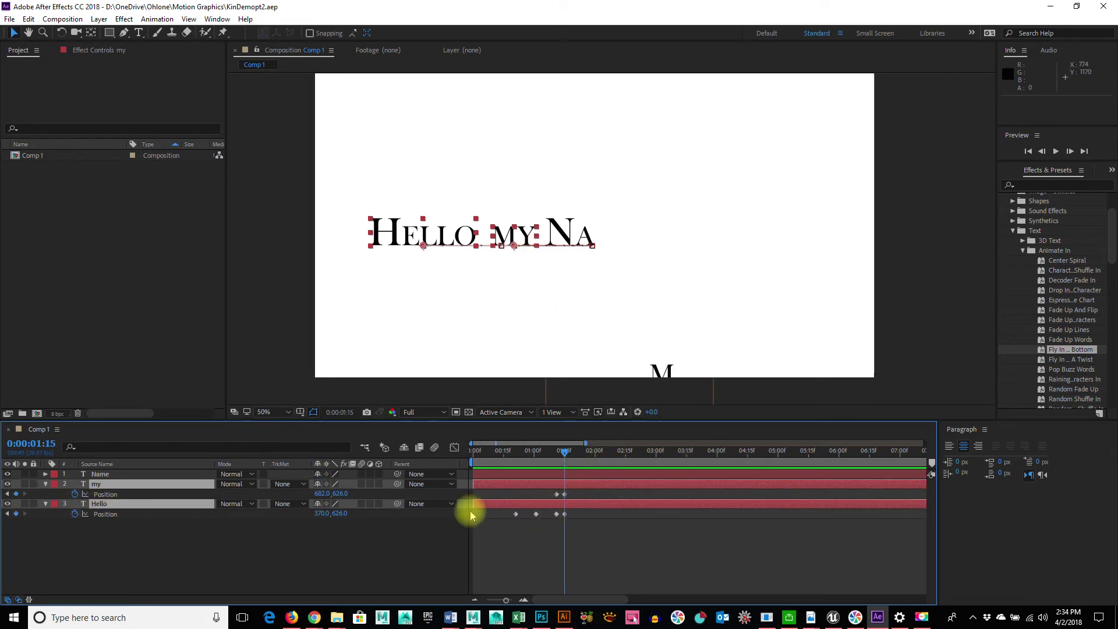
left_click_drag(321, 494, 317, 492)
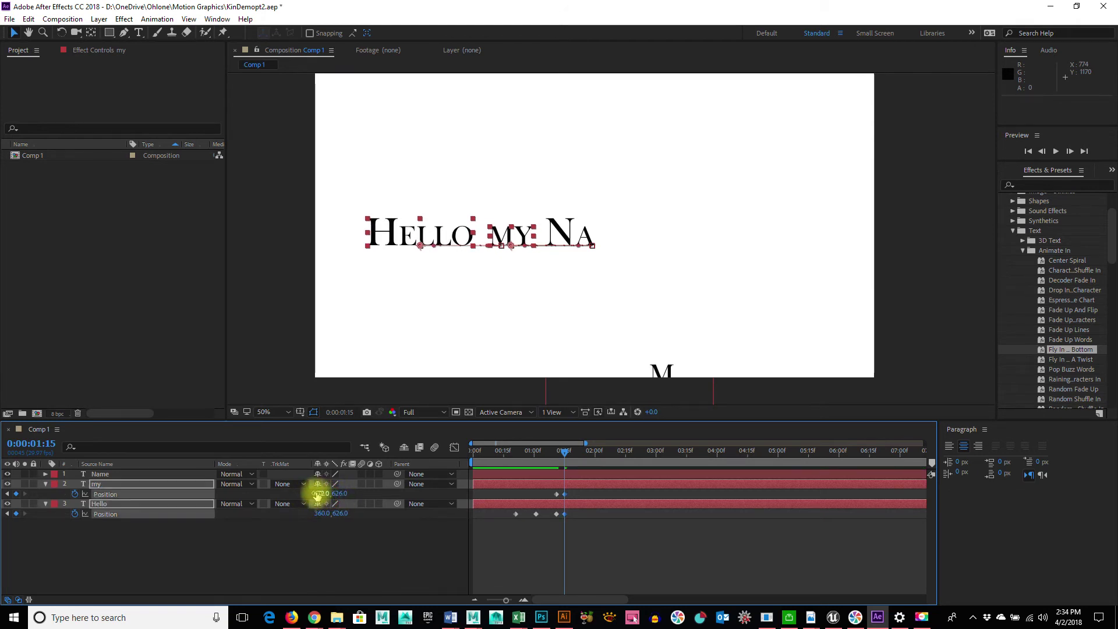
left_click(628, 551)
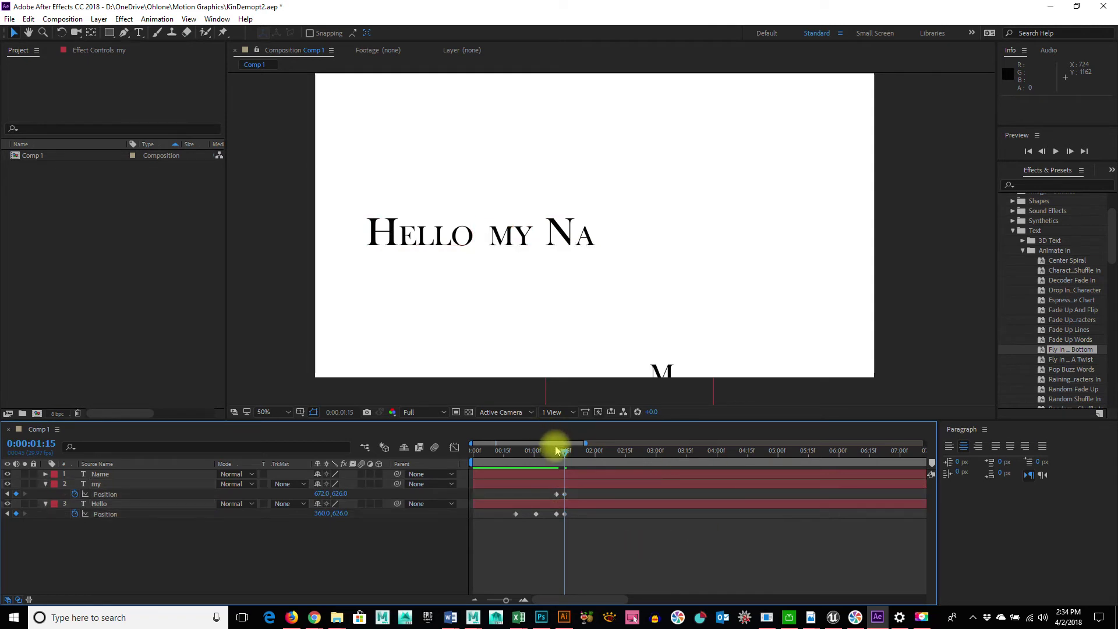
left_click_drag(554, 457, 358, 502)
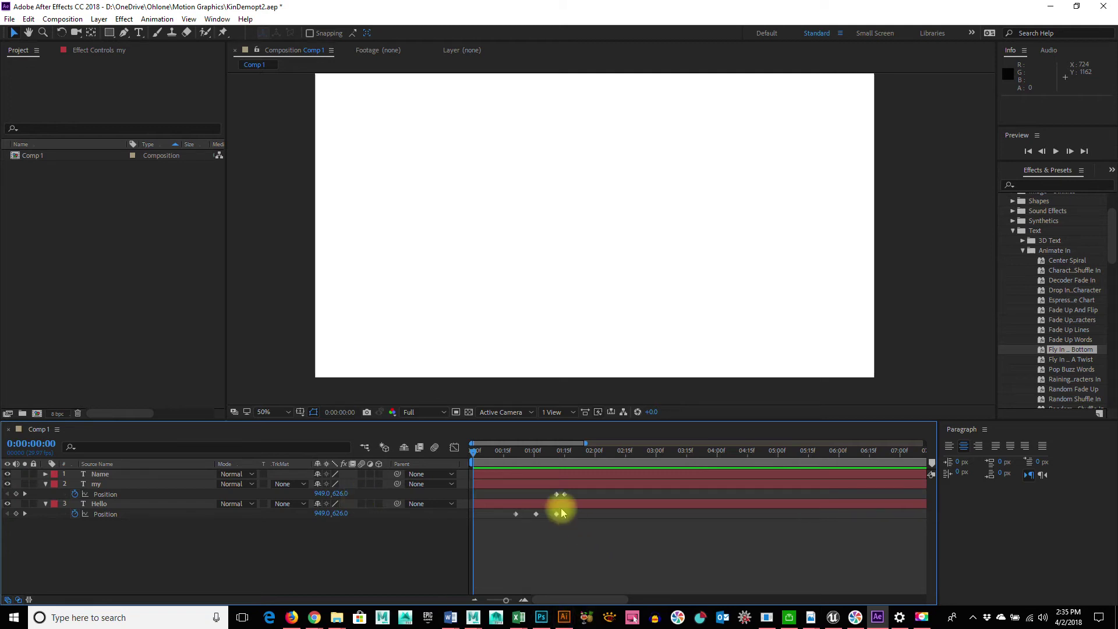
left_click_drag(521, 459, 675, 460)
left_click_drag(556, 464, 637, 464)
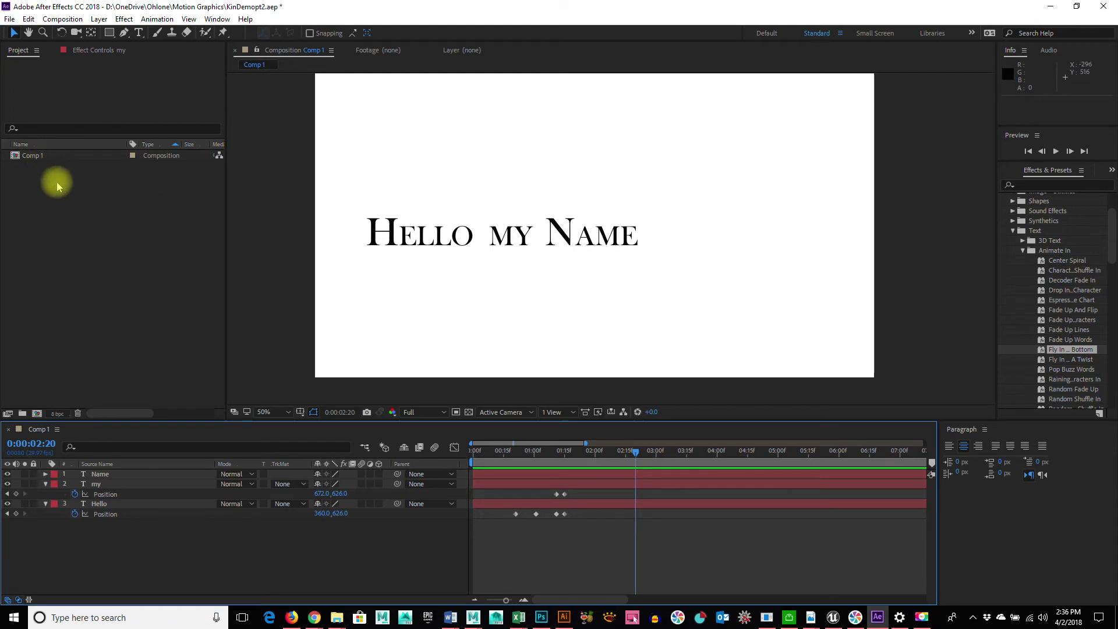
- Create a new composition named Final with the HDTV 1080 29.97 preset and a 0:00:30:00 duration
right_click(30, 198)
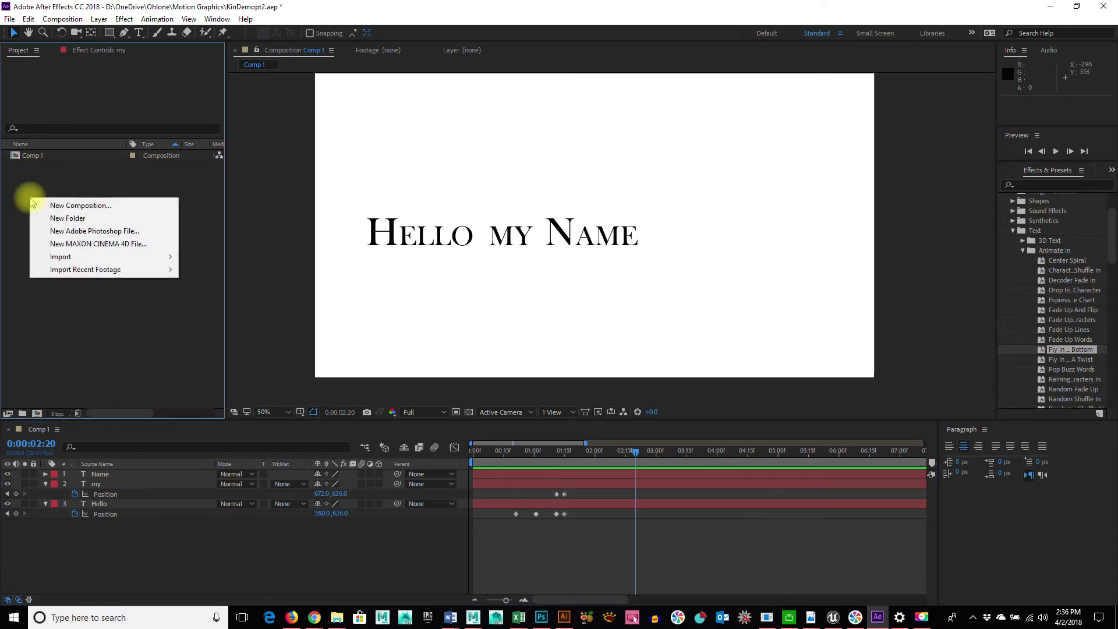
left_click(68, 207)
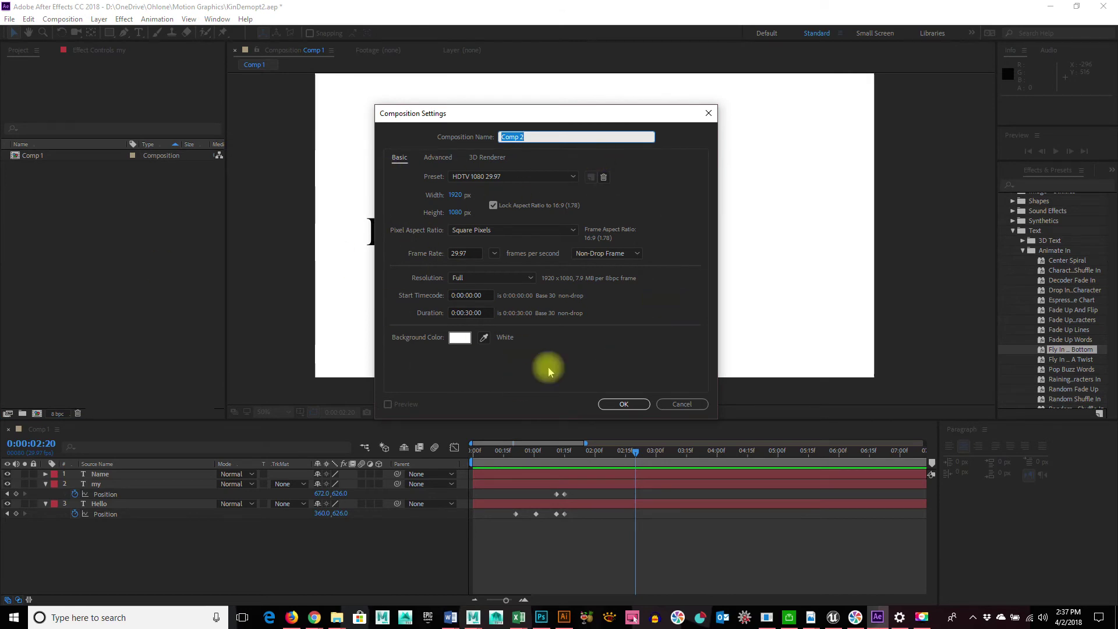
left_click(554, 136)
left_click(553, 137)
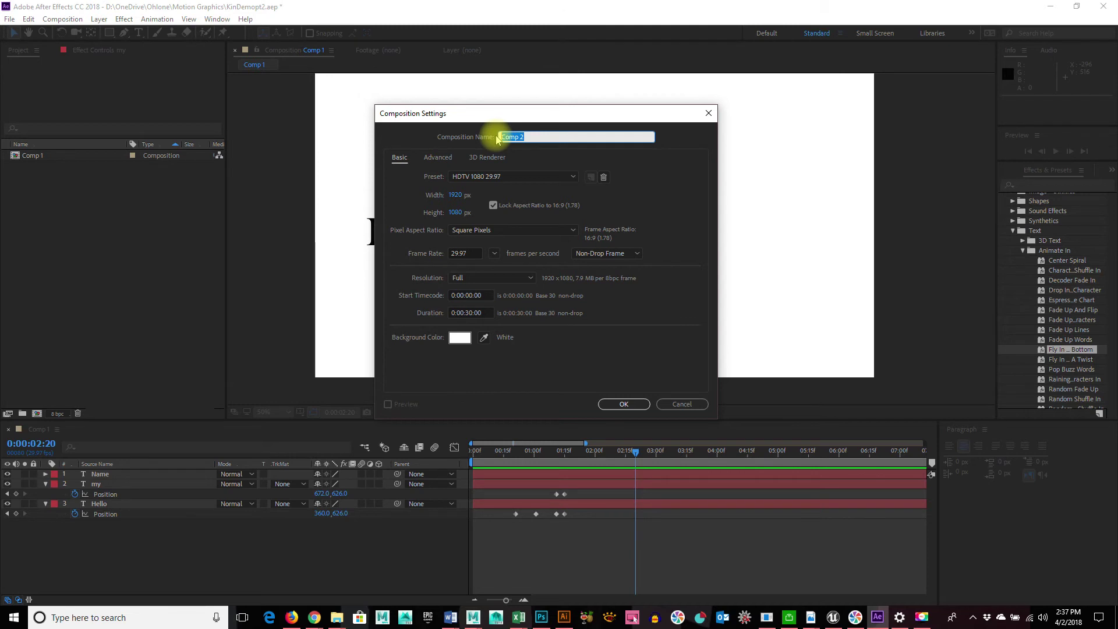
type("Fical")
key("BackSpace")
key("BackSpace")
key("BackSpace")
type("nal")
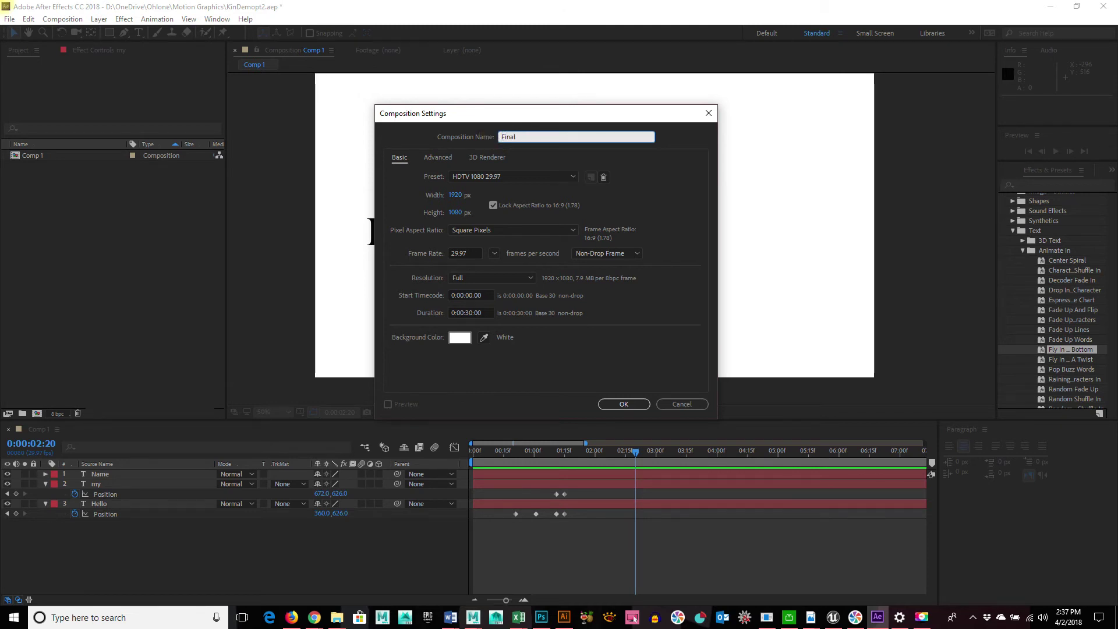
key("Return")
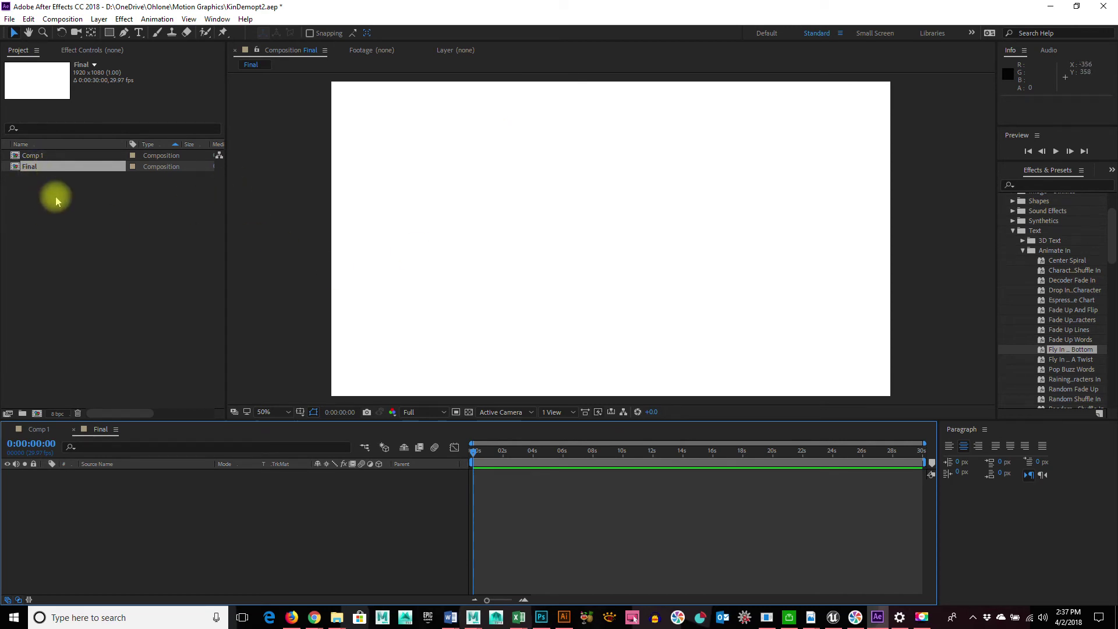
- Open the Comp 1 composition and rename it Pt1
double_click(25, 157)
right_click(35, 157)
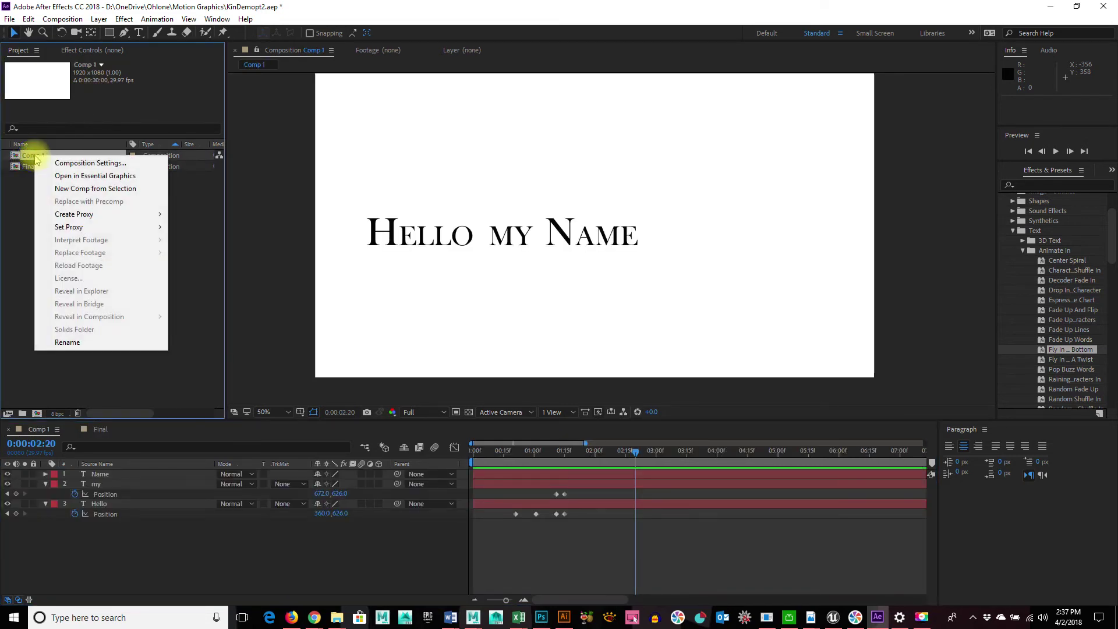
left_click(94, 342)
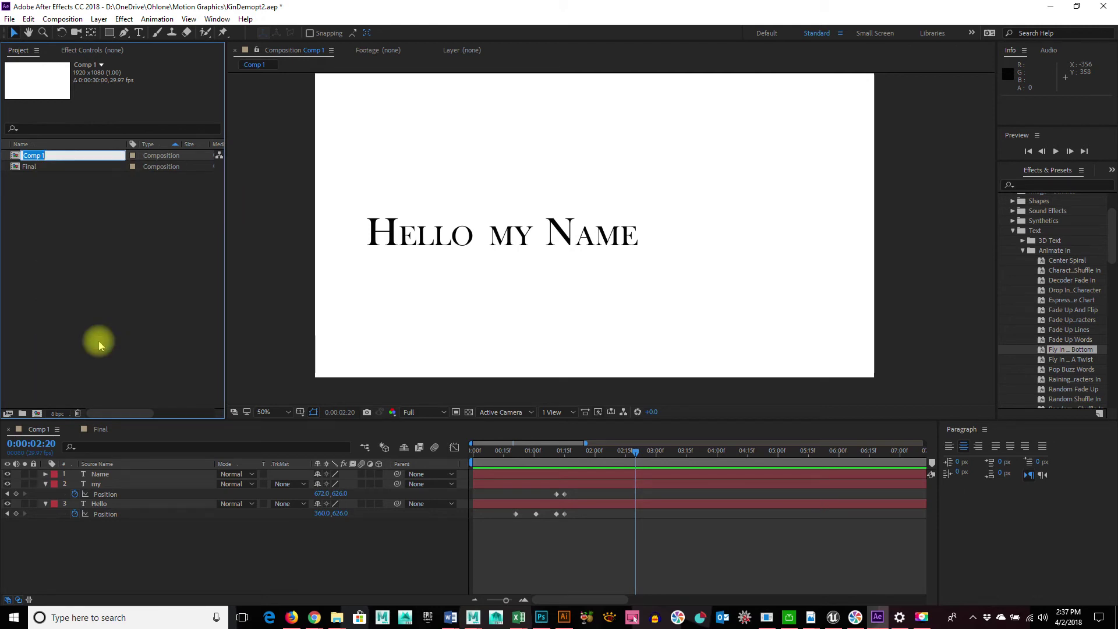
type("Pt")
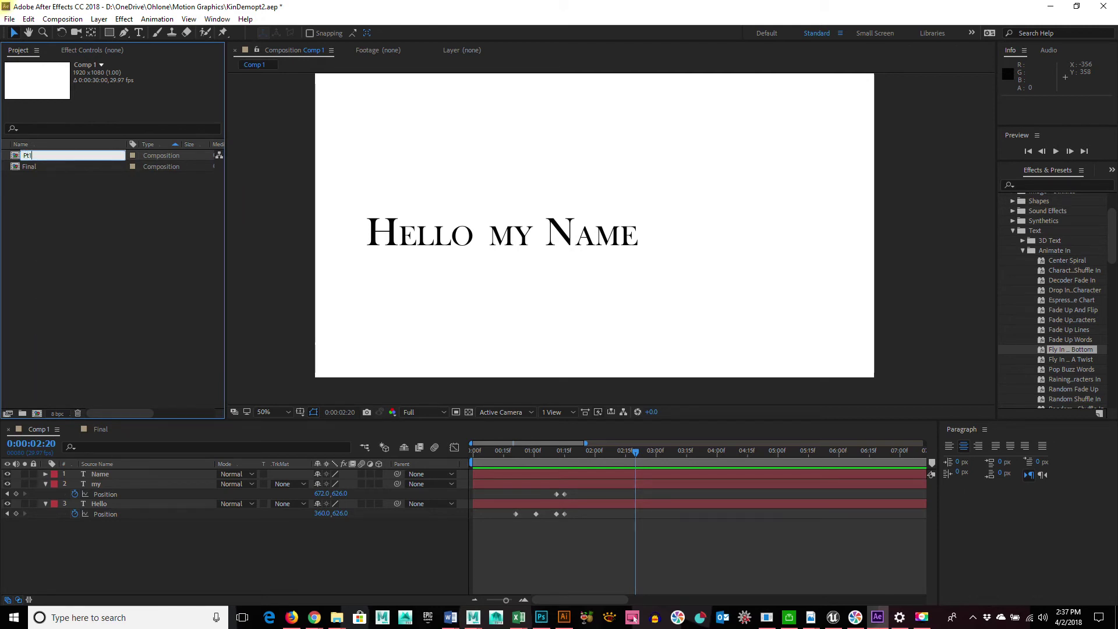
type("1")
key("Return")
left_click(90, 495)
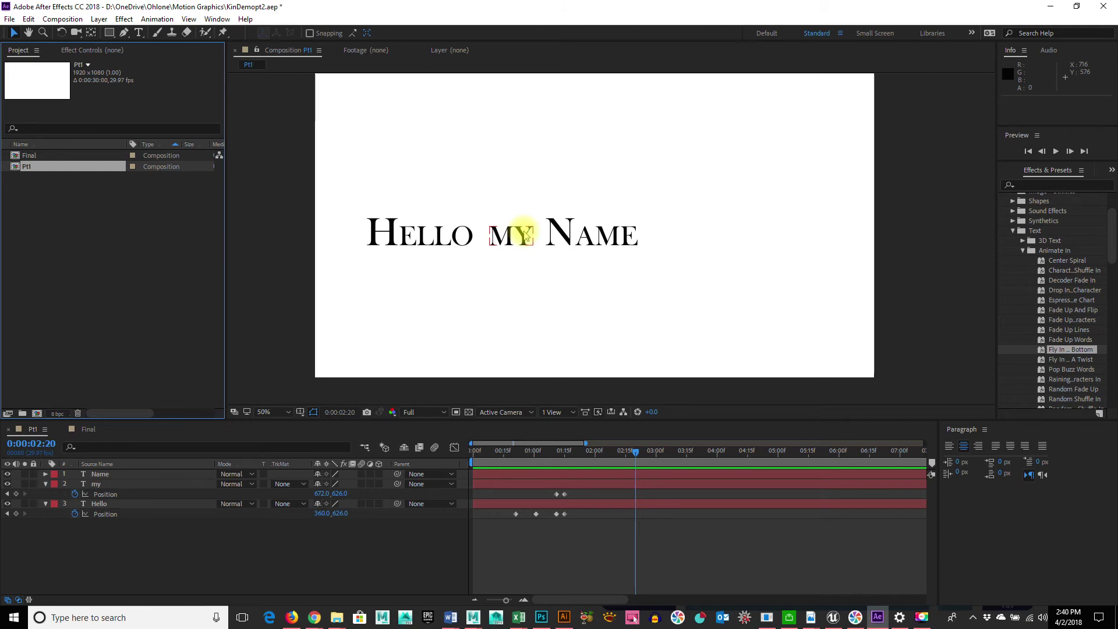
left_click(621, 235)
left_click(638, 304)
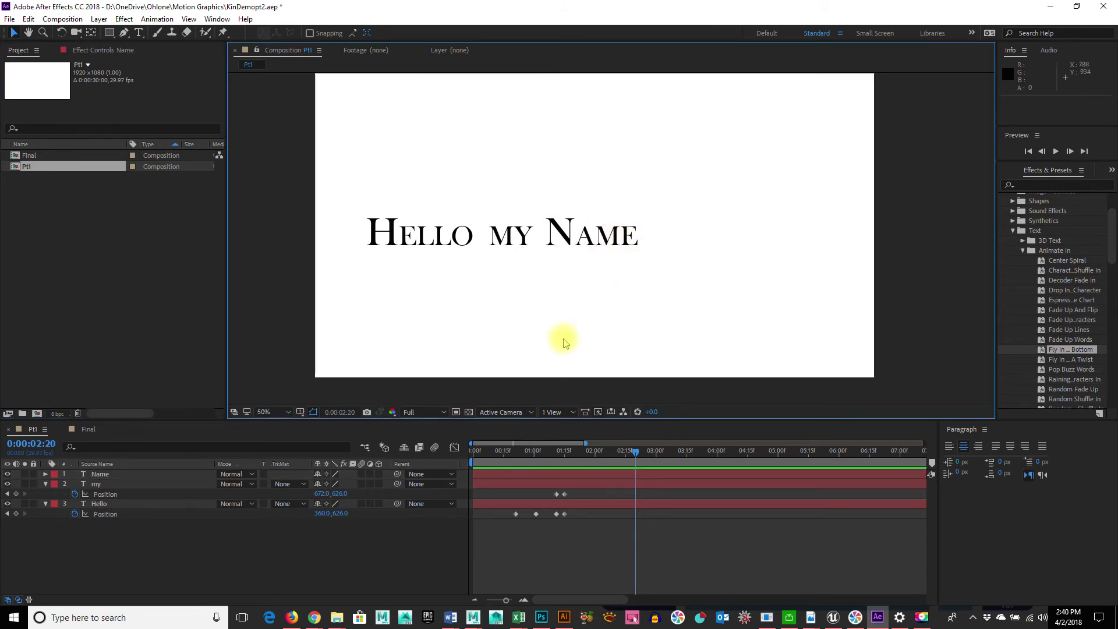
left_click(631, 319)
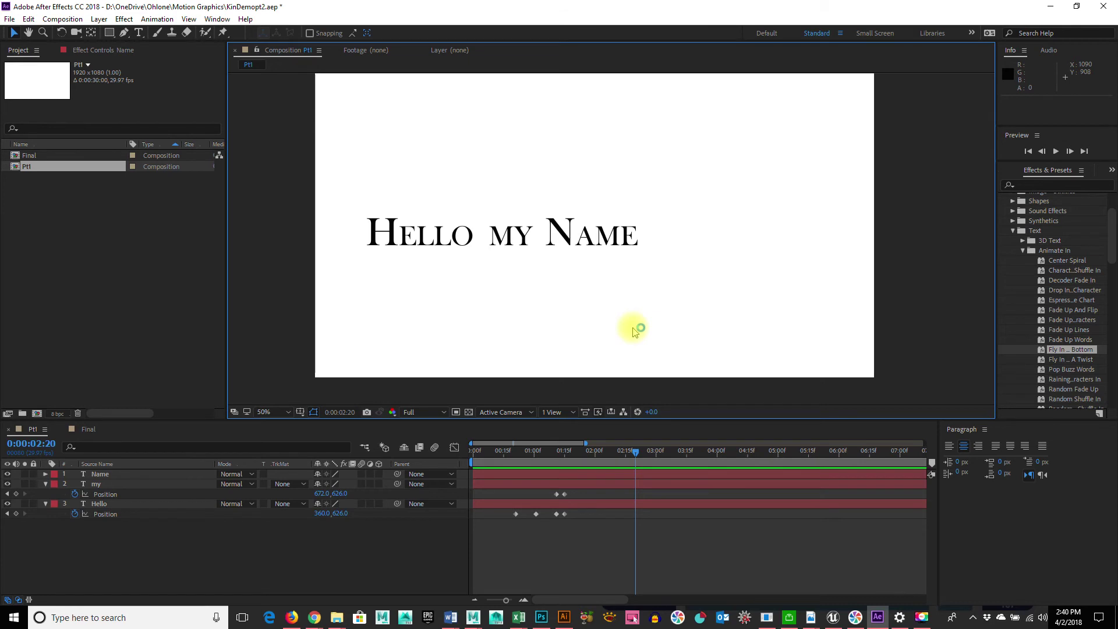
left_click(58, 155)
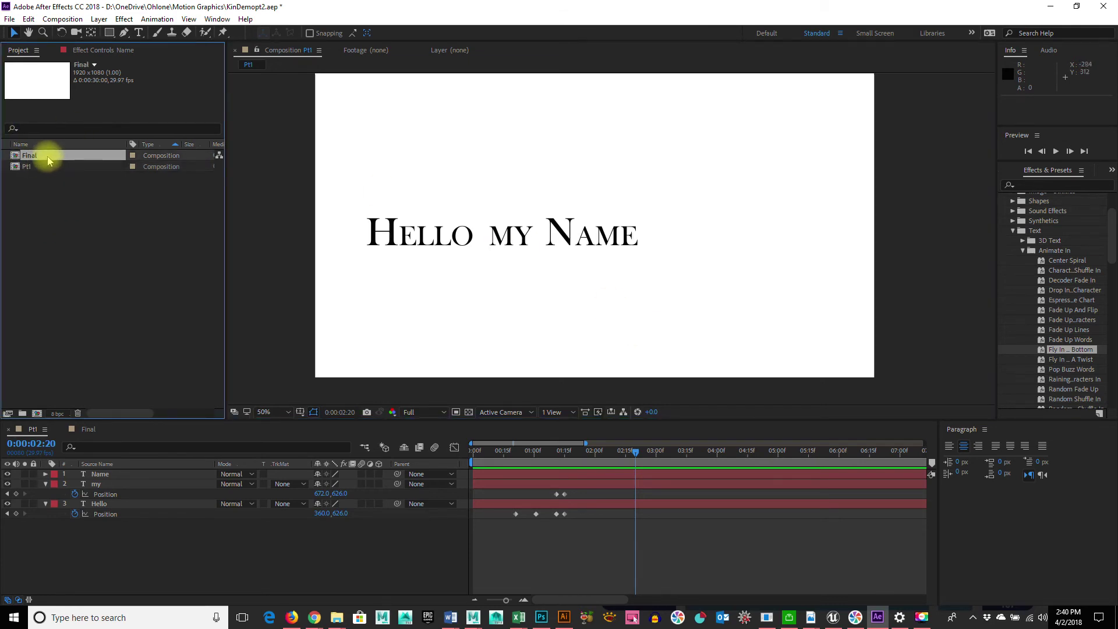
left_click(41, 166)
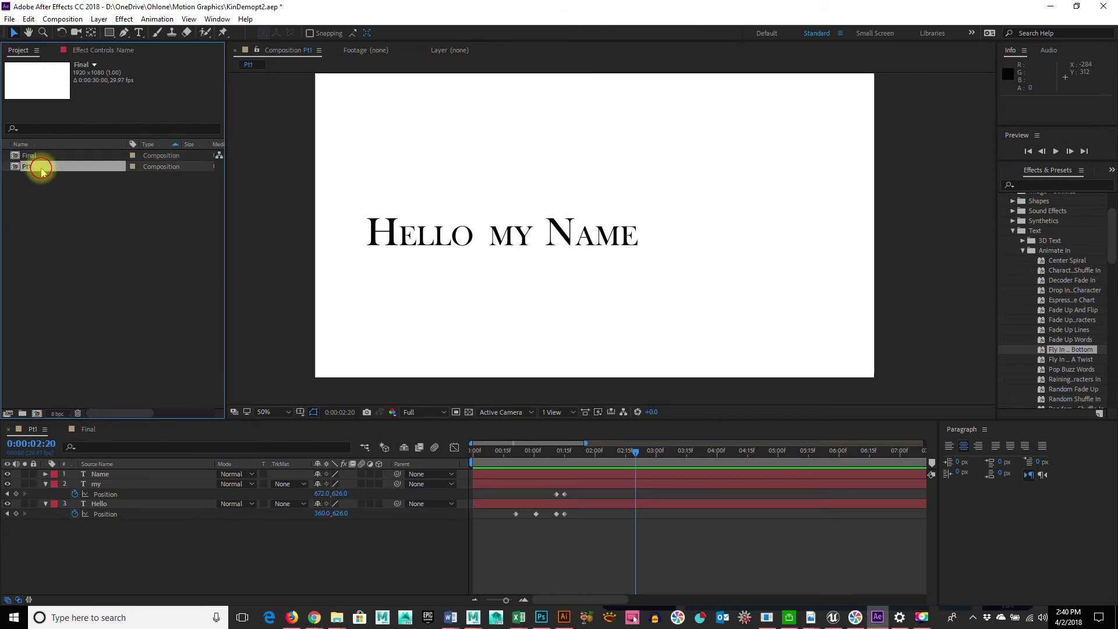
- Return the Pt1 playhead to 0:00:00:00 and create a new composition named Pt2 with the HDTV 1080 29.97 preset and 0:00:30:00 duration
left_click_drag(507, 449, 382, 419)
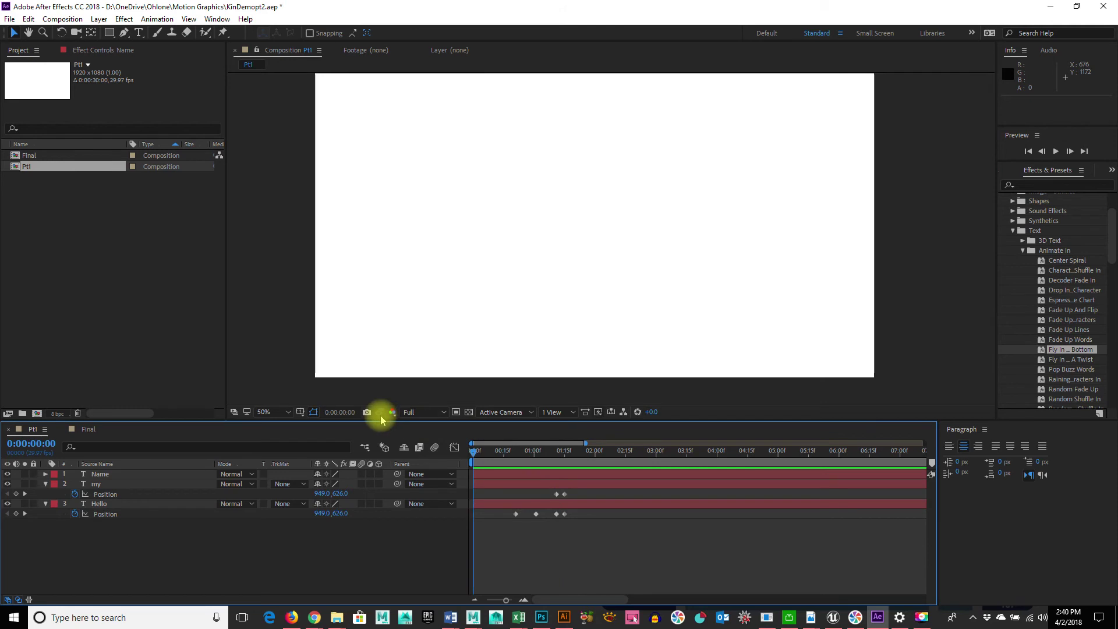
right_click(61, 190)
left_click(105, 200)
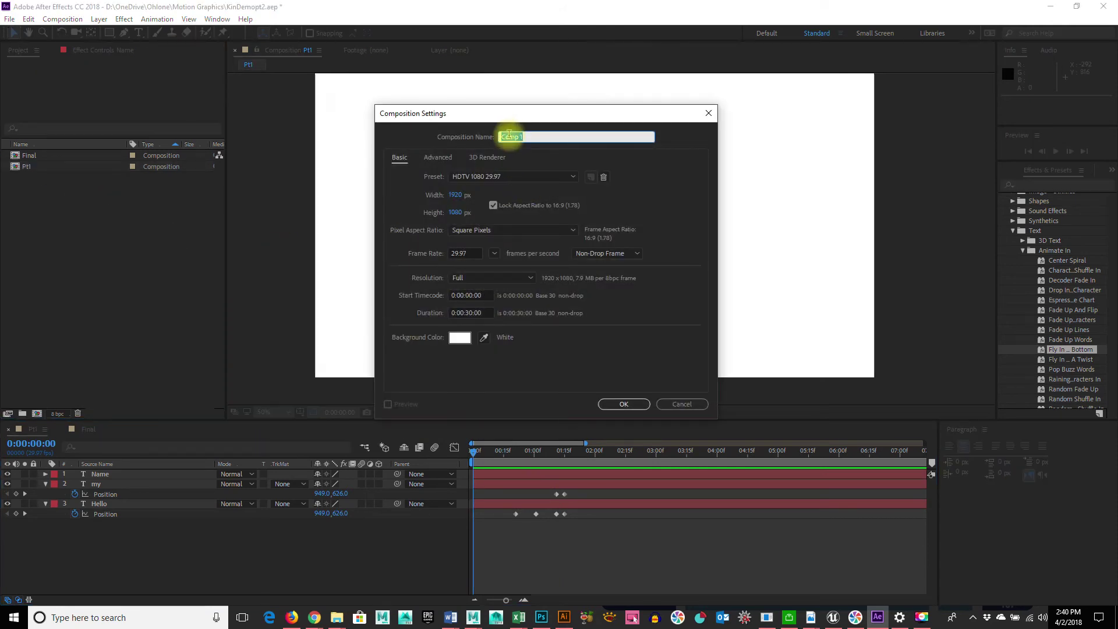
type("Pt2")
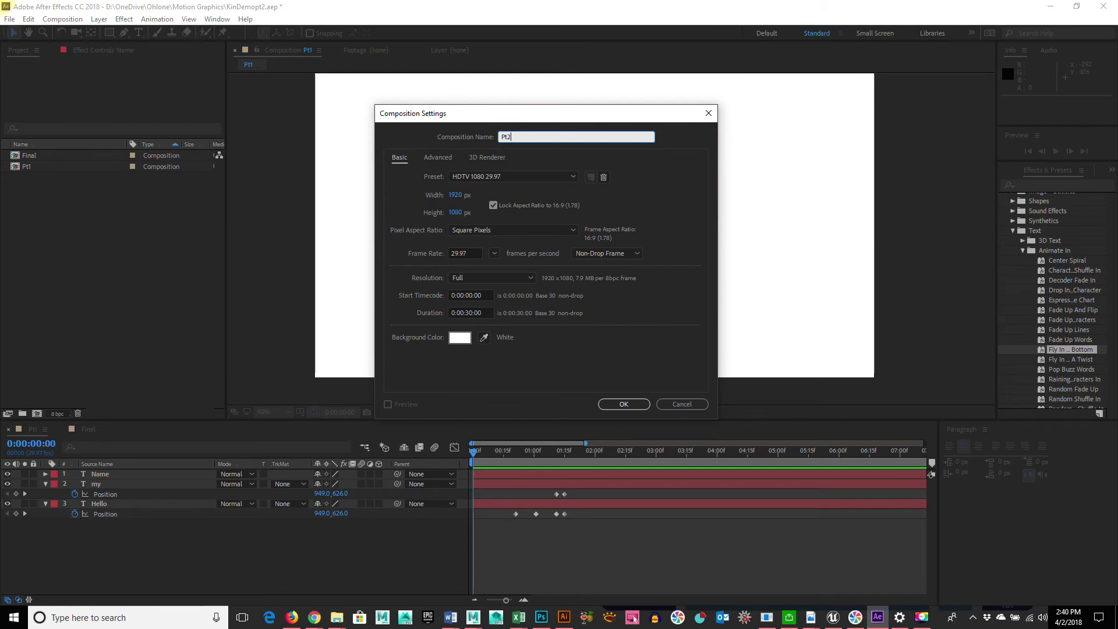
key("Return")
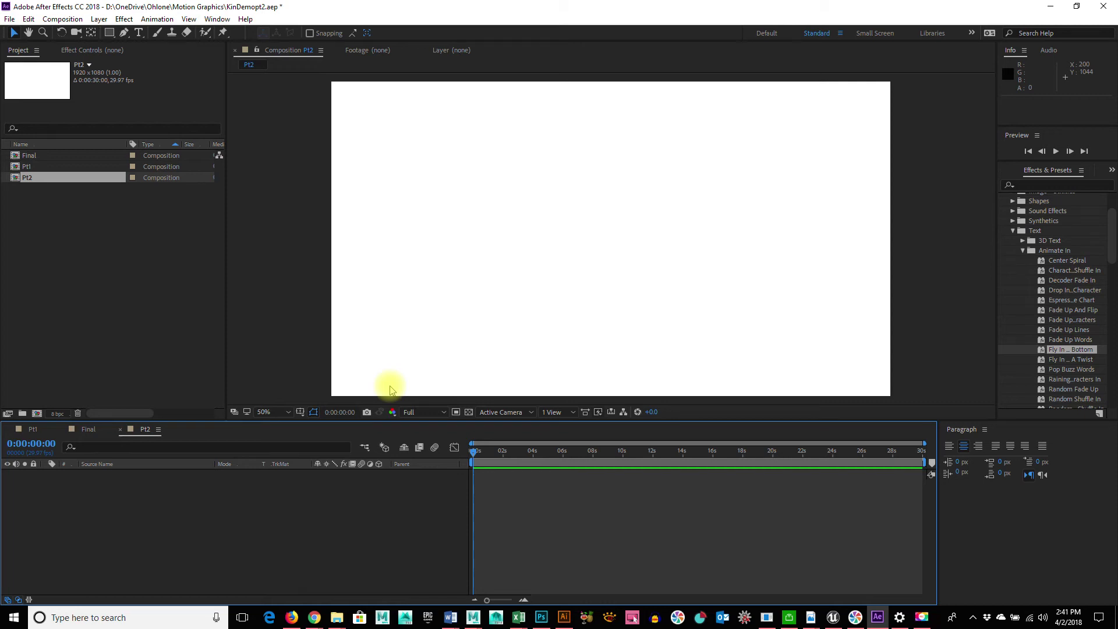
- Add a text layer reading "is" near the center of the Pt2 frame, at about X 934, Y 530
left_click(139, 32)
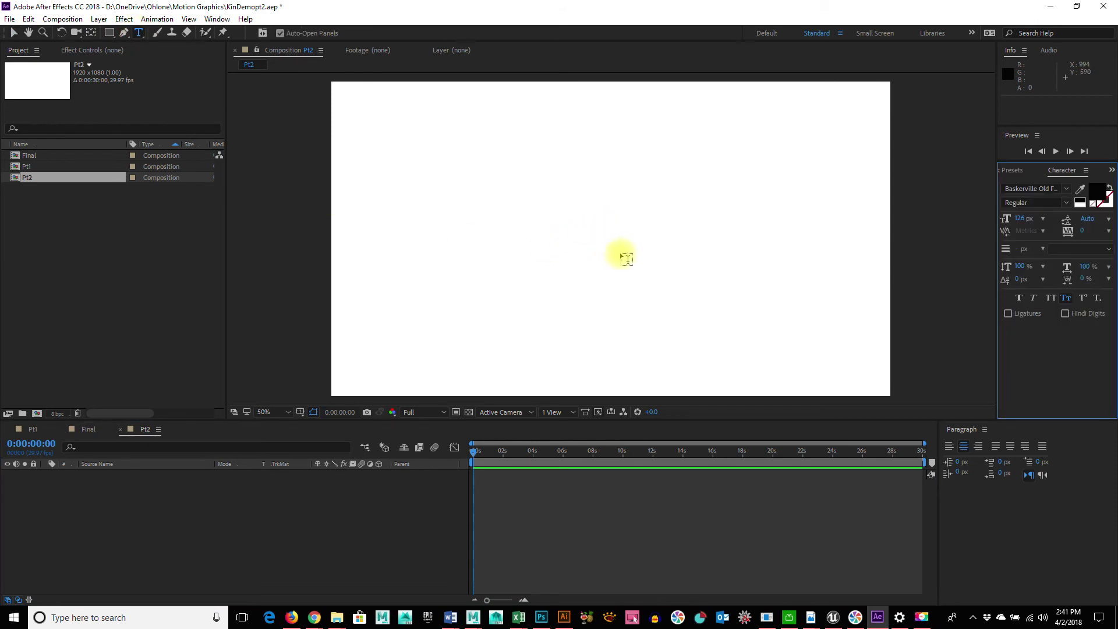
left_click(604, 235)
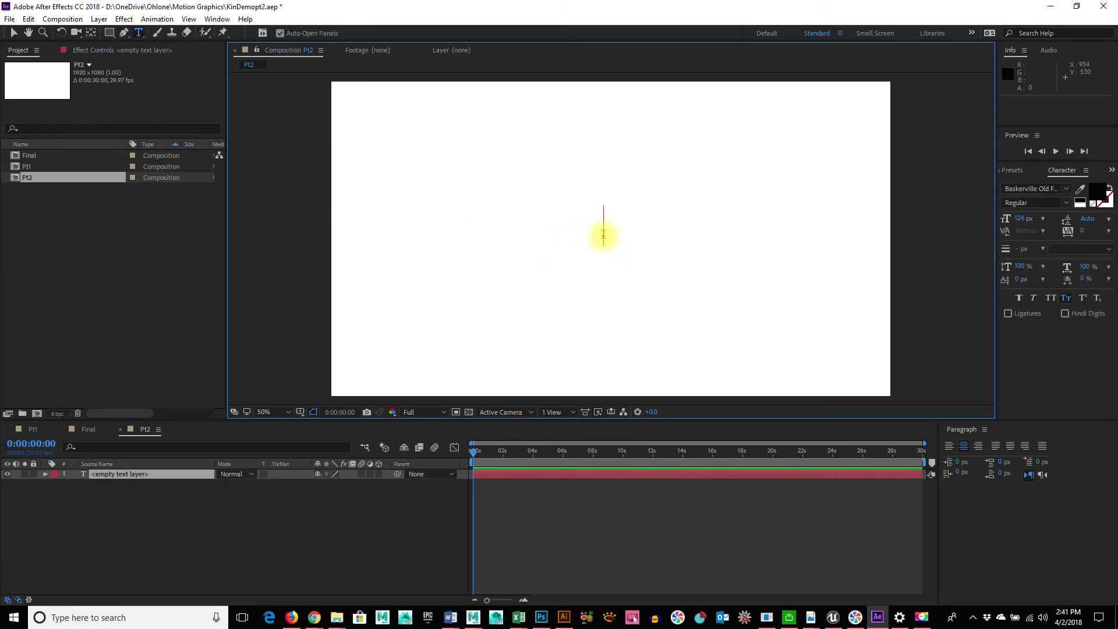
type("is")
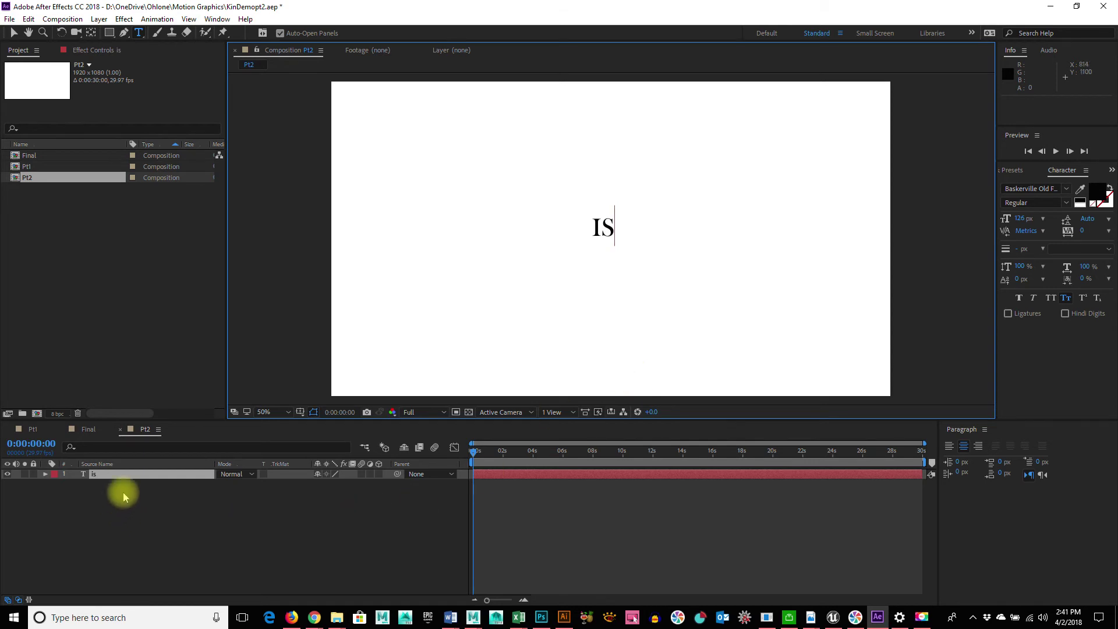
- Duplicate the "is" text layer and replace the copy's text with the person's first name
left_click(134, 474)
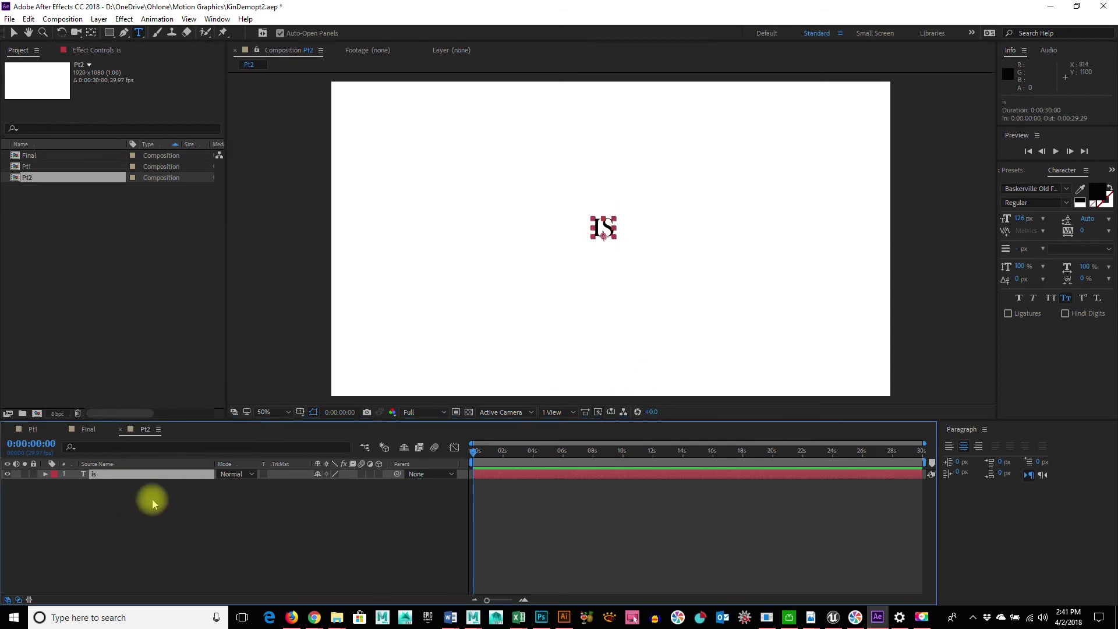
key("ctrl+d")
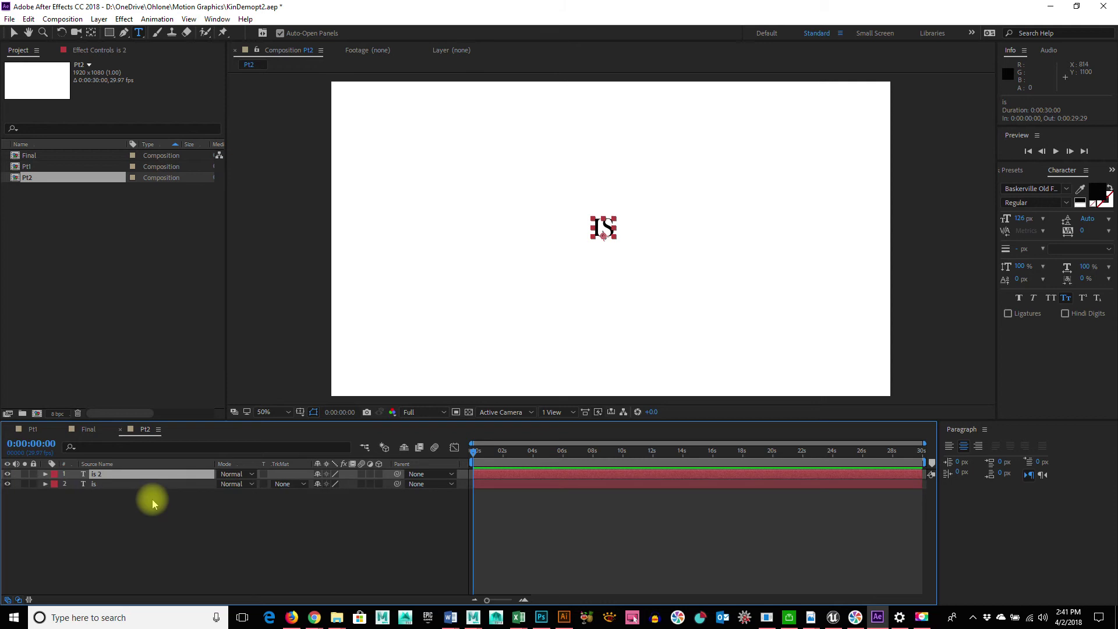
double_click(99, 474)
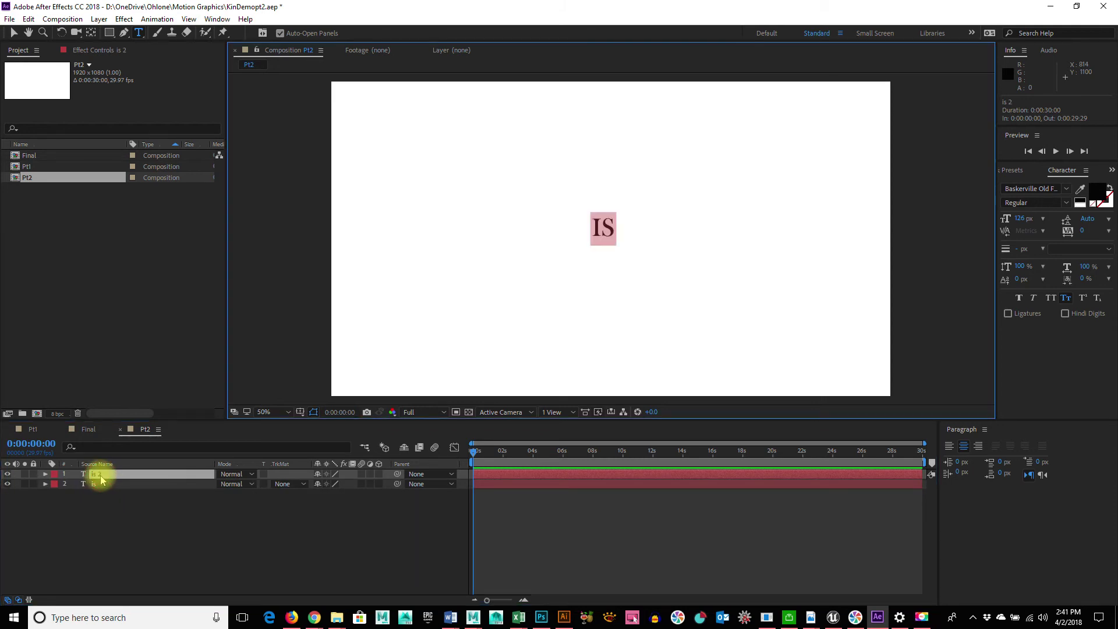
left_click(98, 476)
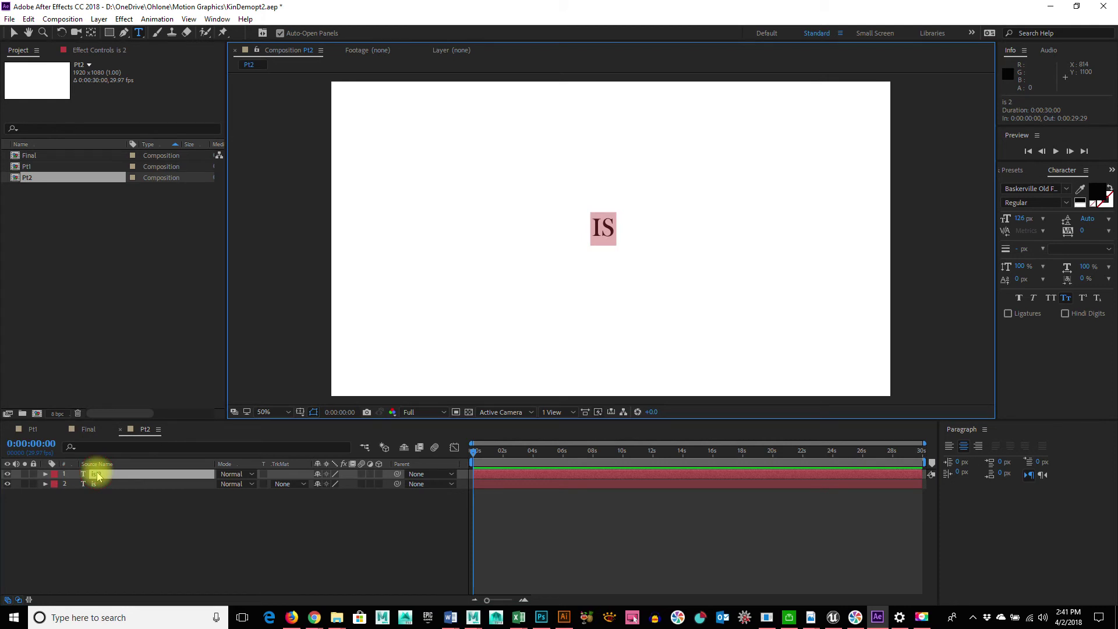
type("Tsy")
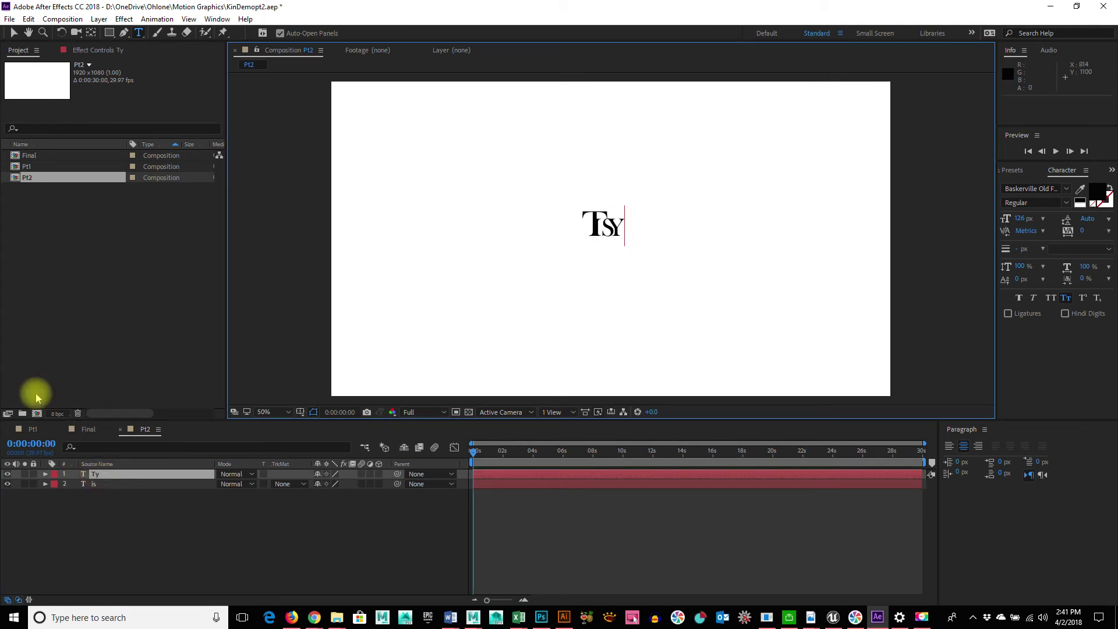
- Duplicate the first-name text layer and replace the copy's text with the person's last name
left_click(138, 477)
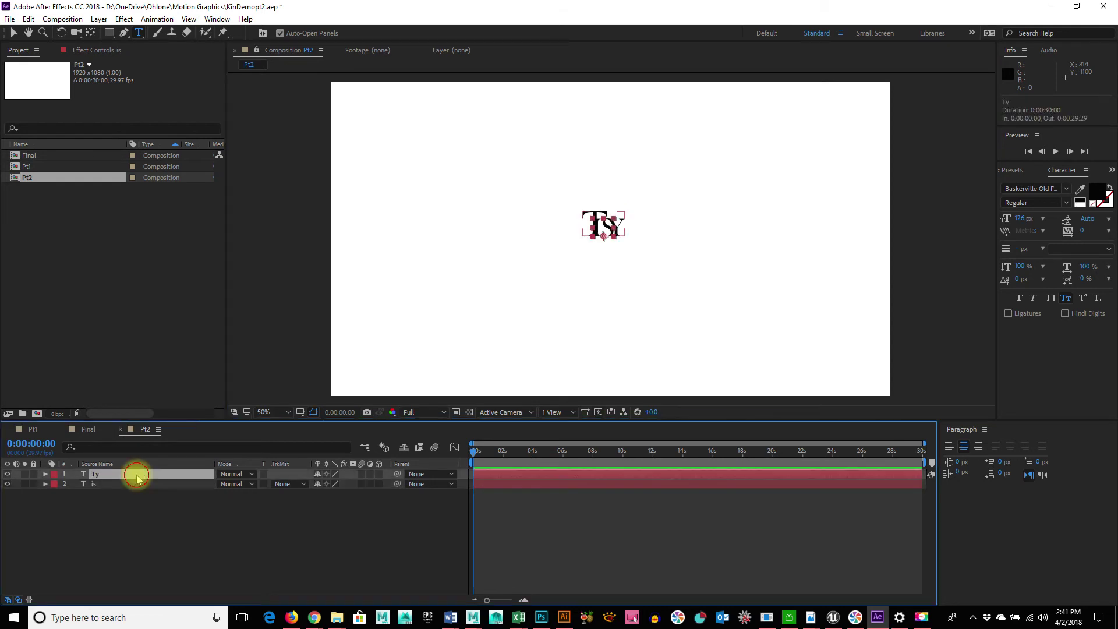
key("ctrl+d")
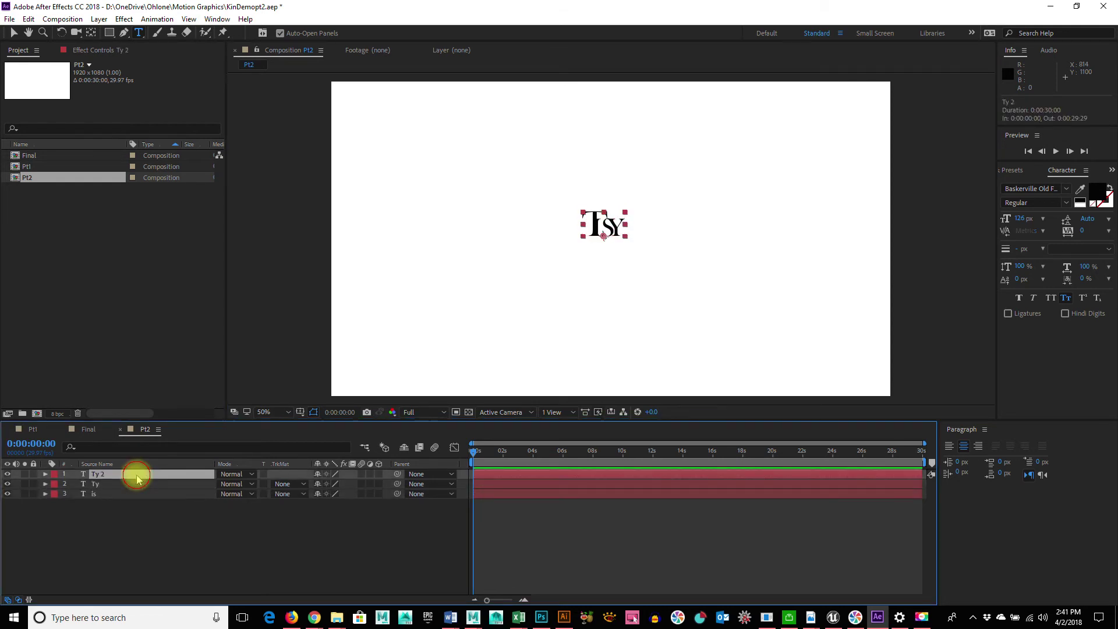
type("Carriere")
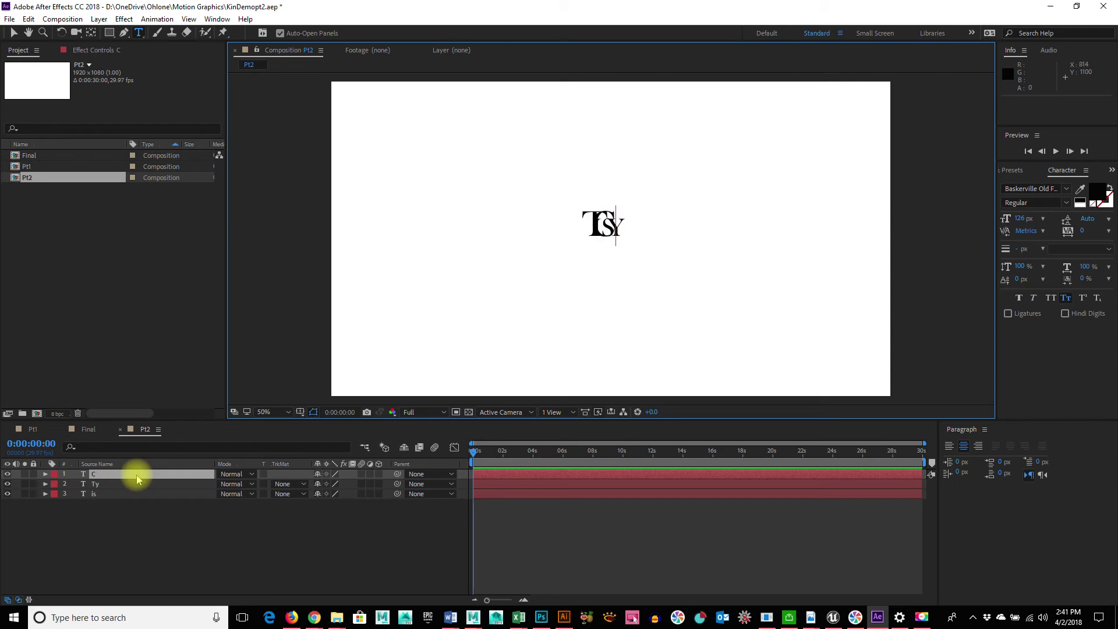
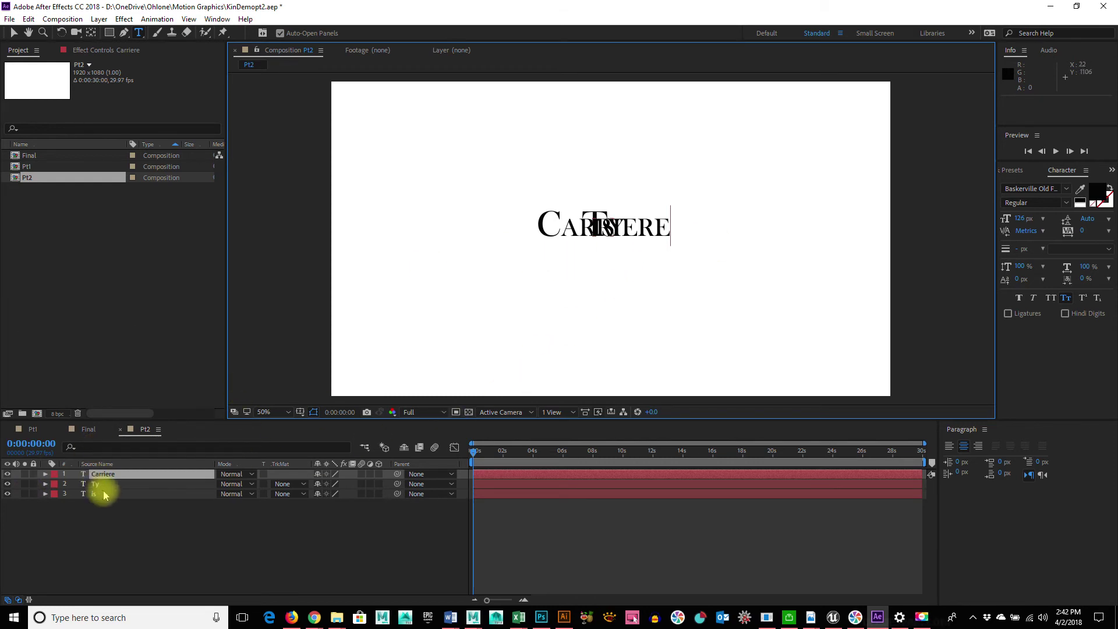
left_click_drag(7, 474, 7, 484)
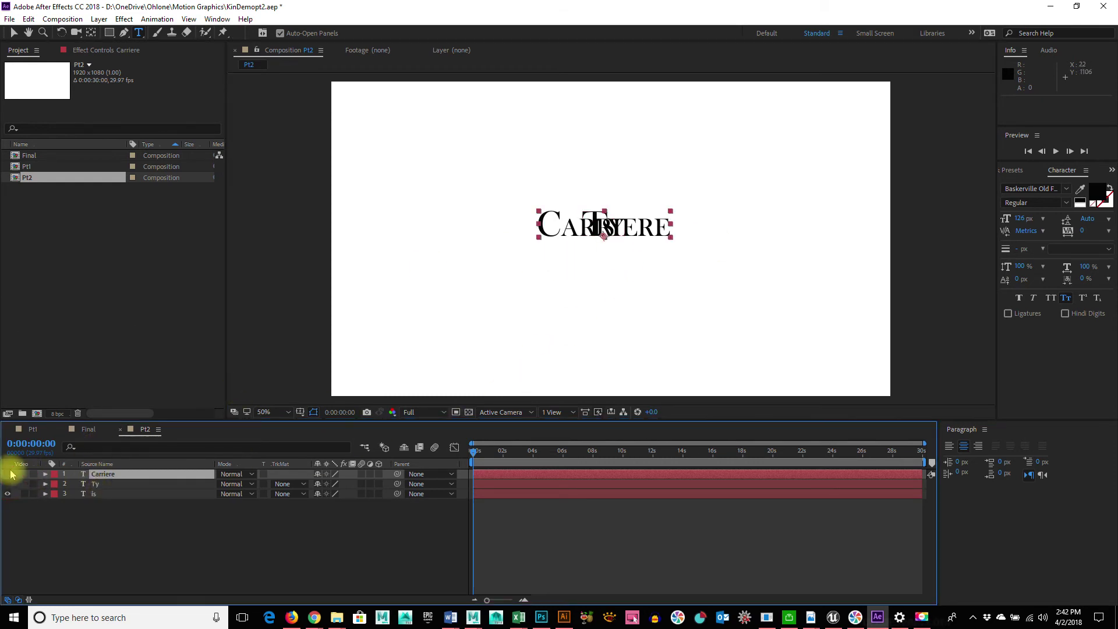
left_click(107, 494)
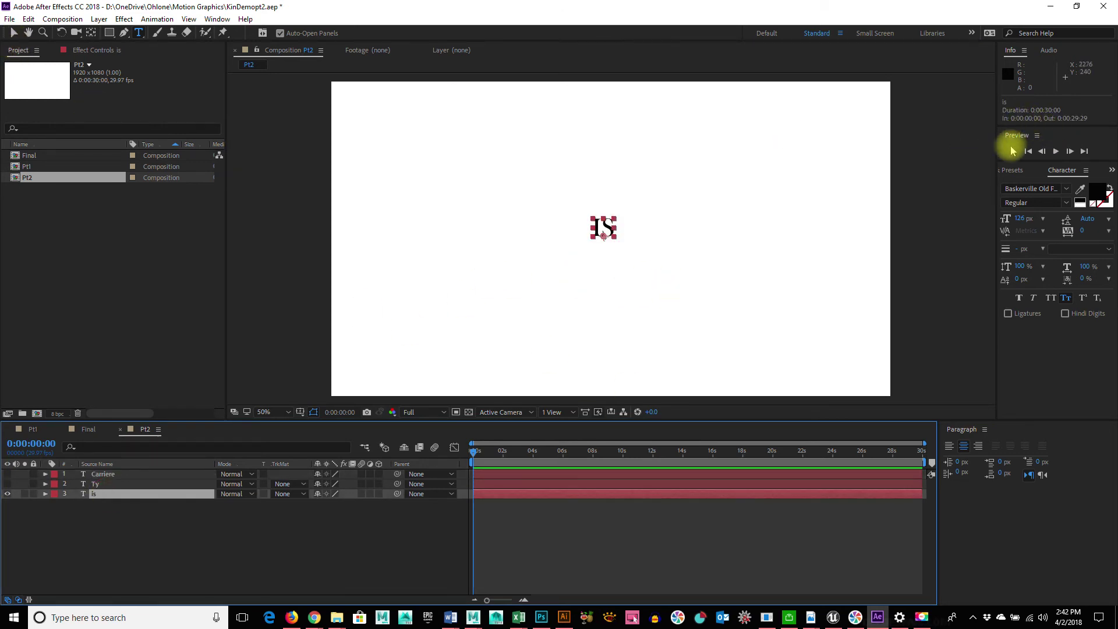
left_click(1013, 170)
left_click(1056, 351)
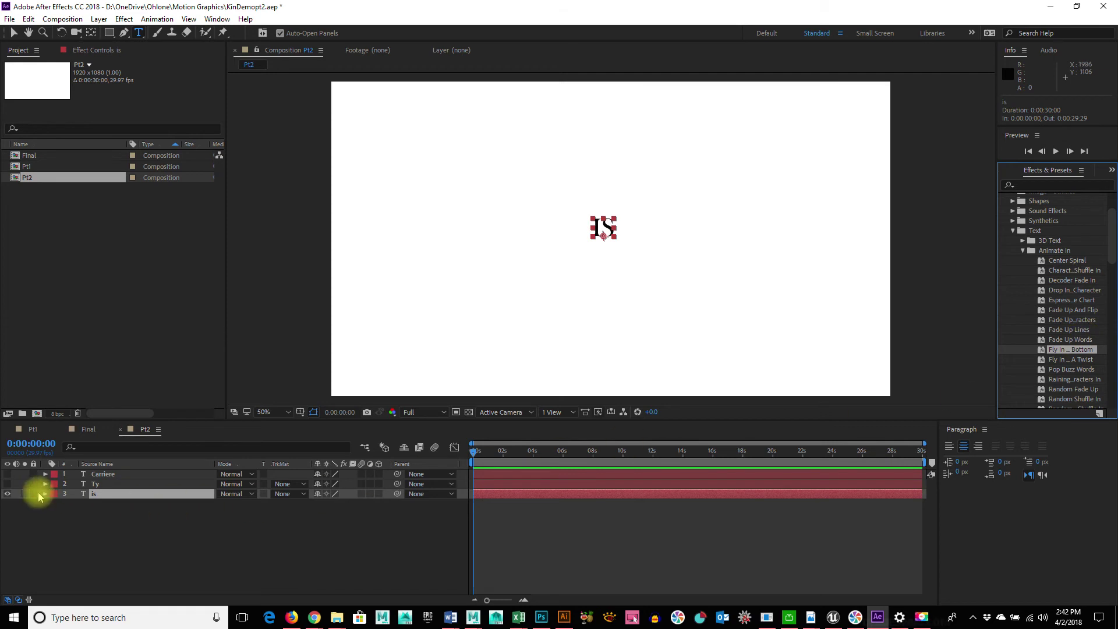
left_click(7, 484)
left_click(7, 474)
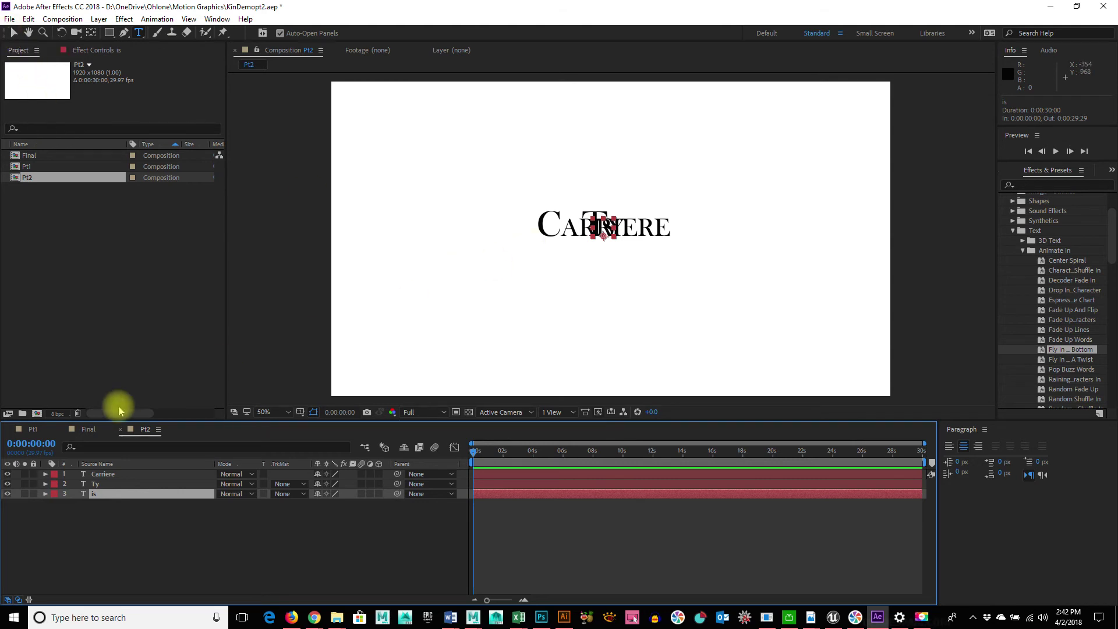
- Select all three text layers in Pt2, reveal only their Position property, and deselect them
left_click(108, 474)
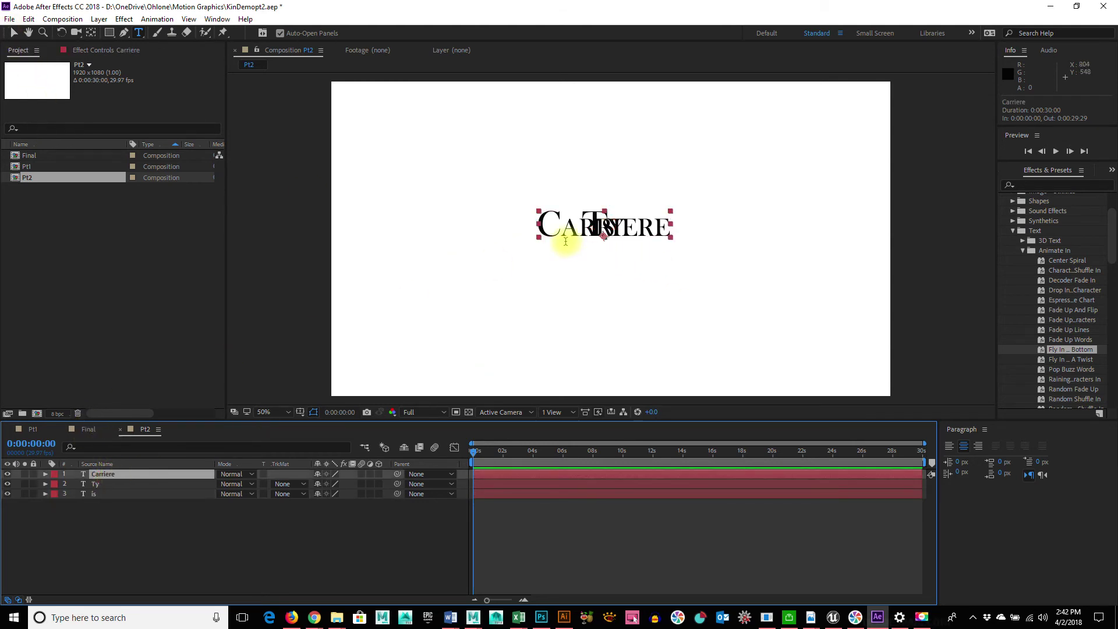
left_click(125, 492, "shift")
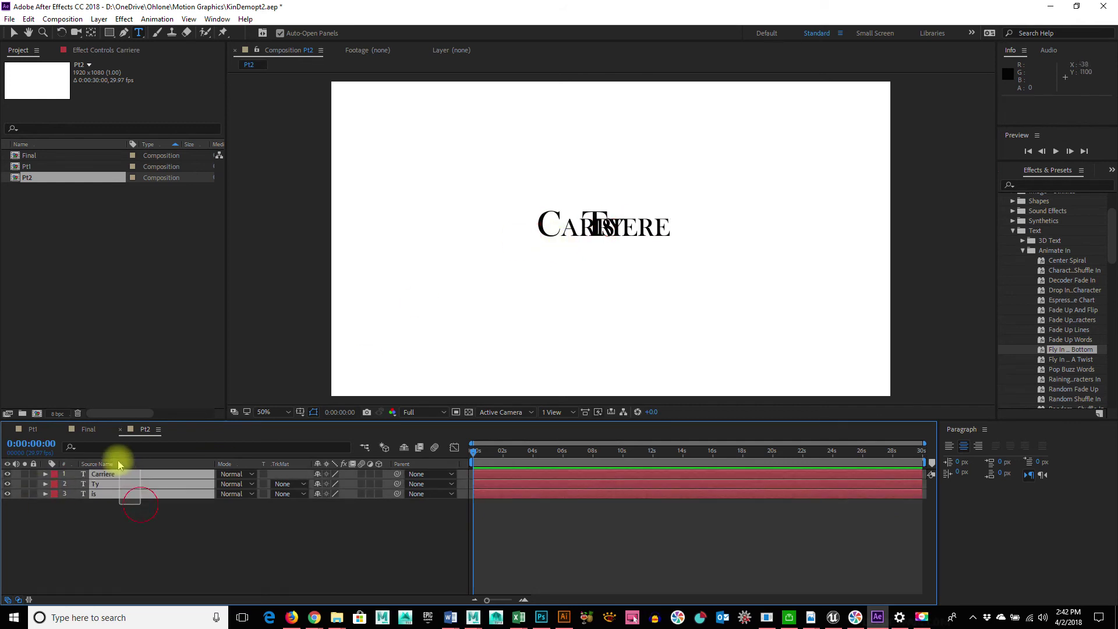
key("p")
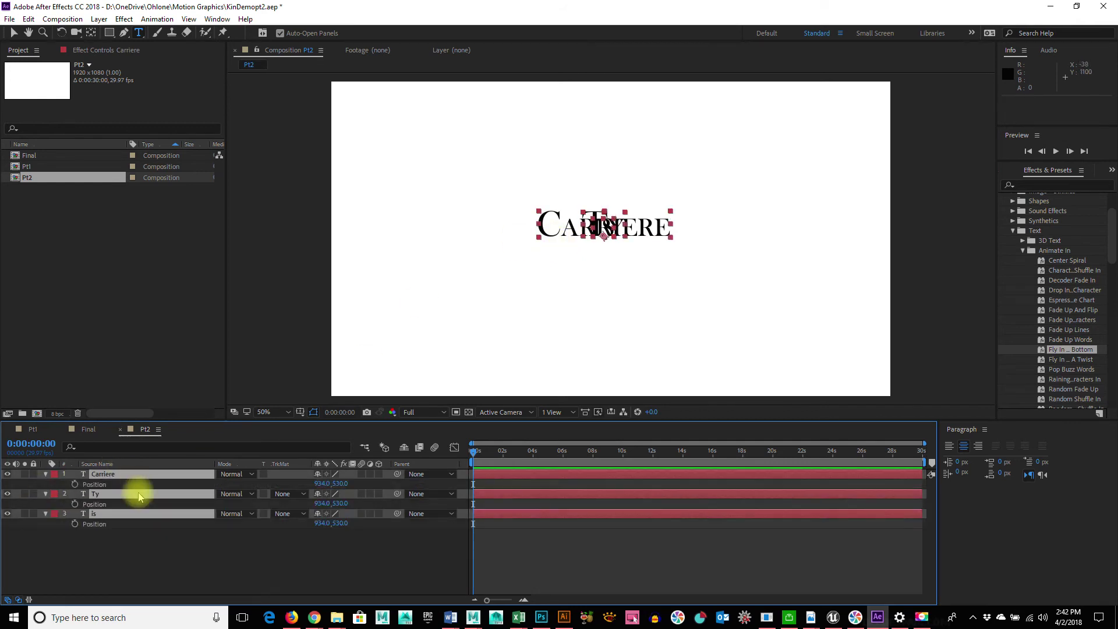
left_click(182, 549)
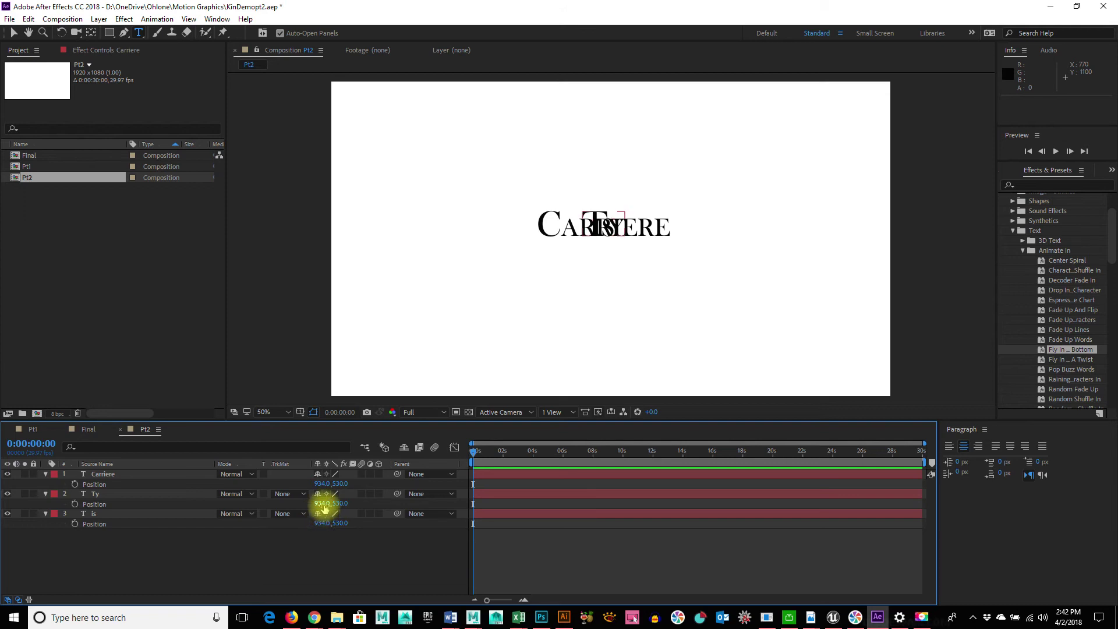
- Undo a trial horizontal shift of the first-name layer and raise the "is" layer to Y position 403
left_click_drag(324, 504, 330, 504)
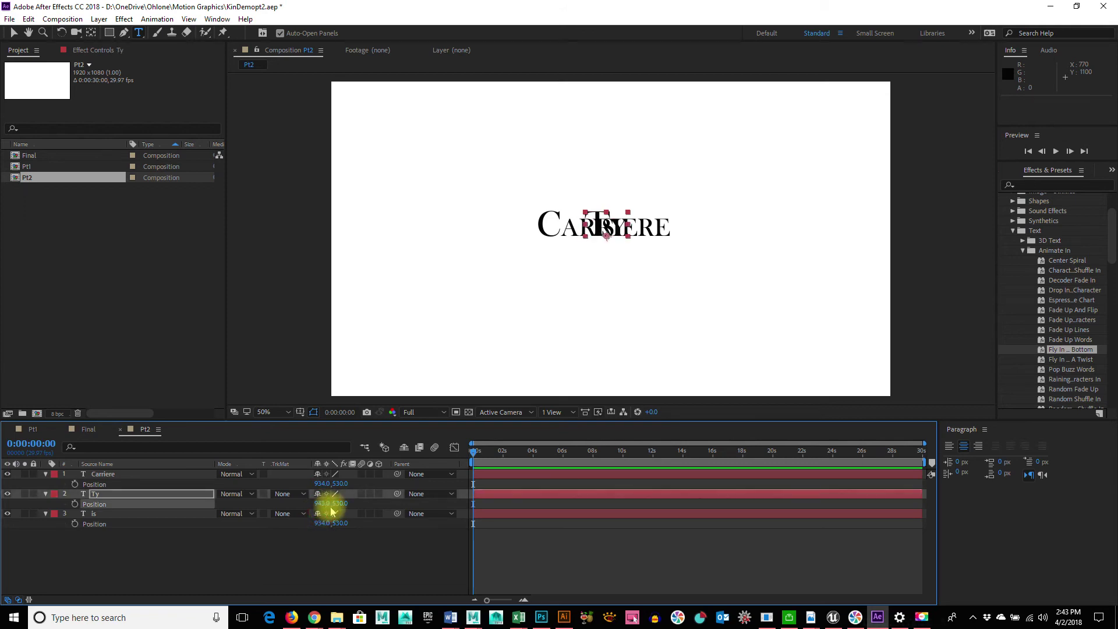
key("ctrl+z")
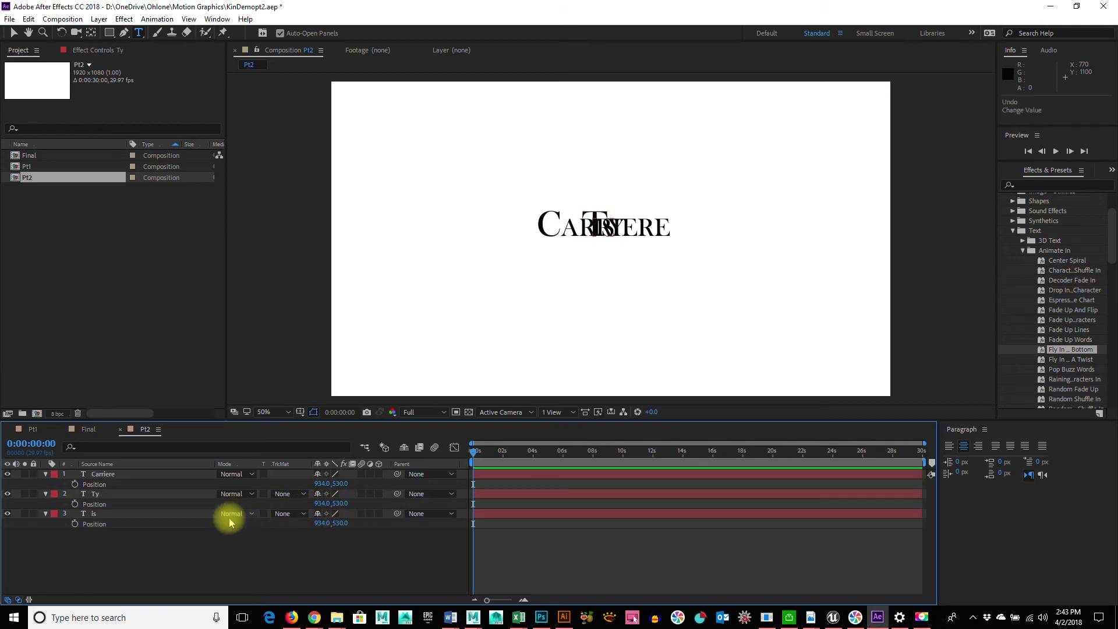
left_click_drag(343, 526, 267, 529)
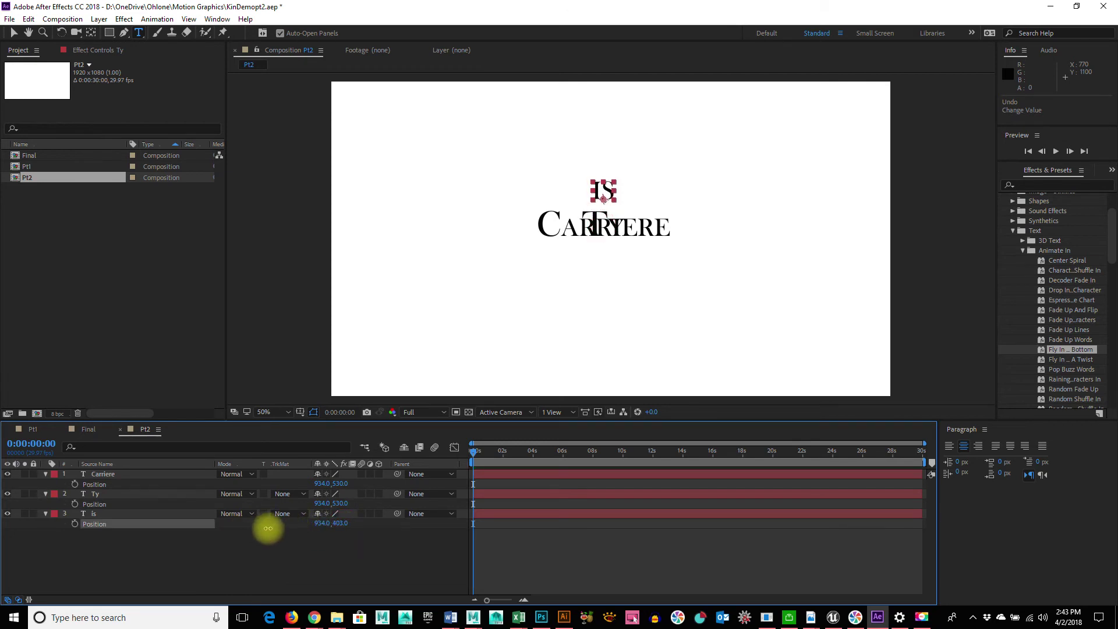
- Lower the last-name text layer beneath the first name by setting its Y position to 625
left_click(267, 528)
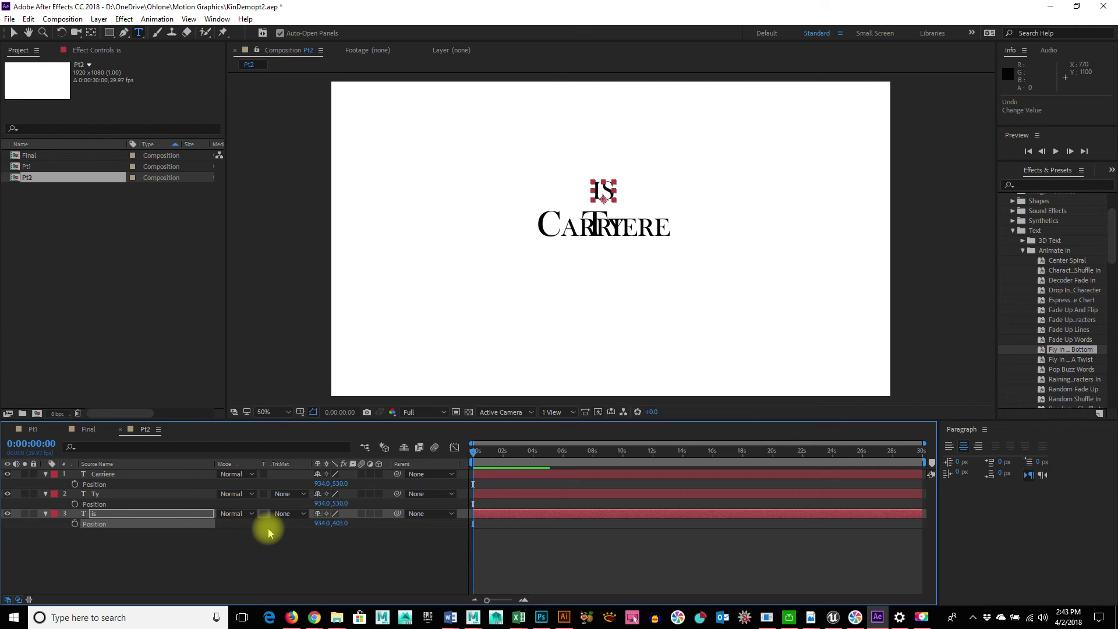
left_click(129, 475)
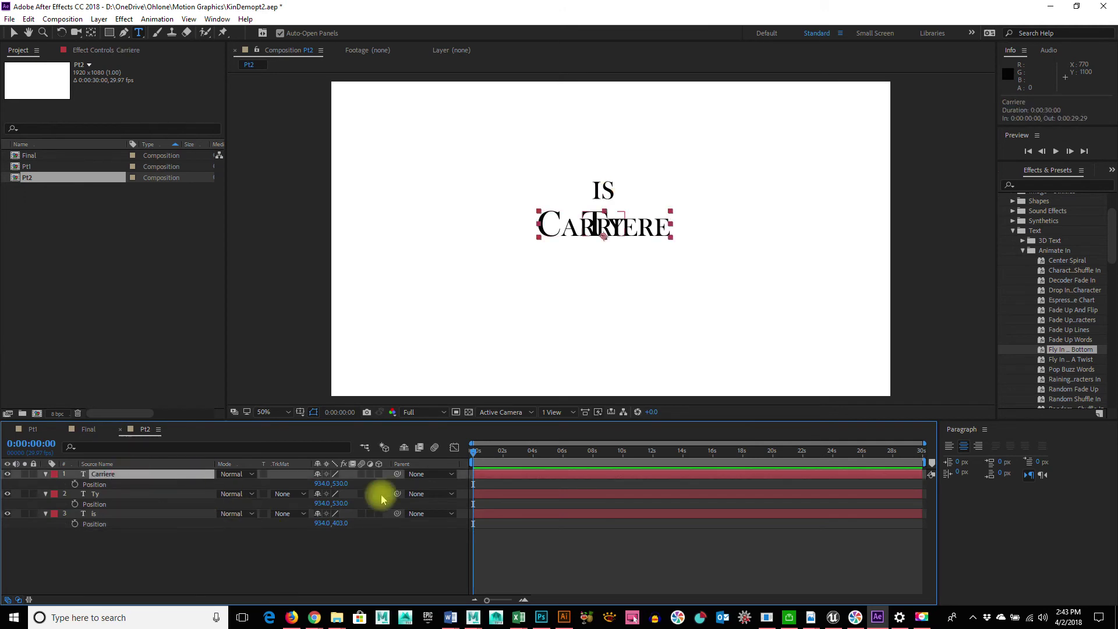
left_click_drag(340, 483, 386, 496)
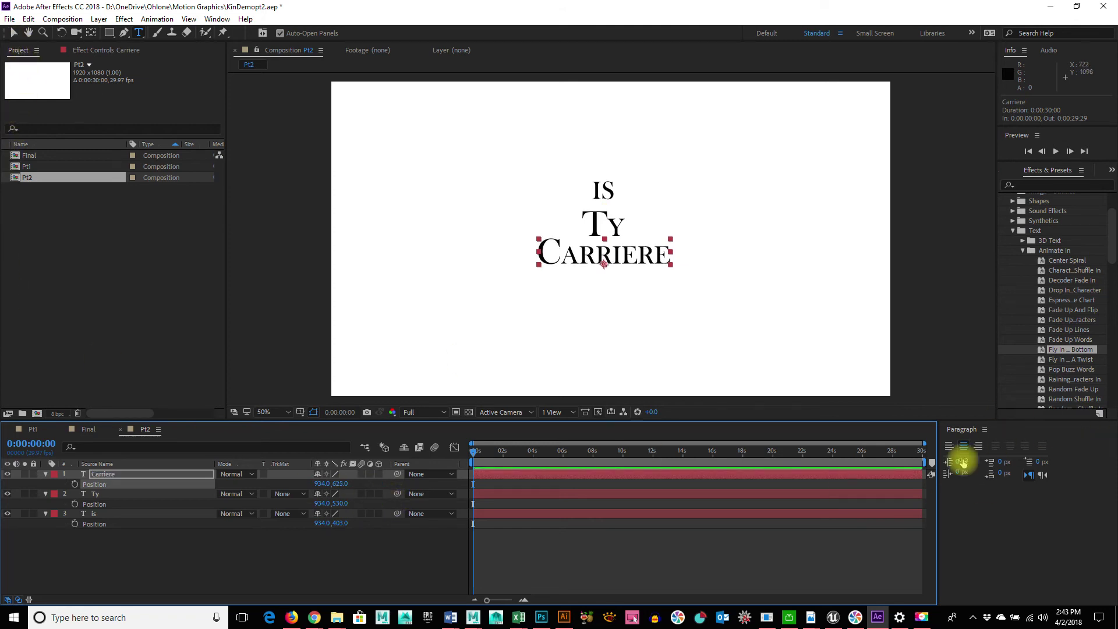
- Left-align all three text layers and move them together to X position 716, with the last name at Y 707
left_click_drag(156, 545, 106, 480)
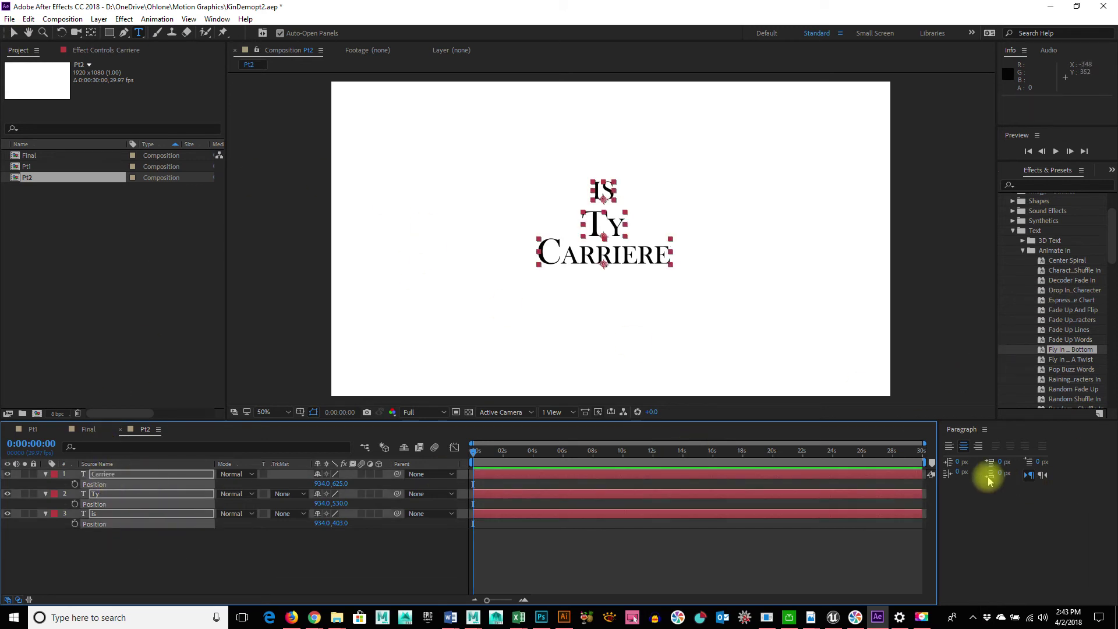
left_click(949, 446)
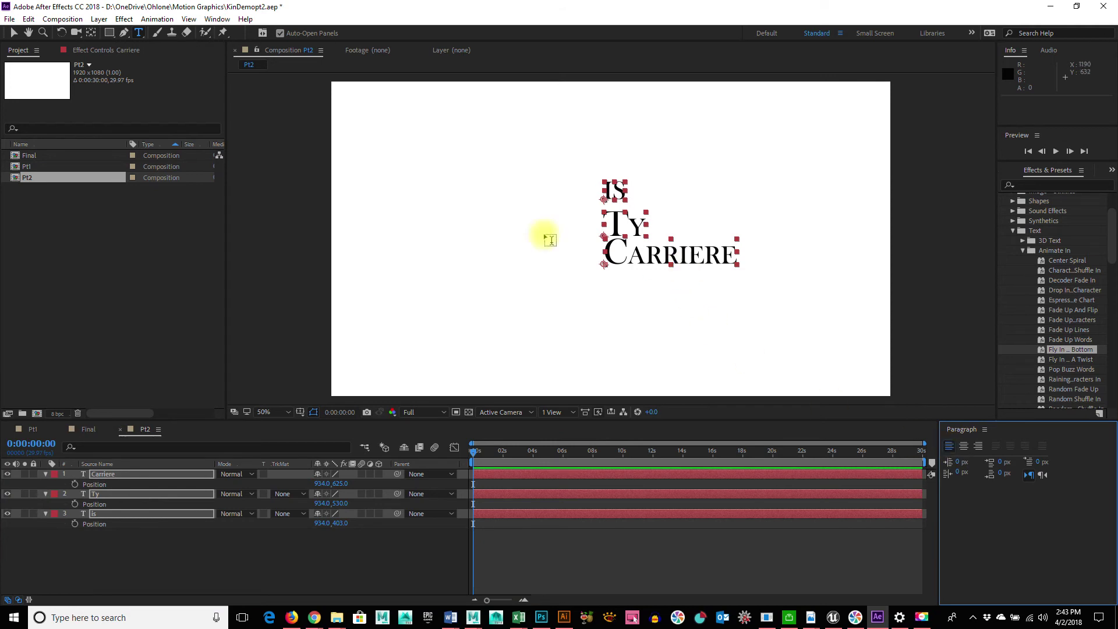
left_click(12, 35)
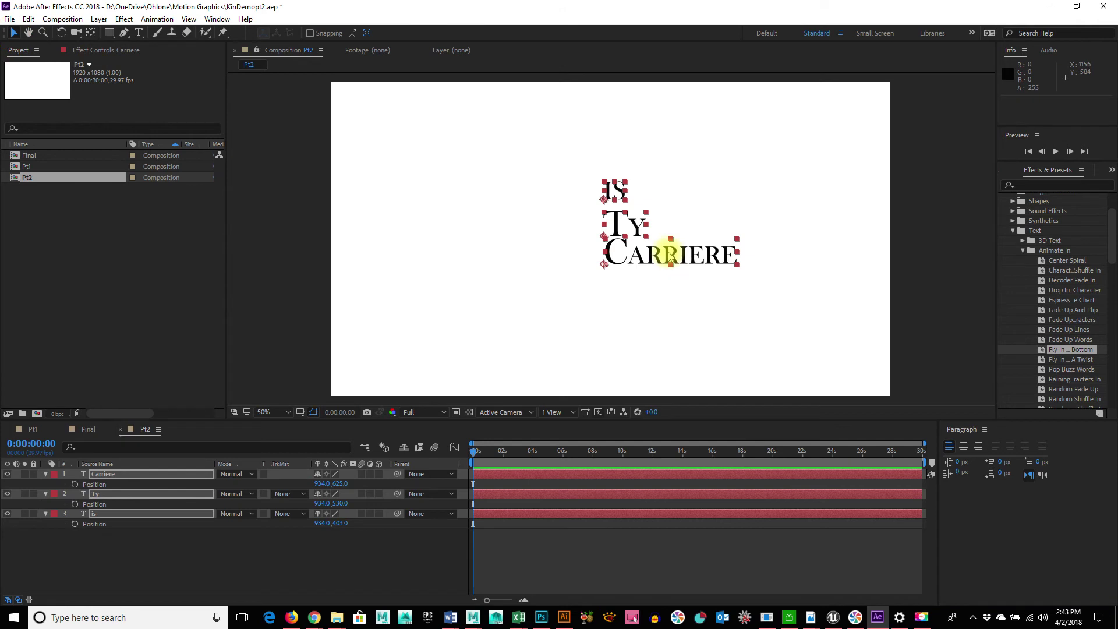
left_click_drag(671, 256, 607, 280)
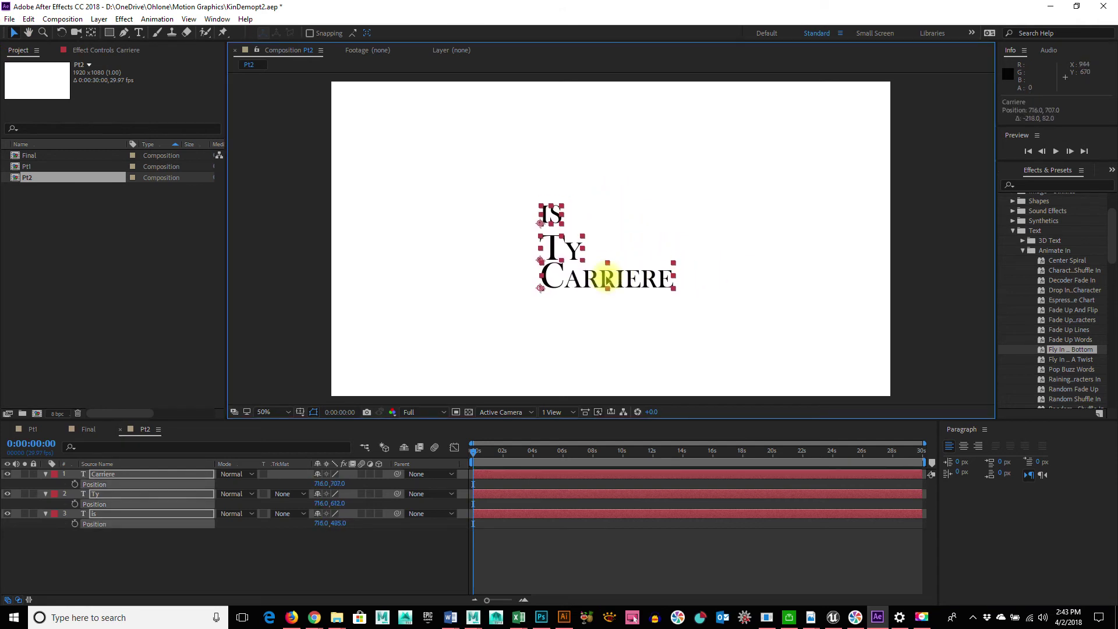
left_click(717, 335)
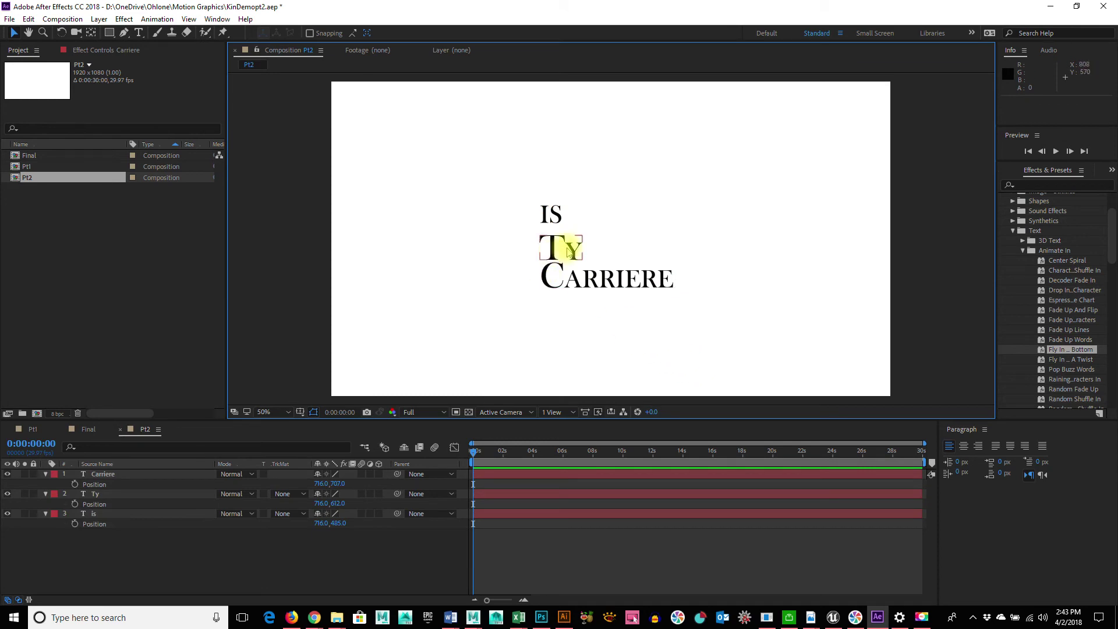
- Space out the lines by moving the first name to 712, 596, "is" to 716, 469, and the last name to 716, 717
left_click_drag(553, 248, 553, 245)
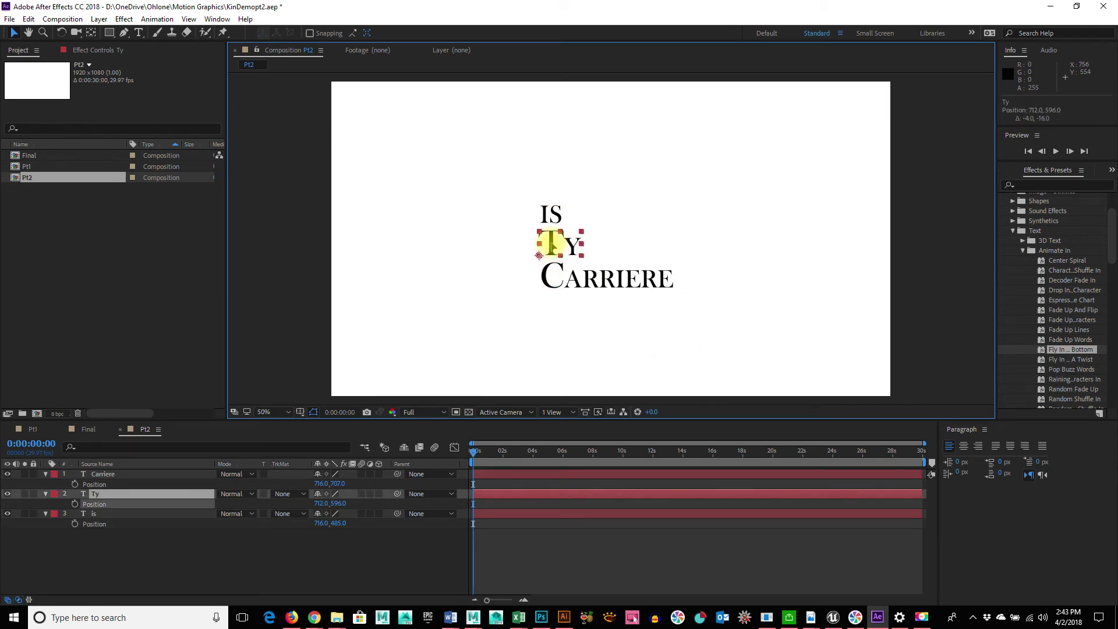
left_click_drag(552, 211, 552, 207)
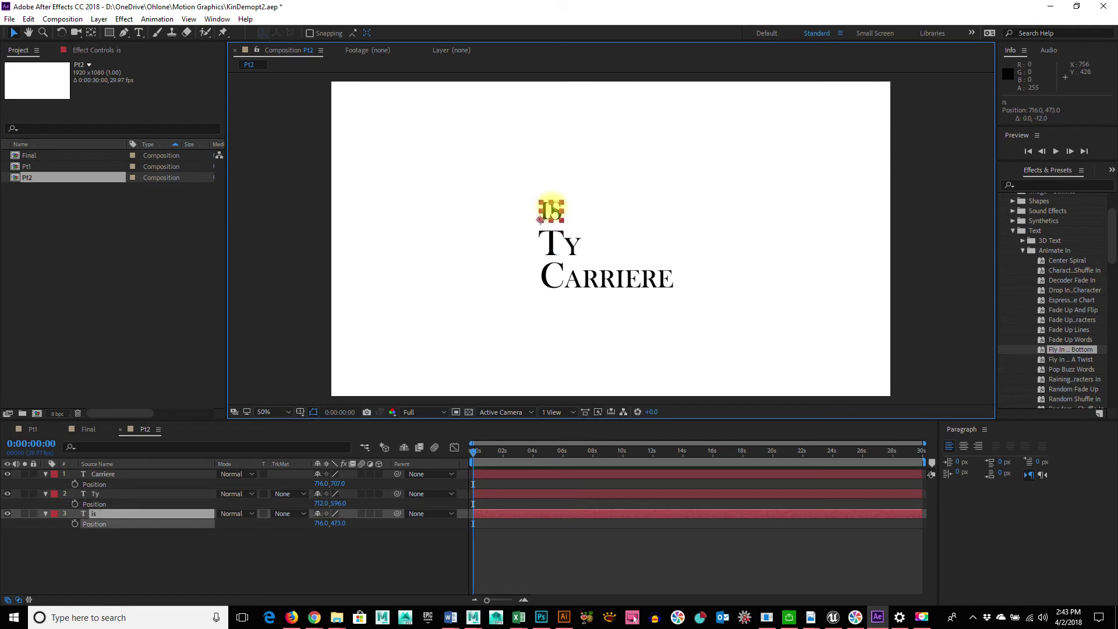
left_click(575, 290)
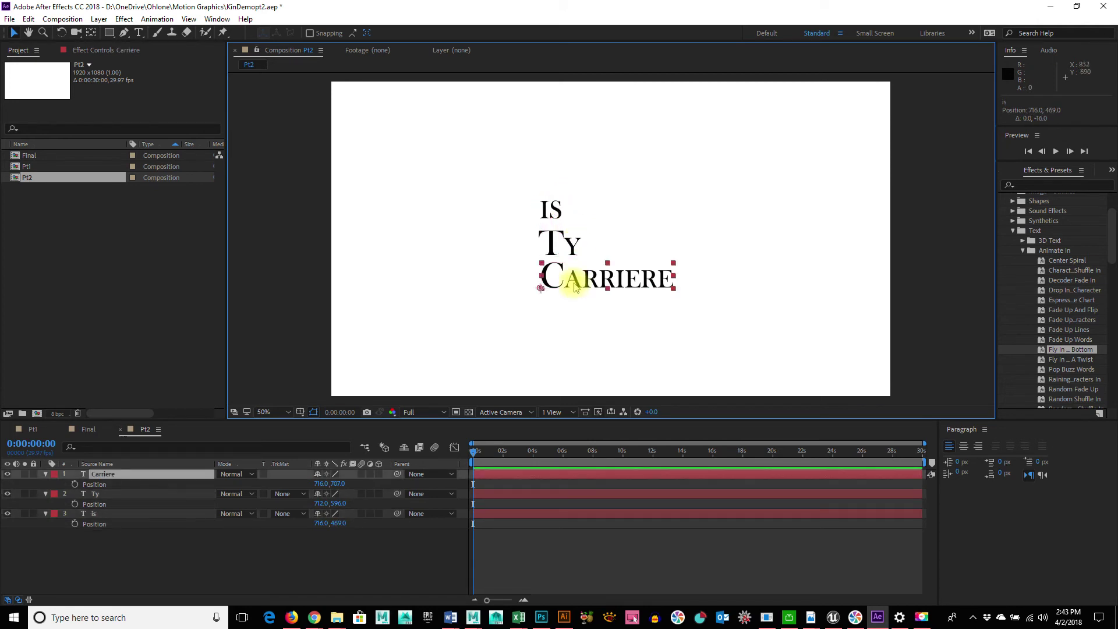
left_click_drag(575, 280, 575, 284)
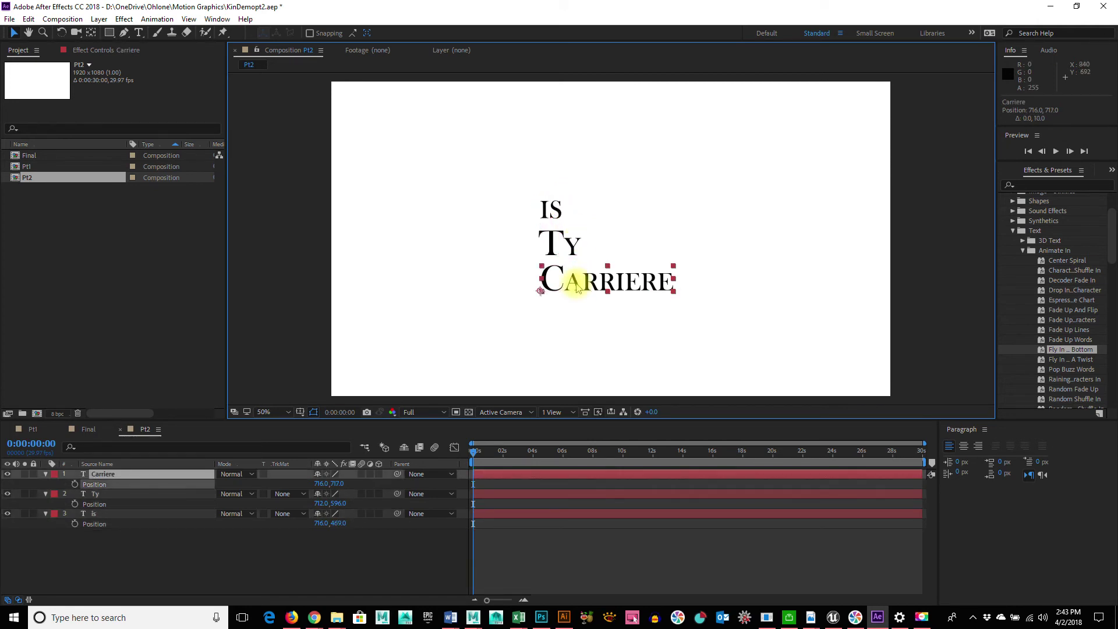
left_click(585, 314)
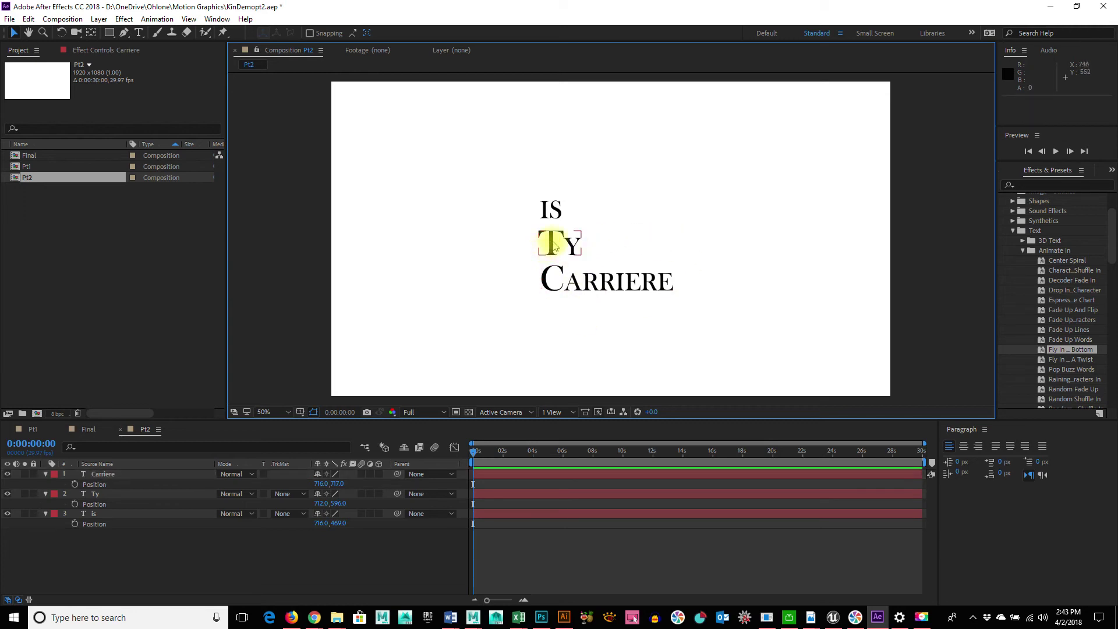
left_click(554, 245)
key("Down")
key("Down")
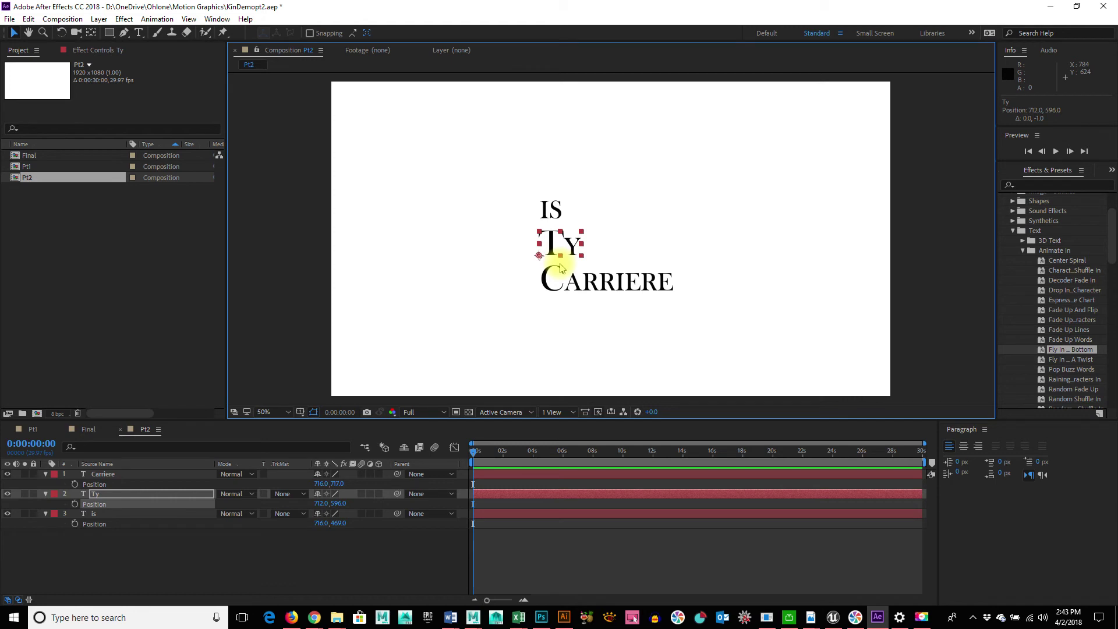
left_click(716, 237)
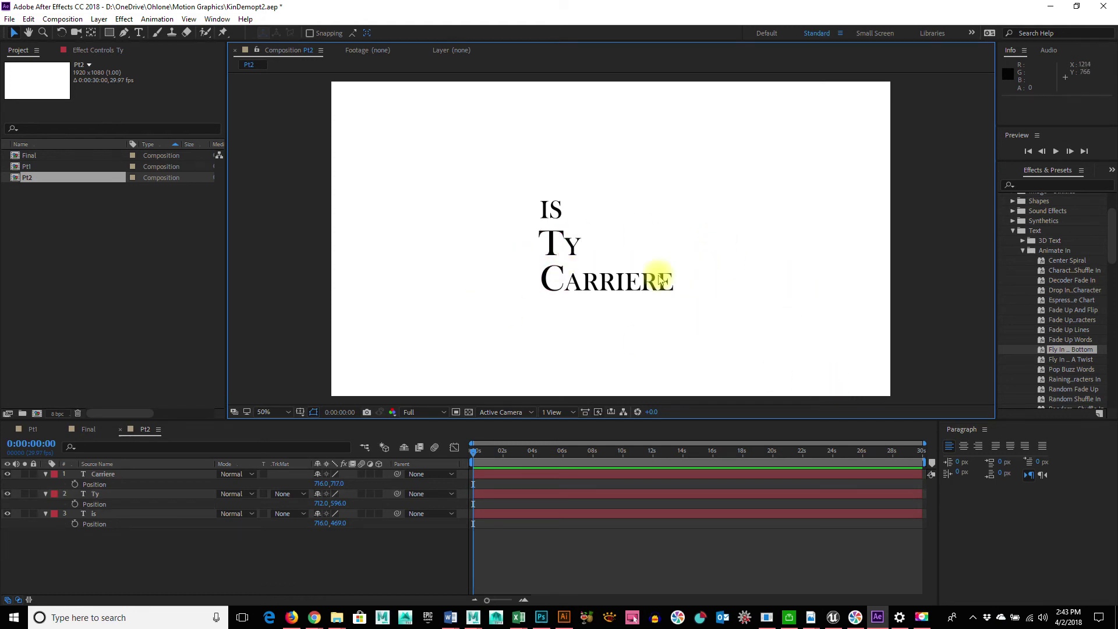
- Raise the "is" layer to Y position 435 to widen its gap above the first name, and deselect it
left_click(557, 221)
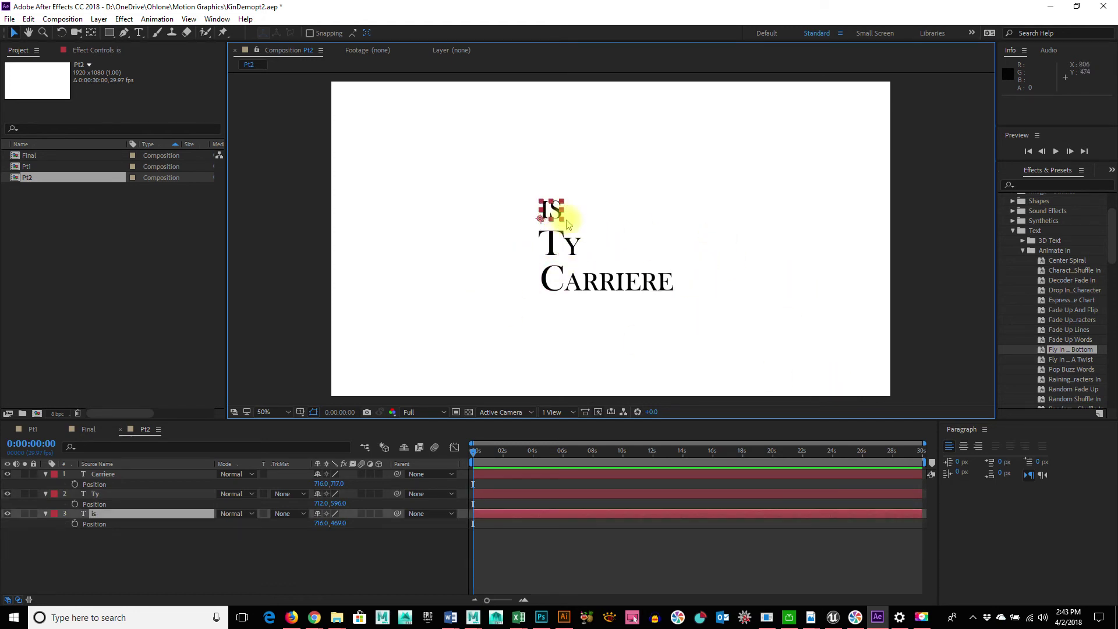
key("Up")
key("Up")
key("Up")
key("Up")
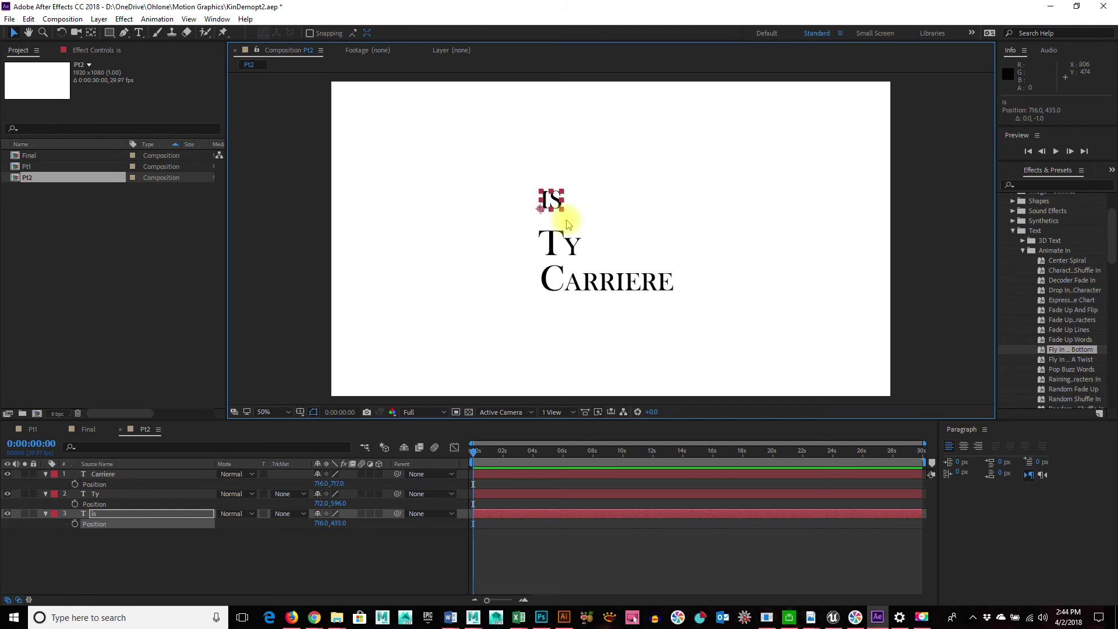
left_click(707, 204)
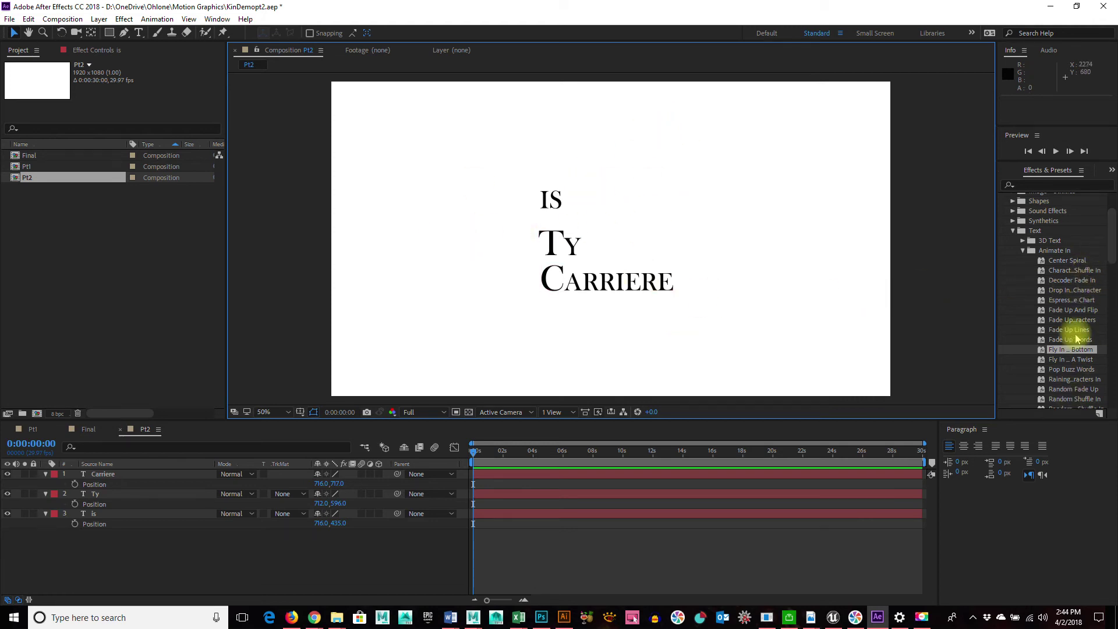
- Apply the Random Fade Up text preset to the "is" layer at time zero and widen the preset list to show full names
left_click_drag(1110, 260, 1116, 281)
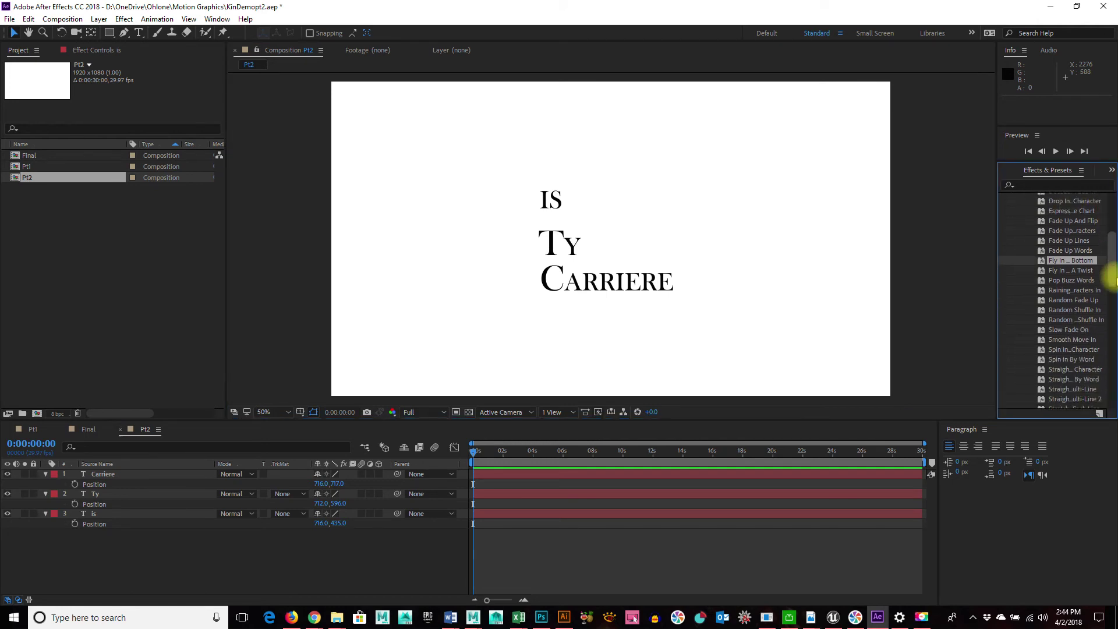
left_click_drag(1086, 300, 513, 517)
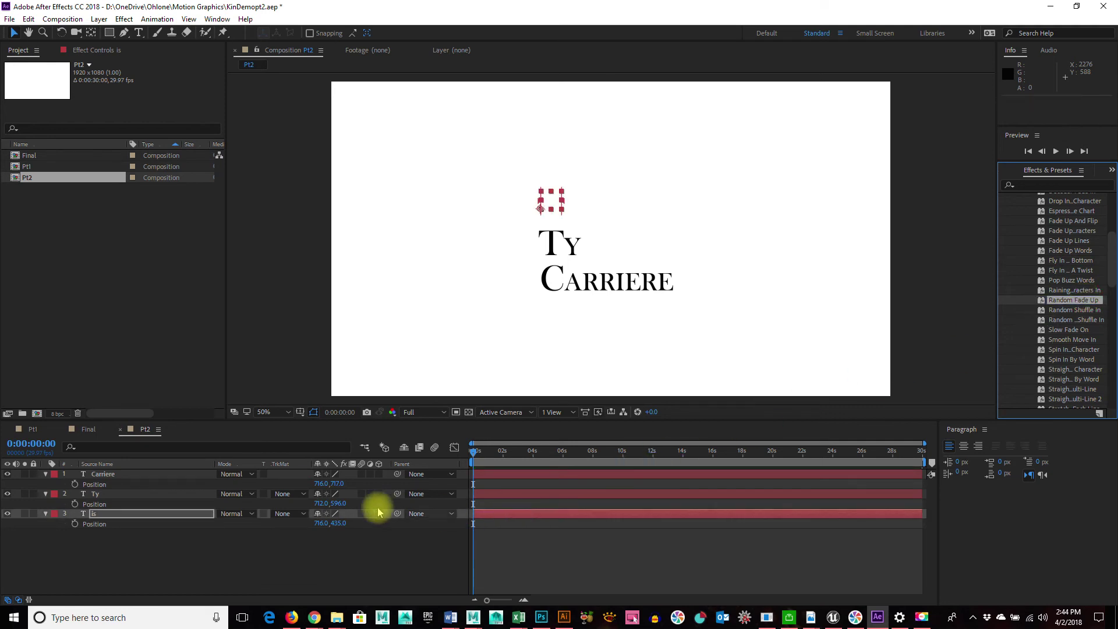
left_click_drag(473, 449, 392, 452)
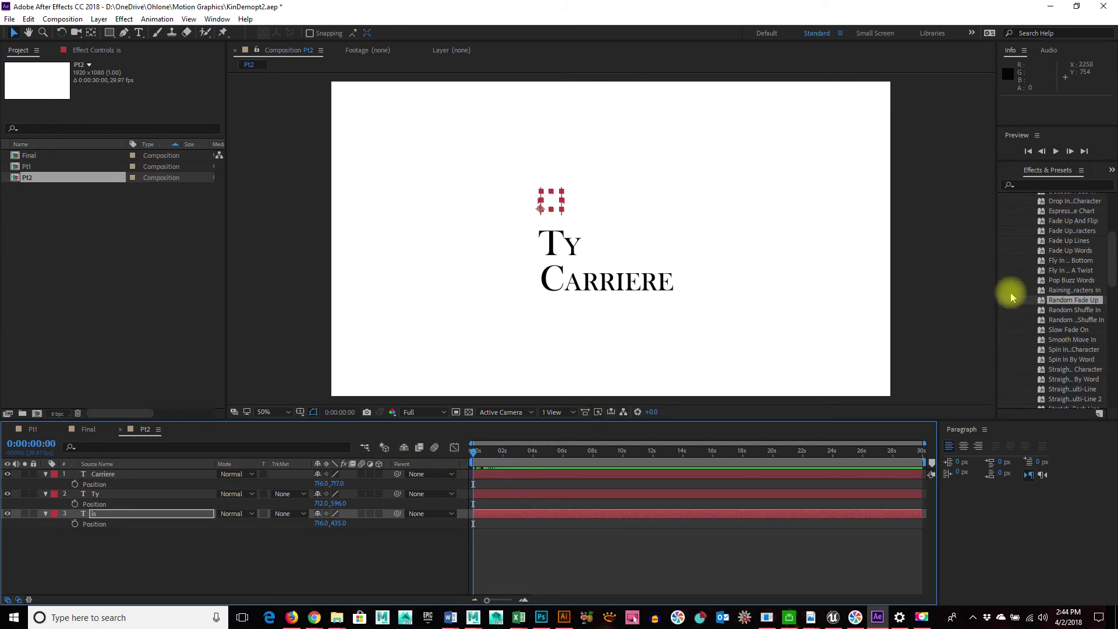
left_click_drag(994, 287, 973, 278)
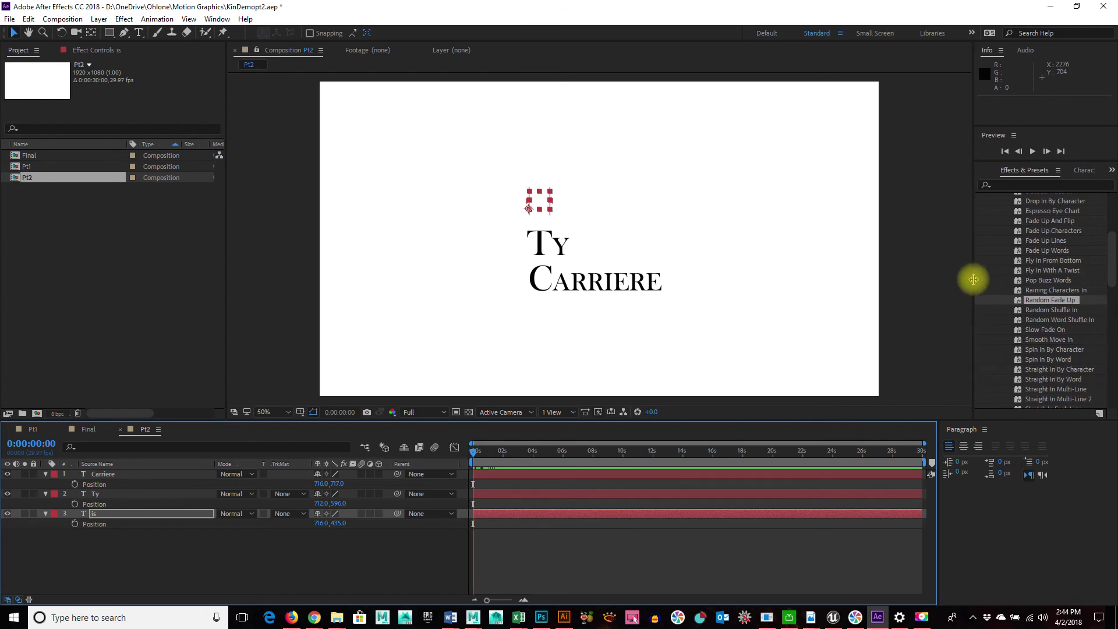
left_click_drag(474, 452, 429, 457)
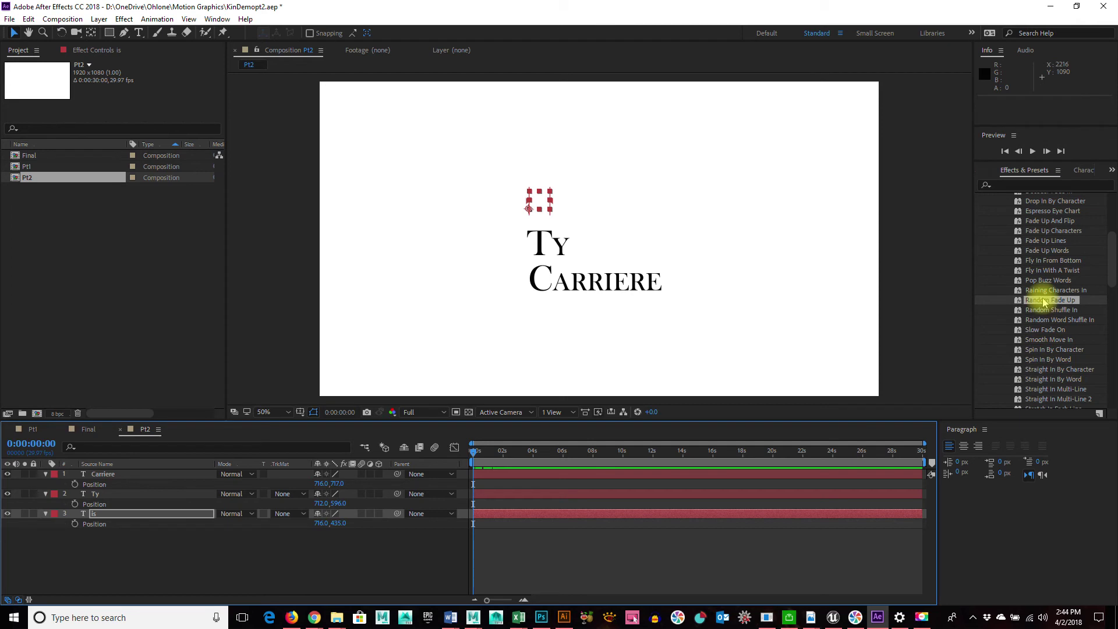
- Apply Random Fade Up to the first-name and last-name layers at time zero and scrub to 0:00:02:13 to preview the fades
left_click_drag(1044, 302, 517, 497)
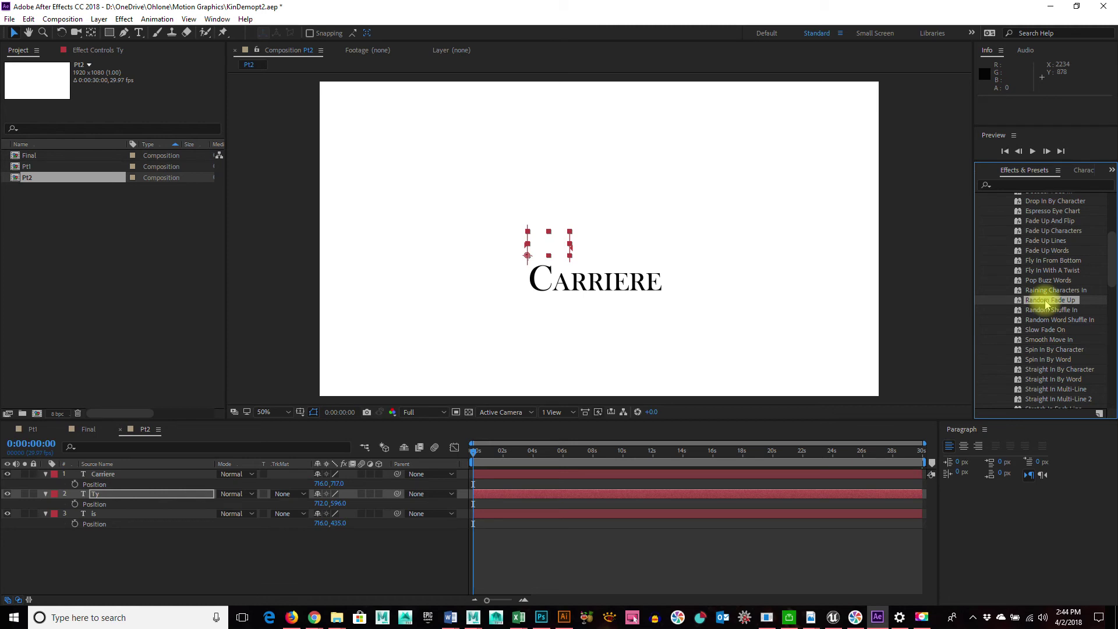
left_click(475, 474)
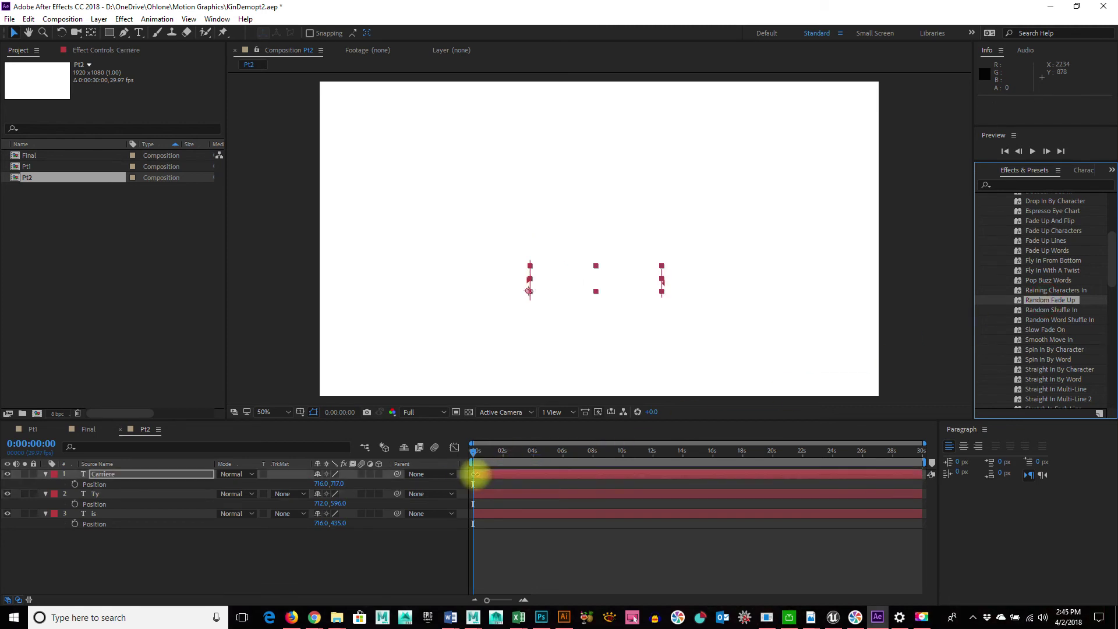
left_click_drag(475, 450, 508, 458)
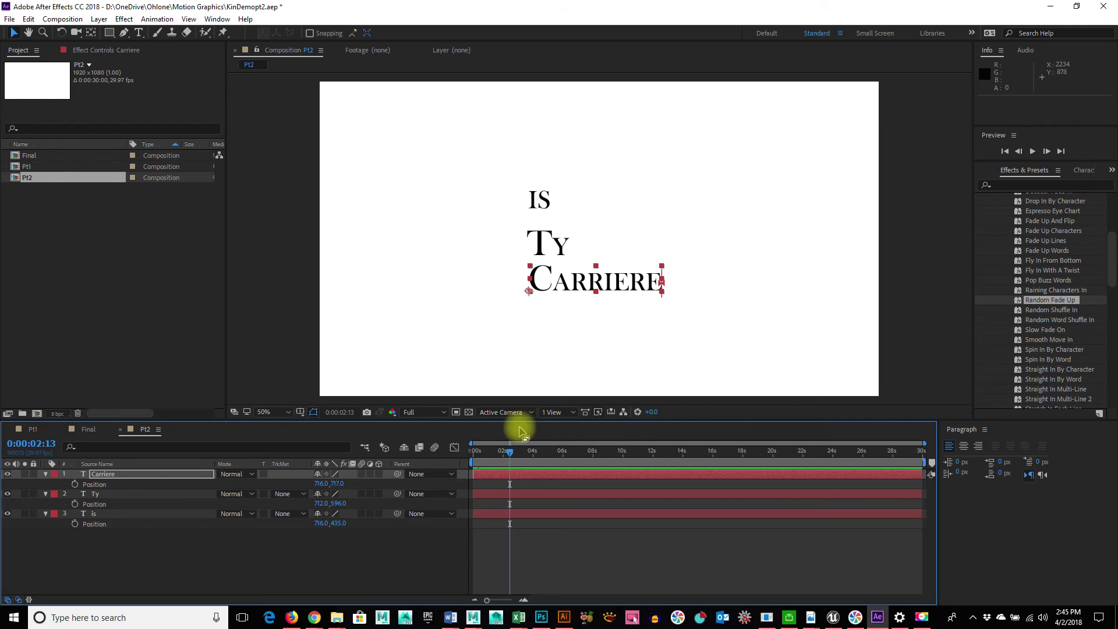
- Shorten the "is" layer's fade by moving the second Start keyframe of its Range Selector 1 to 0:00:00:24
left_click(117, 512)
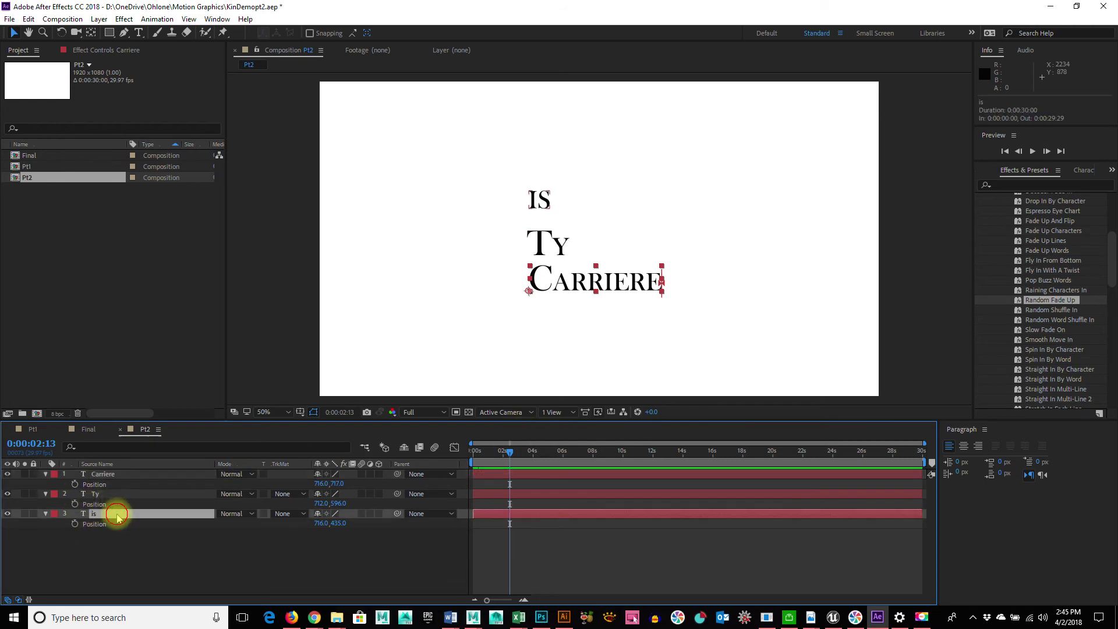
left_click(45, 513)
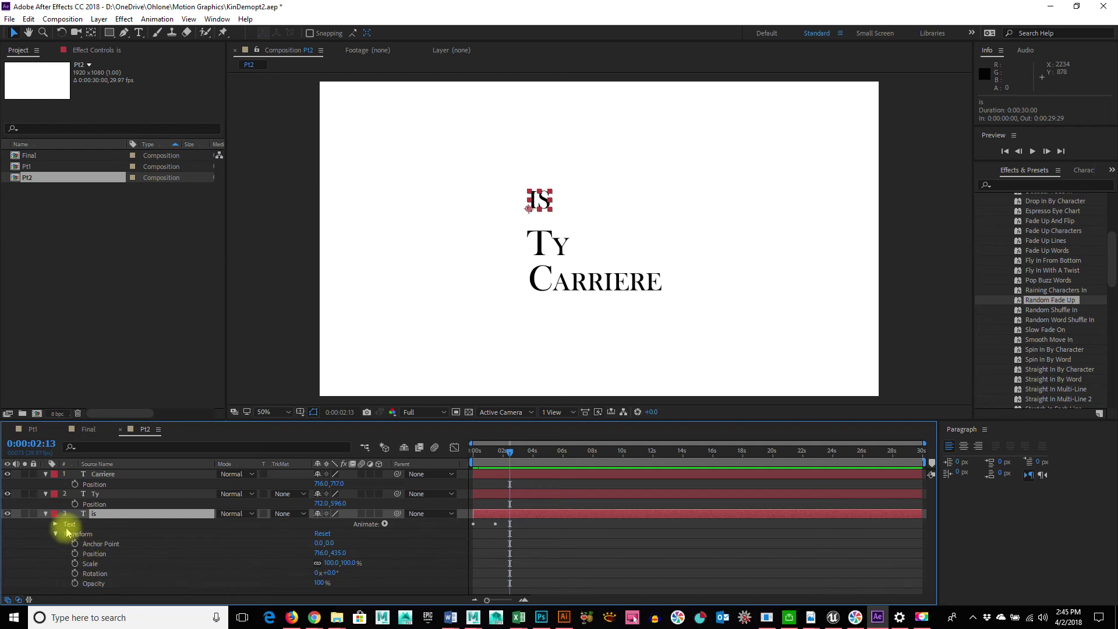
left_click(56, 534)
left_click(55, 523)
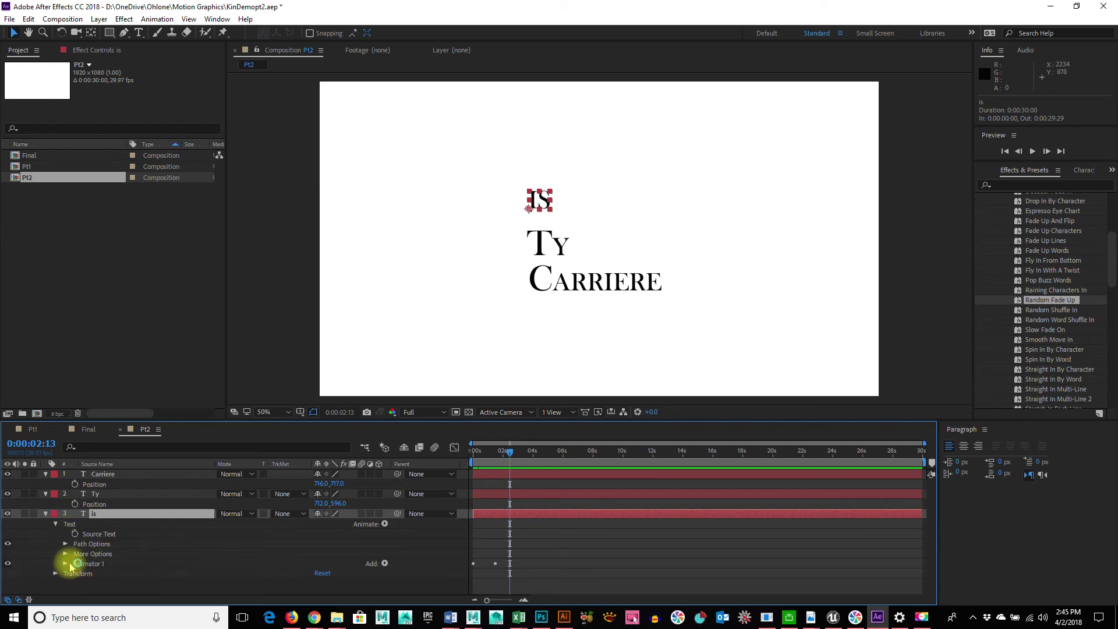
left_click(66, 564)
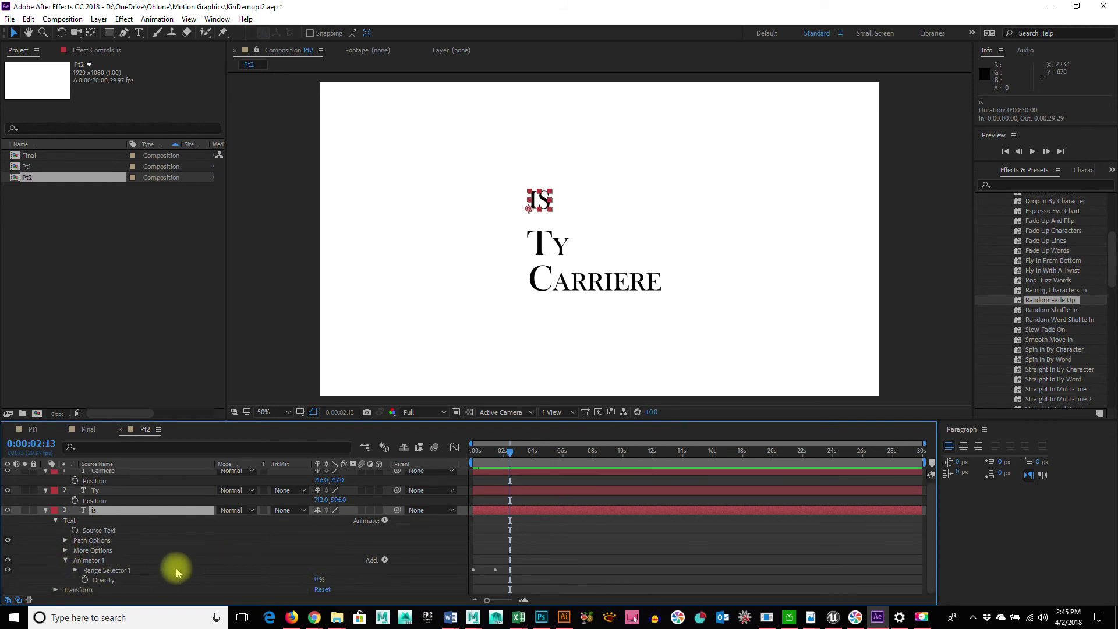
left_click(75, 570)
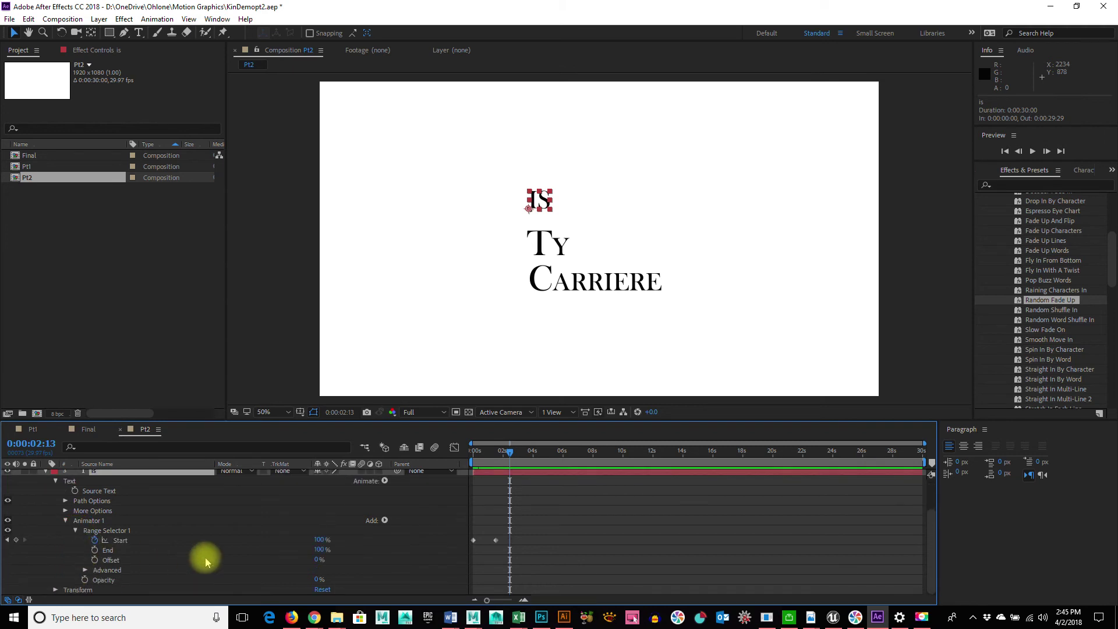
left_click_drag(510, 451, 457, 449)
left_click_drag(494, 542, 487, 537)
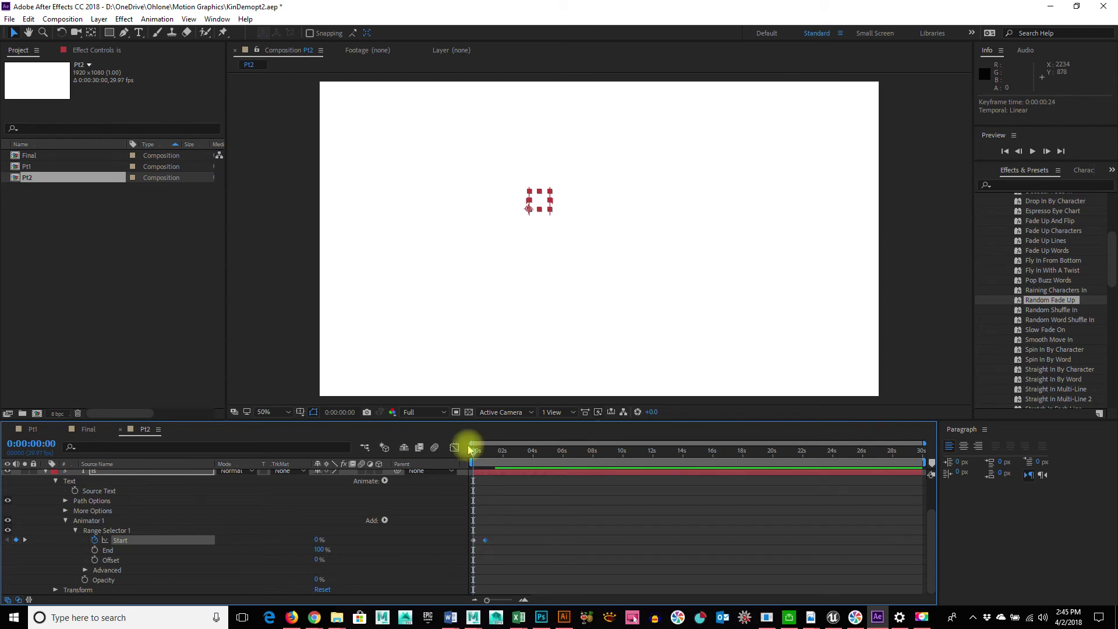
mouse_move(472, 450)
left_mouse_down()
mouse_move(487, 449)
mouse_move(462, 449)
mouse_move(489, 460)
mouse_move(462, 452)
left_mouse_up()
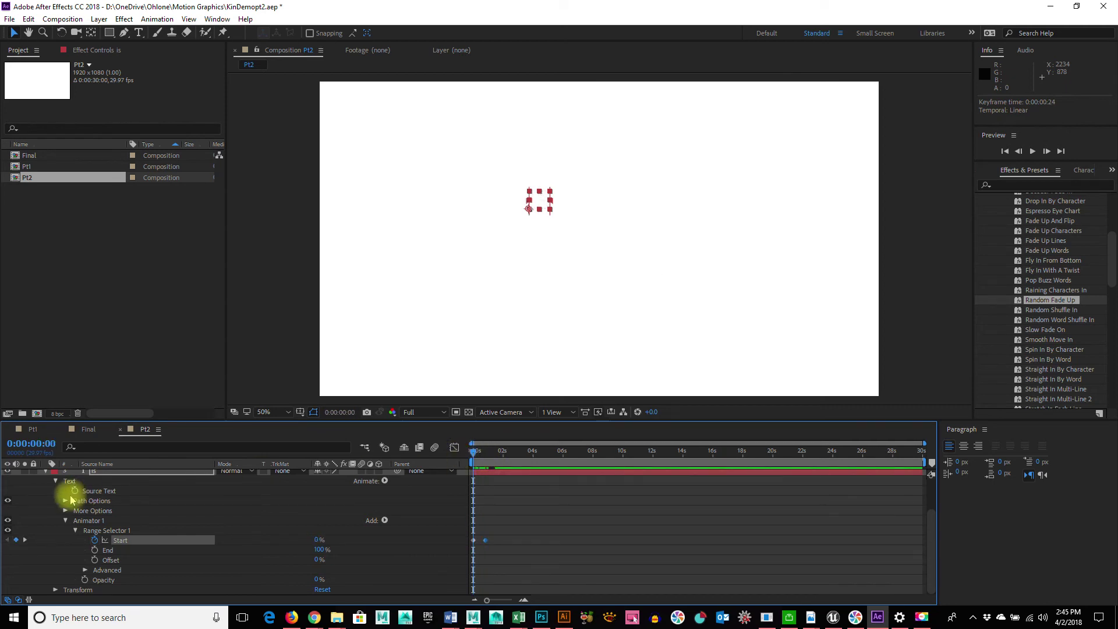
- Collapse the "is" layer and expand the first-name layer's text animator down to the Range Selector 1 properties
scroll(30, 519, "up", 3)
left_click(45, 513)
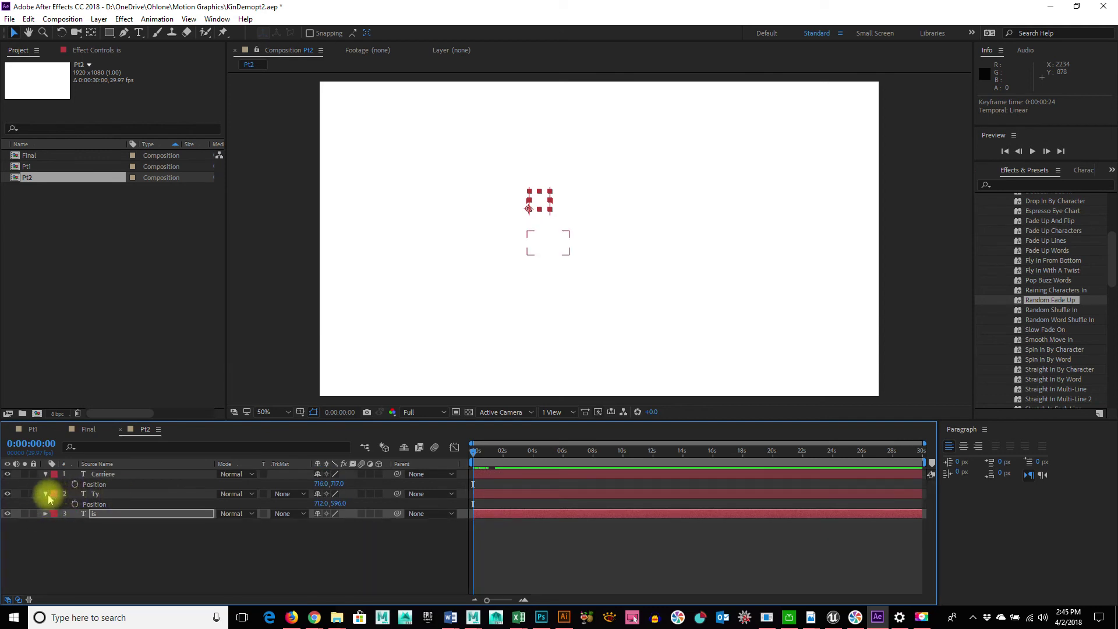
left_click(46, 493)
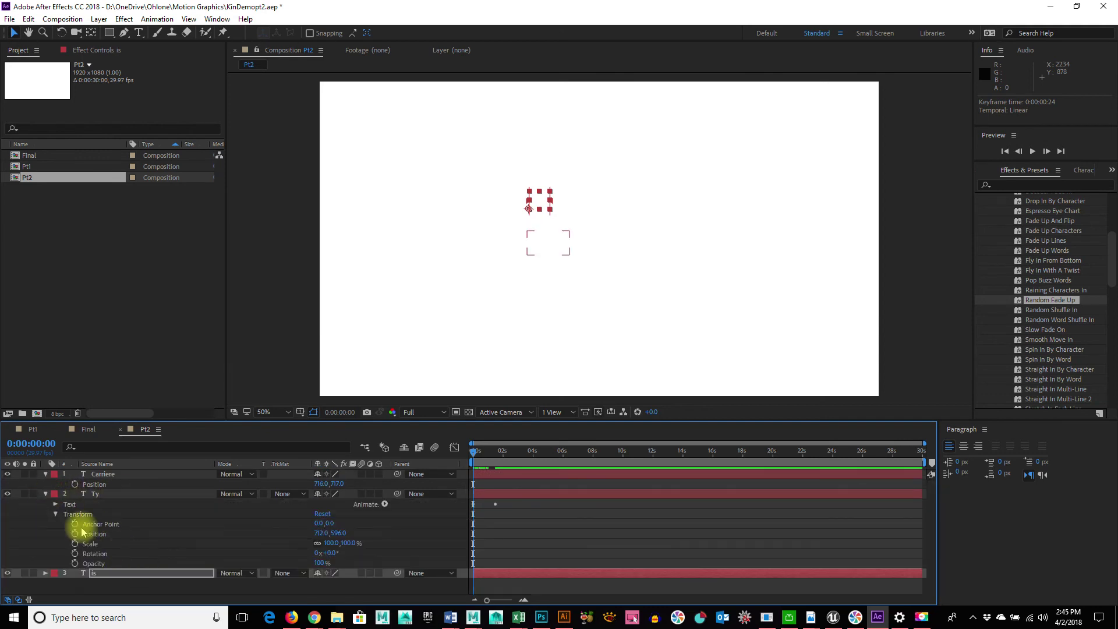
left_click(54, 512)
left_click(54, 506)
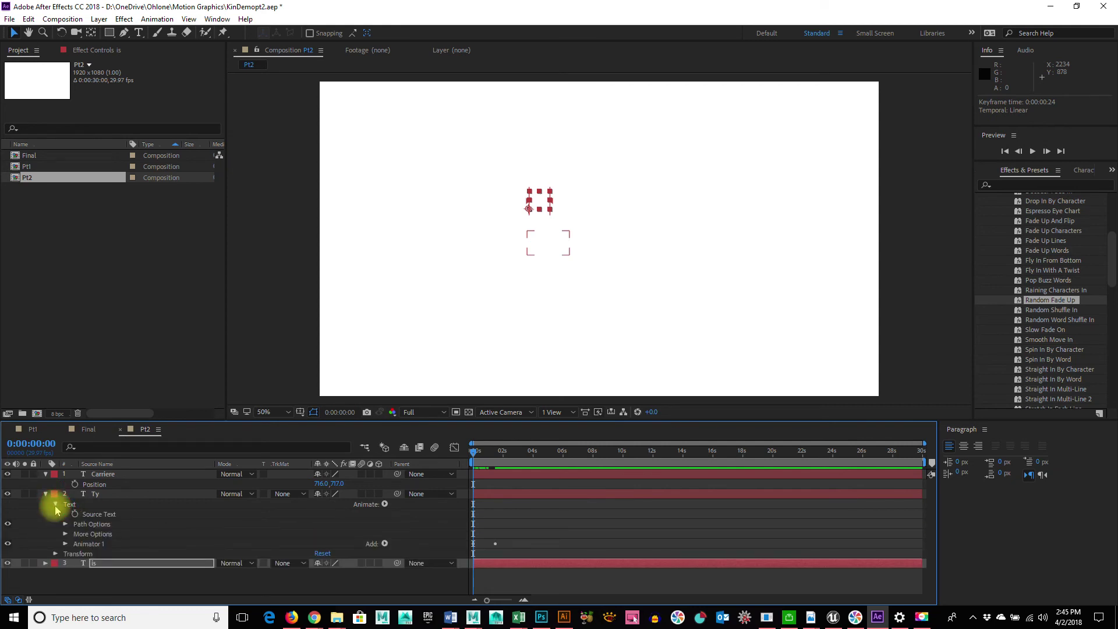
left_click(65, 544)
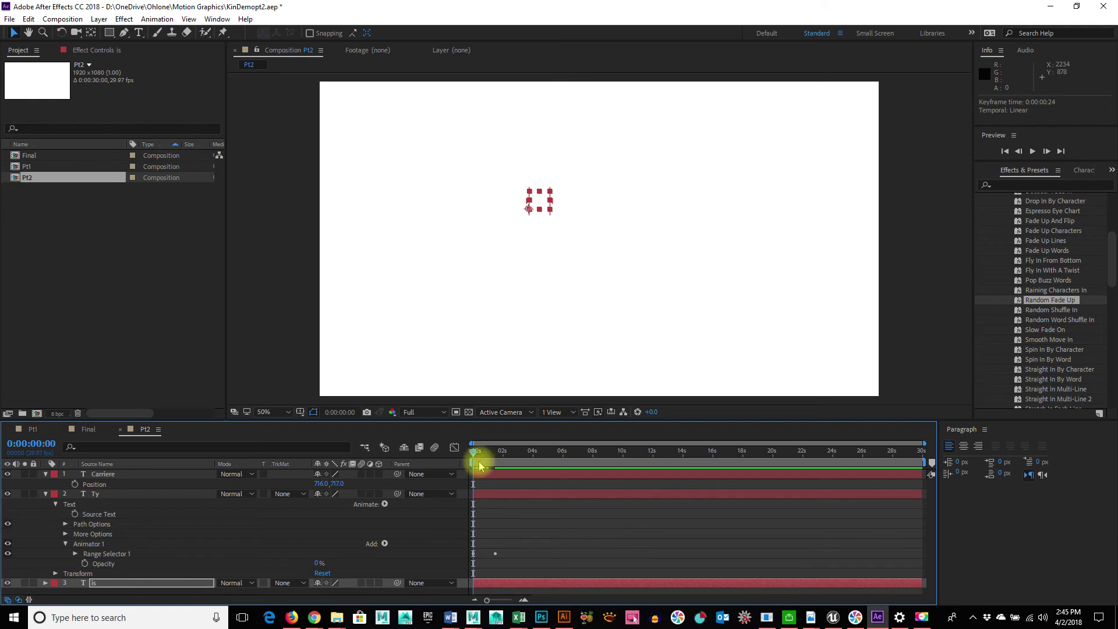
left_click_drag(515, 564, 477, 558)
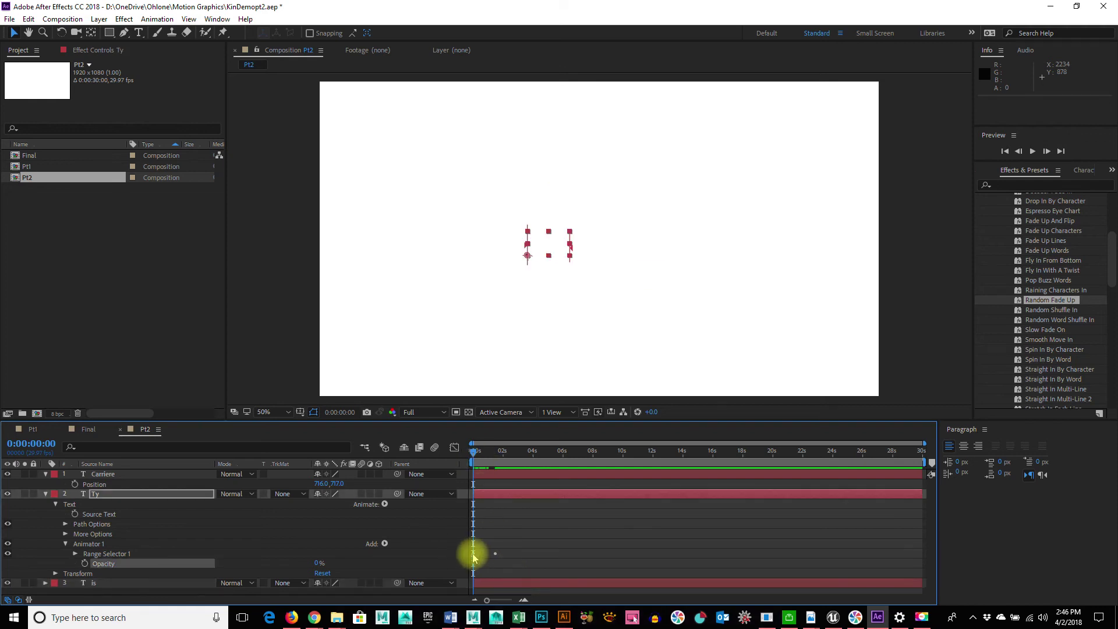
left_click(473, 558)
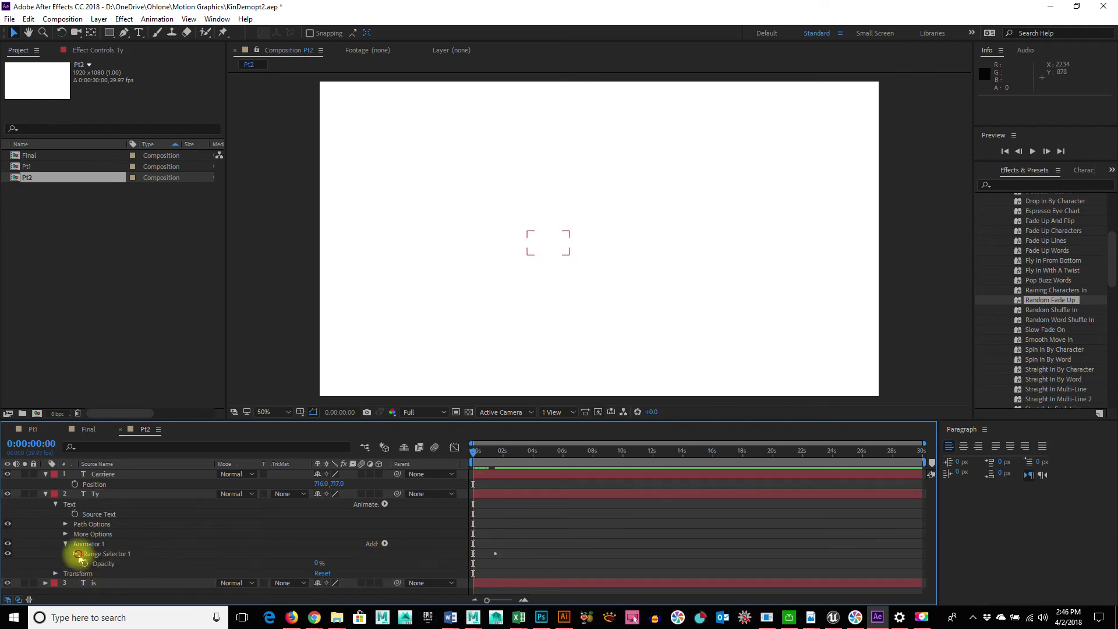
left_click(76, 554)
- Delay the first-name layer's fade by shifting both Start keyframes, the second to 0:00:02:16, and scrub to 0:00:02:22 to check it
left_click(496, 559)
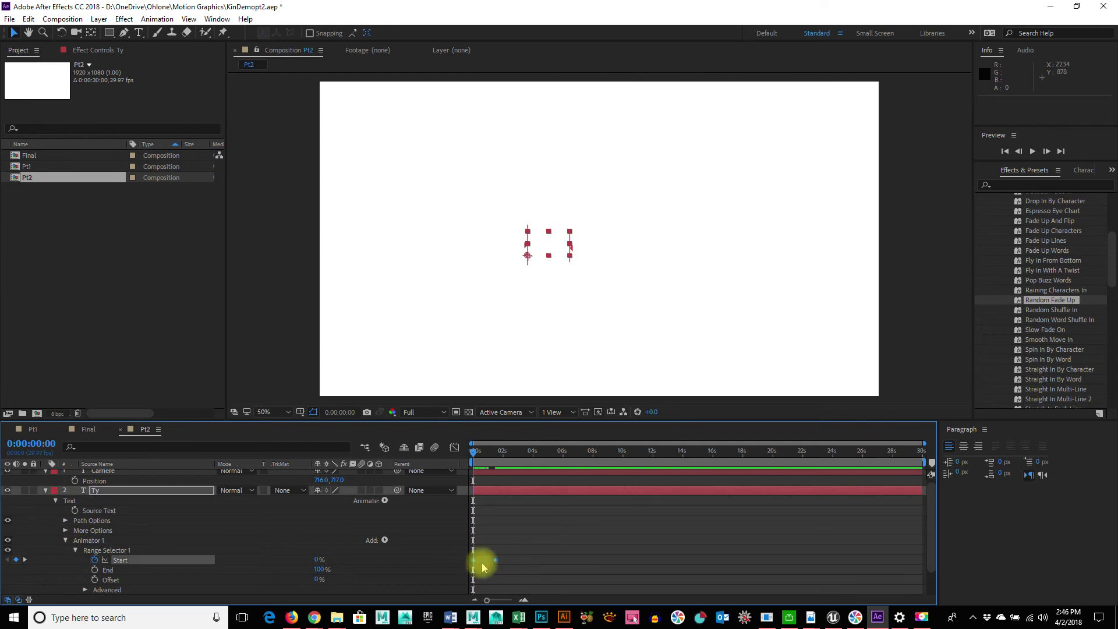
left_click_drag(474, 560, 481, 560)
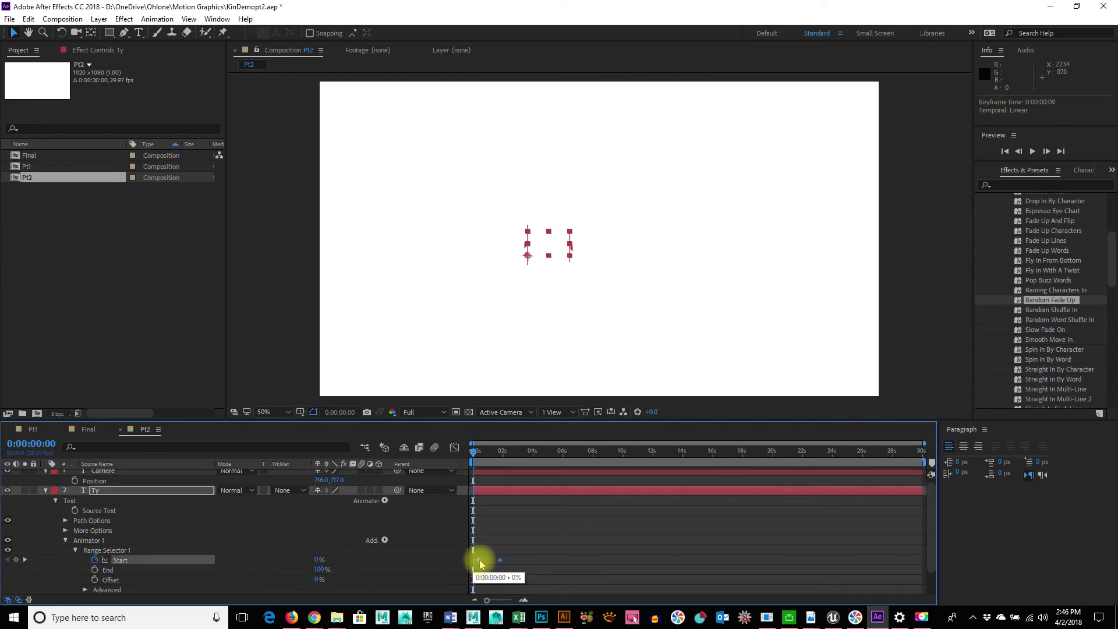
left_click_drag(473, 455, 491, 455)
mouse_move(507, 569)
left_mouse_down()
mouse_move(482, 556)
mouse_move(490, 560)
left_mouse_up()
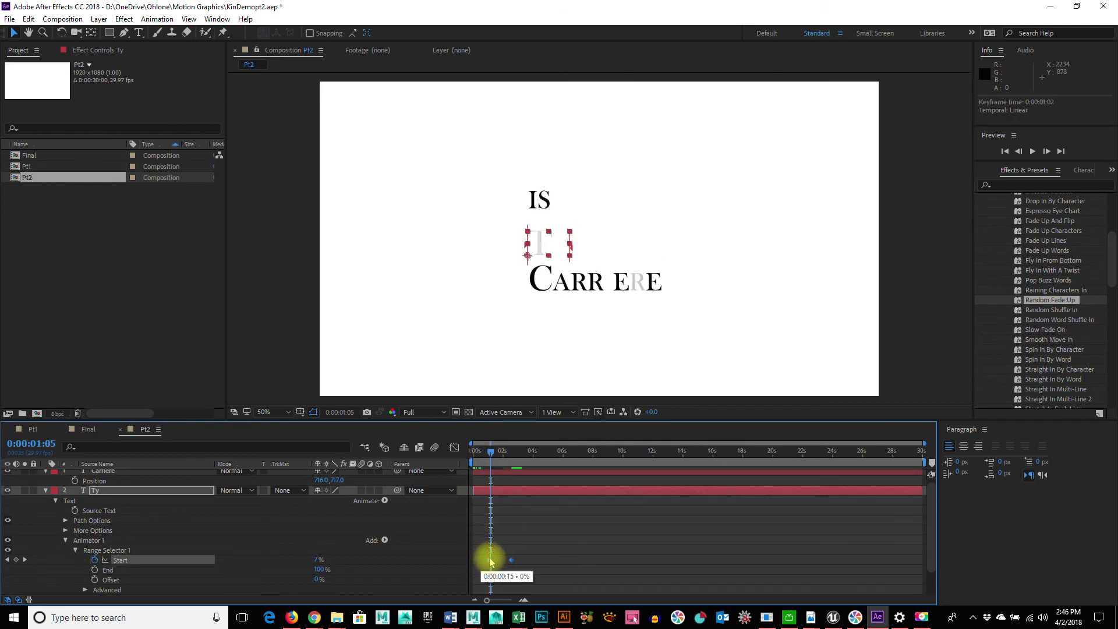
left_click_drag(491, 450, 475, 466)
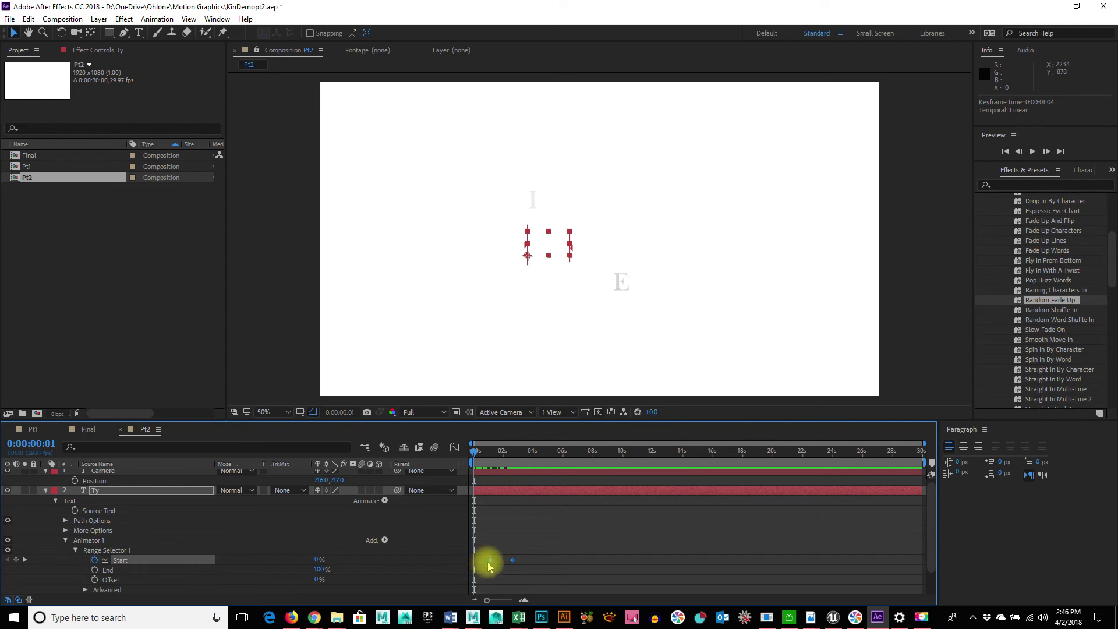
left_click(529, 562)
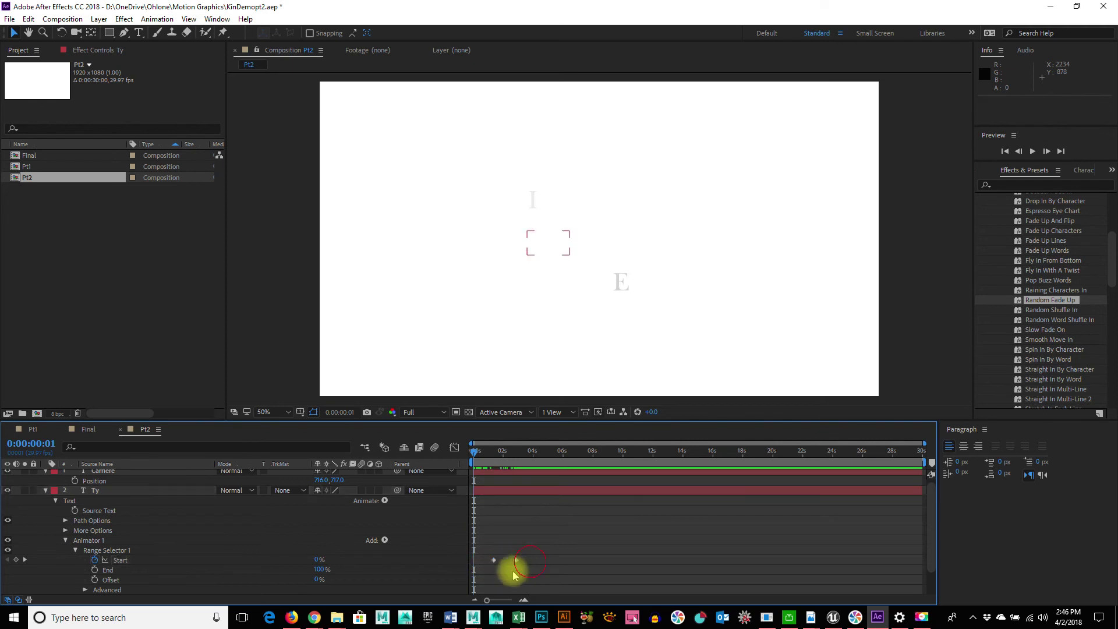
left_click(511, 559)
left_click_drag(466, 454, 512, 465)
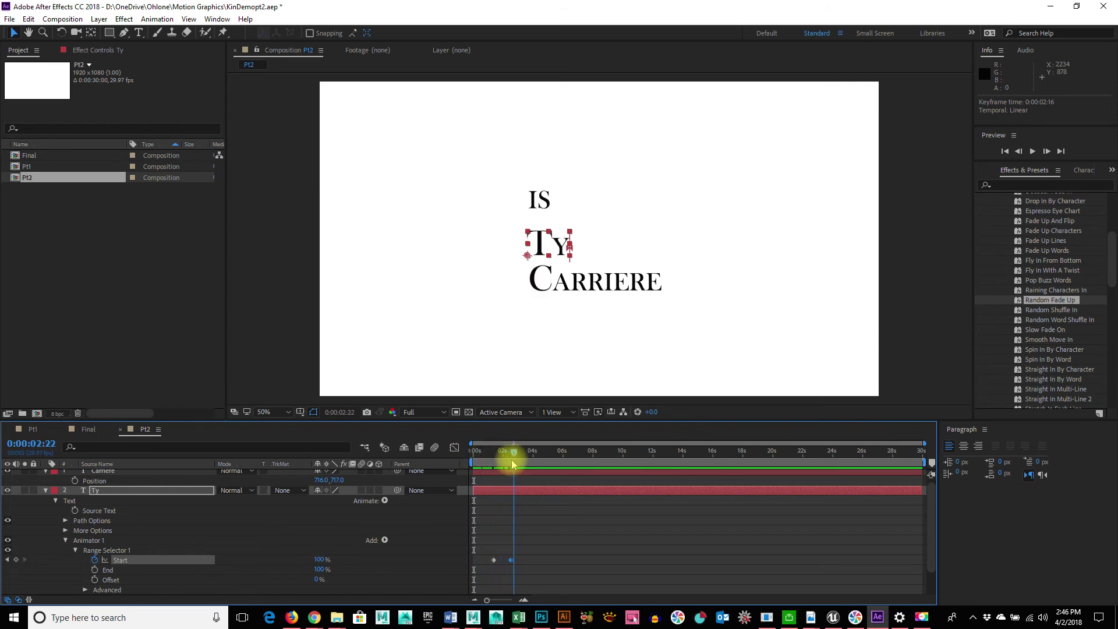
- Collapse the first-name layer and expand the last-name layer's Animator 1 down to the Range Selector 1 properties
left_click(45, 492)
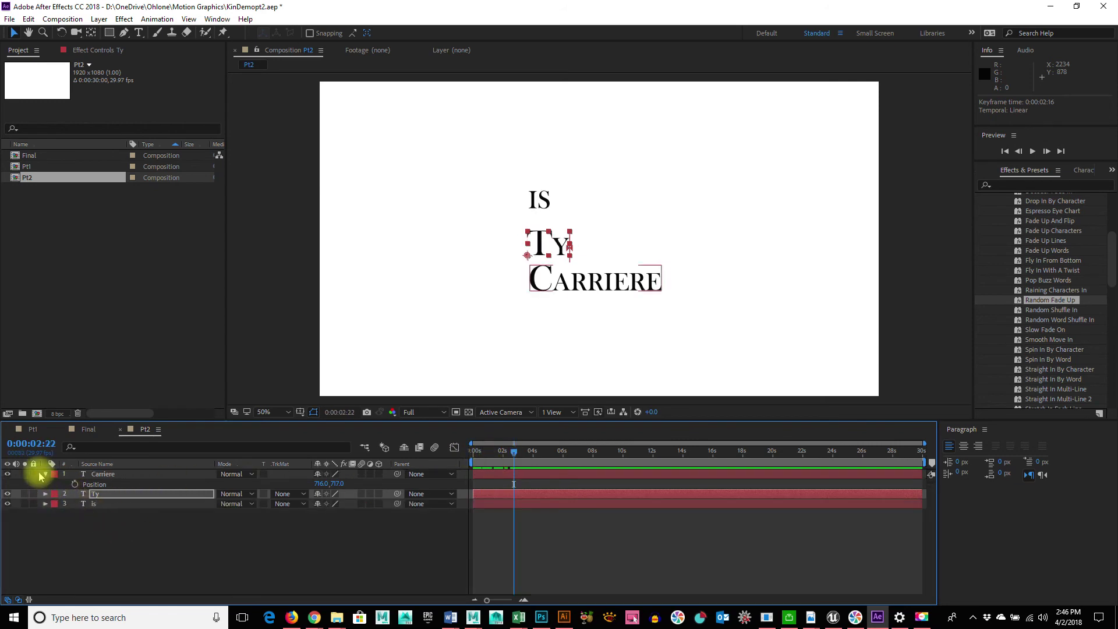
left_click(45, 474)
left_click(45, 475)
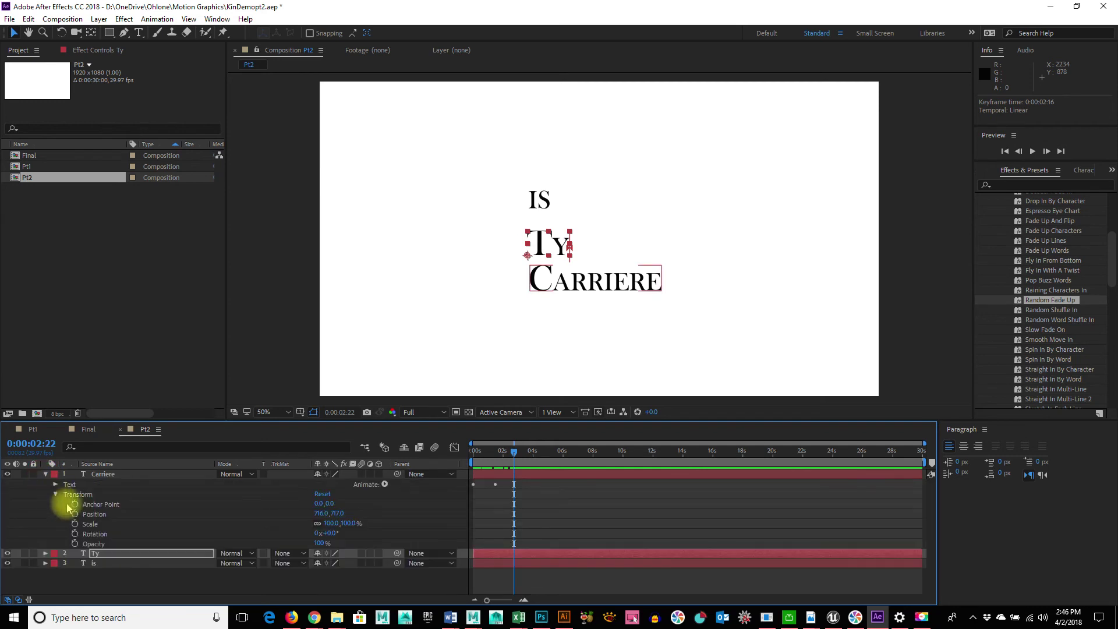
left_click(56, 495)
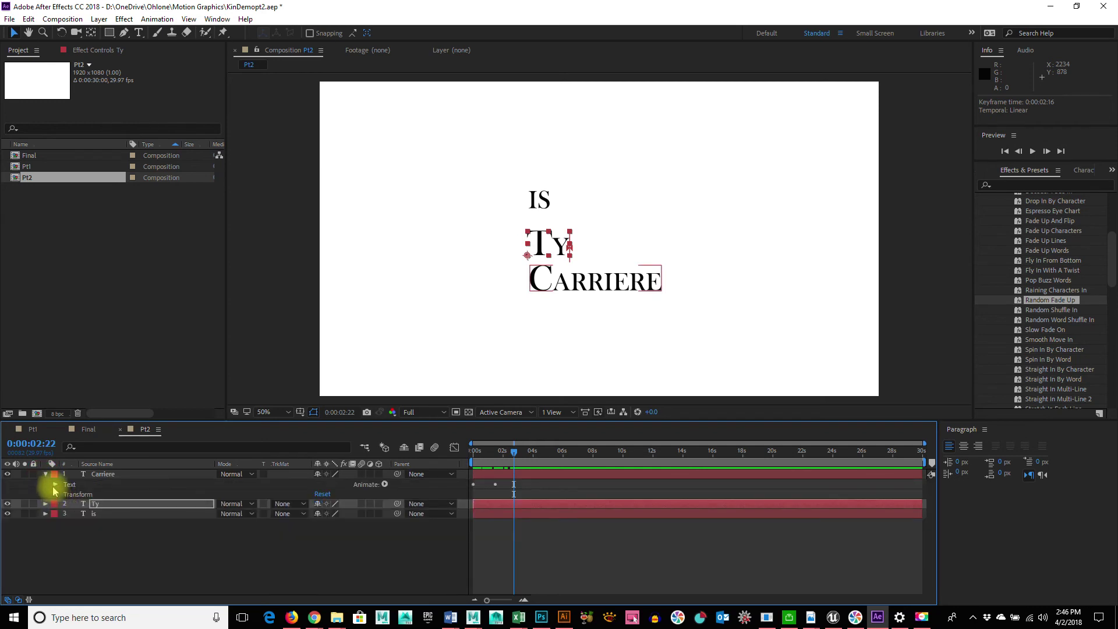
left_click(54, 486)
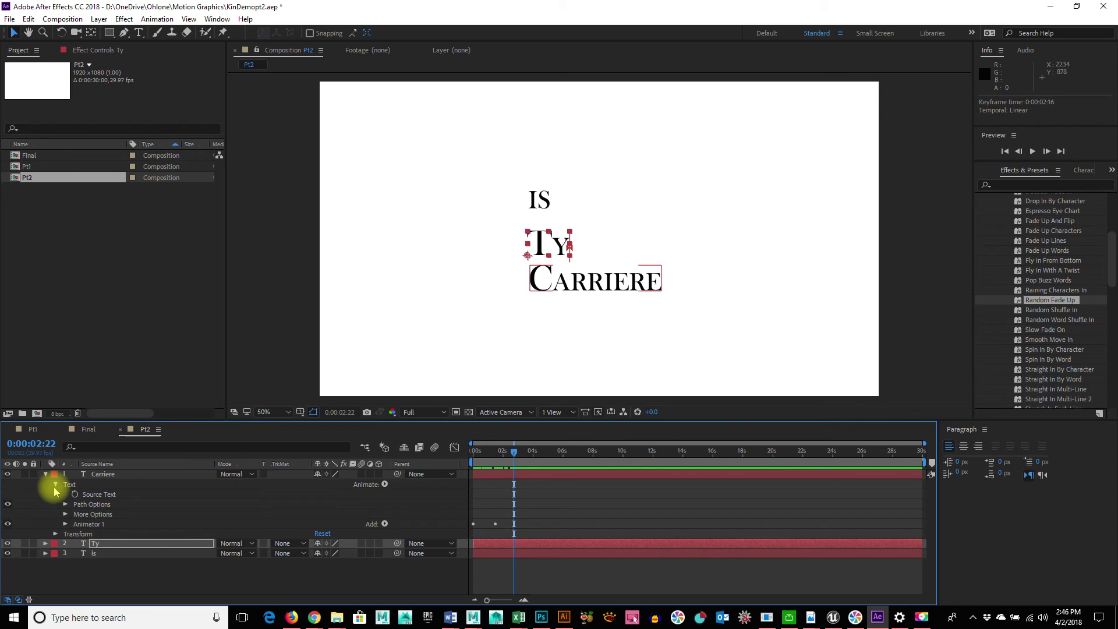
left_click(65, 524)
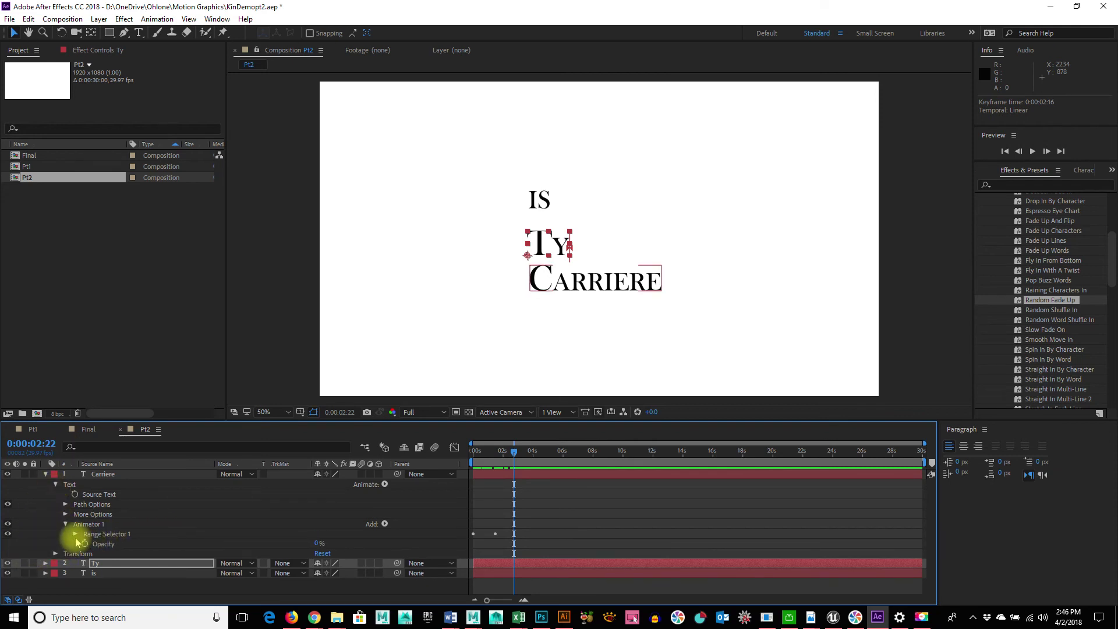
left_click(75, 535)
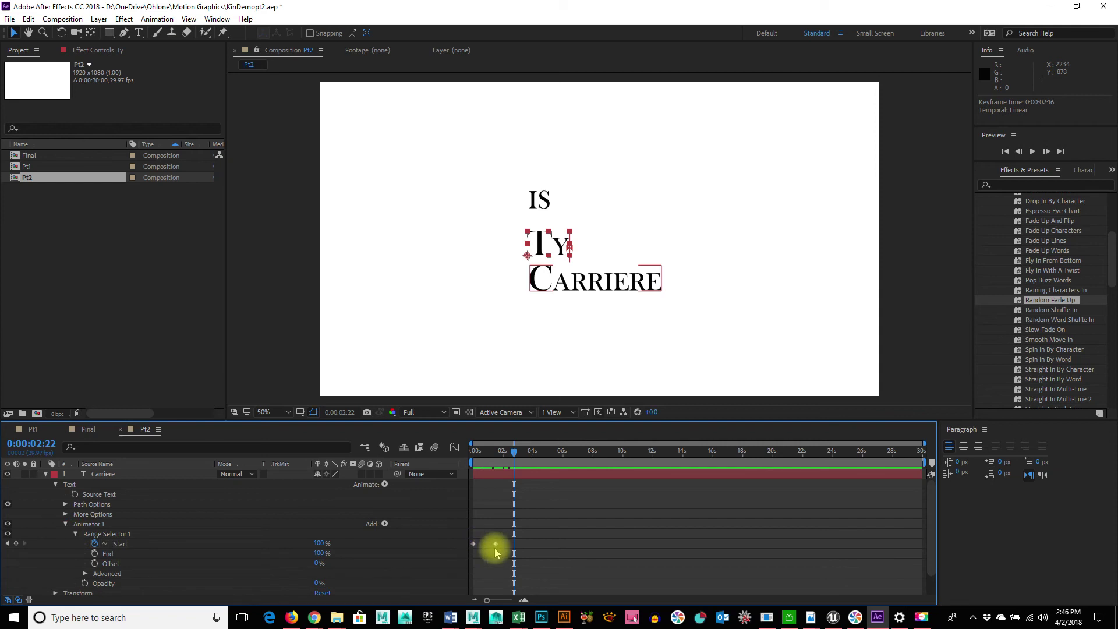
- Delay the last-name layer's fade by shifting both Start keyframes, the second to 0:00:04:04, and preview the sequence from time zero
mouse_move(513, 452)
left_mouse_down()
mouse_move(482, 449)
mouse_move(523, 453)
left_mouse_up()
left_click_drag(509, 554, 532, 524)
left_click(544, 544)
left_click(546, 544)
left_click_drag(522, 454, 439, 466)
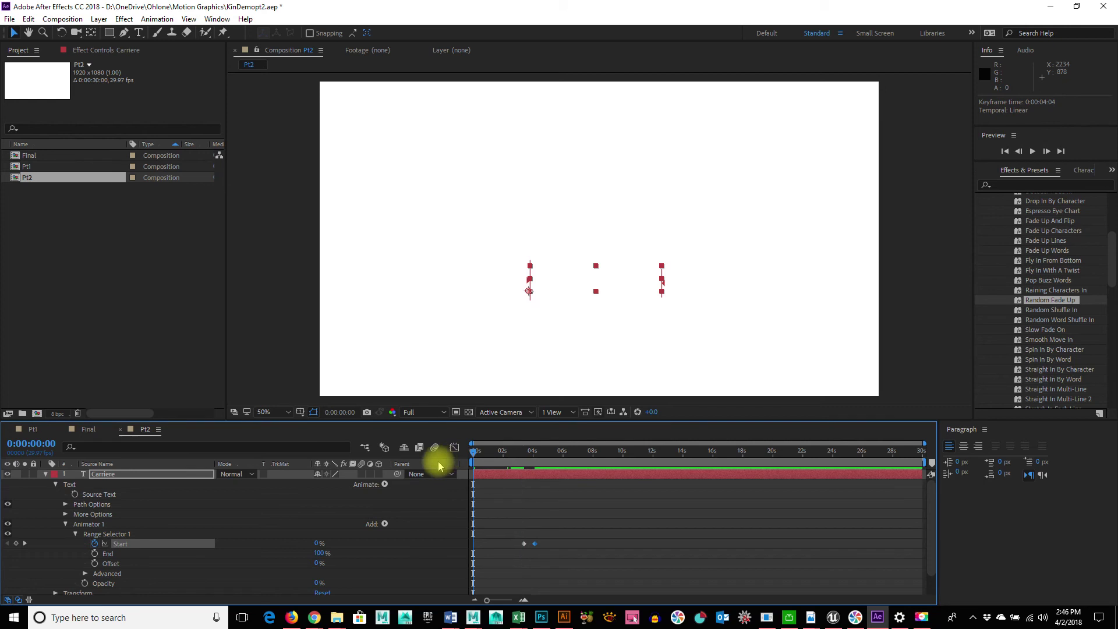
key("space")
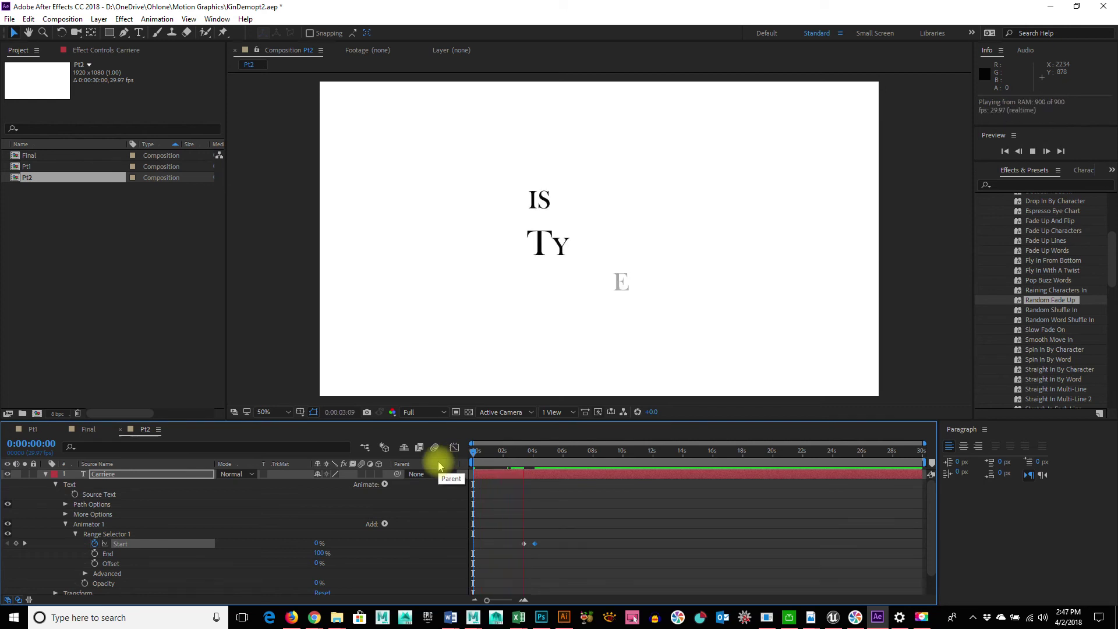
key("space")
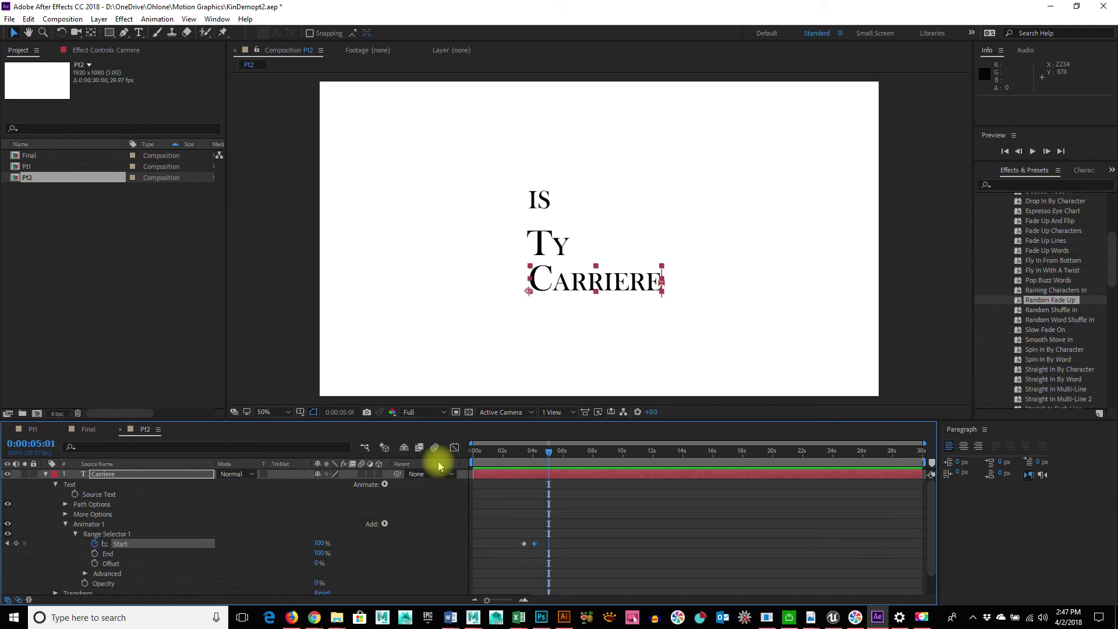
- Shorten the "is" layer's fade further by moving its second Start keyframe to 0:00:00:14
scroll(611, 558, "down", 2)
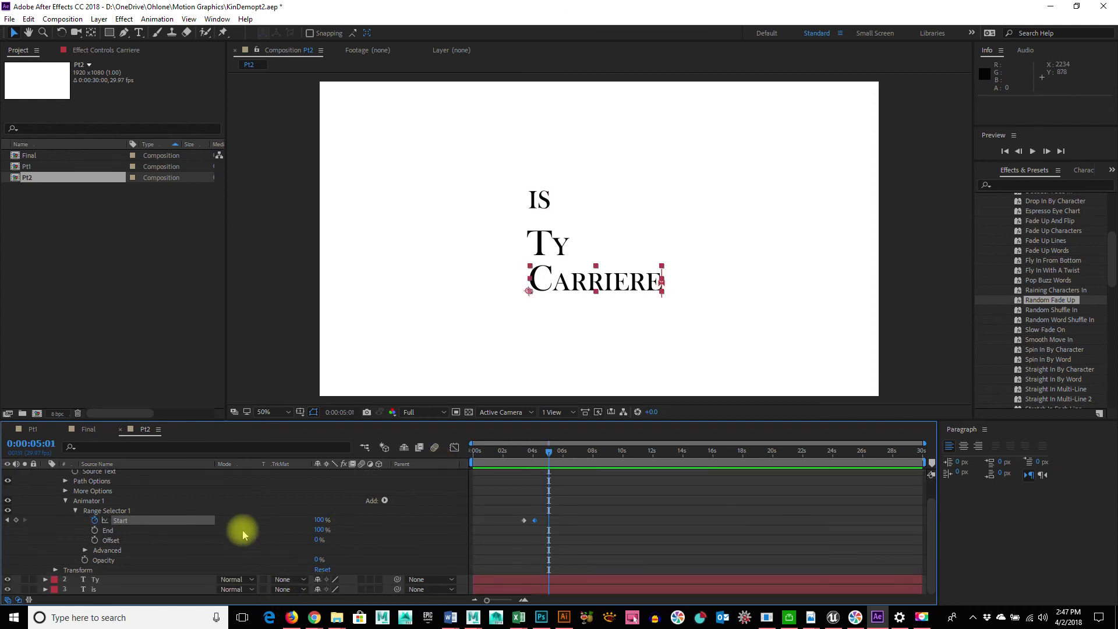
left_click(45, 589)
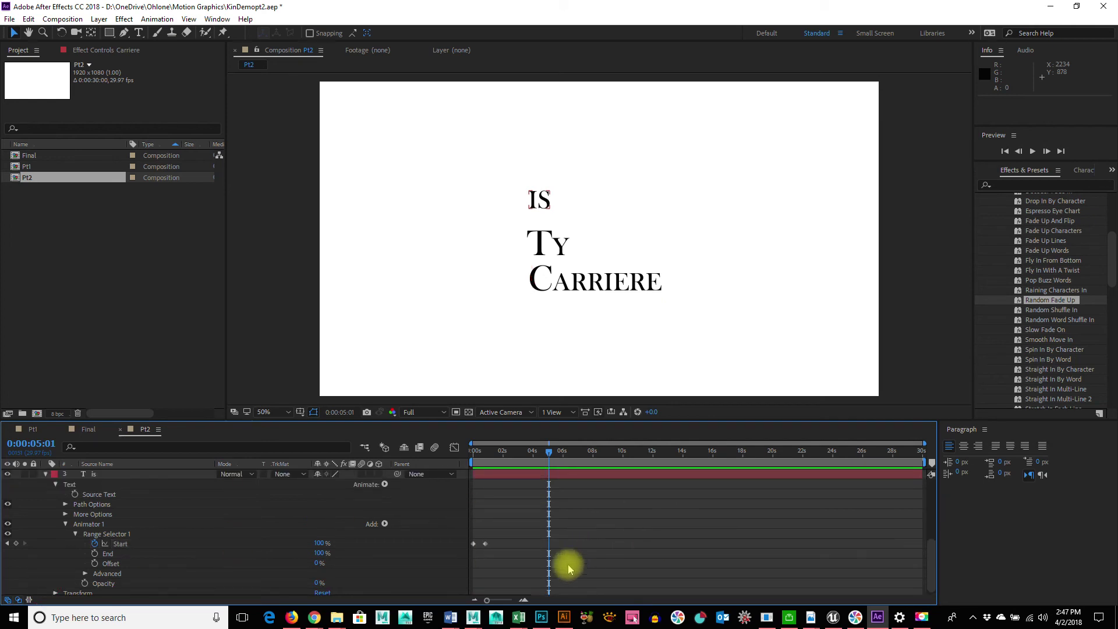
scroll(568, 564, "down", 1)
mouse_move(489, 602)
left_mouse_down()
mouse_move(512, 592)
mouse_move(504, 606)
left_mouse_up()
left_click_drag(652, 600, 569, 605)
left_click_drag(511, 540, 496, 543)
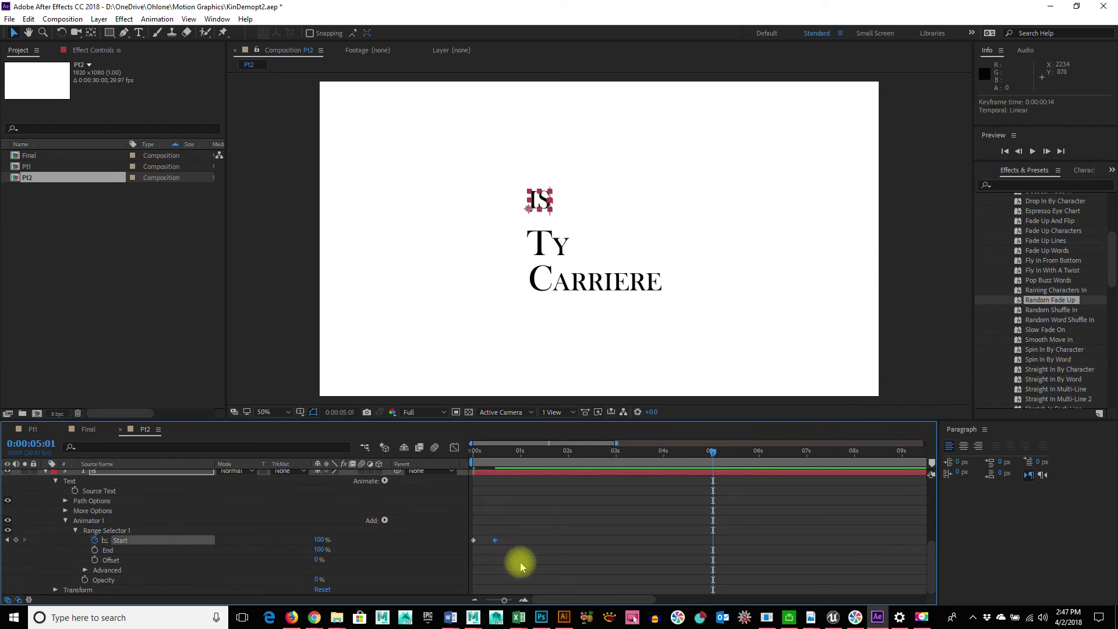
- Shift the first-name layer's Start keyframes earlier so its fade begins just after 0:00:00:19
scroll(525, 561, "up", 3)
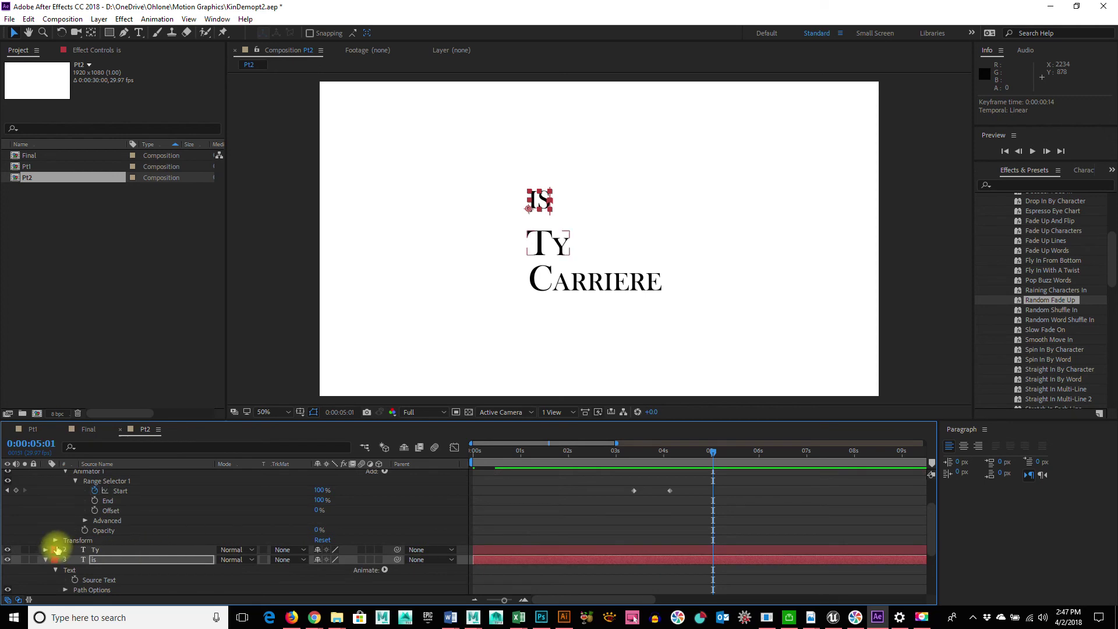
left_click(46, 549)
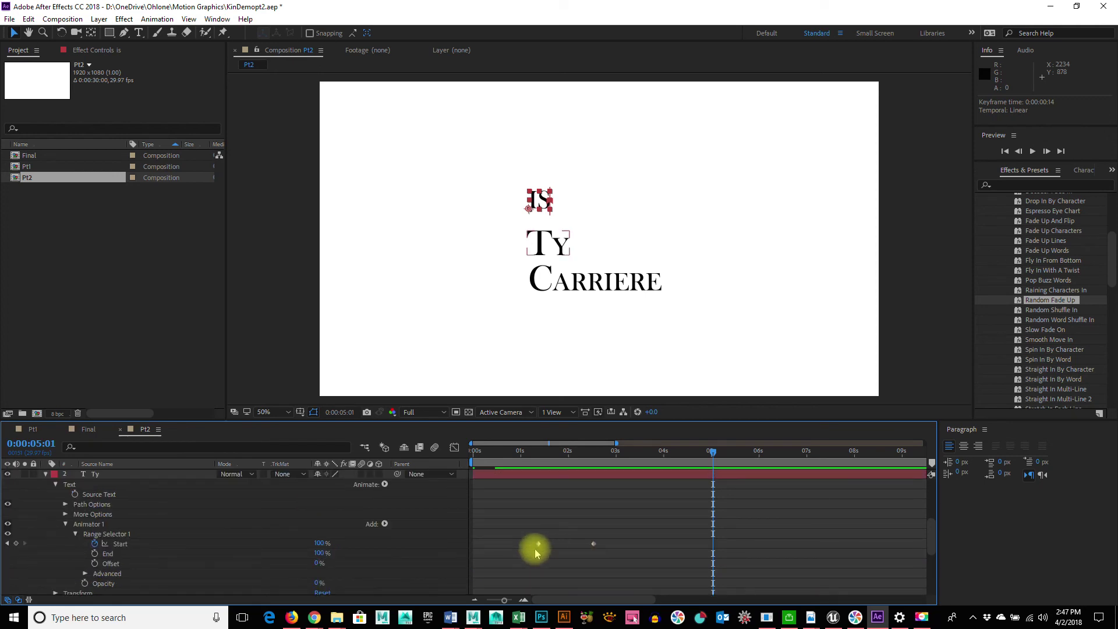
mouse_move(492, 449)
left_mouse_down()
mouse_move(467, 450)
mouse_move(504, 456)
left_mouse_up()
left_click_drag(538, 544, 510, 544)
left_click_drag(592, 543, 685, 560)
- Shift the last-name layer's Start keyframes earlier, with the second at 0:00:01:08, and preview the three fades from time zero
scroll(491, 464, "up", 4)
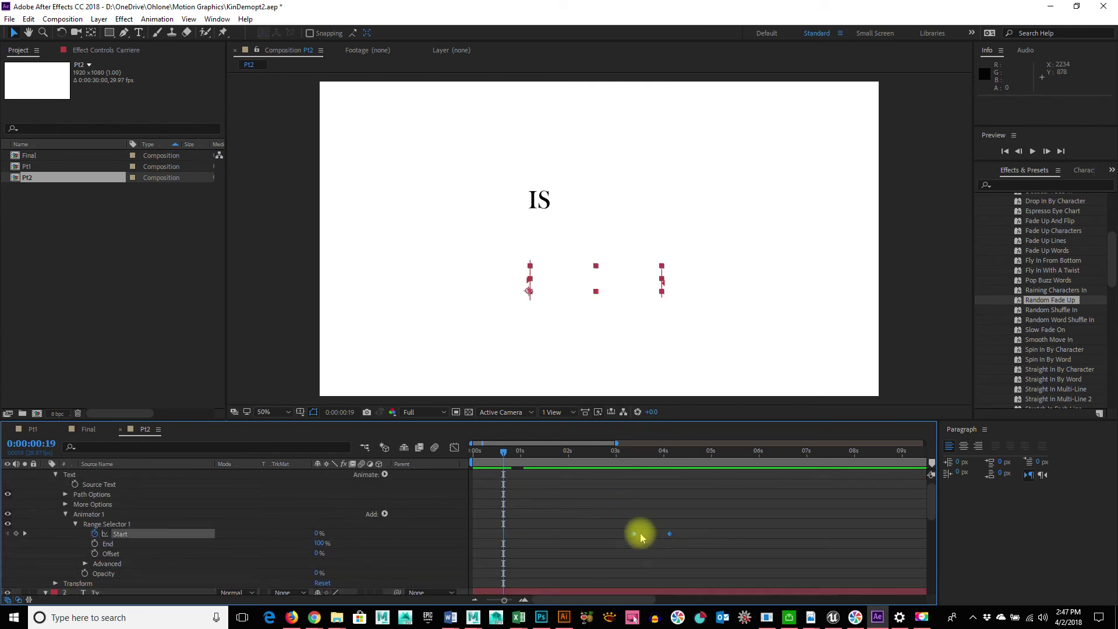
left_click_drag(634, 534, 533, 533)
left_click(480, 452)
left_click_drag(476, 456, 422, 460)
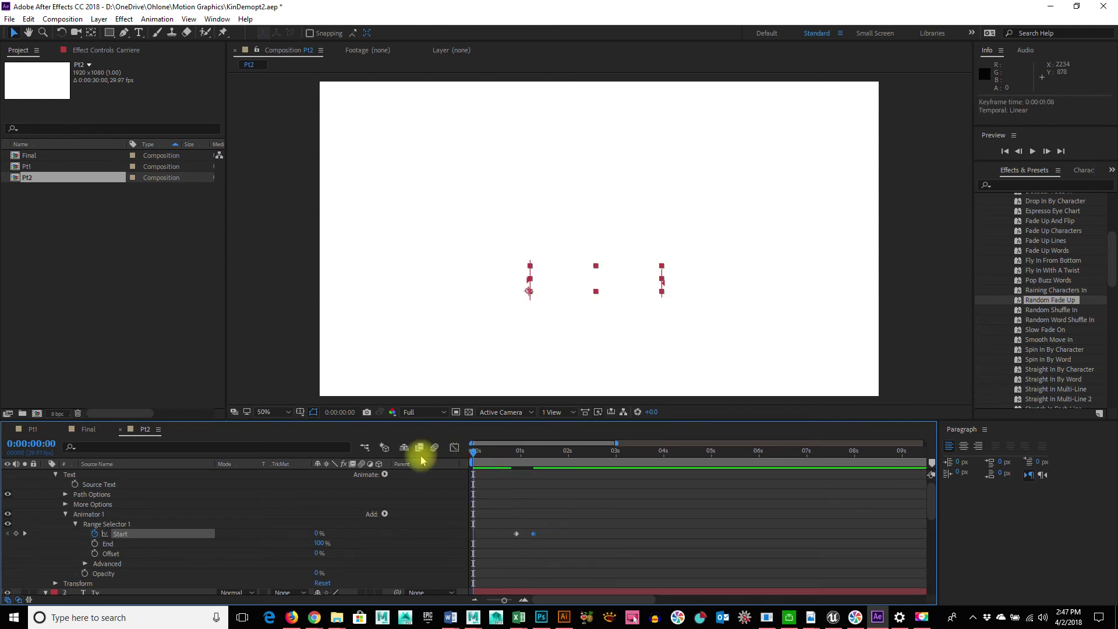
key("space")
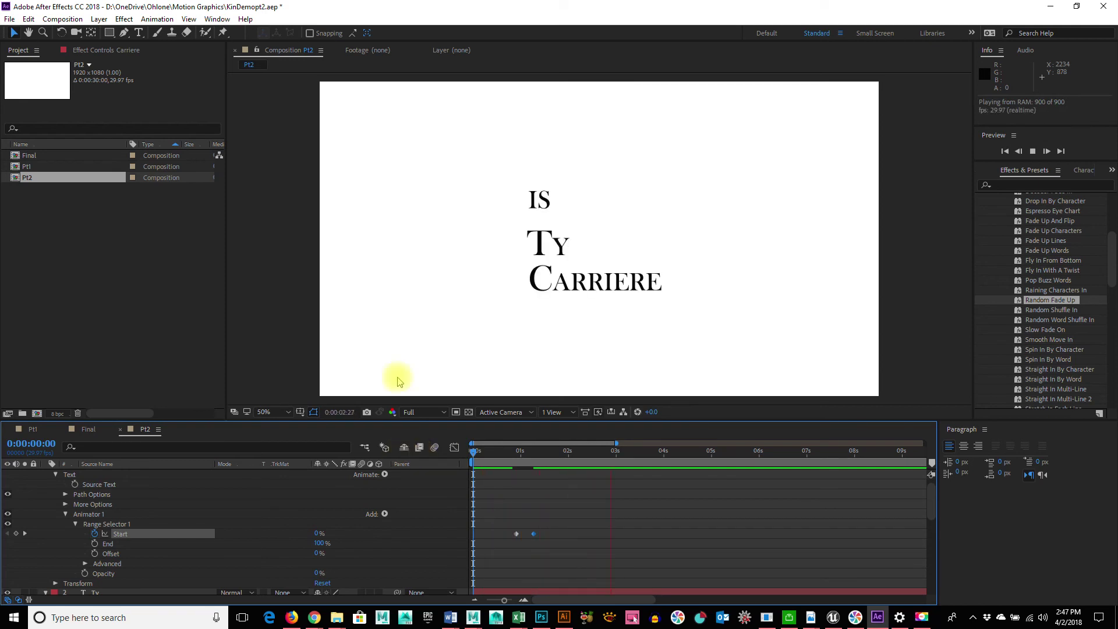
left_click(636, 530)
key("space")
left_click(708, 278)
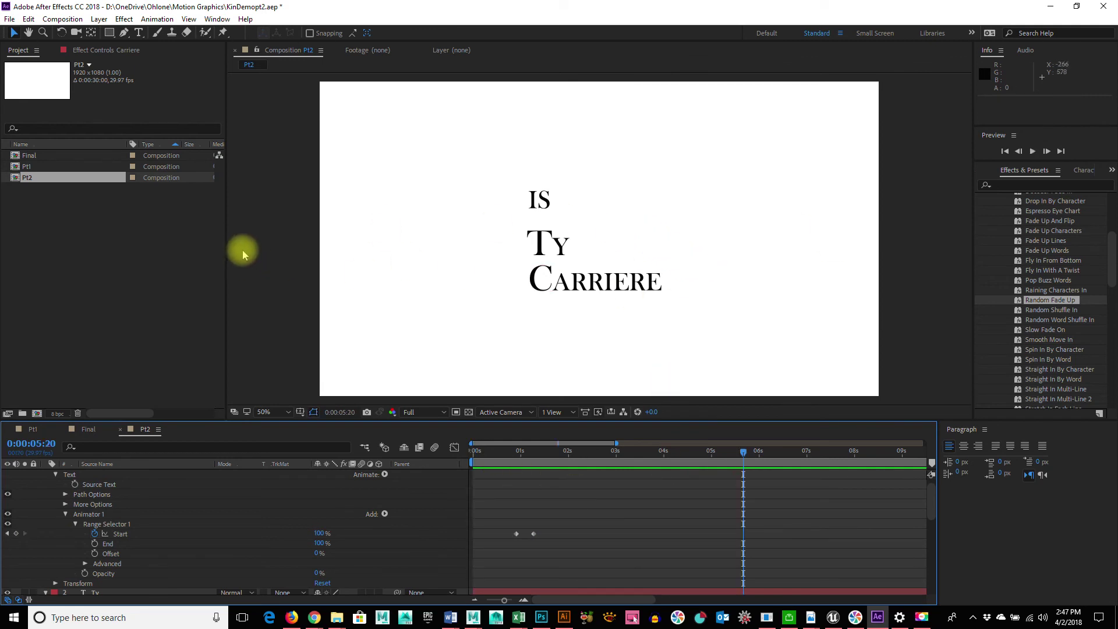
- Open the Final composition and add Pt1 to its timeline as a layer starting at time zero
left_click(110, 257)
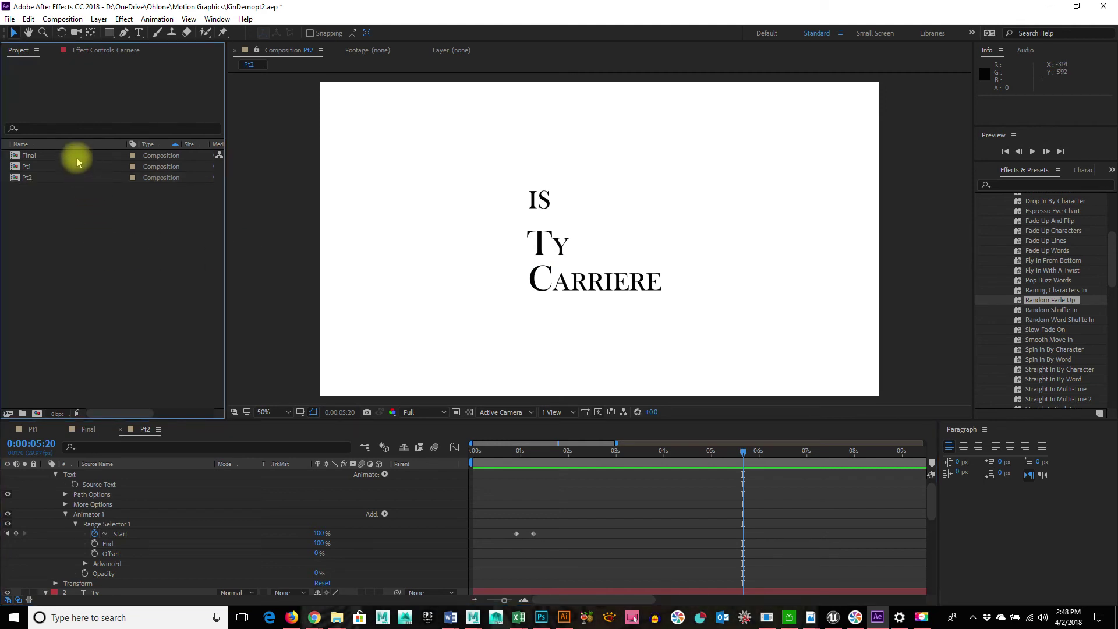
double_click(37, 157)
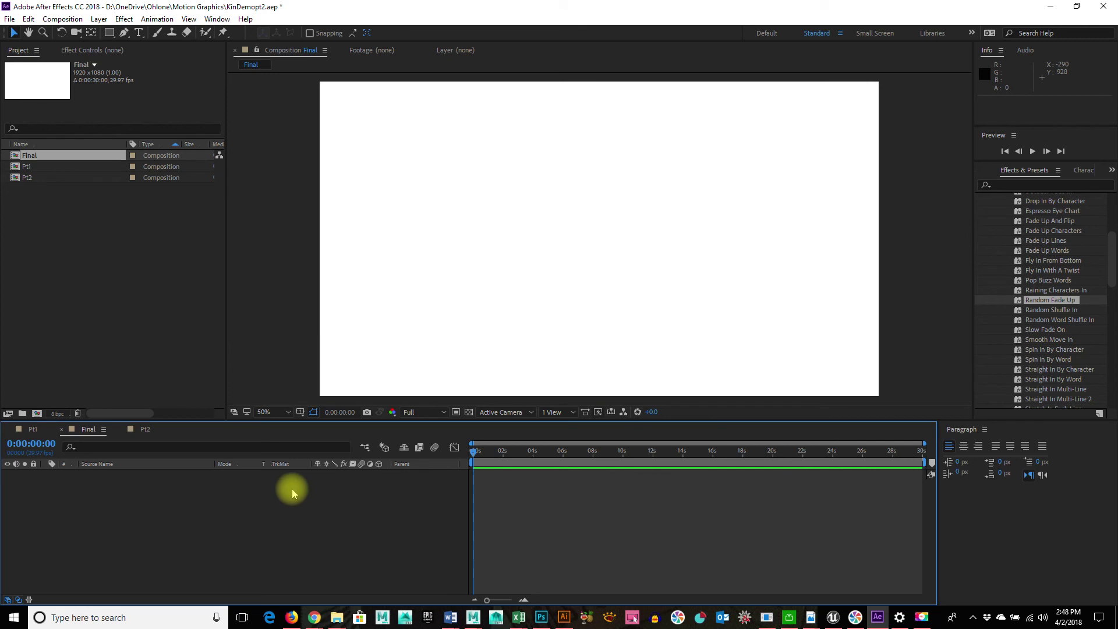
left_click(18, 167)
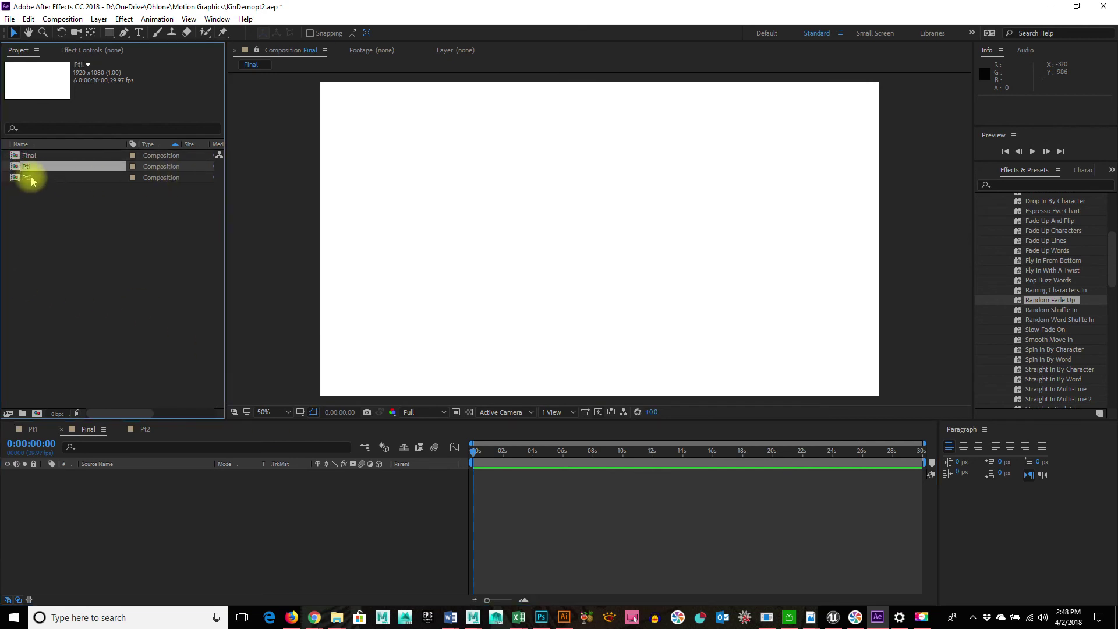
left_click_drag(13, 169, 55, 543)
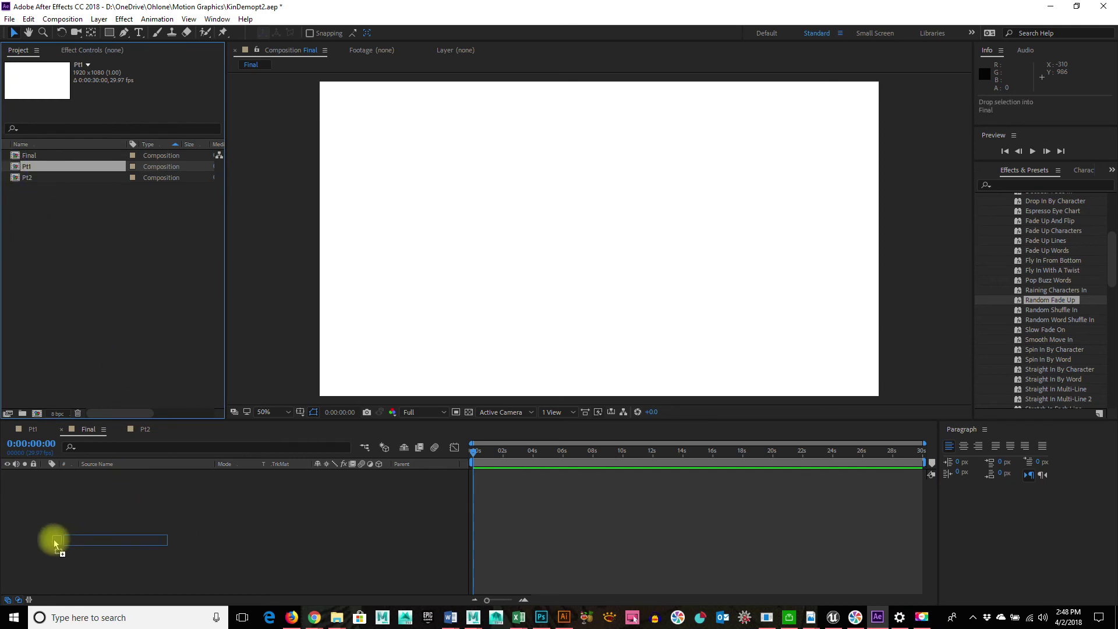
left_click_drag(35, 503, 35, 503)
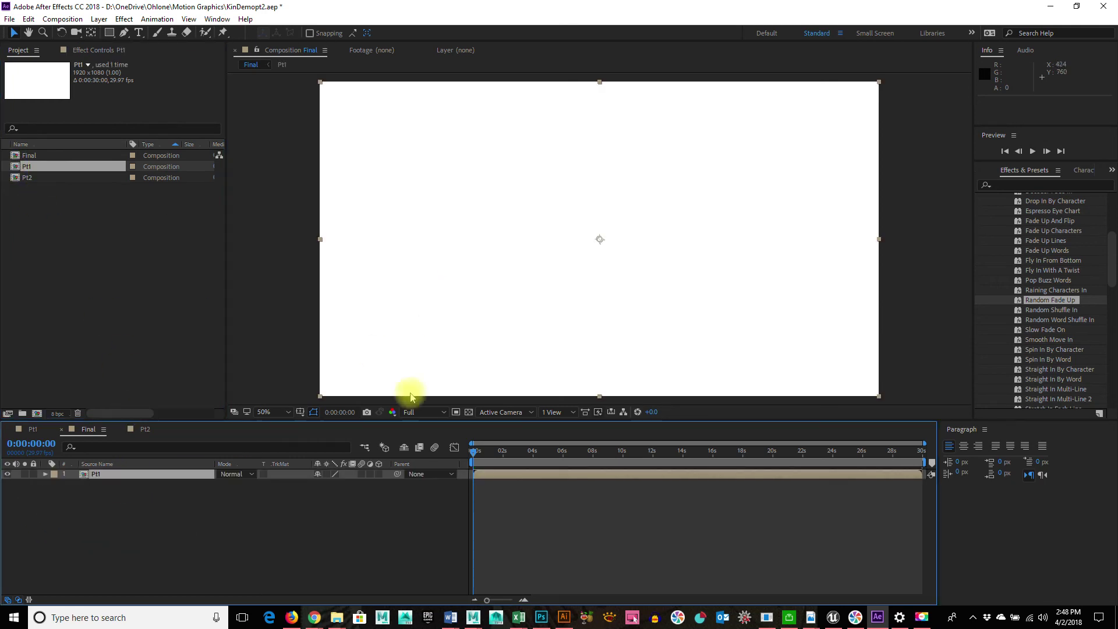
- At 0:00:02:02, move the Pt1 layer's anchor point onto the middle of "Hello my Name", at about 620, 594
left_click_drag(474, 452, 506, 453)
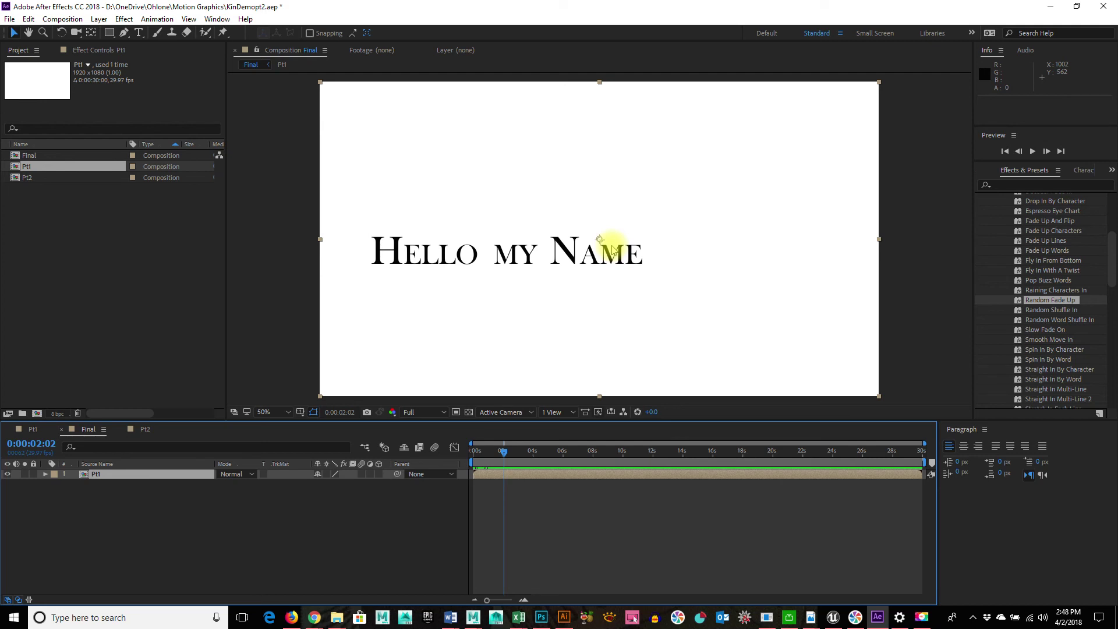
left_click(90, 34)
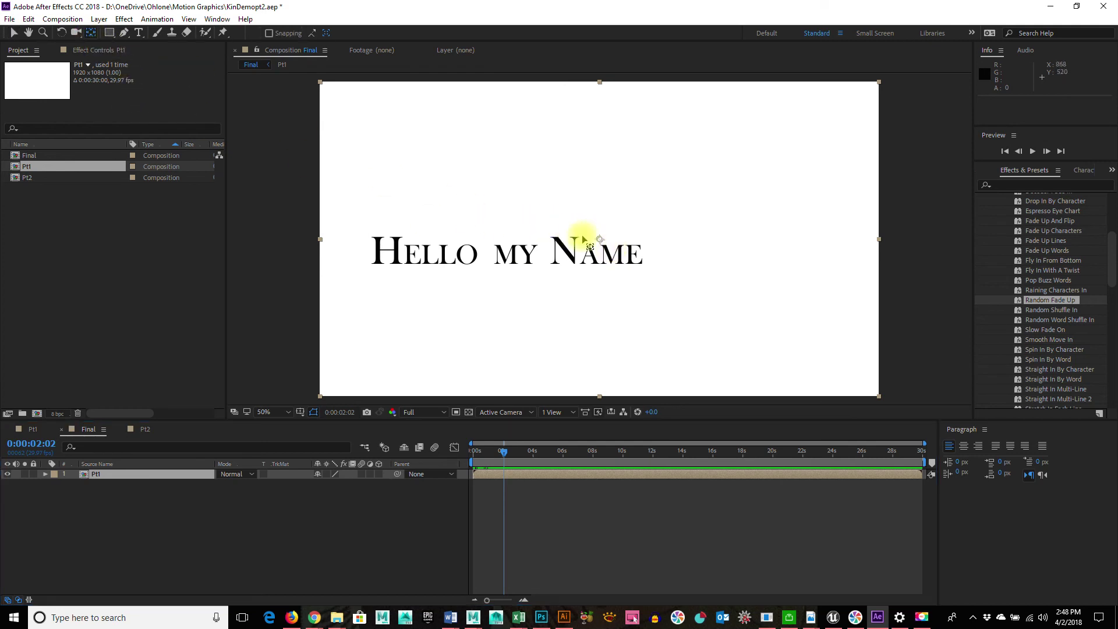
left_click_drag(600, 239, 511, 263)
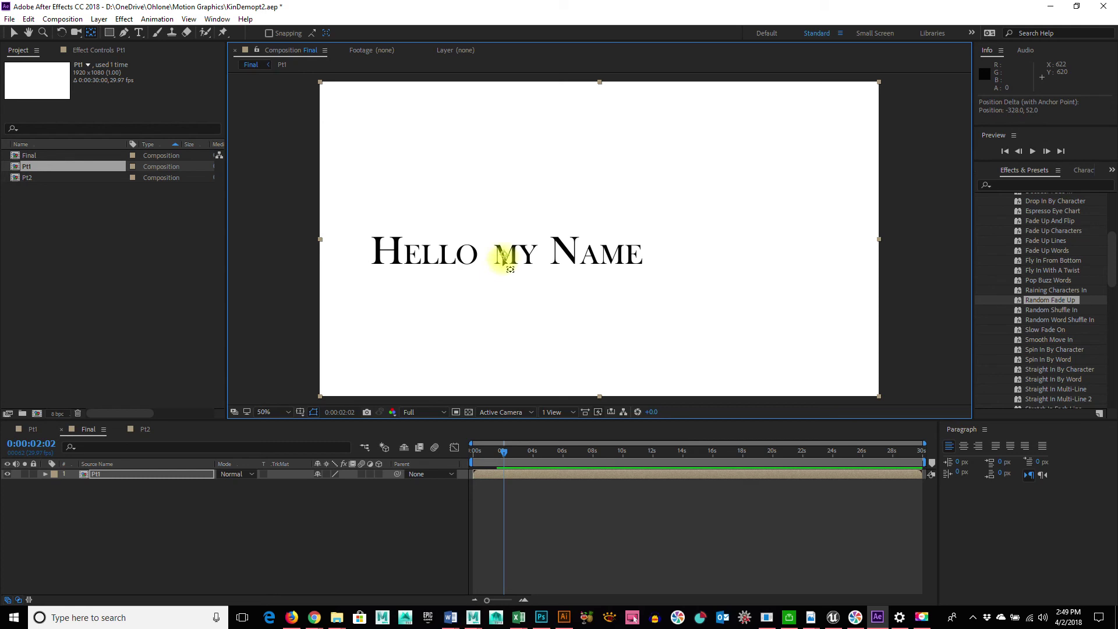
left_click_drag(503, 262, 505, 263)
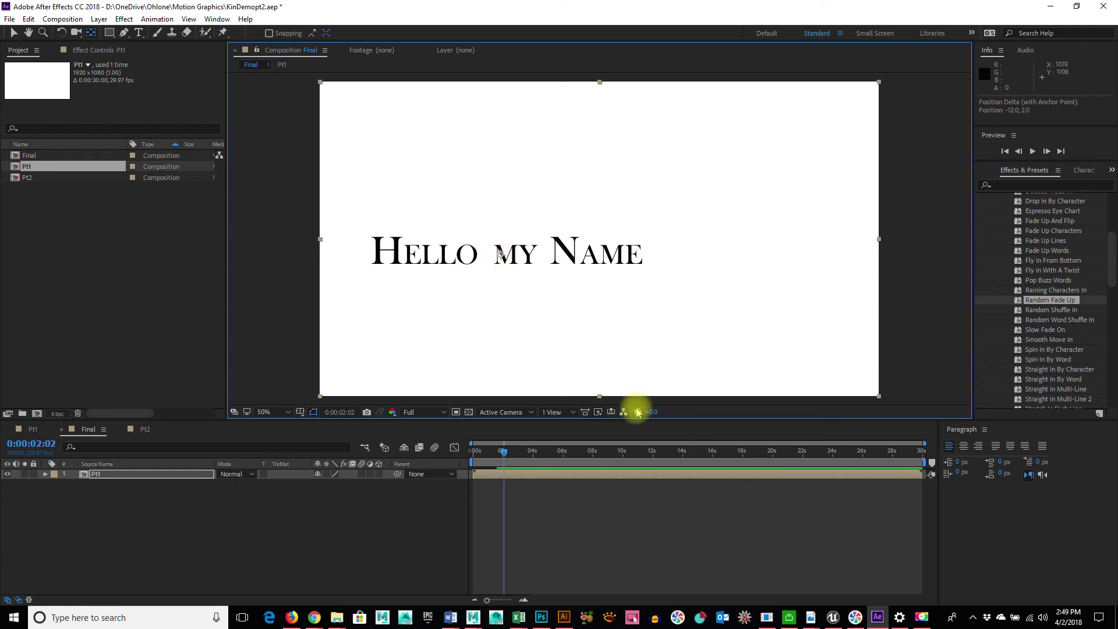
left_click(14, 33)
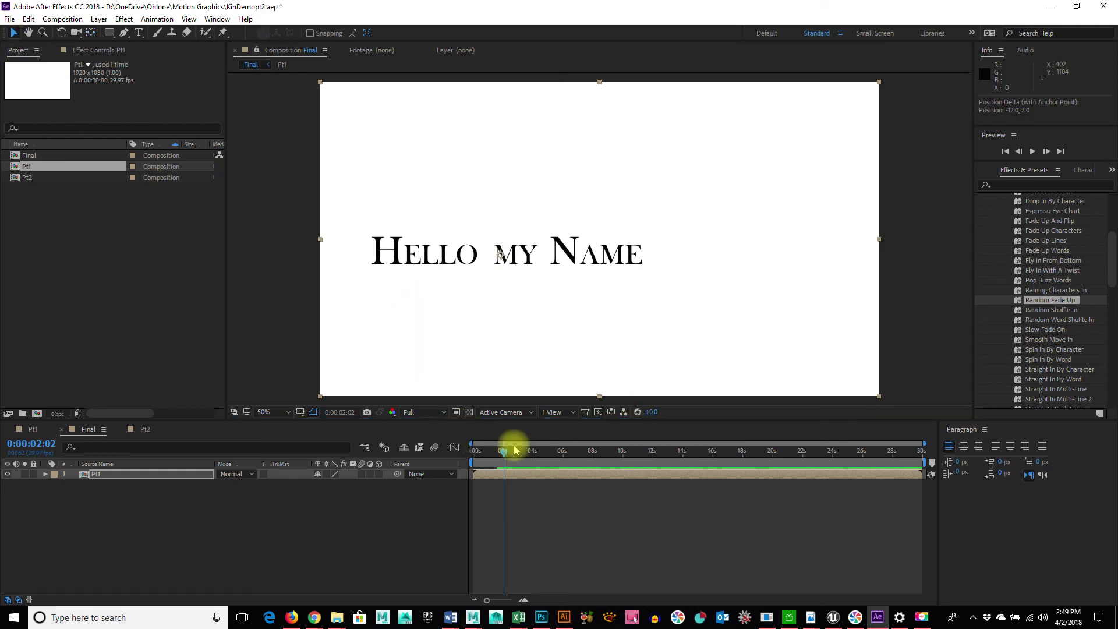
- Go to 0:00:01:21 and reveal the Pt1 layer's Position, Scale and Rotation properties together
mouse_move(507, 453)
left_mouse_down()
mouse_move(480, 452)
mouse_move(499, 455)
left_mouse_up()
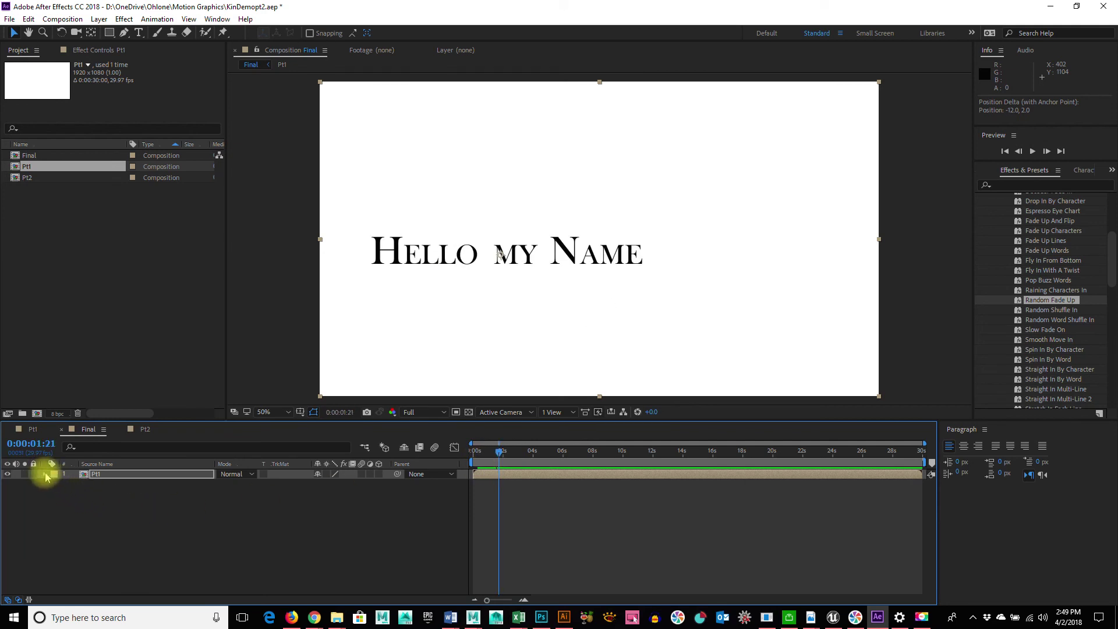
left_click(92, 474)
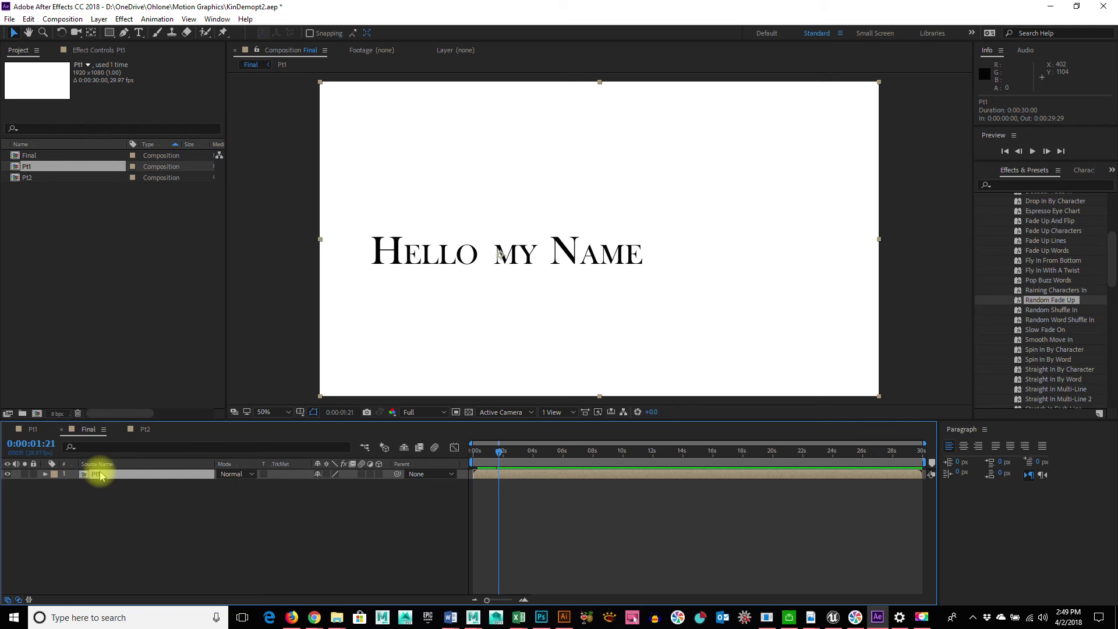
key("p")
key("shift+s")
key("shift+r")
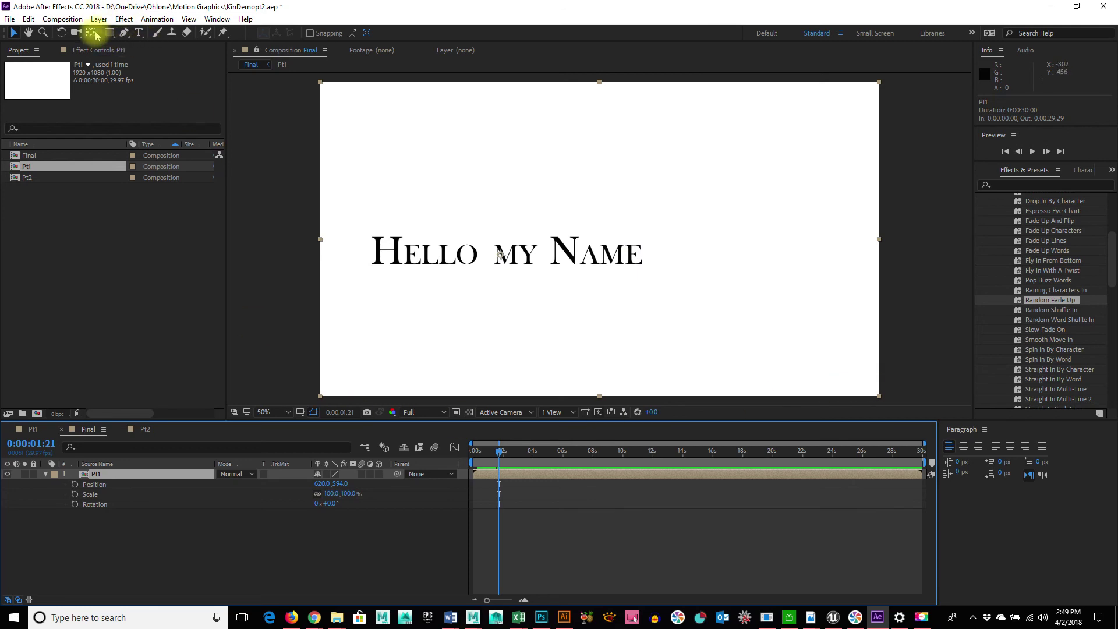
- Try rotating the Pt1 layer about 90° counterclockwise around its new anchor point, and undo the rotation
left_click(61, 32)
left_click_drag(639, 354, 581, 151)
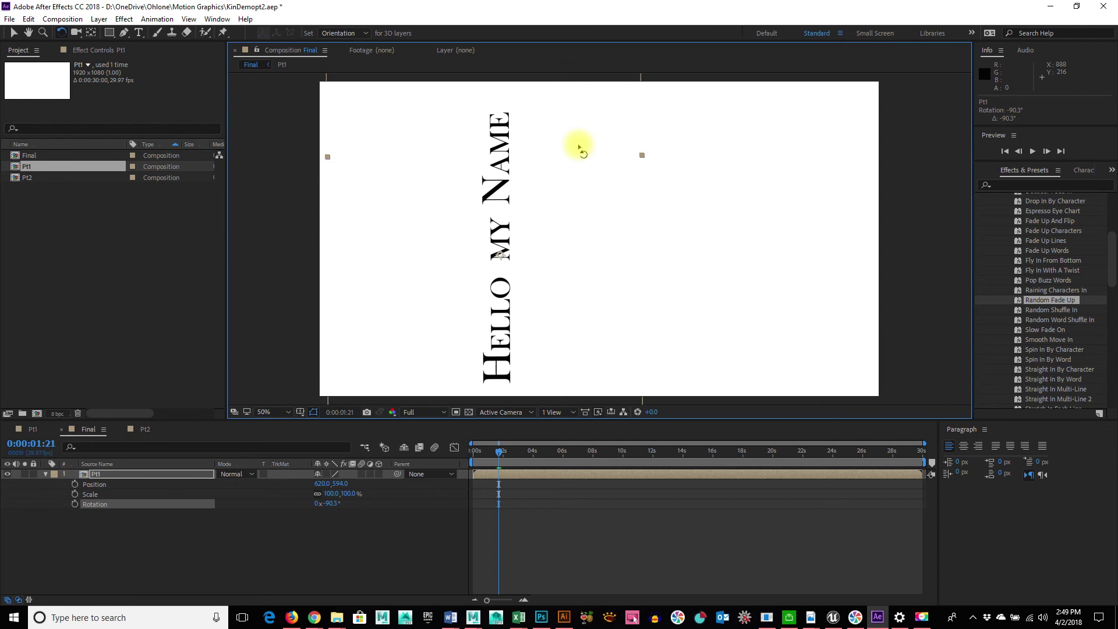
key("ctrl+z")
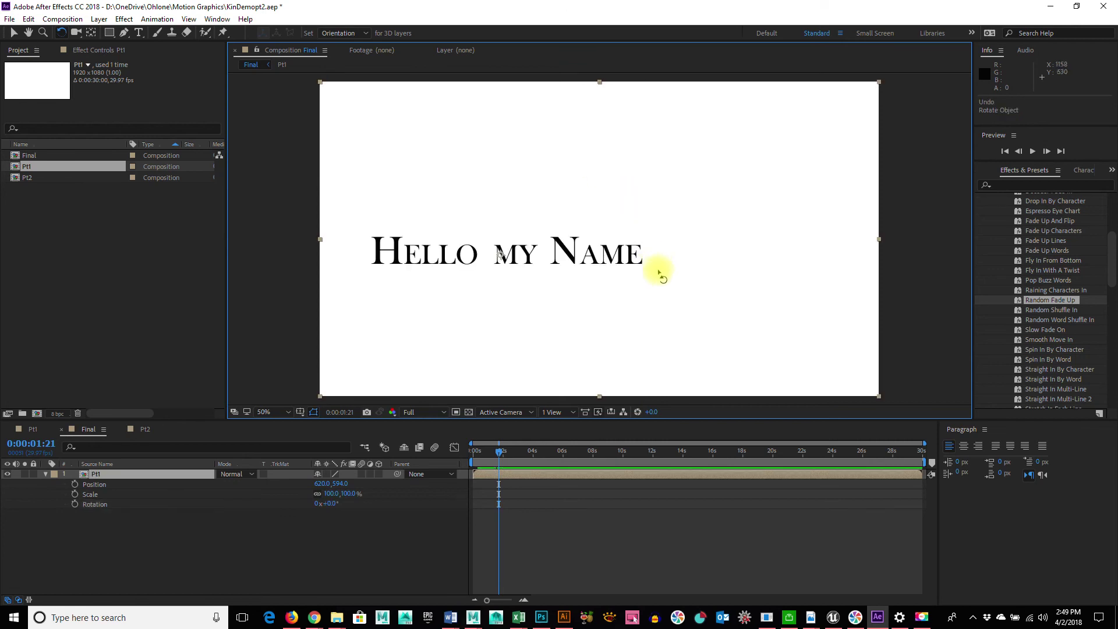
- Start keyframing Pt1's Position, Scale and Rotation at 0:00:01:21
left_click(75, 484)
left_click(75, 494)
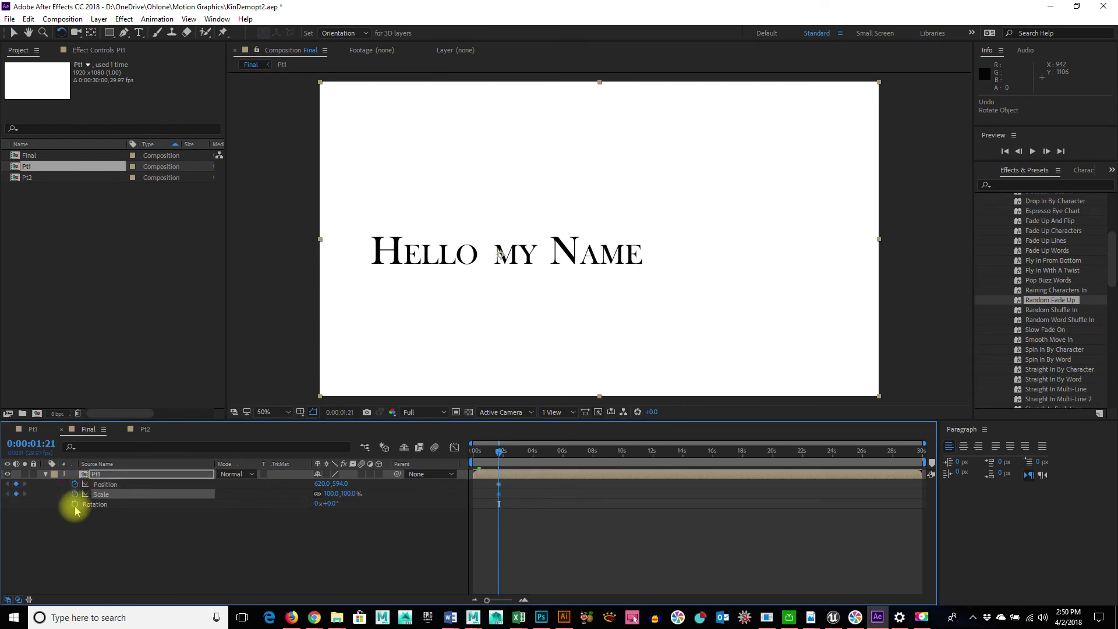
left_click(74, 504)
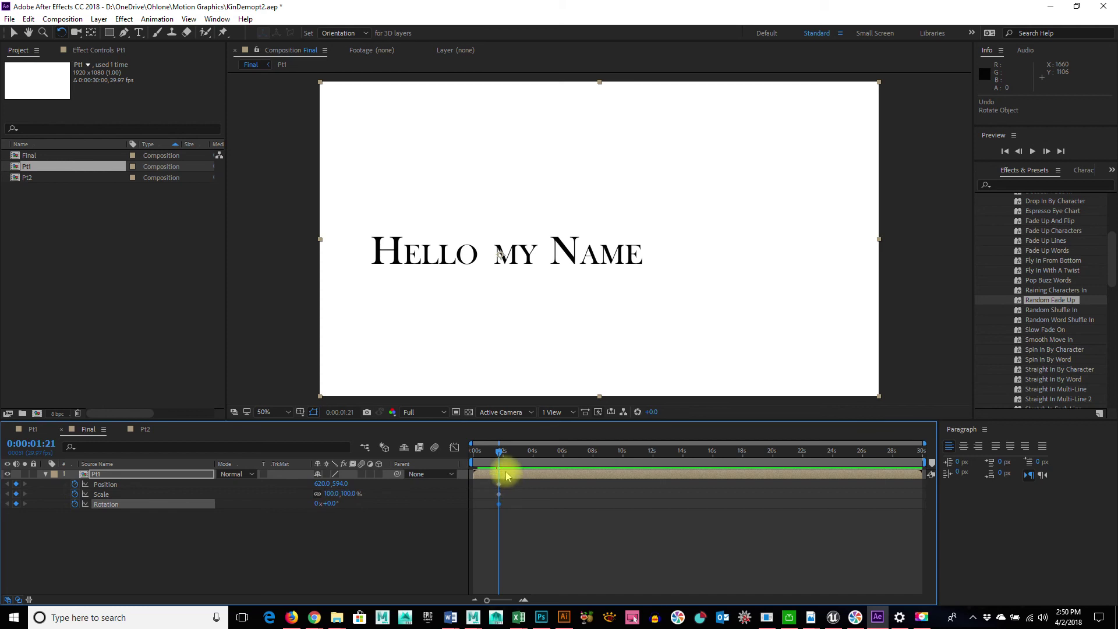
- At 0:00:02:05, rotate Pt1 to -90° and scale it to 64%, and preview the move from time zero
mouse_move(502, 451)
left_mouse_down()
mouse_move(457, 449)
mouse_move(511, 464)
left_mouse_up()
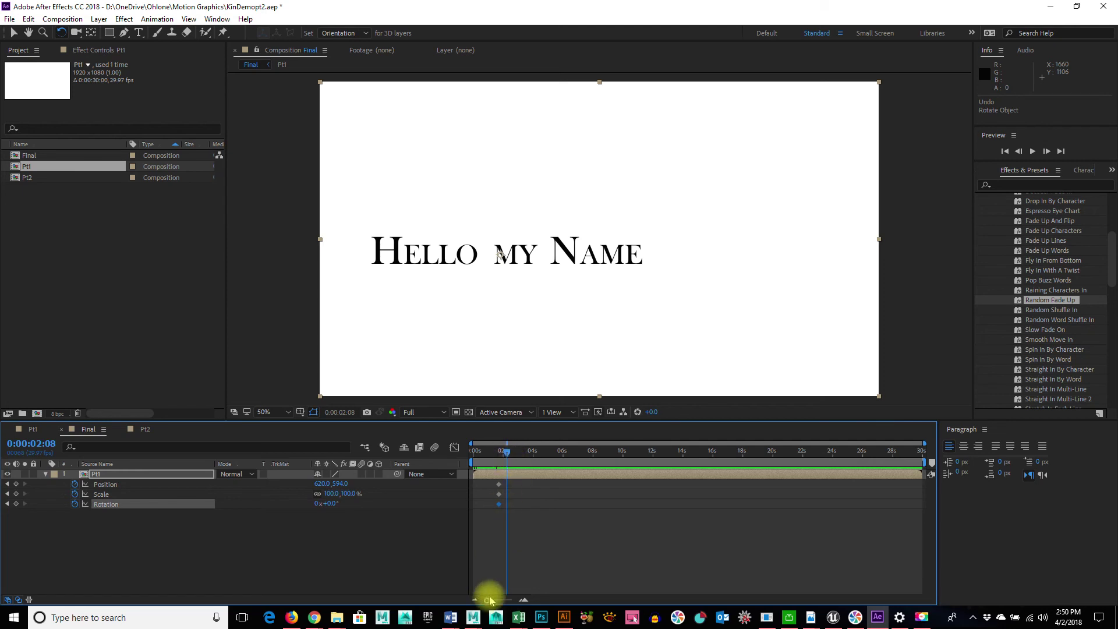
left_click_drag(487, 600, 504, 599)
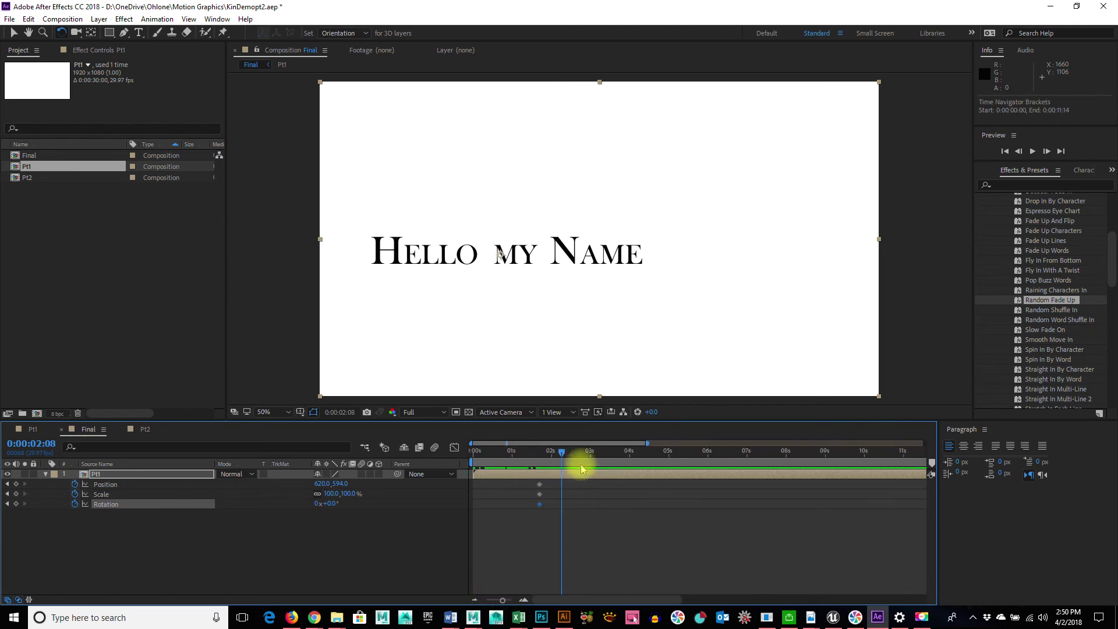
left_click_drag(561, 454, 558, 457)
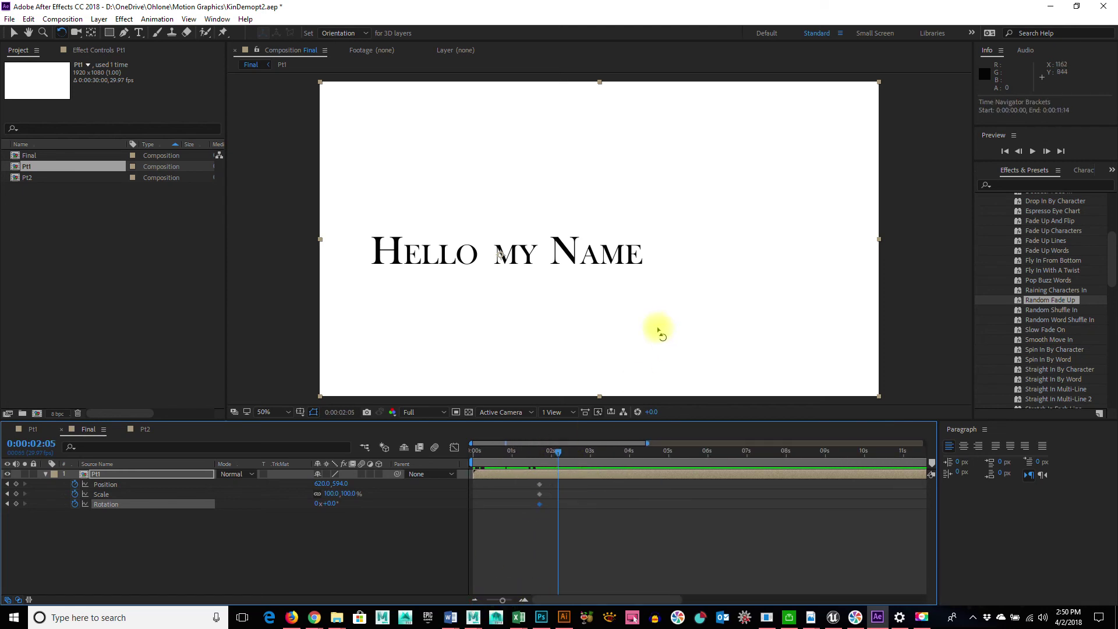
left_click_drag(658, 337, 575, 169)
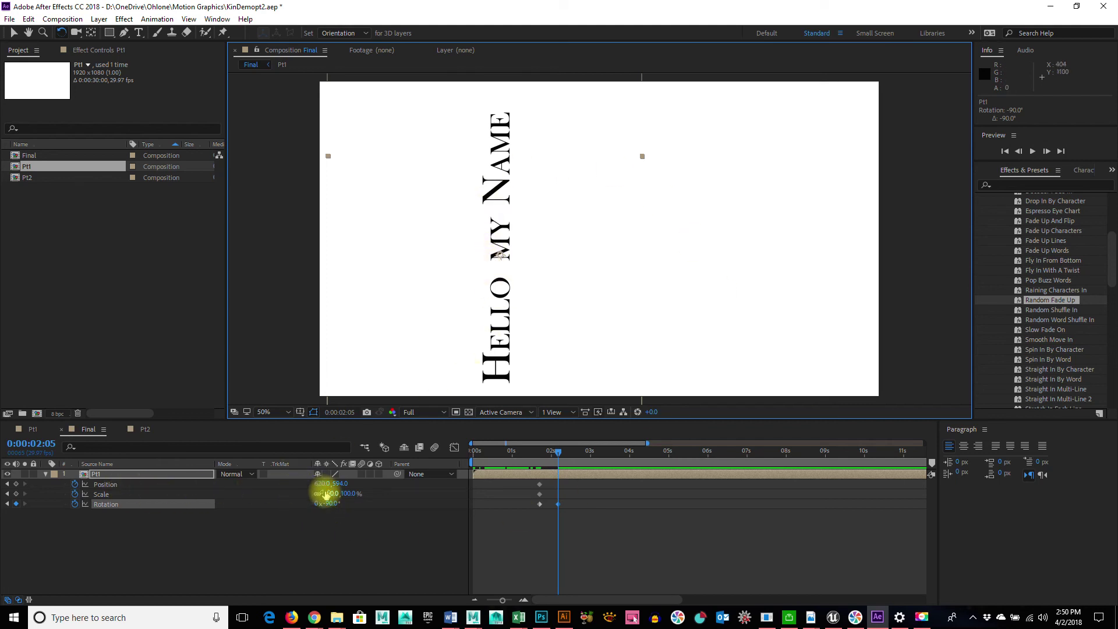
left_click_drag(331, 494, 313, 493)
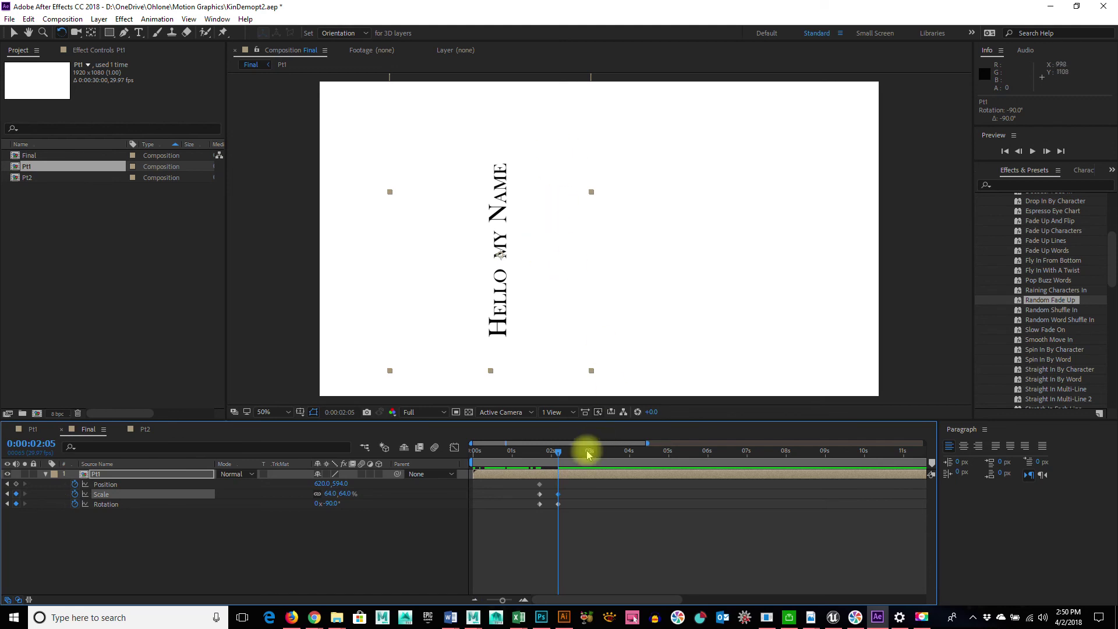
left_click_drag(554, 450, 469, 447)
key("space")
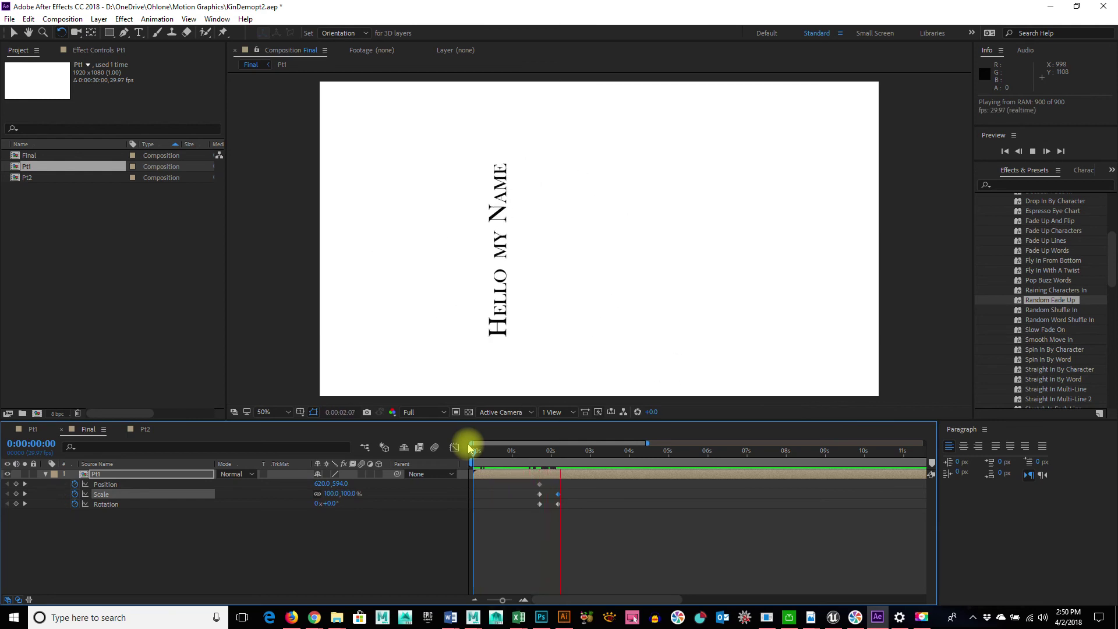
key("space")
- Shift Pt1's second Scale and Rotation keyframes earlier to 0:00:02:00 and preview the faster turn from time zero
left_click_drag(577, 522, 552, 491)
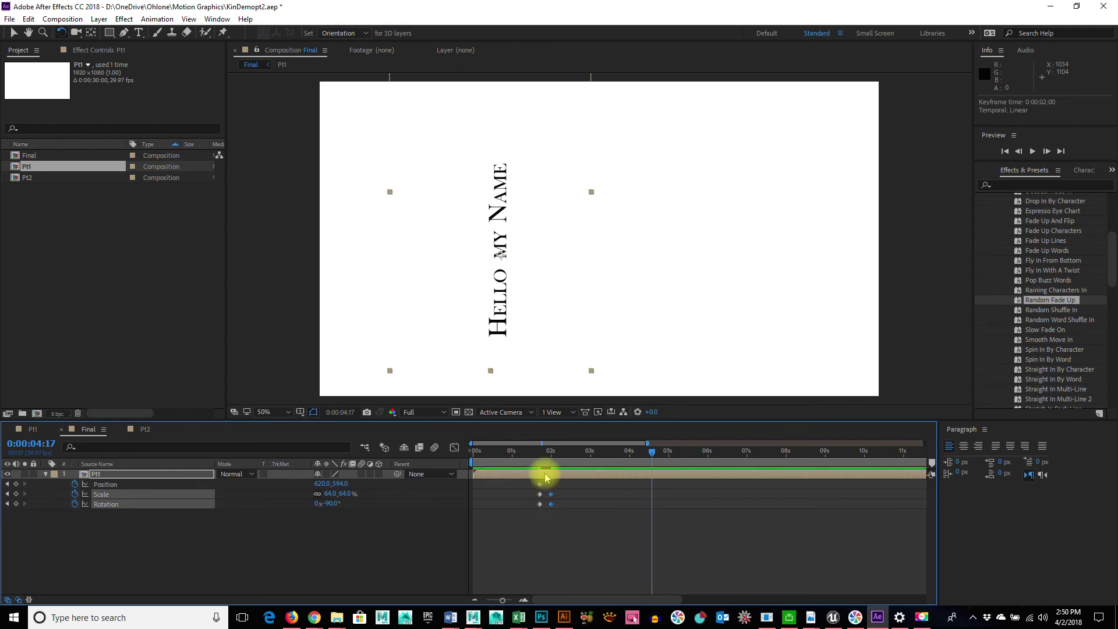
left_click_drag(542, 457, 462, 452)
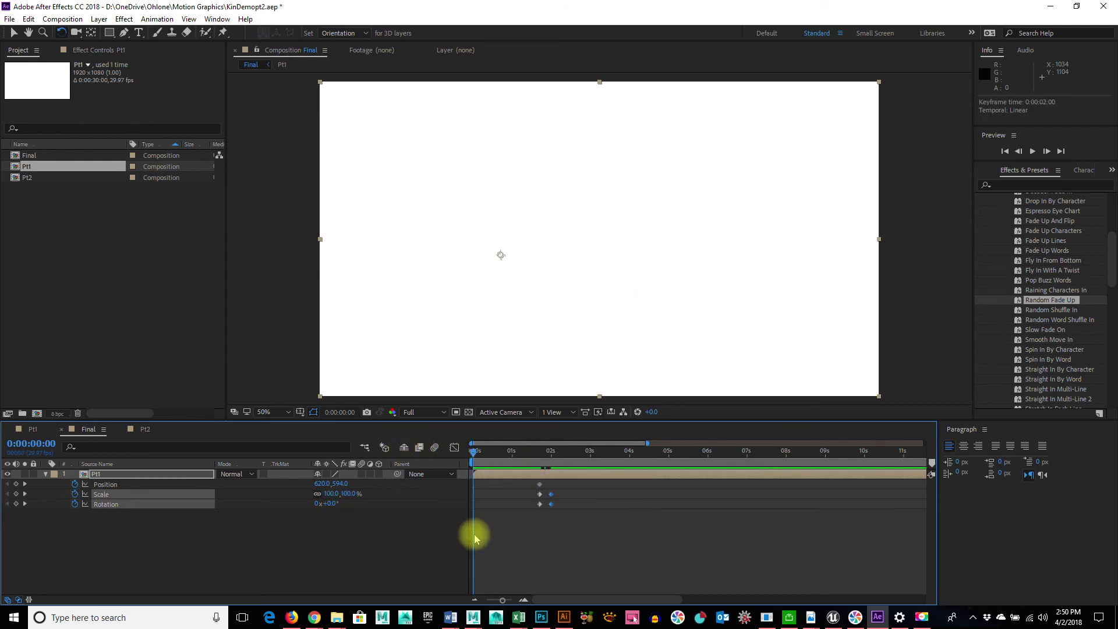
key("space")
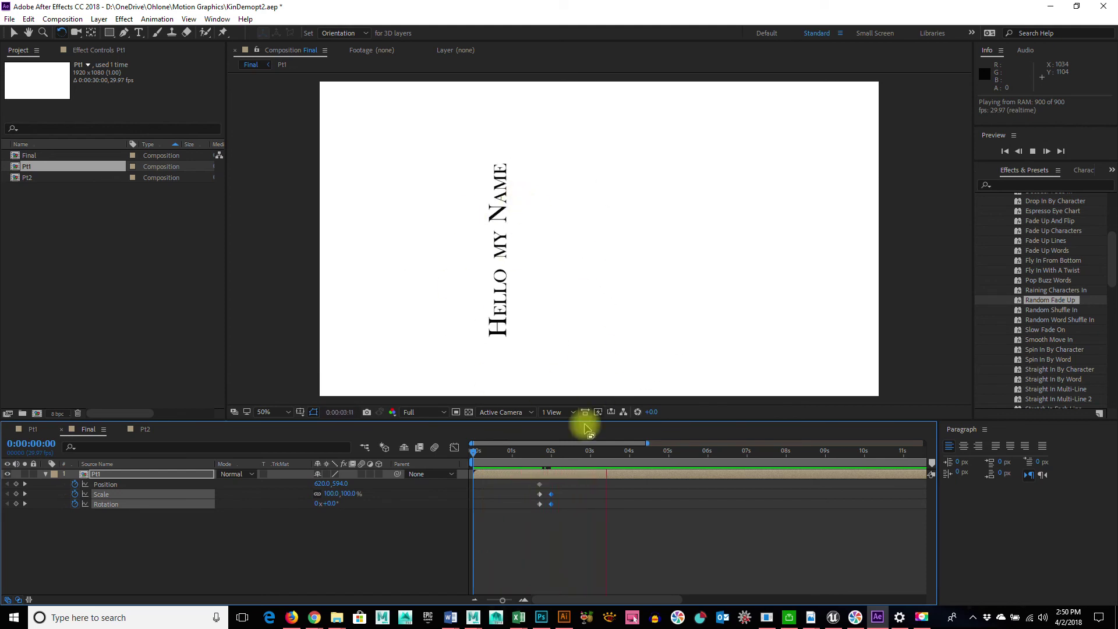
key("space")
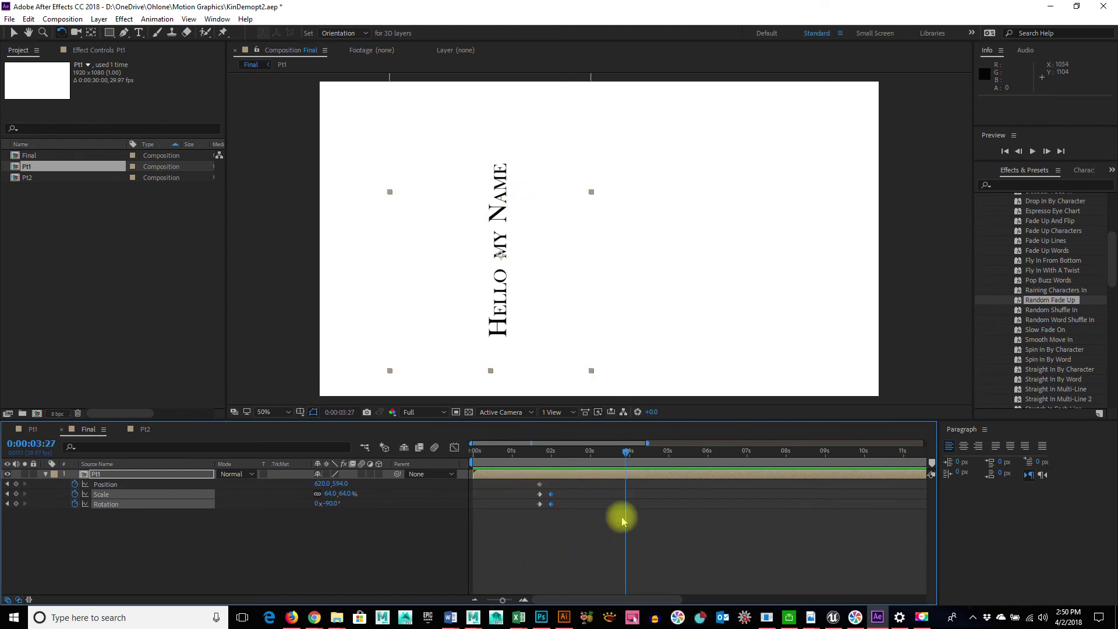
- Go to 0:00:02:00 and add the Pt2 composition to the Final timeline as a layer below Pt1
left_click(550, 454)
left_click_drag(552, 456, 551, 455)
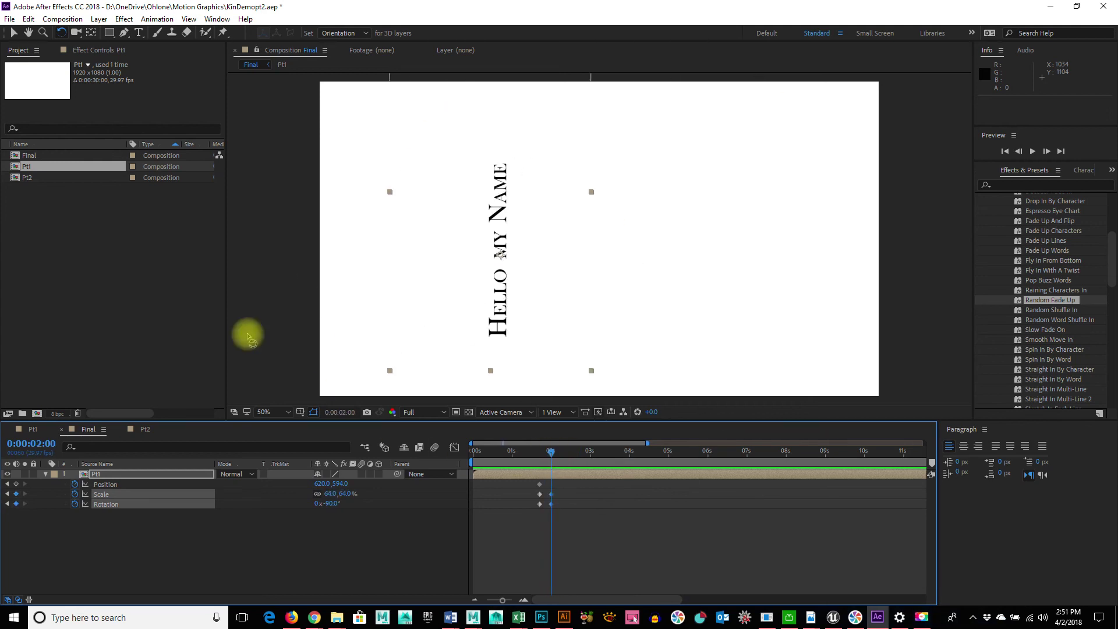
left_click(15, 178)
left_click_drag(14, 178, 52, 539)
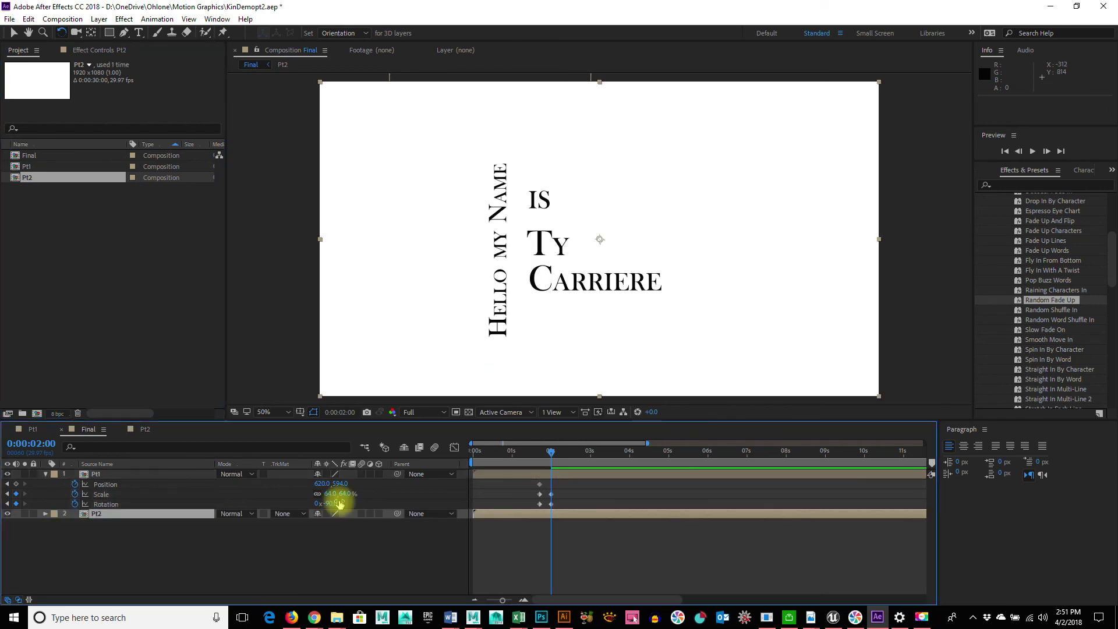
- Slide the Pt2 layer so it starts at 0:00:01:28, and scrub to 0:00:03:09 to check its text
left_click_drag(552, 452, 469, 454)
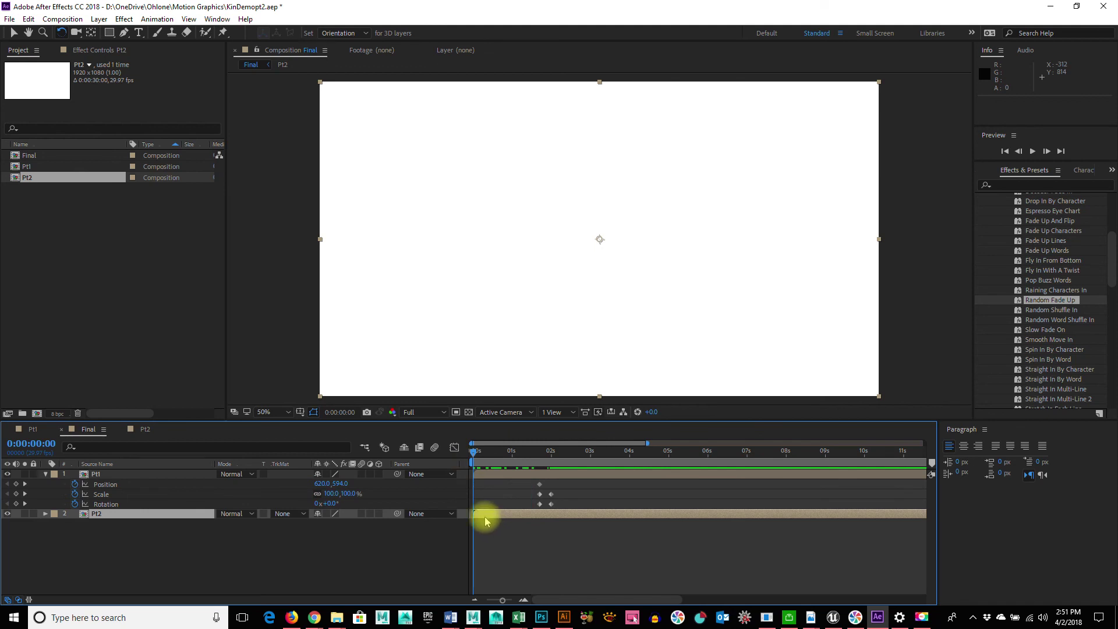
left_click_drag(487, 516, 559, 517)
left_click_drag(474, 455, 603, 468)
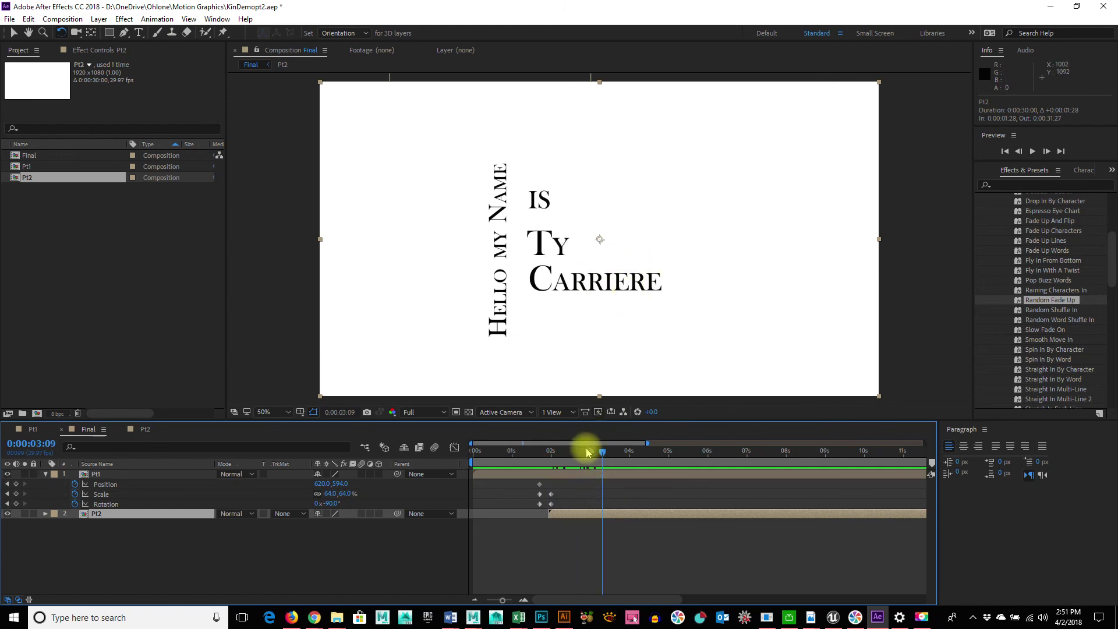
- Scale the Pt2 layer to 134% and move it to 1028, 630, beside the vertical "Hello my Name" text
left_click(109, 514)
key("s")
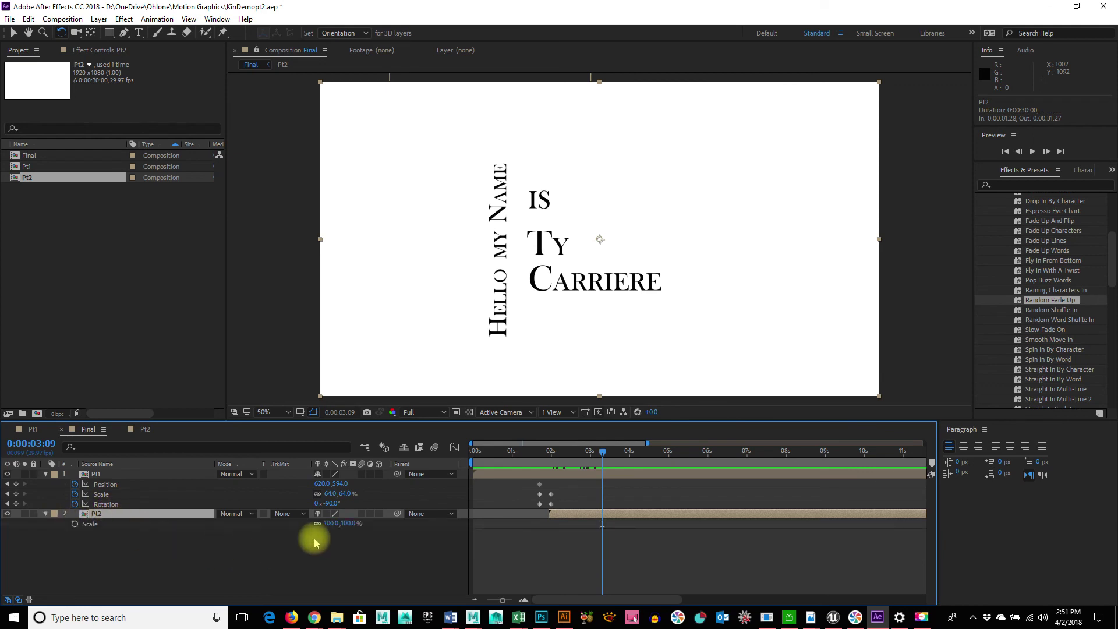
left_click_drag(325, 521, 347, 525)
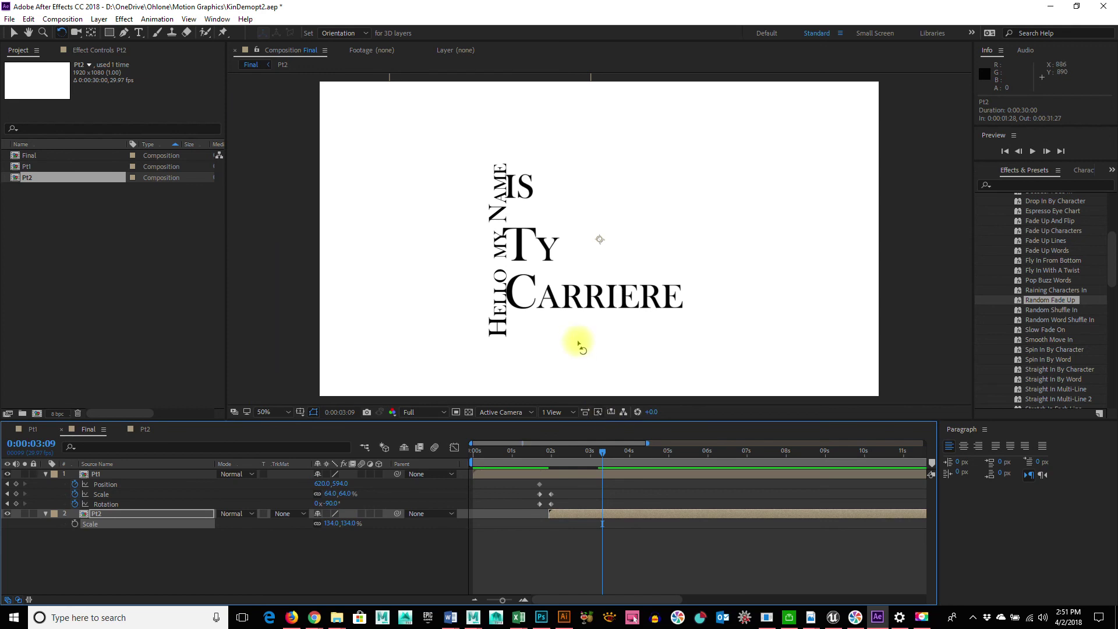
left_click(13, 34)
left_click_drag(558, 303, 585, 327)
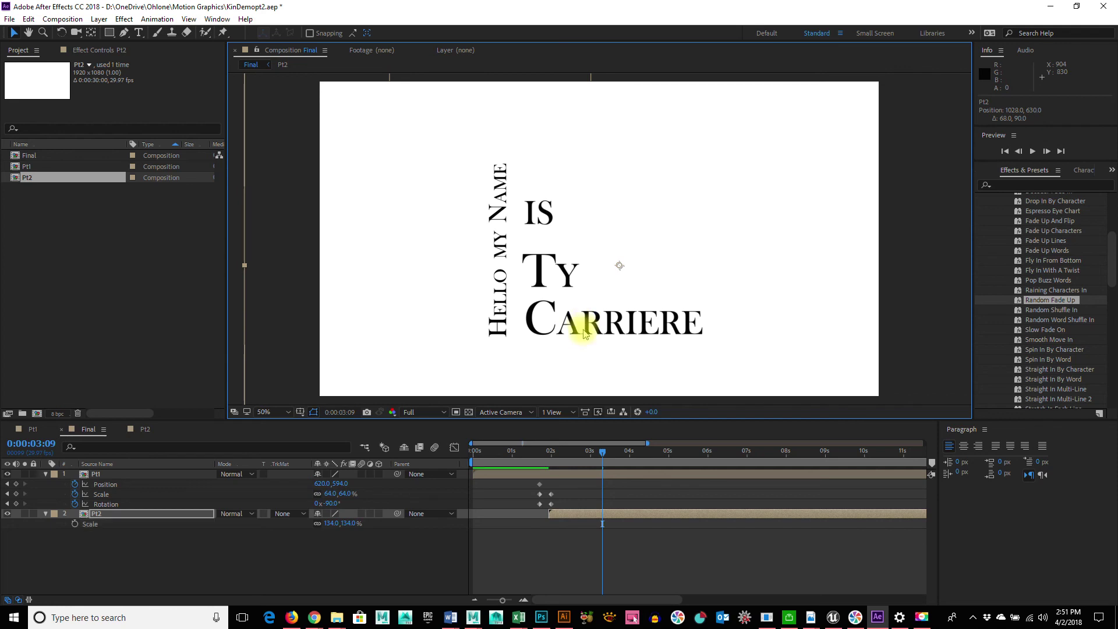
- Preview the combined Pt1 and Pt2 animation in Final from time zero
left_click_drag(599, 446, 444, 430)
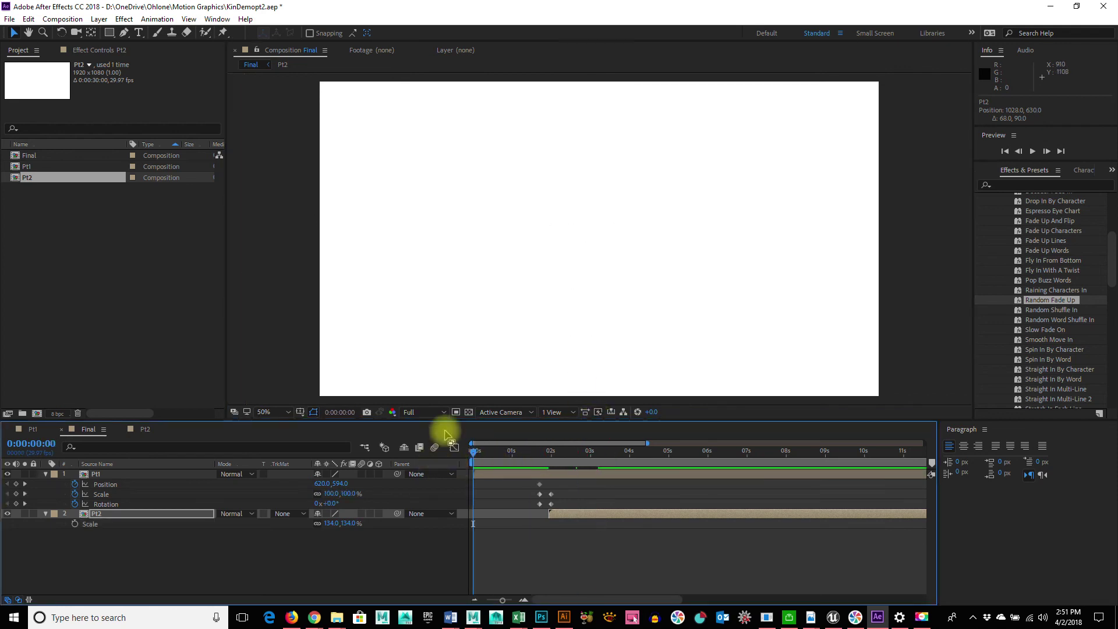
key("space")
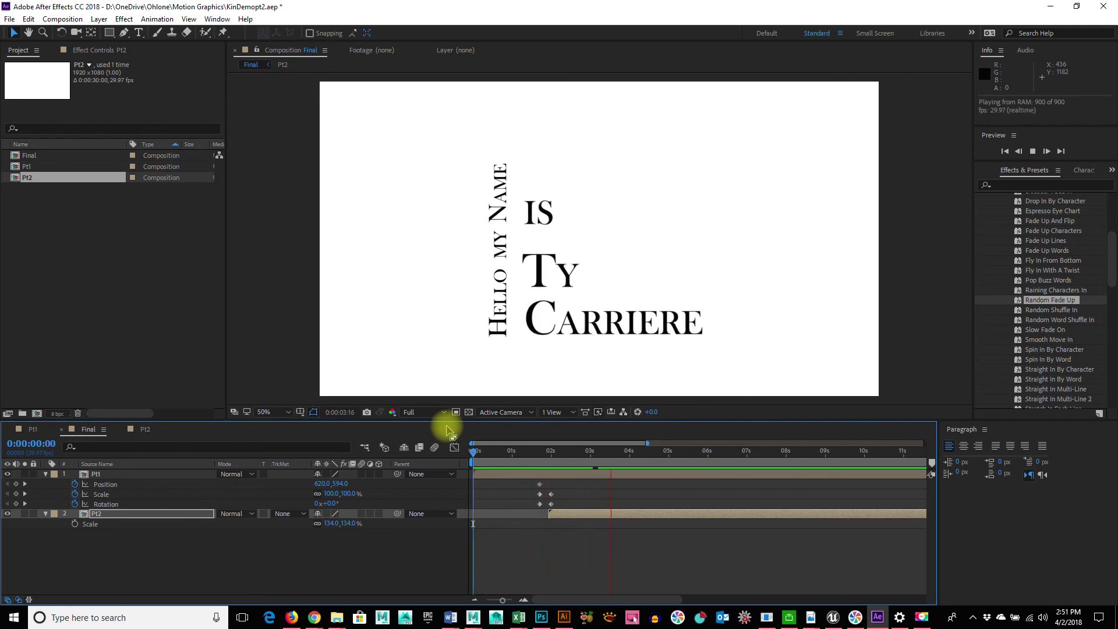
key("space")
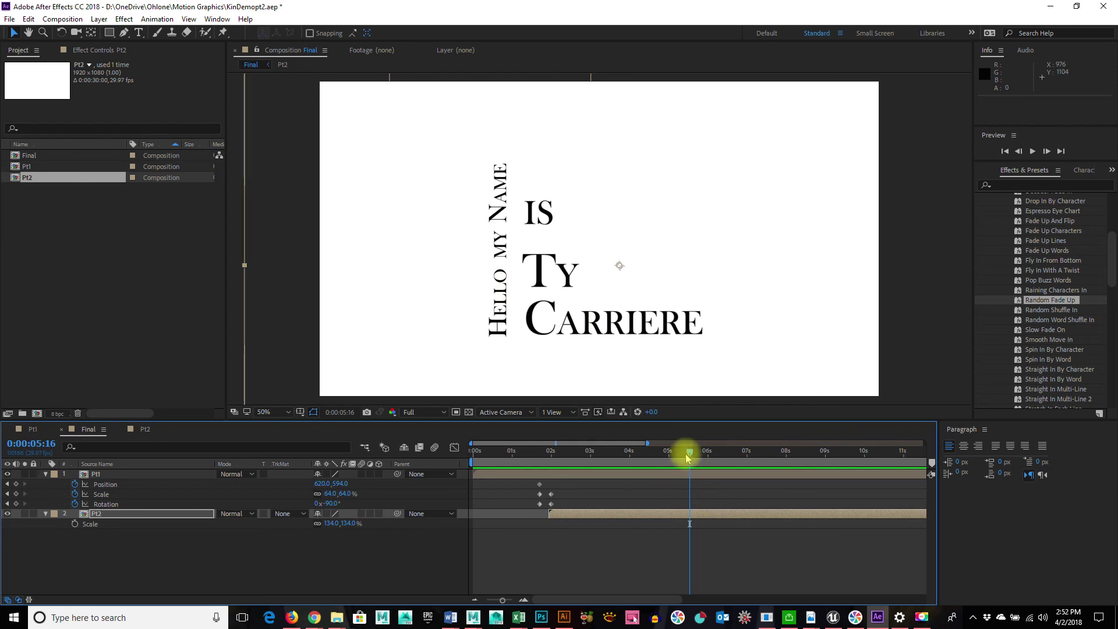
- Go to 0:00:02:02 and add a 1920 x 1080 orange solid with colour FF9866 to the Final timeline
left_click_drag(544, 455, 557, 479)
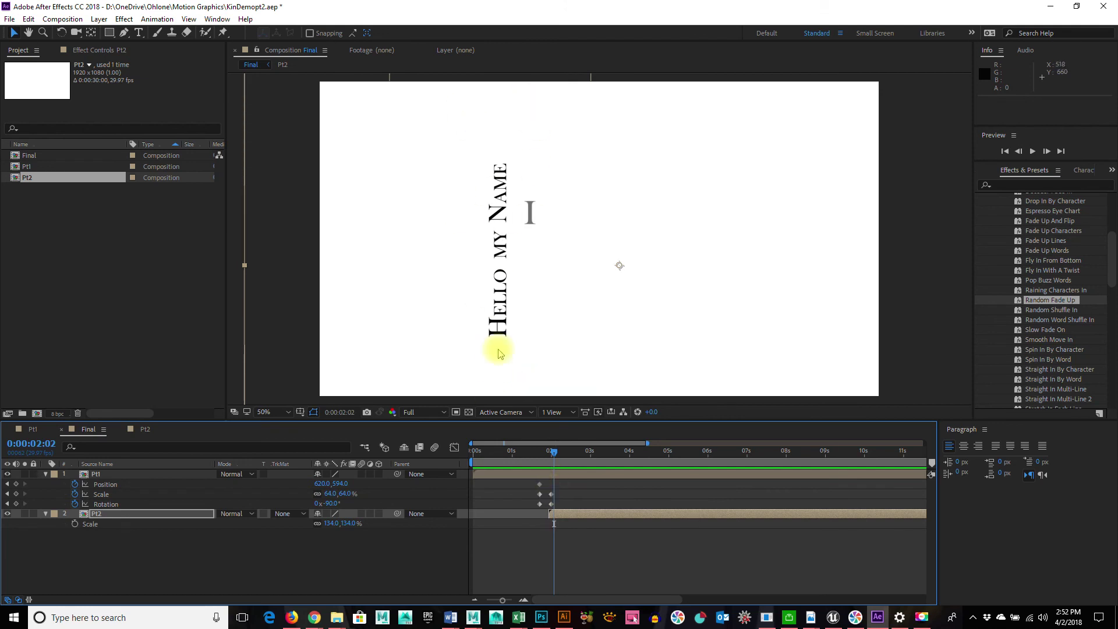
left_click(696, 512)
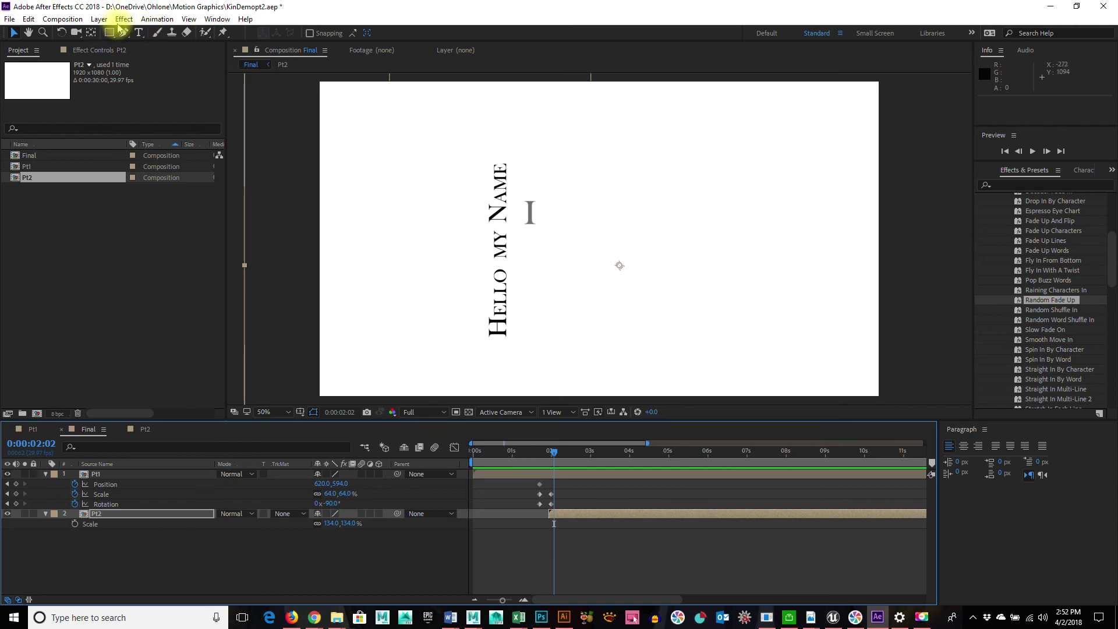
right_click(141, 562)
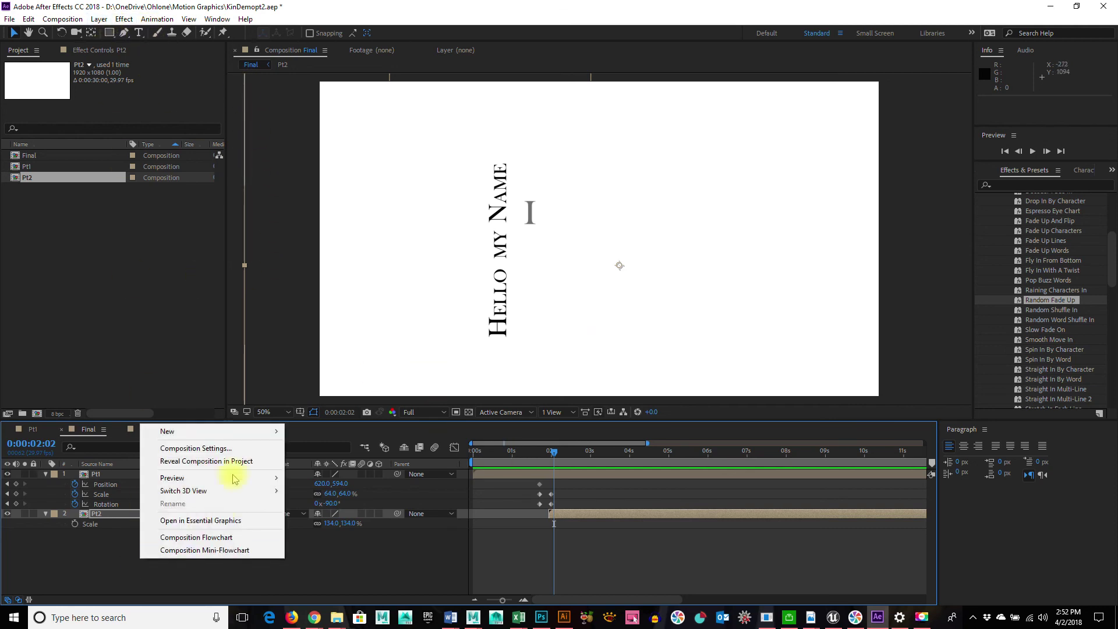
mouse_move(225, 432)
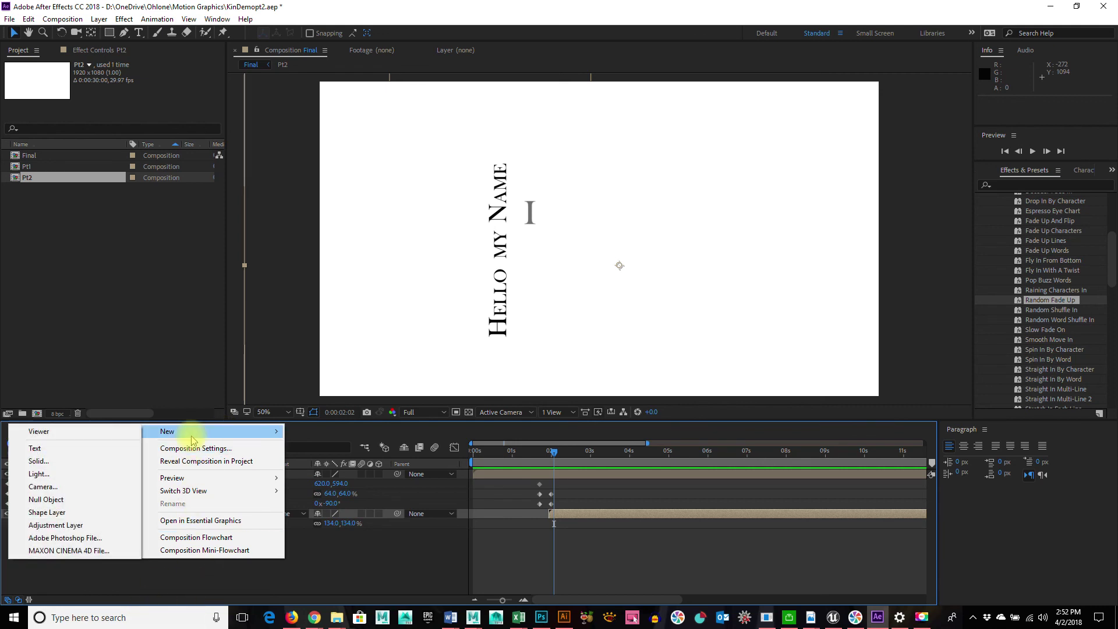
left_click(39, 461)
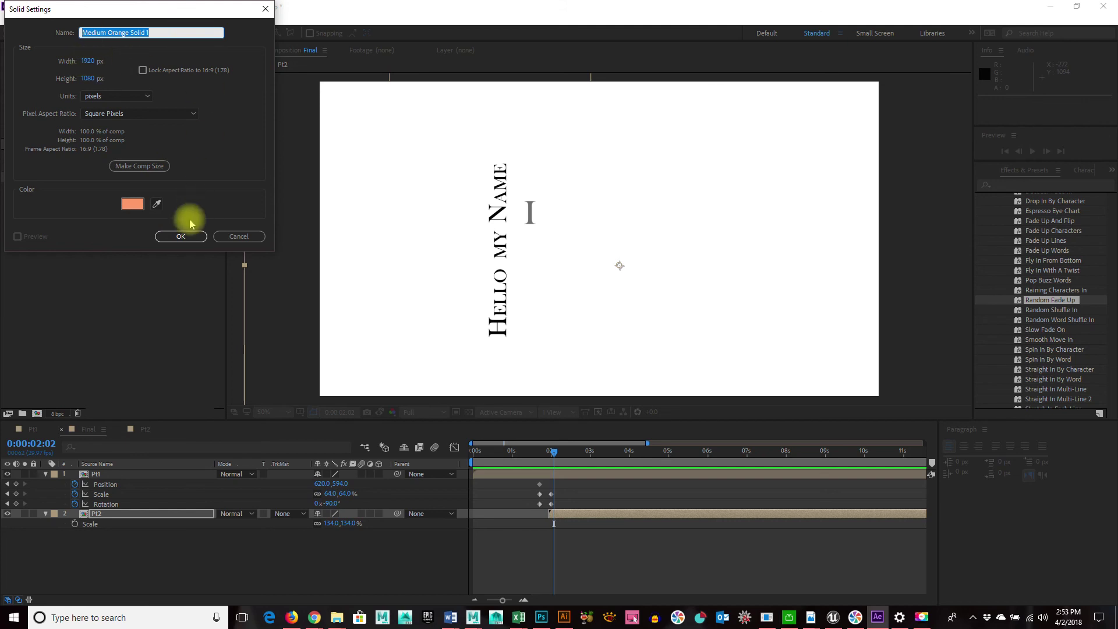
left_click(133, 204)
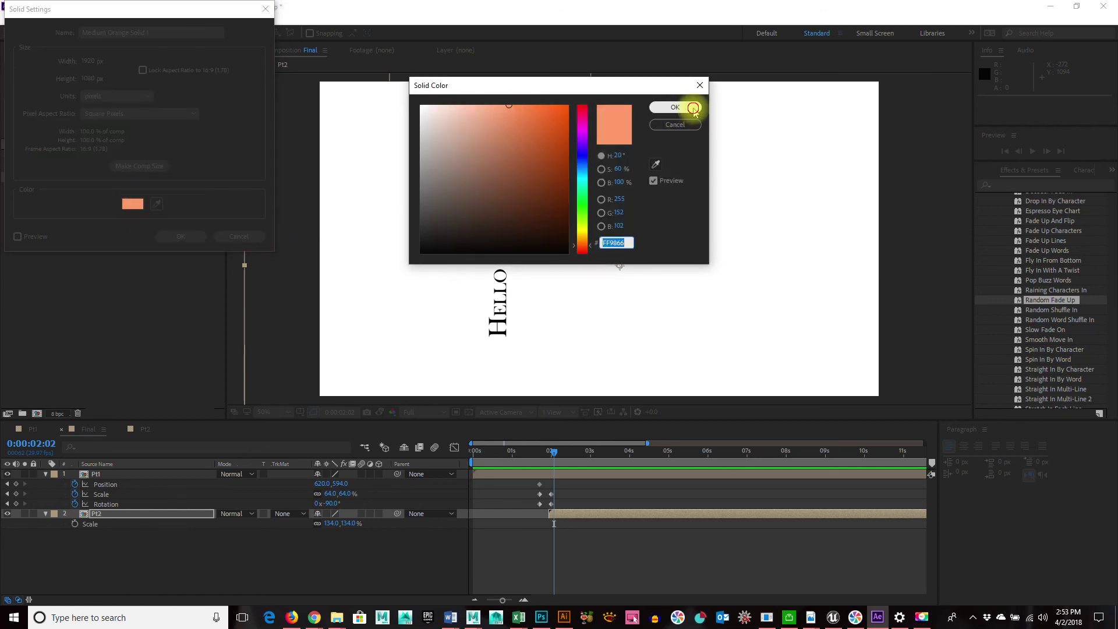
left_click(675, 107)
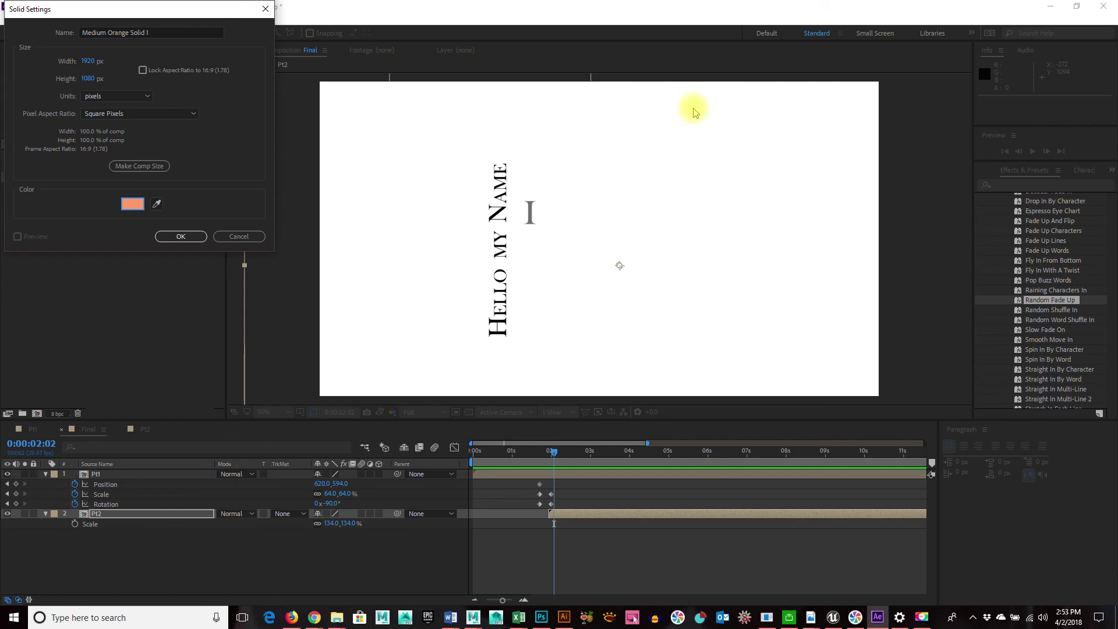
left_click(184, 235)
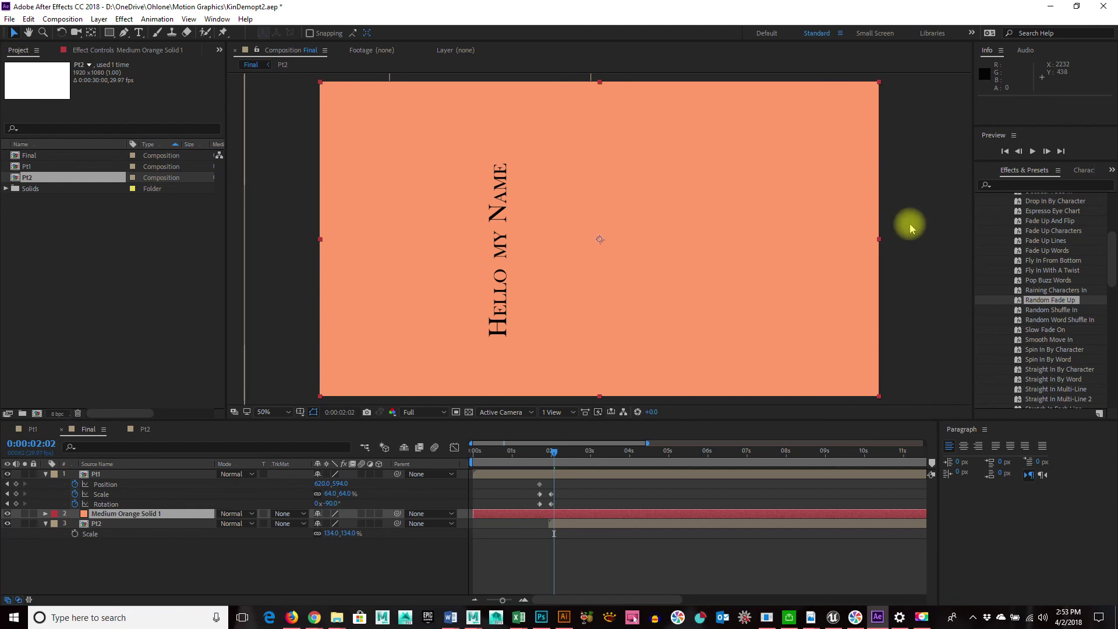
- Narrow the orange solid to about 10% width, centre it at 586, 540 behind "Hello my Name", and place its layer below Pt2
left_click_drag(884, 240, 649, 239)
left_click_drag(629, 279, 521, 280)
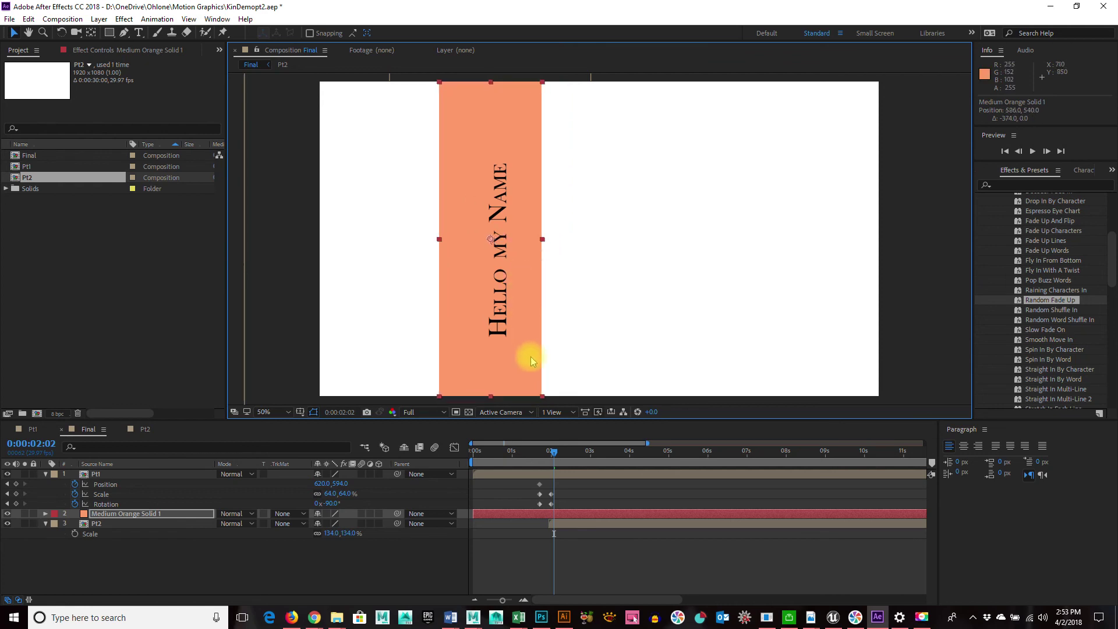
left_click_drag(553, 451, 597, 449)
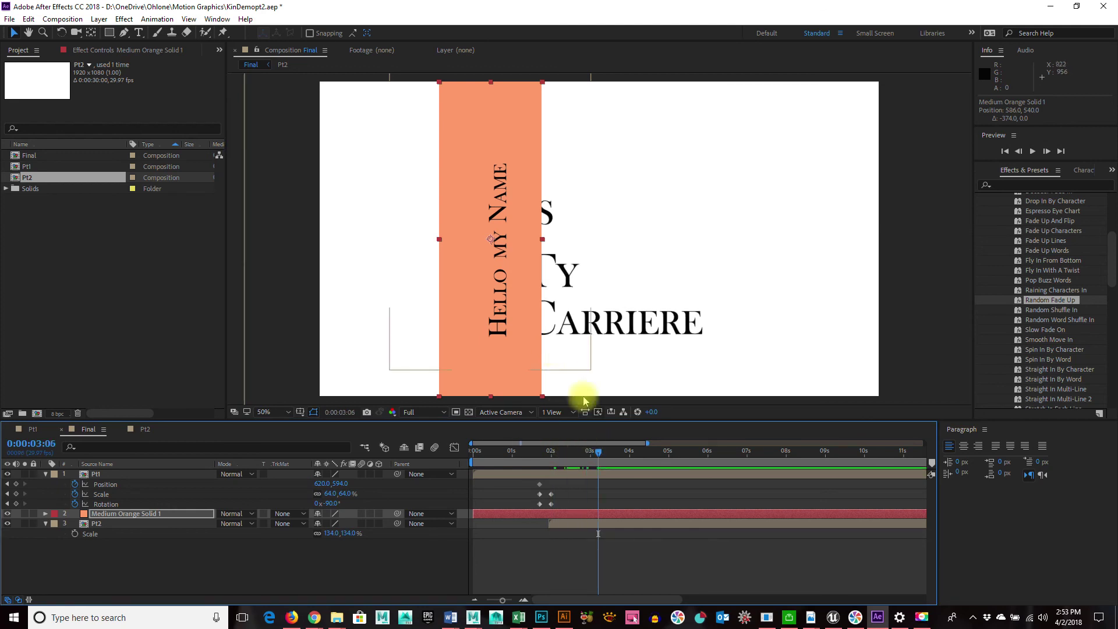
left_click_drag(153, 513, 149, 536)
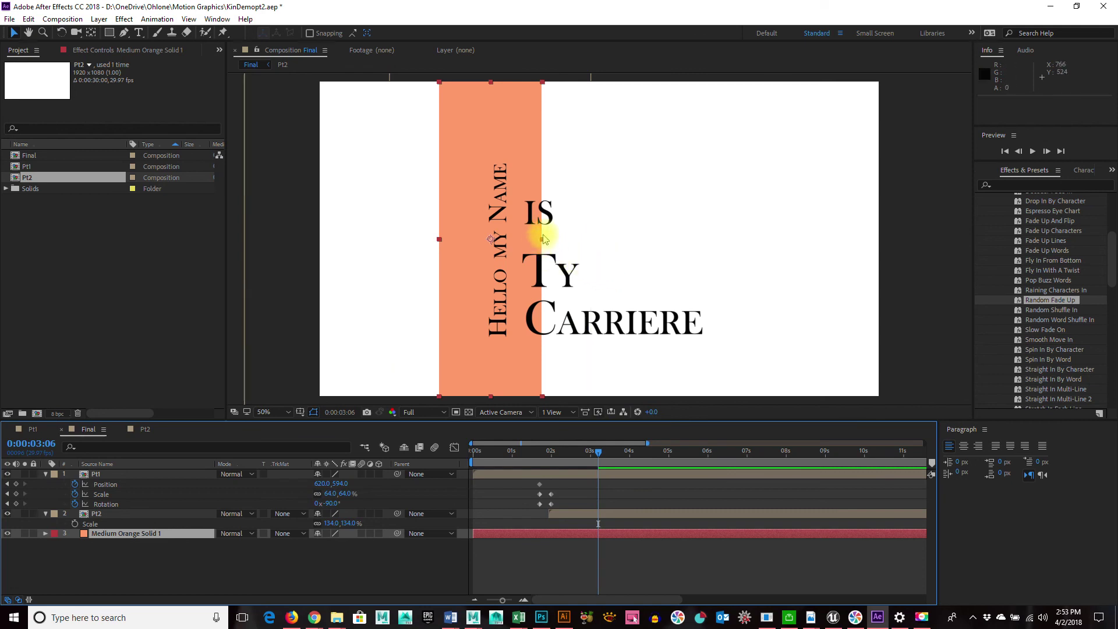
left_click_drag(542, 240, 521, 240)
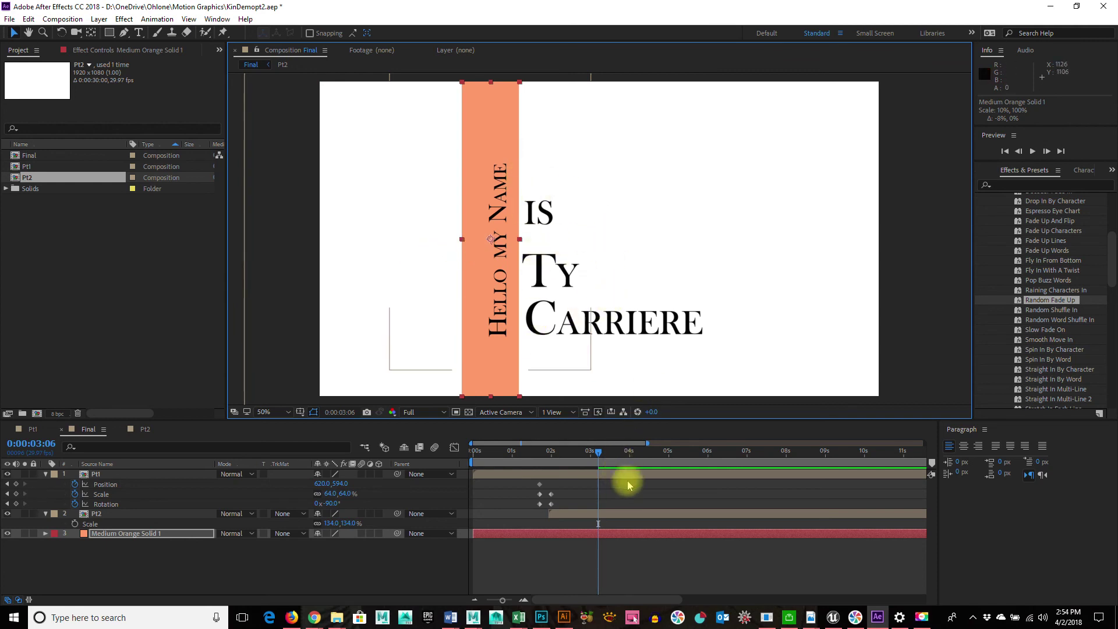
- Go to 0:00:02:03 and set a Scale keyframe on the orange solid at its current size
left_click_drag(600, 460, 557, 473)
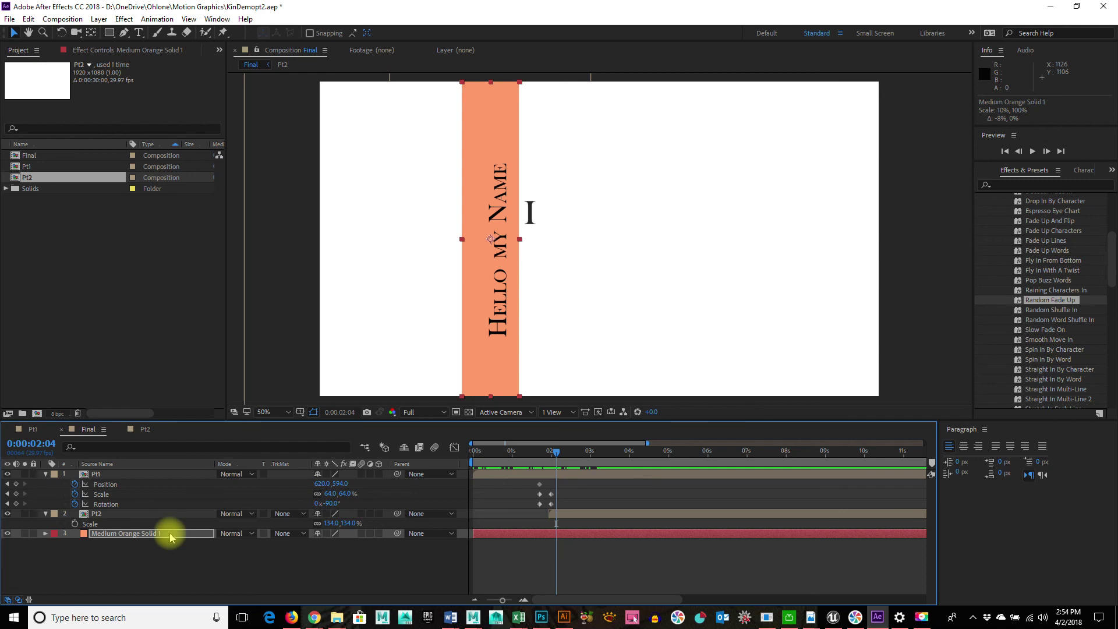
key("s")
left_click(553, 453)
mouse_move(554, 453)
left_mouse_down()
mouse_move(543, 452)
mouse_move(555, 457)
left_mouse_up()
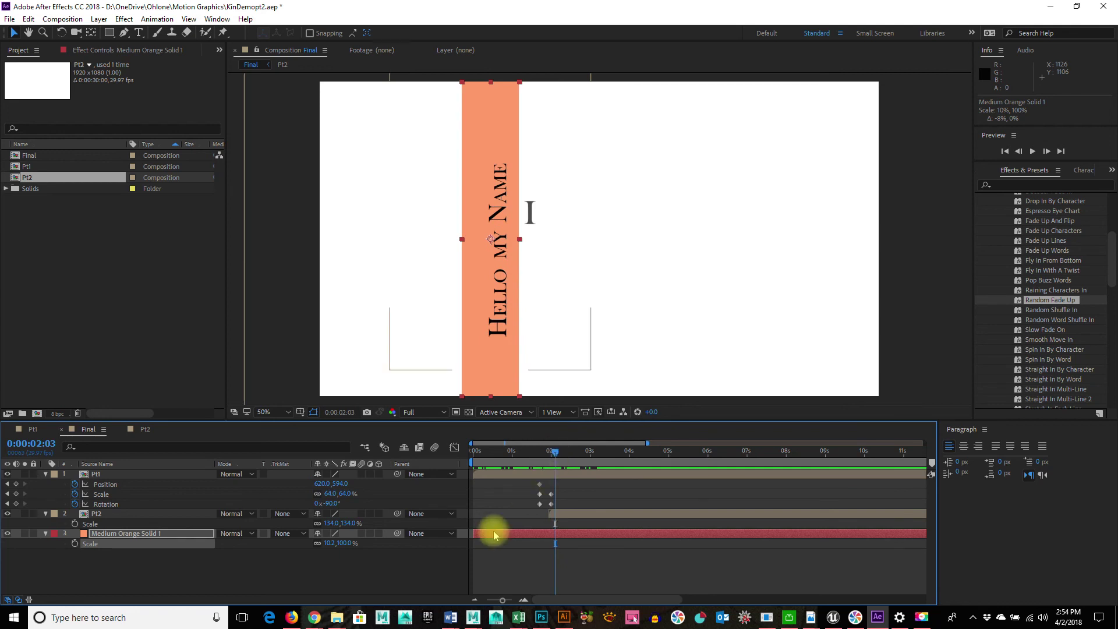
left_click(75, 543)
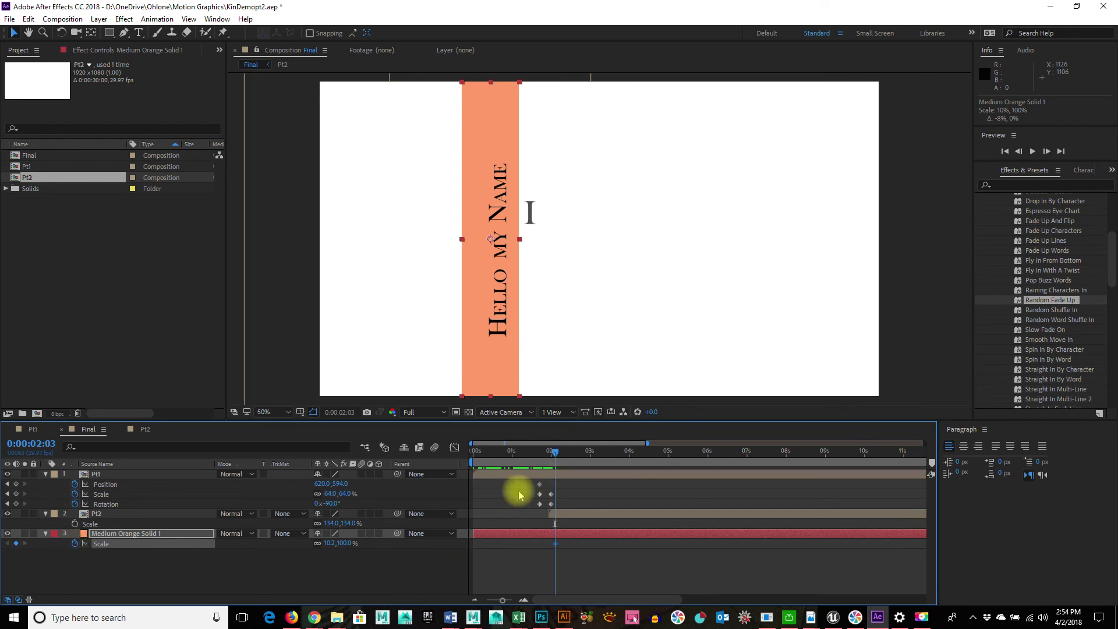
- At 0:00:01:18, unlink the orange solid's scale proportions and keyframe its horizontal scale at 0%
left_click_drag(554, 452, 537, 453)
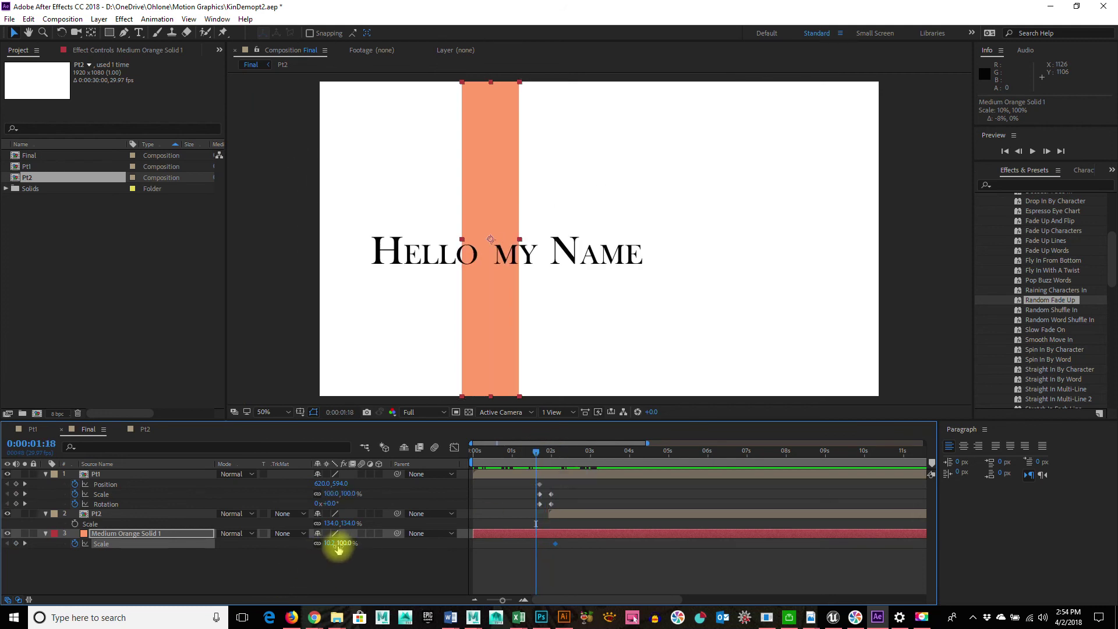
left_click_drag(331, 543, 324, 541)
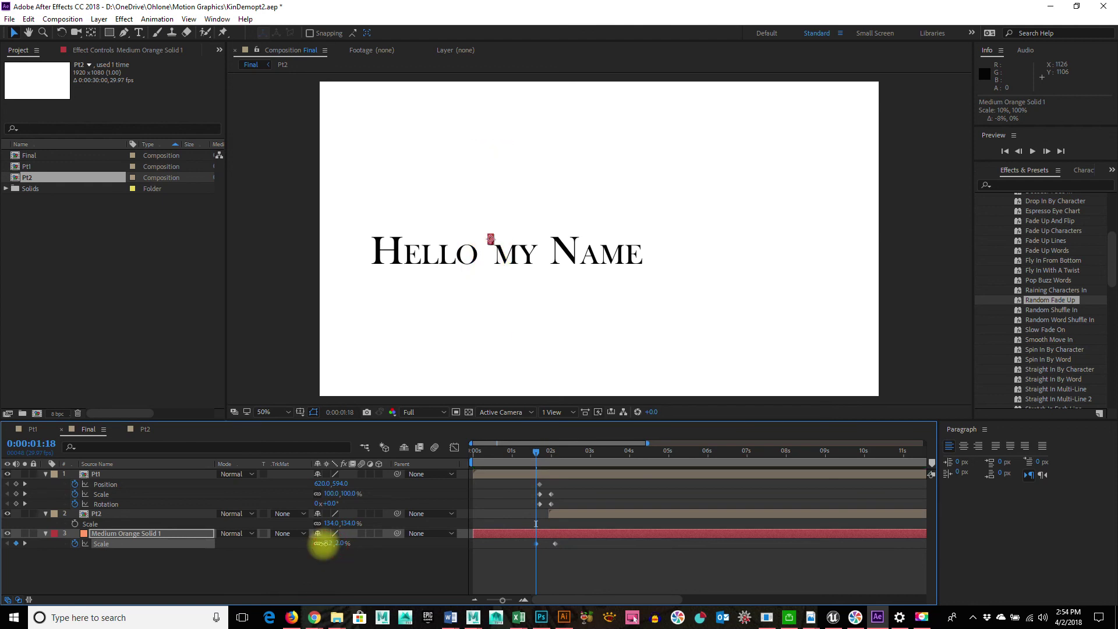
key("ctrl+z")
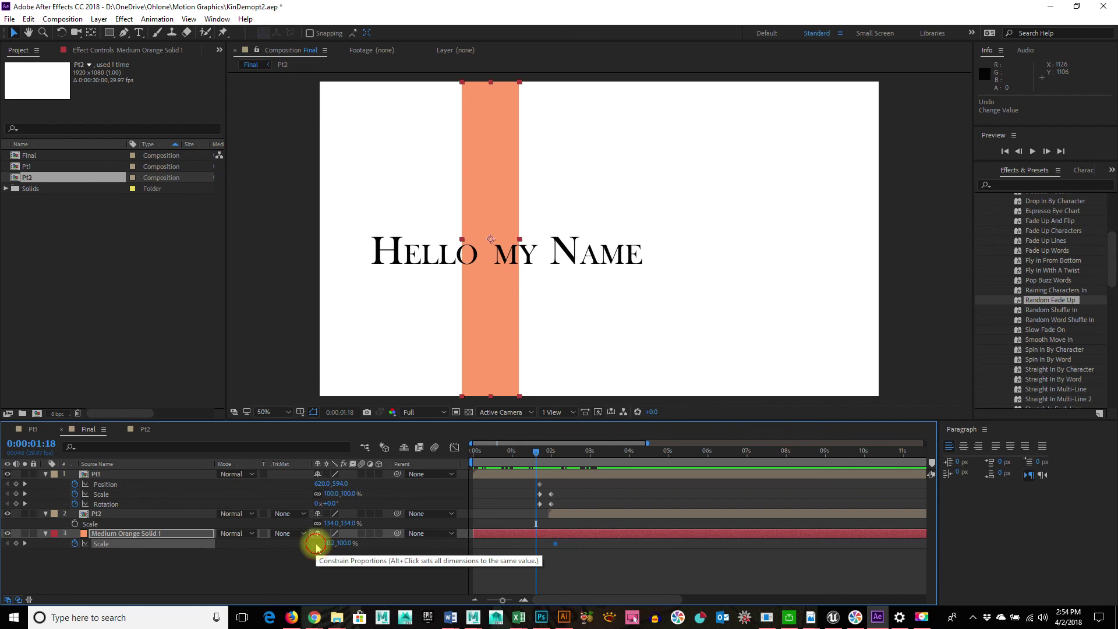
left_click_drag(331, 544, 320, 540)
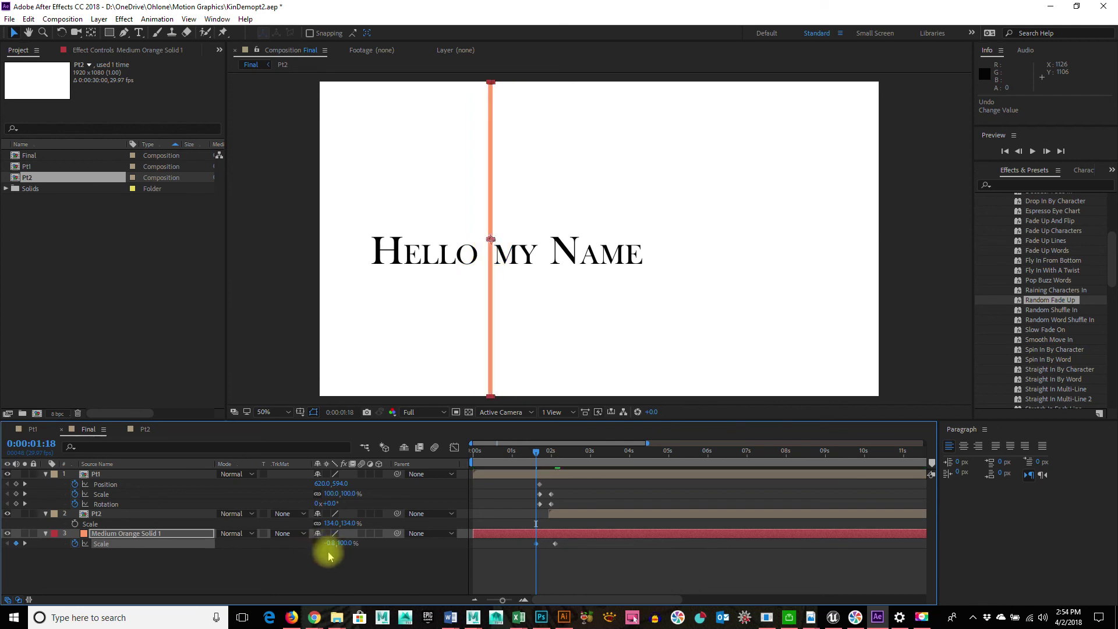
left_click(331, 544)
type("0")
key("Return")
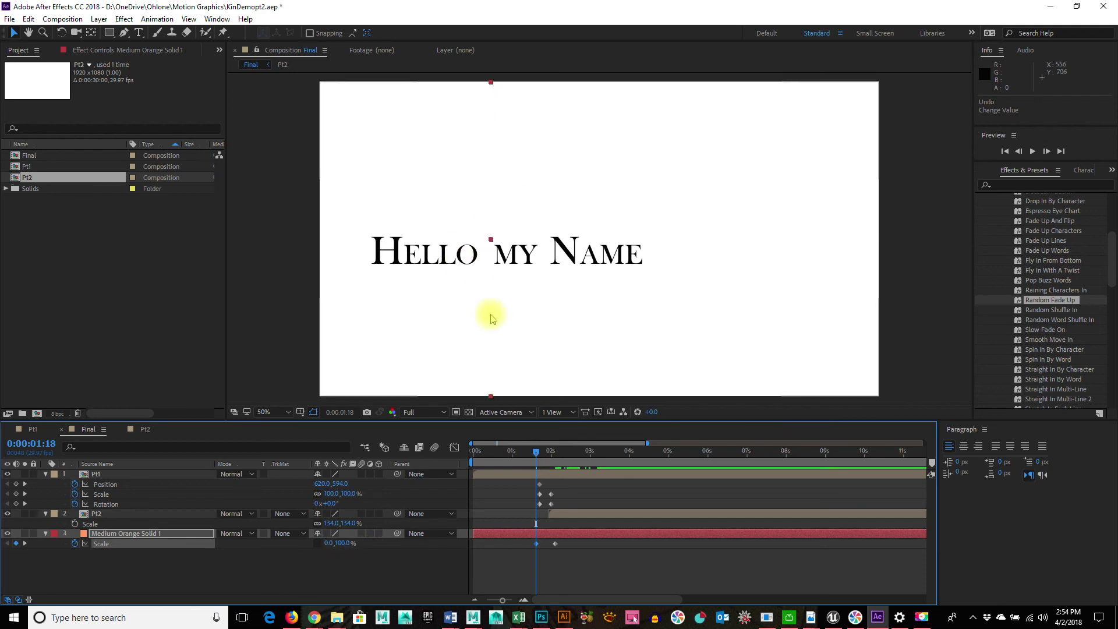
- Preview the orange band opening behind the text from time zero, and scrub to 0:00:03:12
left_click_drag(539, 450, 337, 475)
key("space")
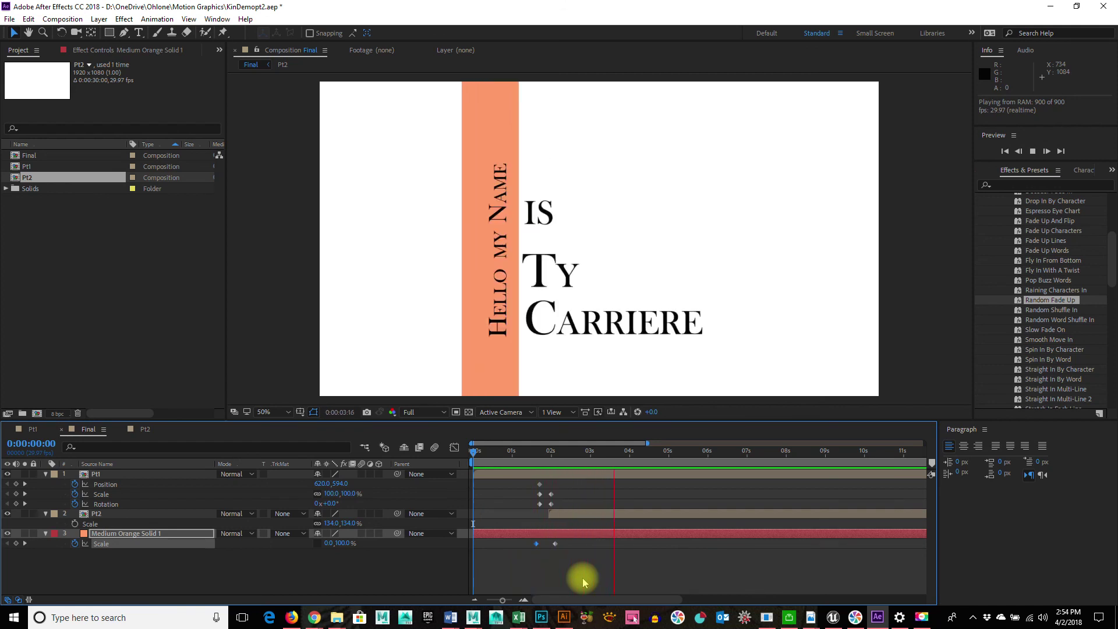
key("space")
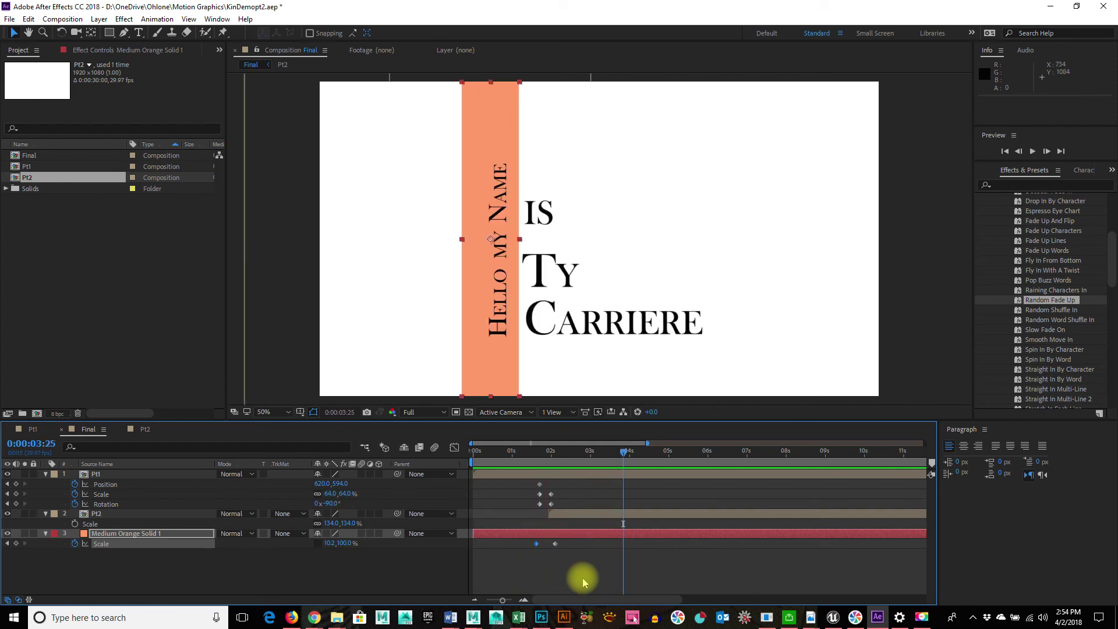
left_click_drag(547, 454, 638, 473)
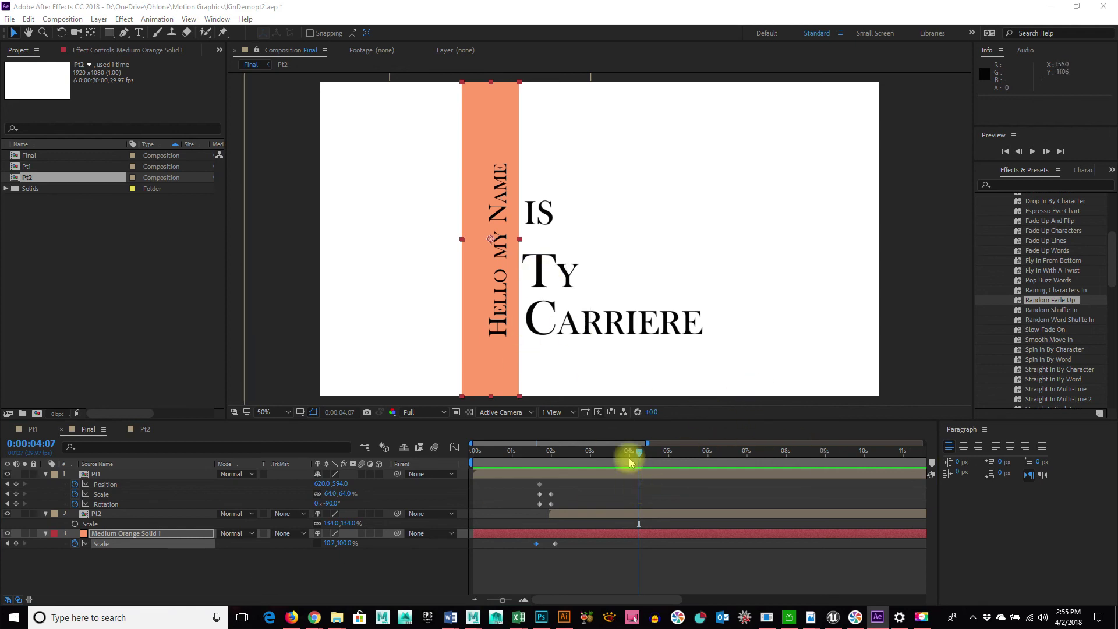
left_click_drag(637, 452, 604, 458)
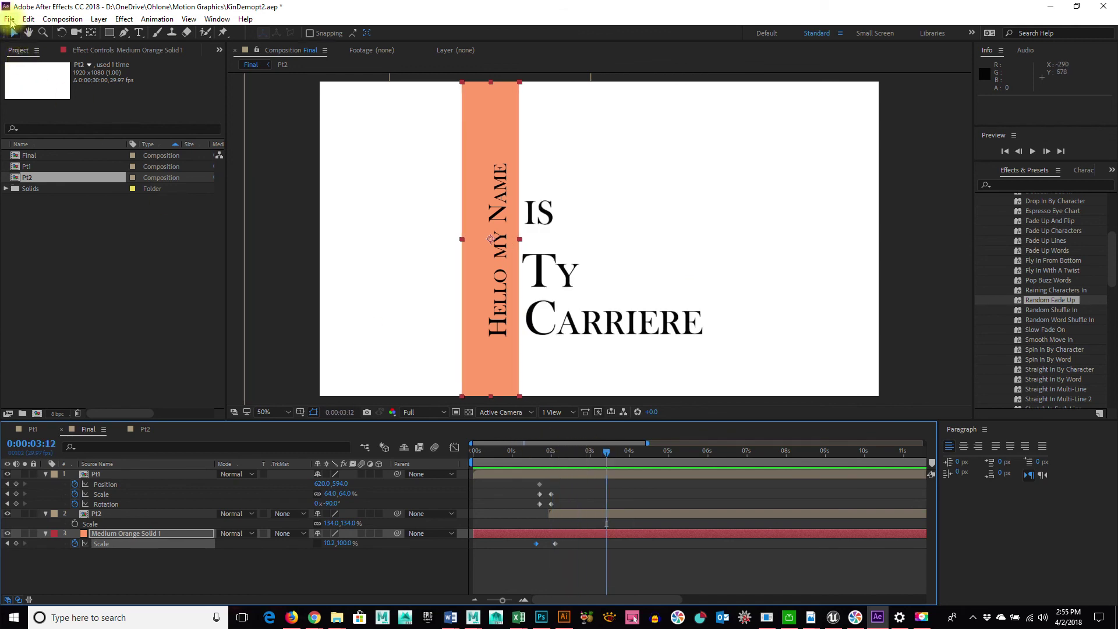
- Import the Illustrator file Me.ai into the project
left_click(10, 19)
left_click(291, 7)
right_click(104, 255)
mouse_move(232, 311)
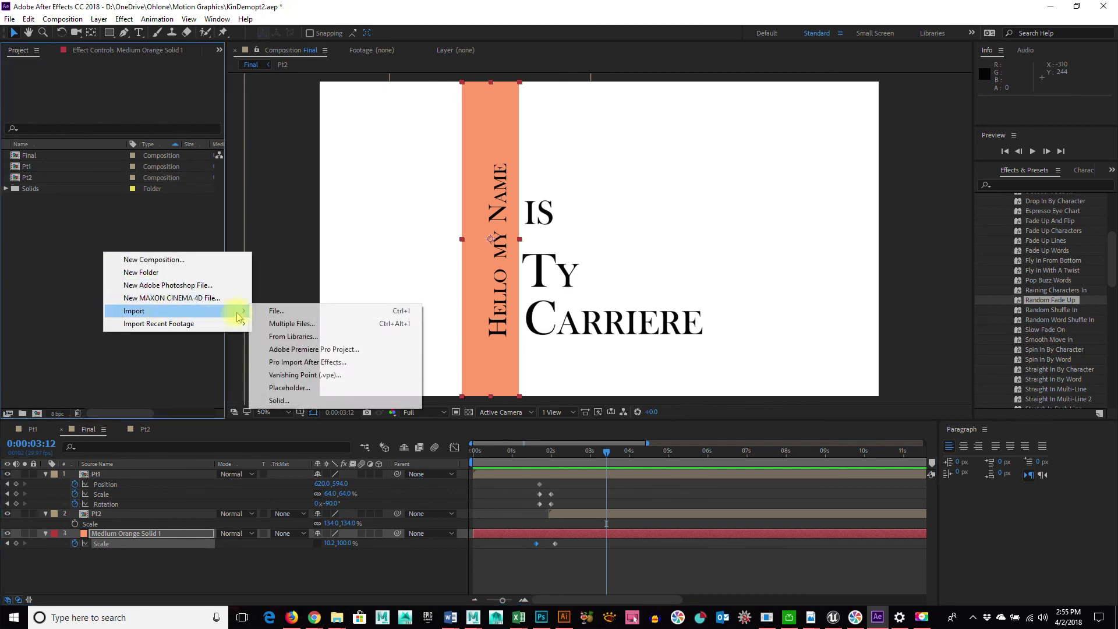
left_click(293, 315)
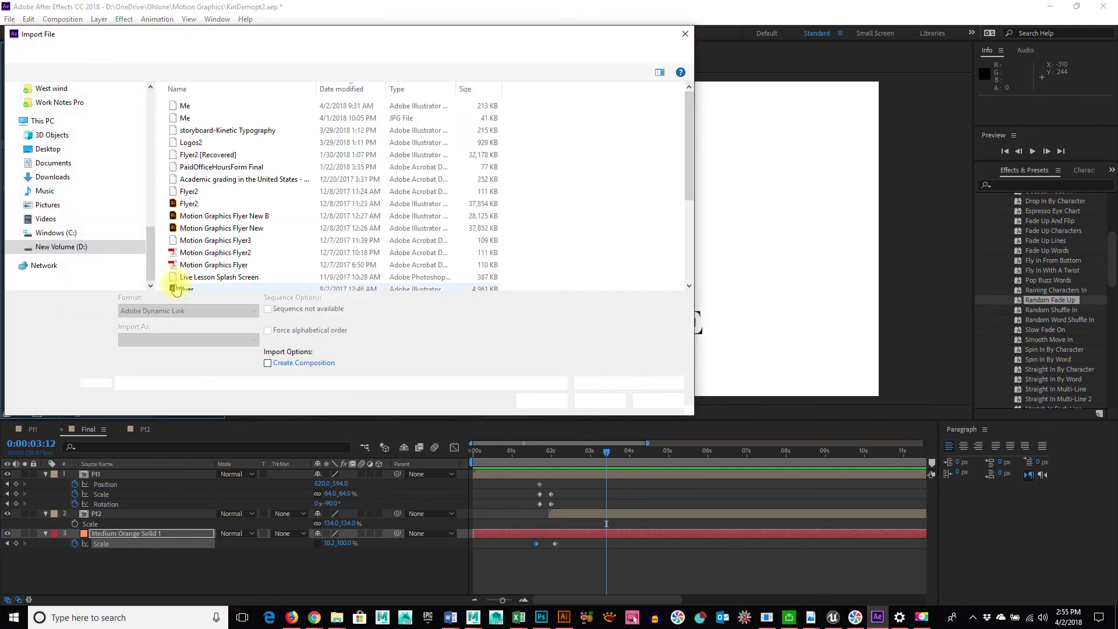
double_click(175, 106)
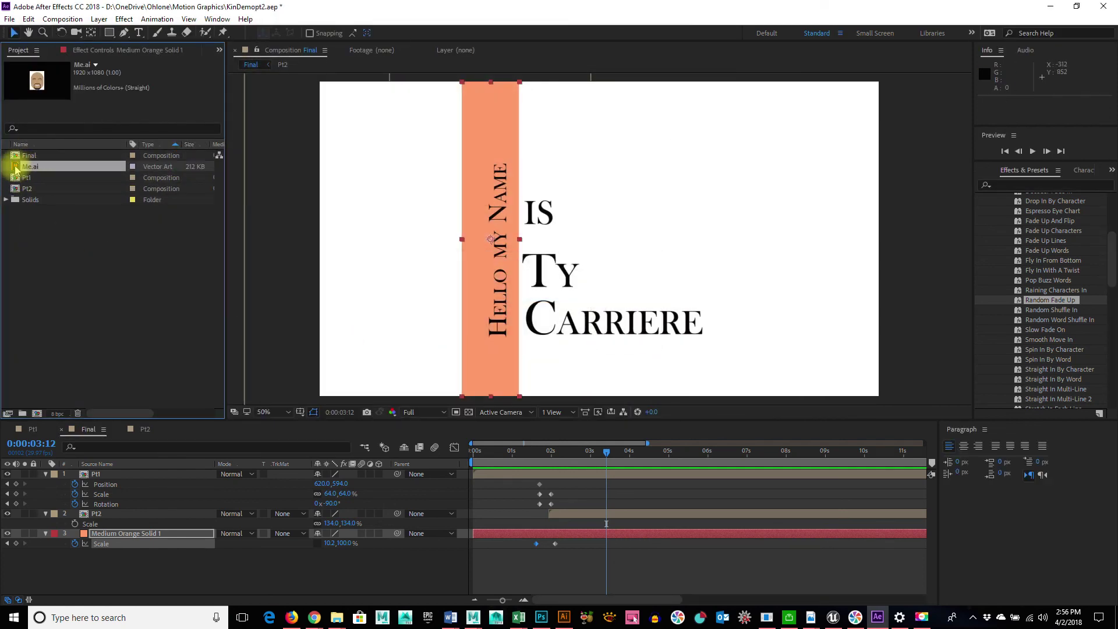
- Go to 0:00:03:07, add Me.ai as the lowest layer in Final, and move it to 1112, 454, above the surname
left_click_drag(16, 170, 603, 448)
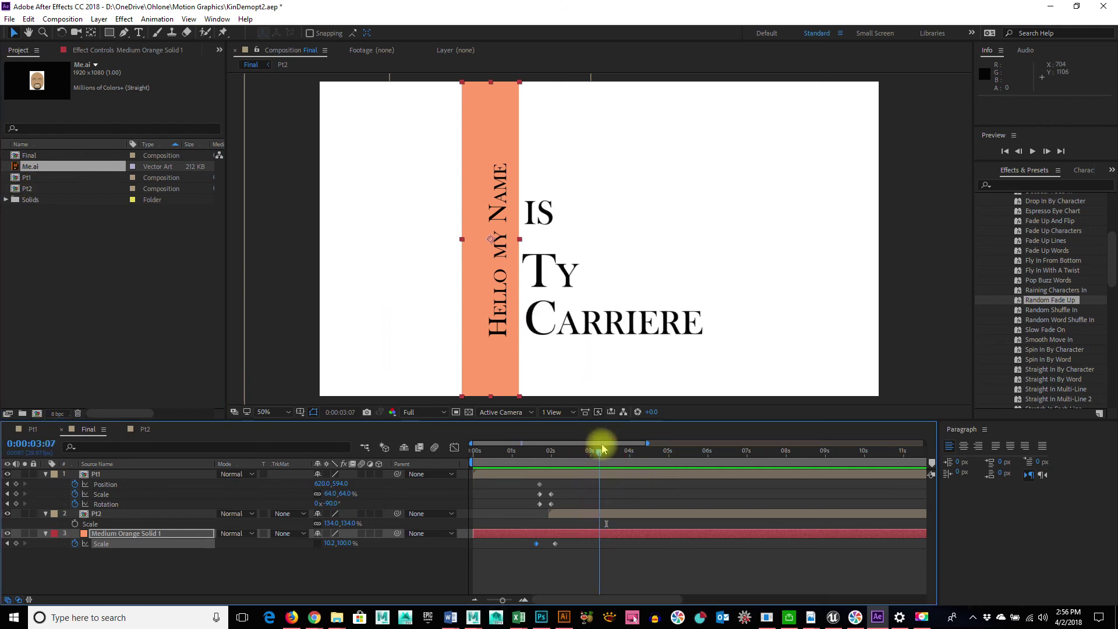
left_click_drag(15, 166, 69, 580)
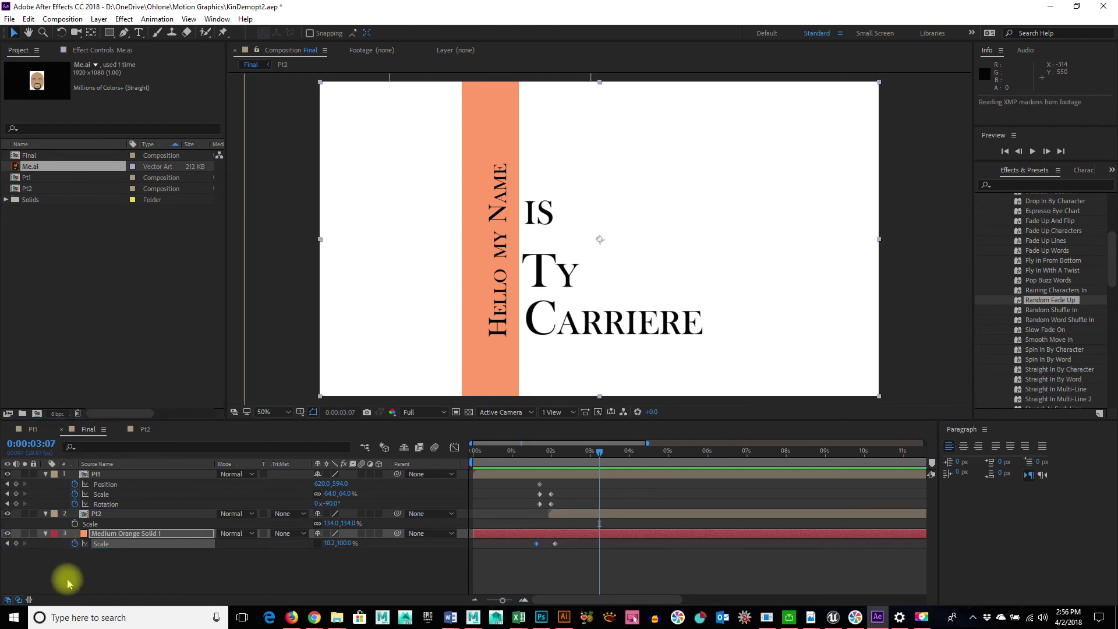
left_click_drag(613, 294, 672, 250)
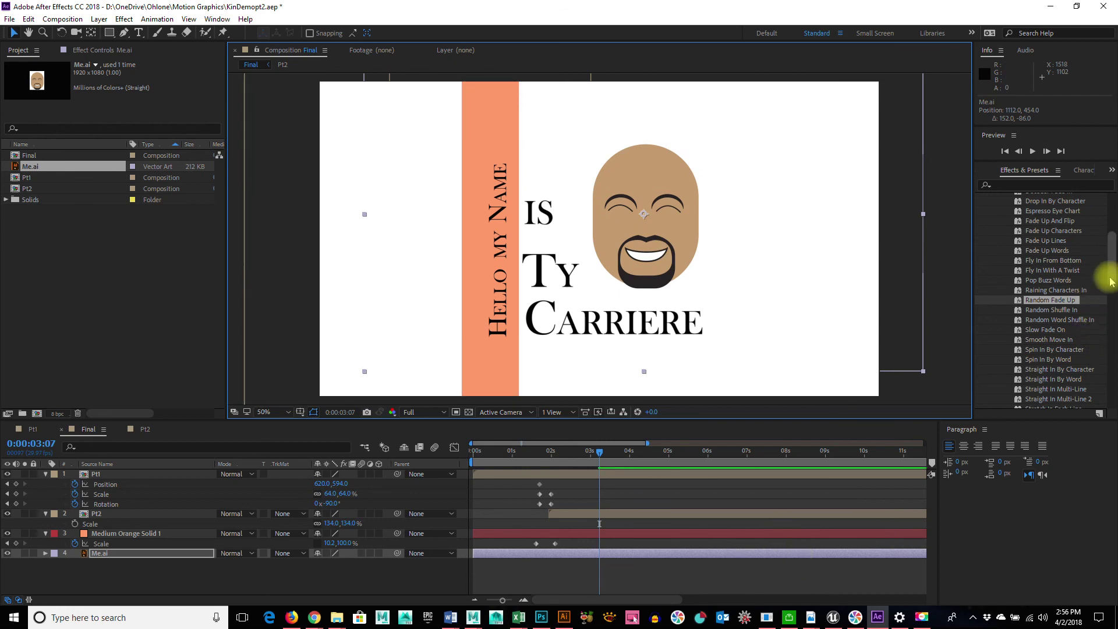
- Apply the Dissolve - vapor transition preset to the Me.ai layer, and check it at 0:00:03:25 with its effect settings shown
scroll(1106, 242, "up", 5)
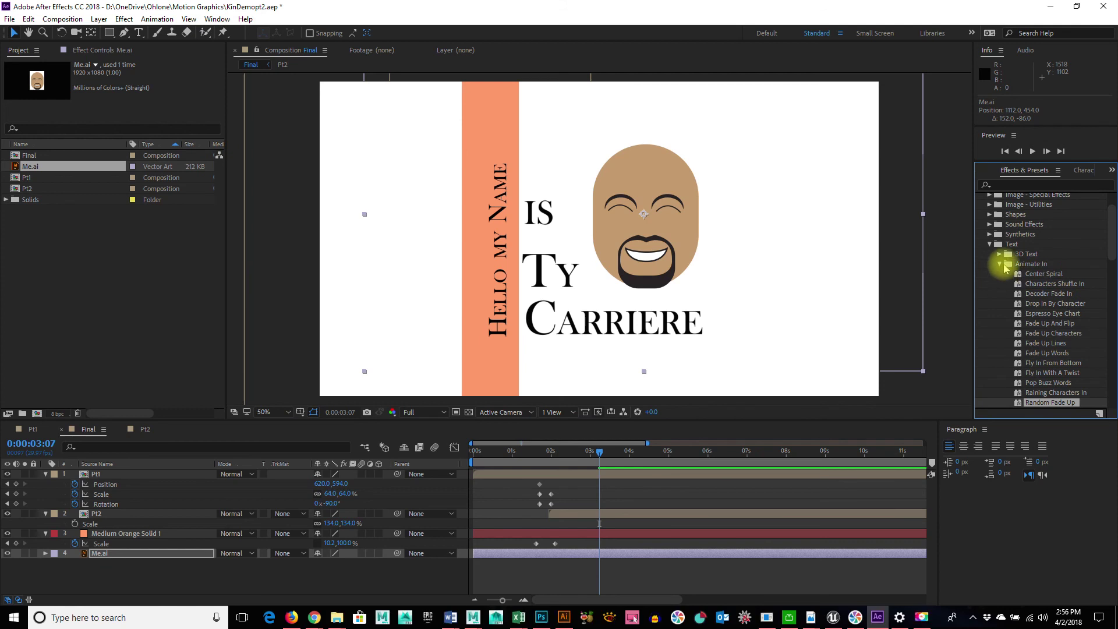
left_click(989, 247)
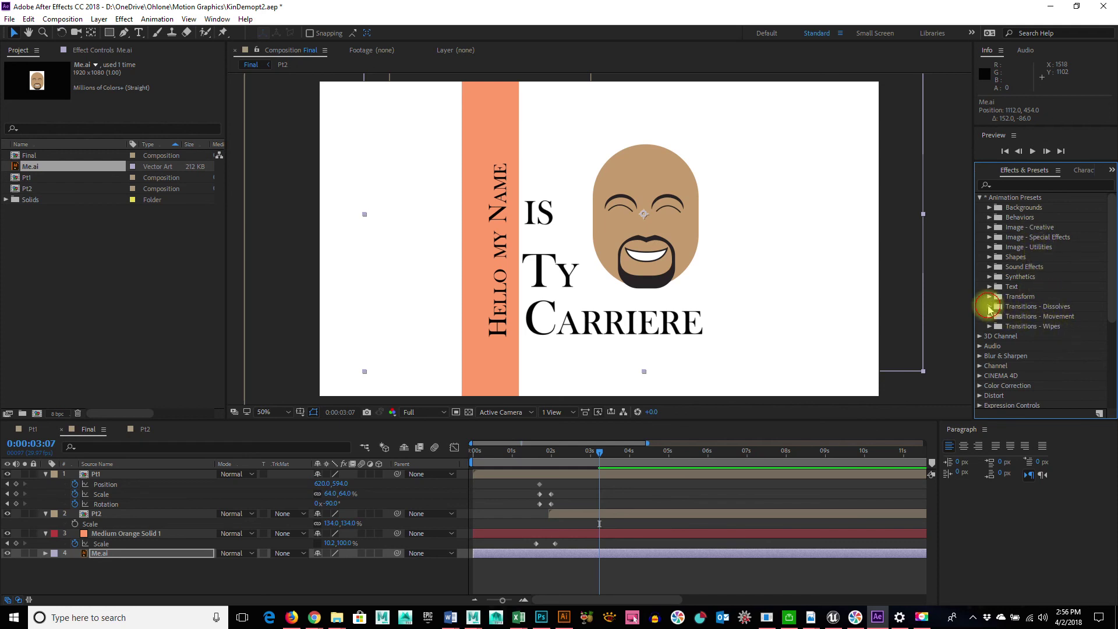
left_click(989, 310)
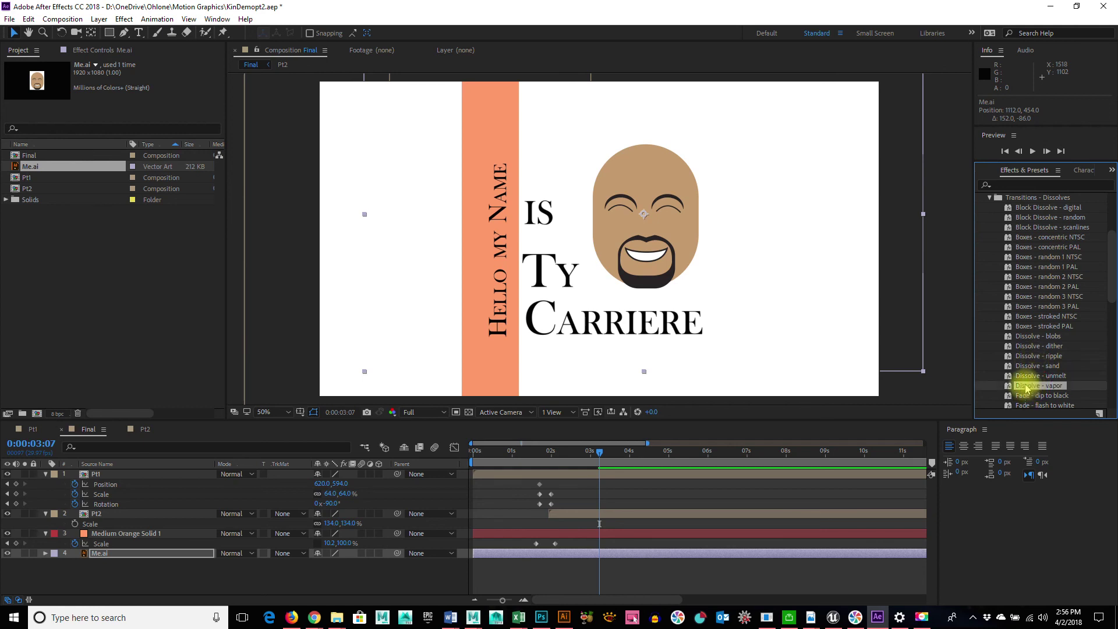
left_click_drag(1025, 385, 601, 554)
left_click_drag(596, 452, 623, 468)
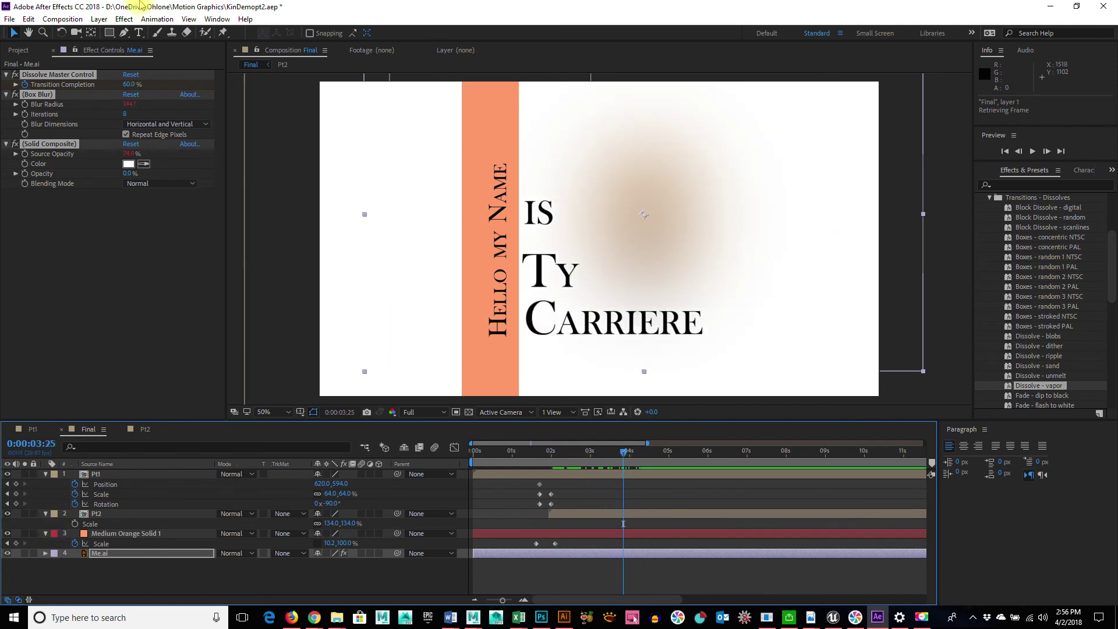
left_click(91, 52)
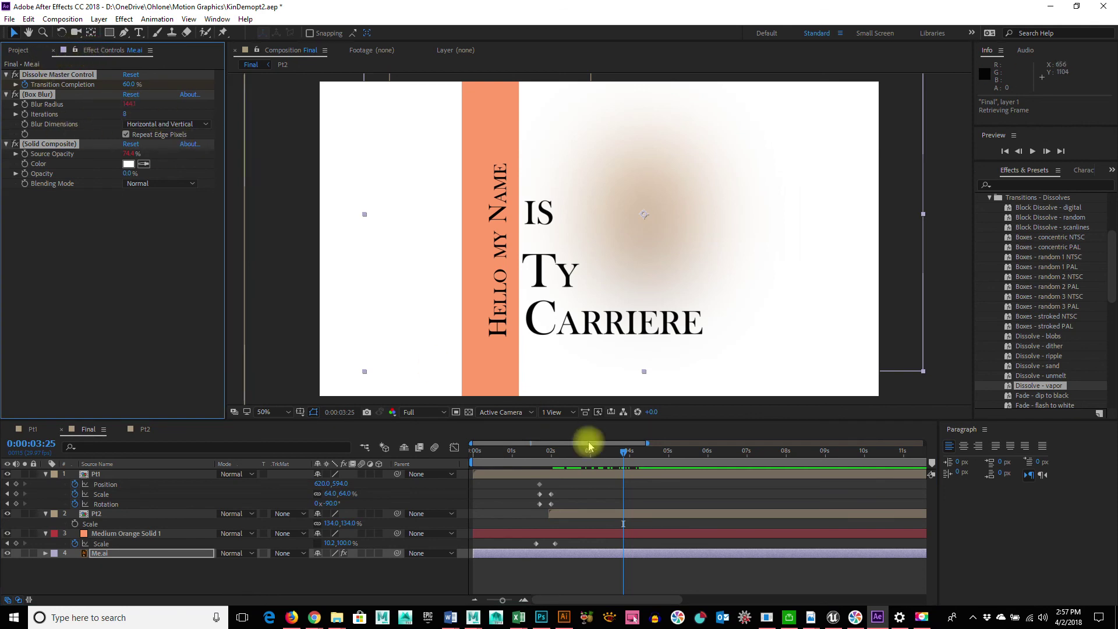
- Retime Me.ai's Transition Completion keyframes so the dissolve starts at 0:00:02:22 and ends at about 0:00:03:07
left_click_drag(626, 458, 651, 460)
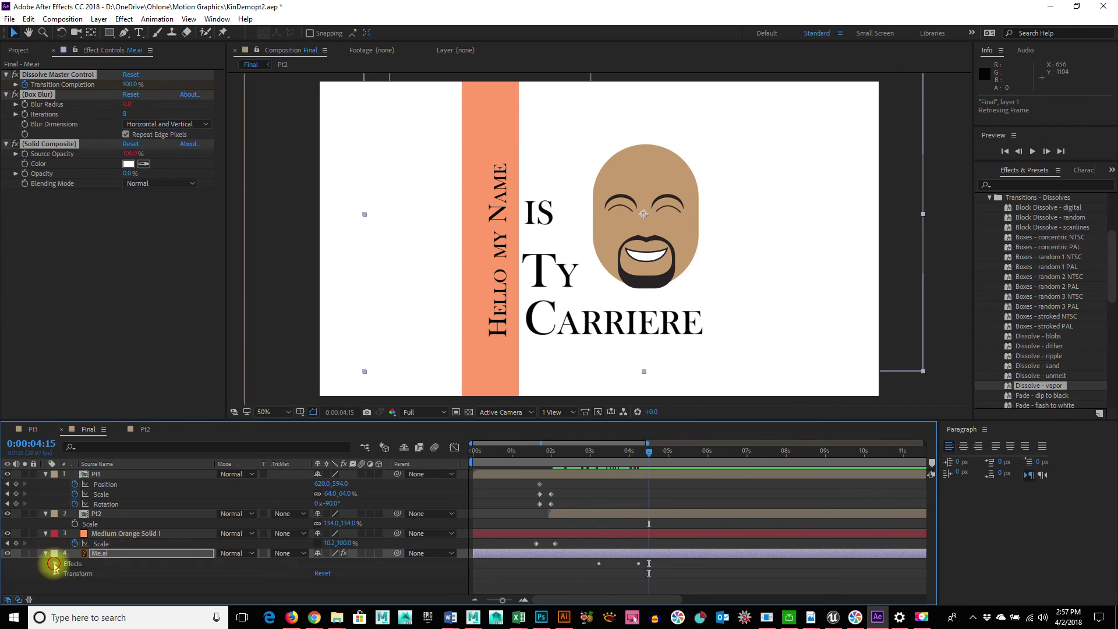
left_click(54, 563)
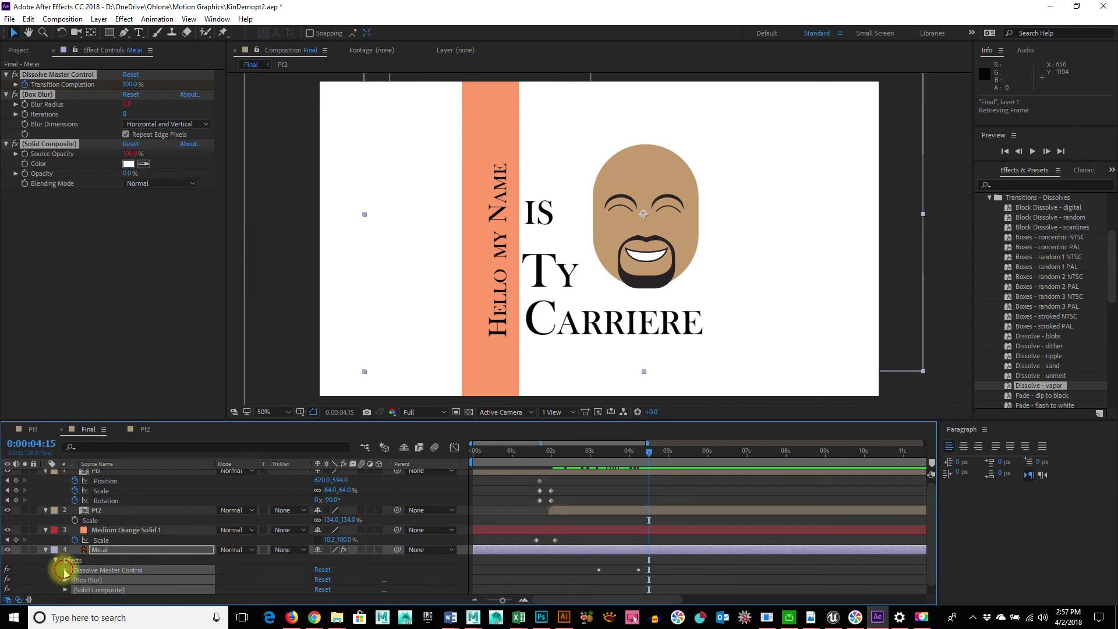
left_click(65, 571)
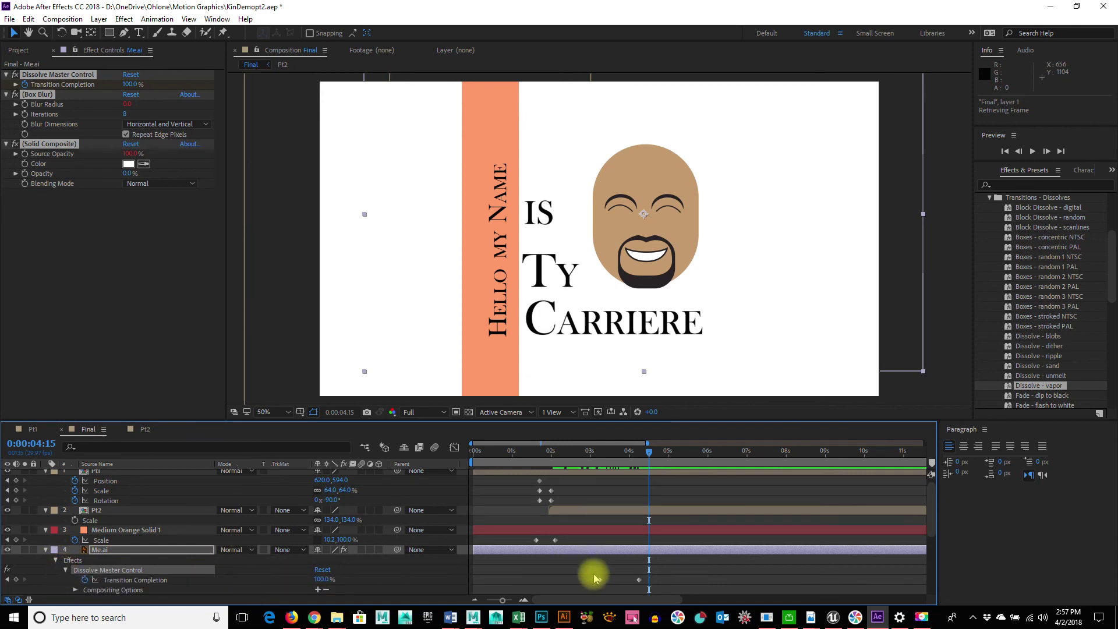
left_click(626, 580)
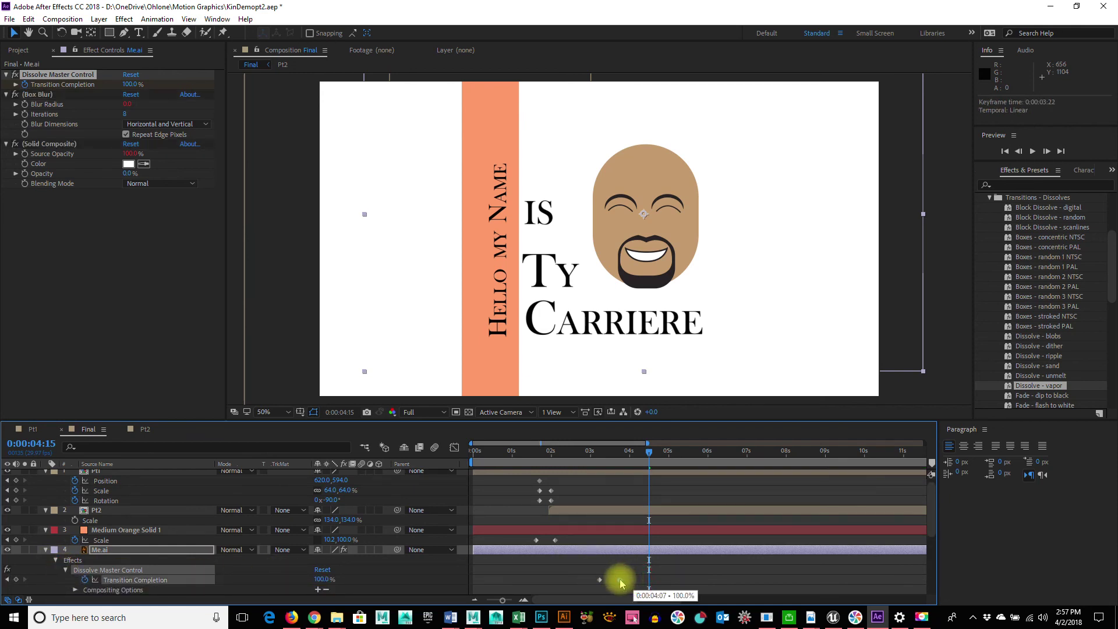
left_click_drag(598, 583, 579, 582)
- Scrub through the retimed face dissolve, play Final from time zero, and scrub to 0:00:04:11
left_click_drag(548, 450, 640, 466)
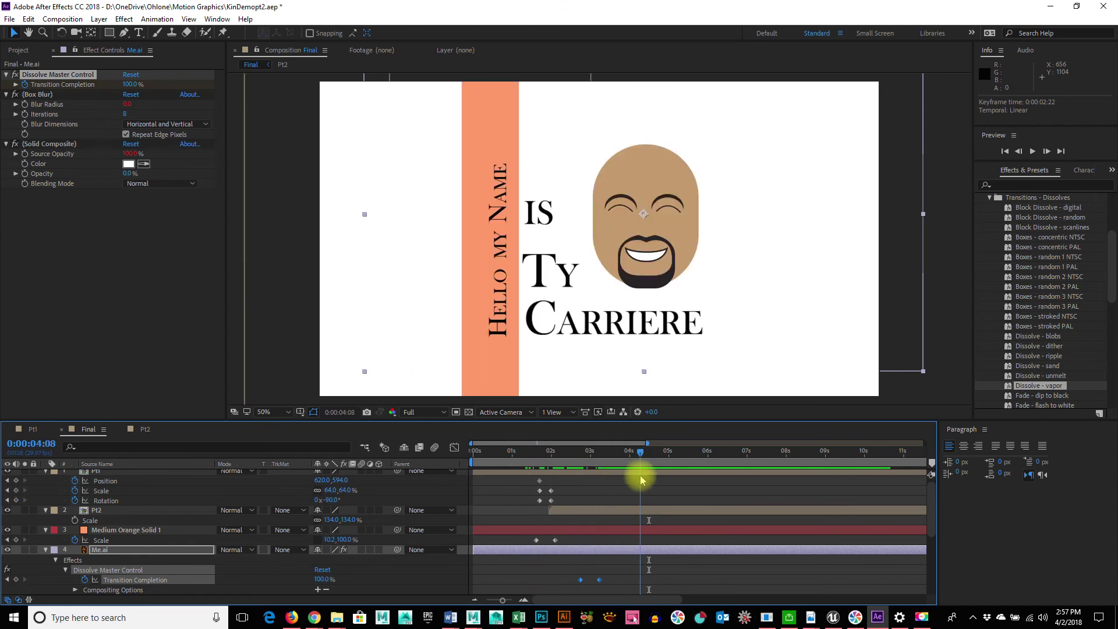
left_click(135, 105)
left_click_drag(507, 451, 453, 468)
left_click(289, 340)
key("space")
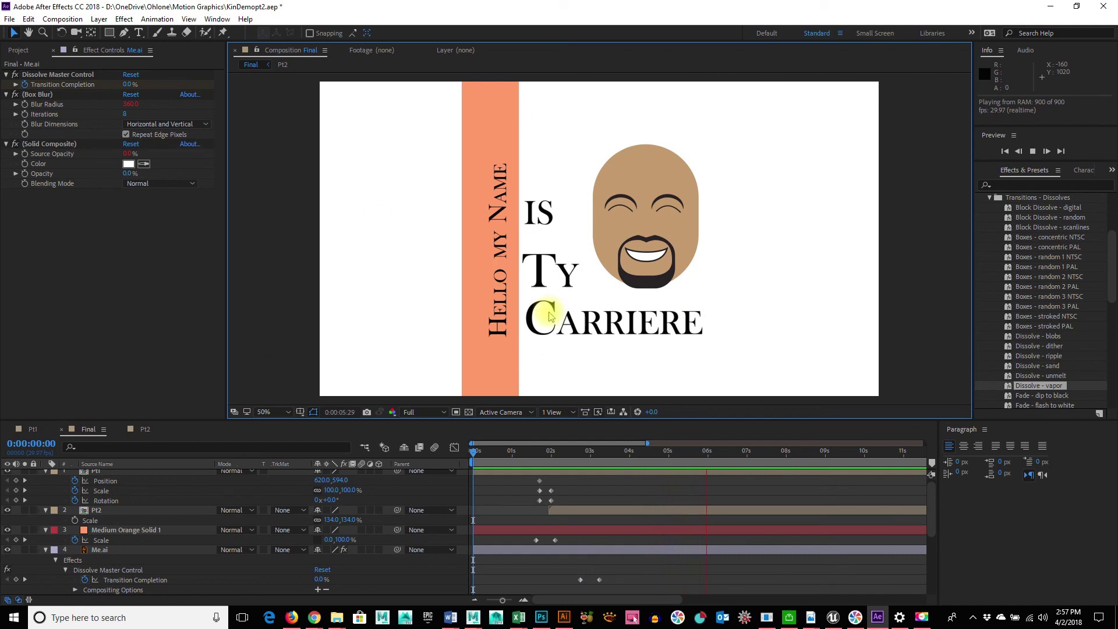
left_click_drag(511, 453, 646, 469)
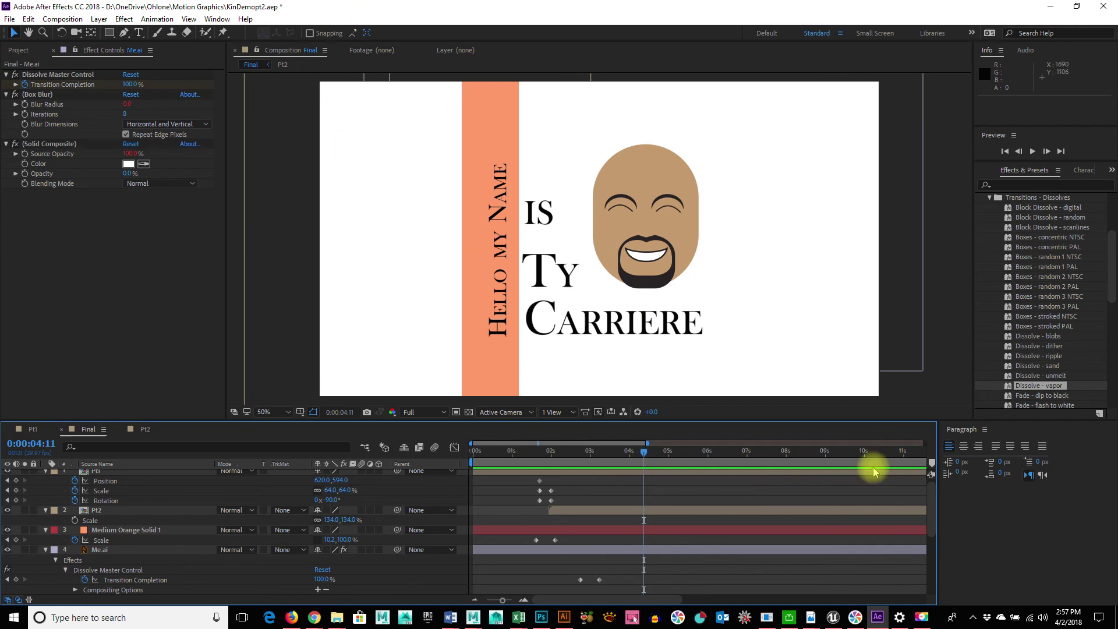
left_click(920, 618)
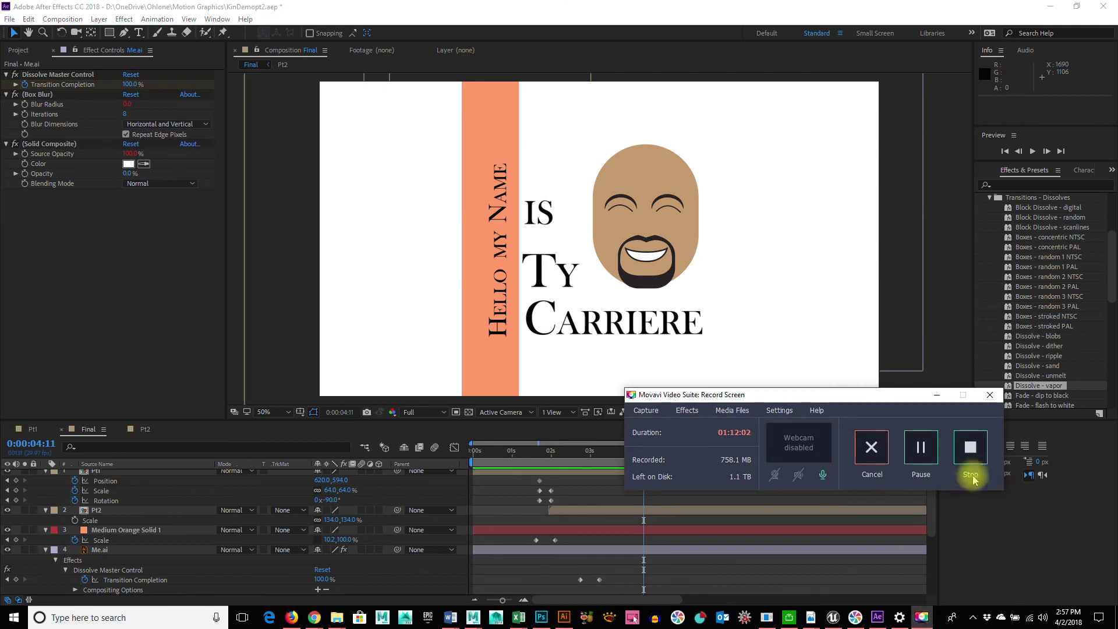